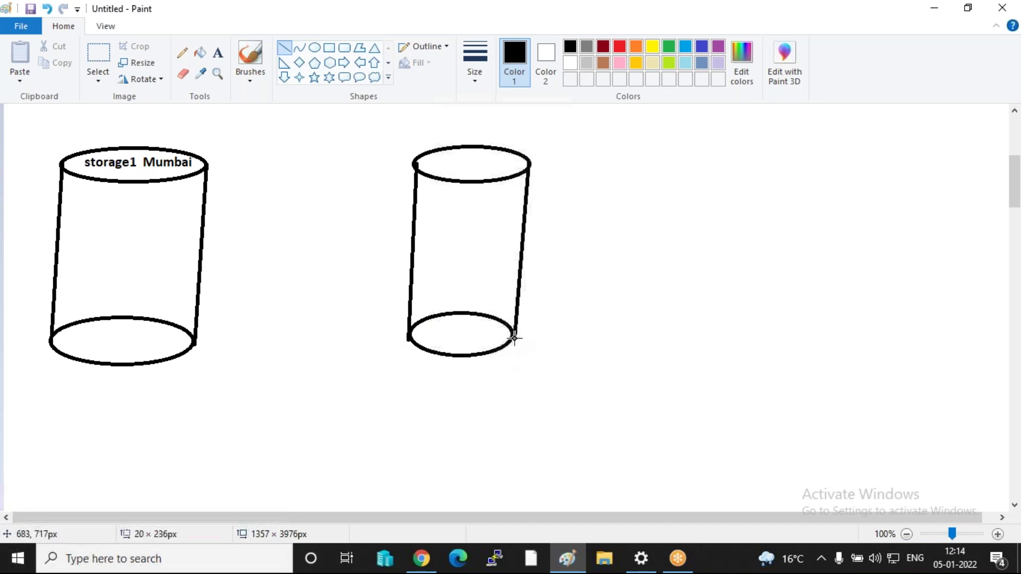
- Add the text label 'Storage 2' on the right cylinder's top
{"action": "left_click", "coordinate": [218, 53]}
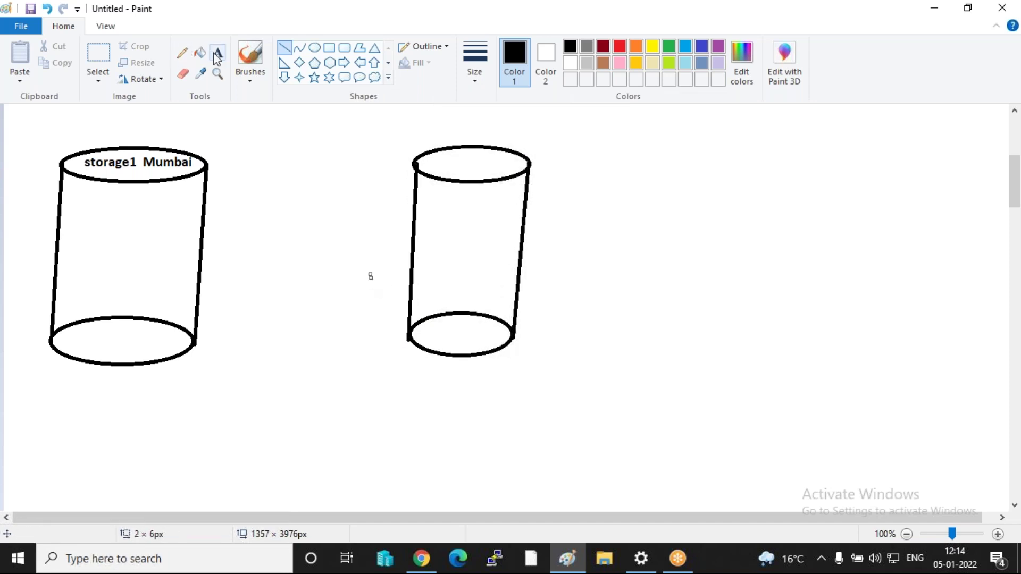
{"action": "left_click", "coordinate": [431, 151]}
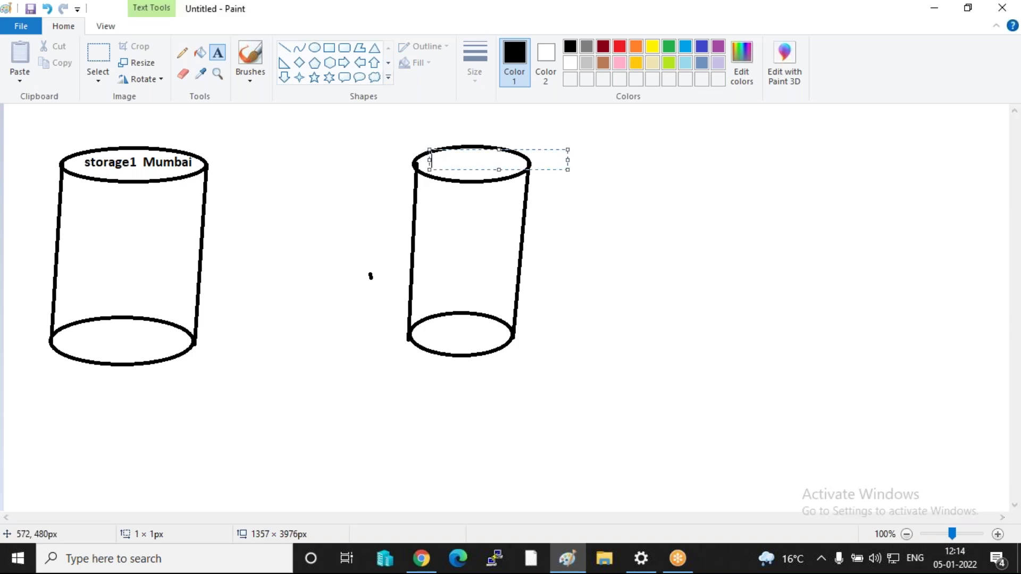
{"action": "type", "text": "Storage 2"}
{"action": "key", "text": "Return"}
{"action": "key", "text": "Return"}
{"action": "key", "text": "Return"}
{"action": "key", "text": "Return"}
{"action": "key", "text": "Return"}
{"action": "key", "text": "Return"}
{"action": "key", "text": "Return"}
{"action": "key", "text": "Return"}
{"action": "key", "text": "Return"}
{"action": "key", "text": "Return"}
{"action": "key", "text": "Return"}
{"action": "key", "text": "Return"}
{"action": "key", "text": "Return"}
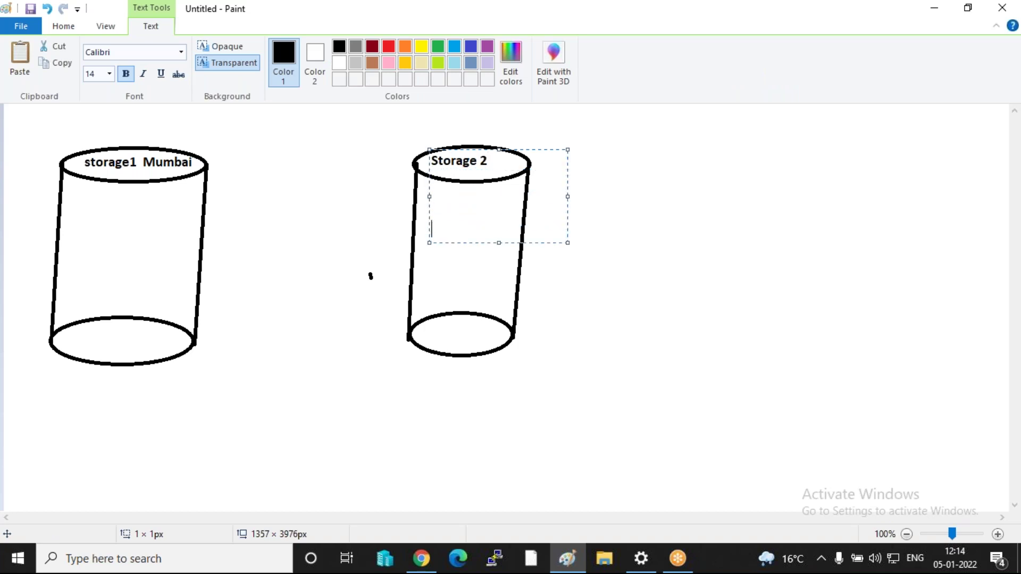
{"action": "key", "text": "Return"}
{"action": "left_click", "coordinate": [486, 186]}
{"action": "left_click", "coordinate": [353, 279]}
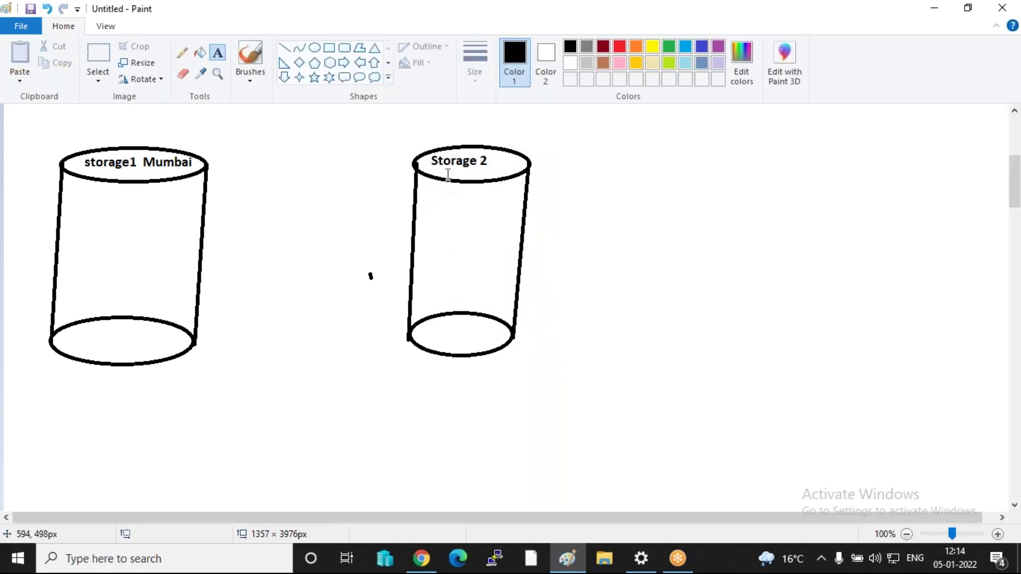
- Place a 'Singapore' label just above Storage 2
{"action": "left_click", "coordinate": [461, 118]}
{"action": "type", "text": "Singapore"}
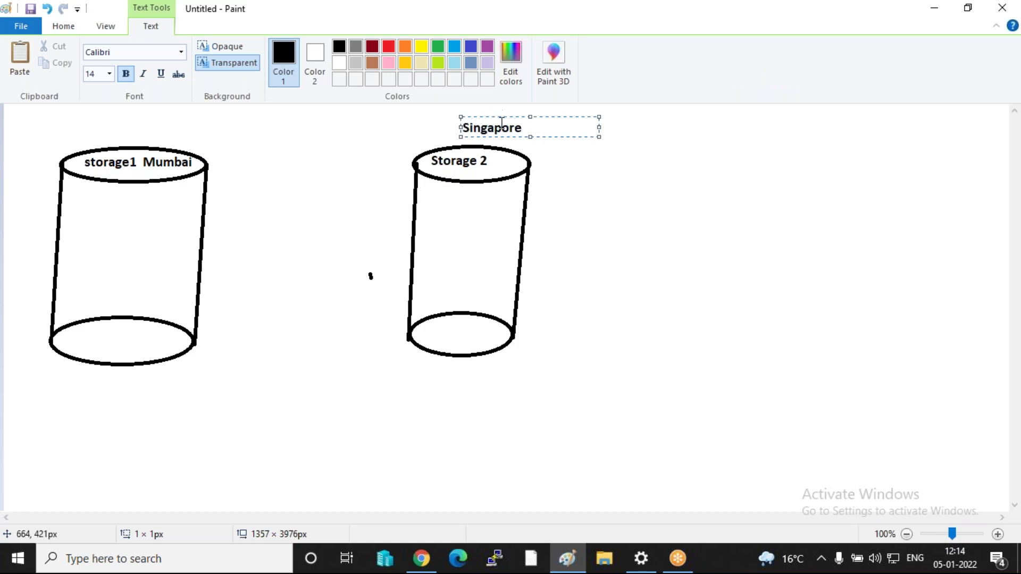
{"action": "left_click_drag", "start_coordinate": [499, 116], "coordinate": [478, 120]}
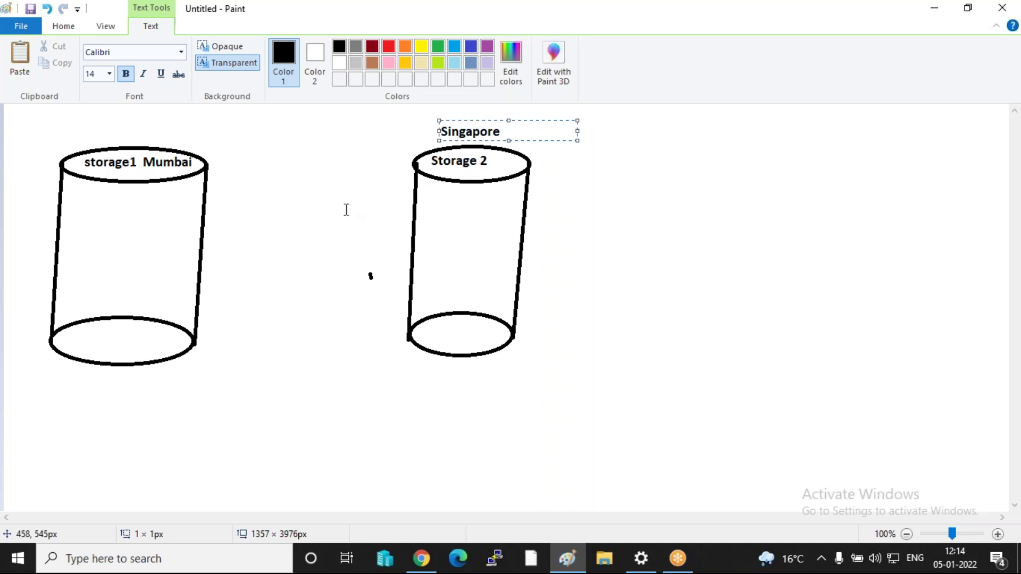
{"action": "left_click", "coordinate": [53, 370]}
- Write 'enable versioning' on the Mumbai cylinder's base and 'versioning' inside Storage 2's base
{"action": "left_click", "coordinate": [62, 330]}
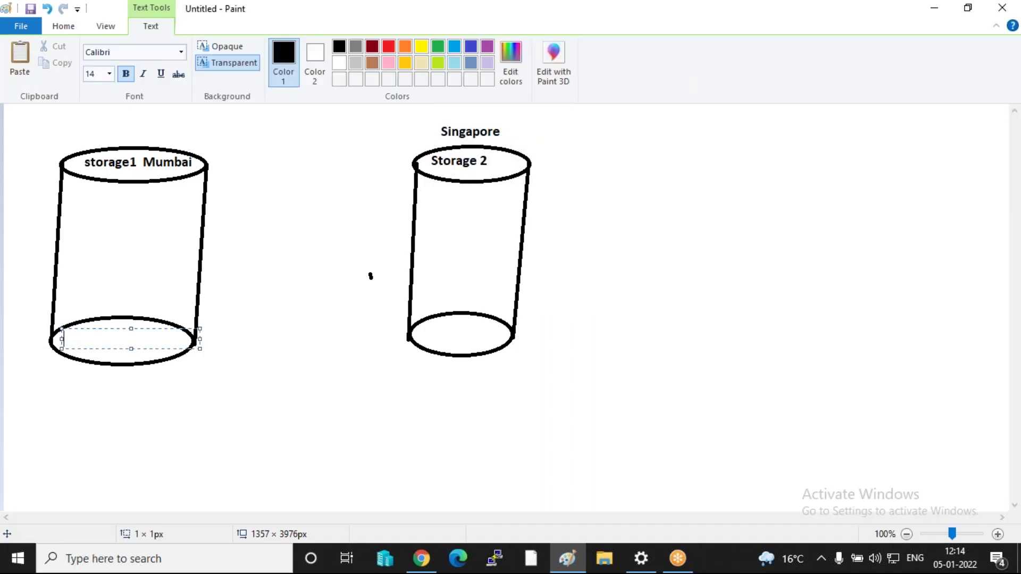
{"action": "type", "text": "enable versioning"}
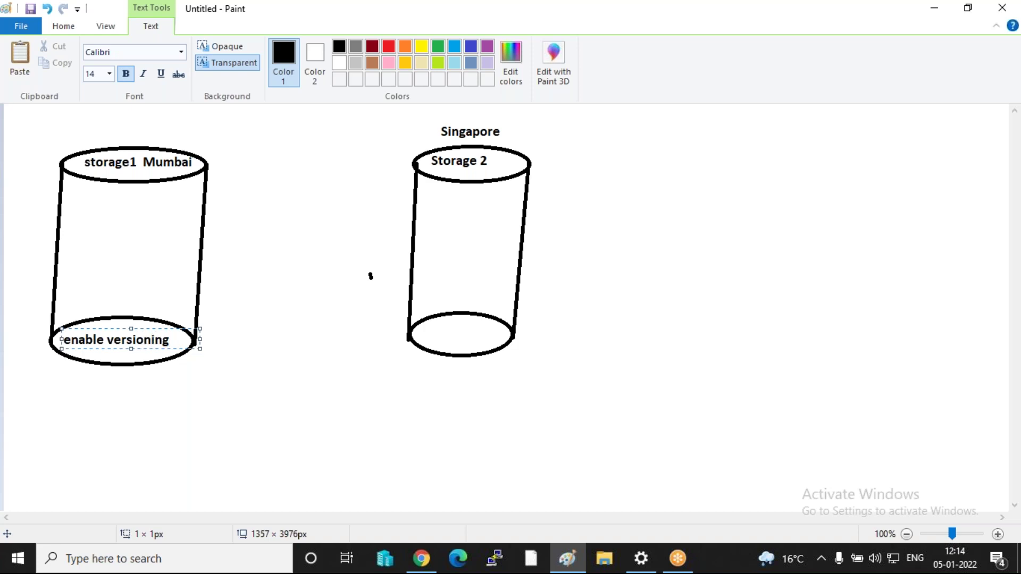
{"action": "left_click", "coordinate": [289, 358]}
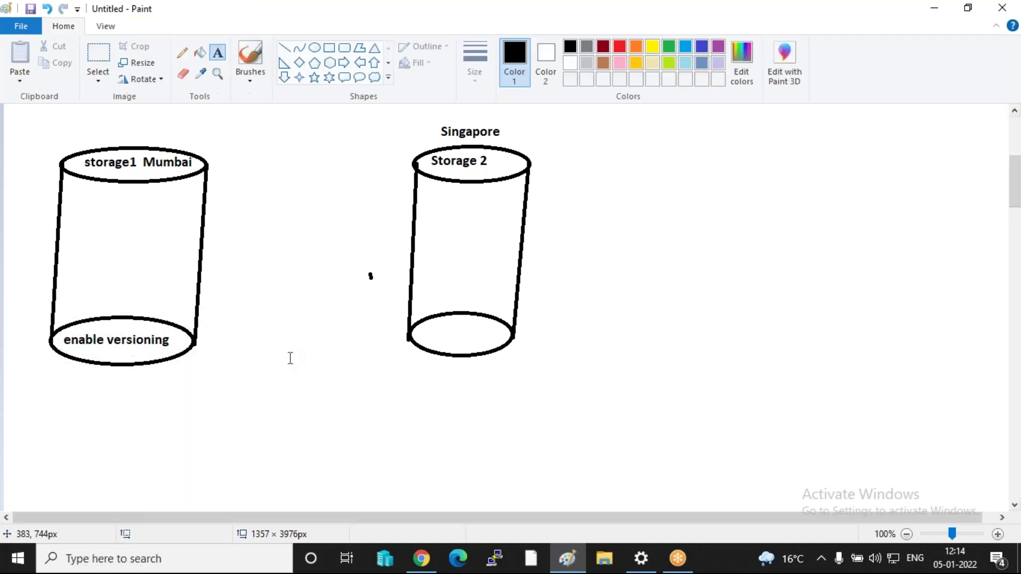
{"action": "left_click", "coordinate": [414, 332]}
{"action": "type", "text": "versioning"}
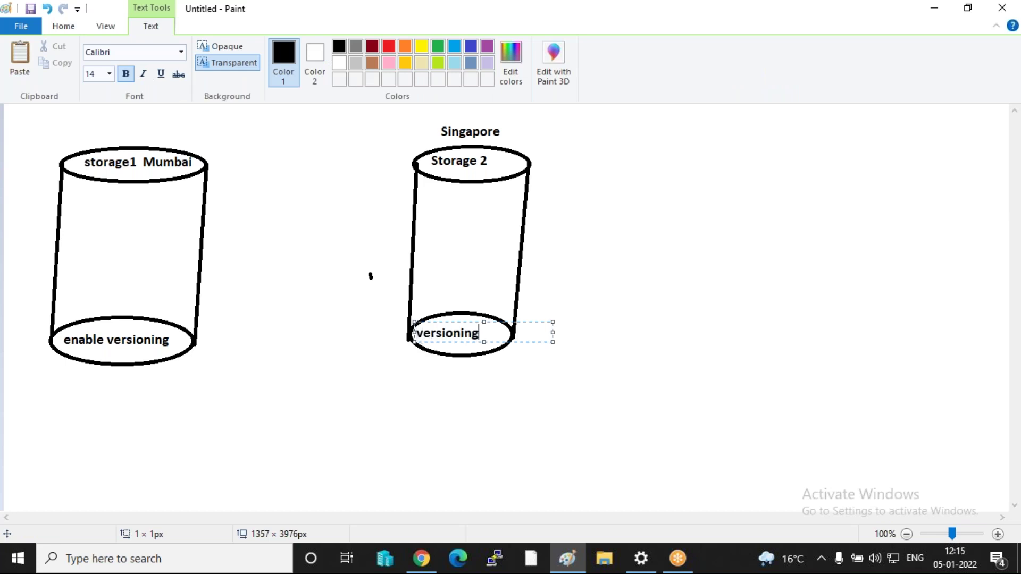
{"action": "left_click", "coordinate": [284, 375]}
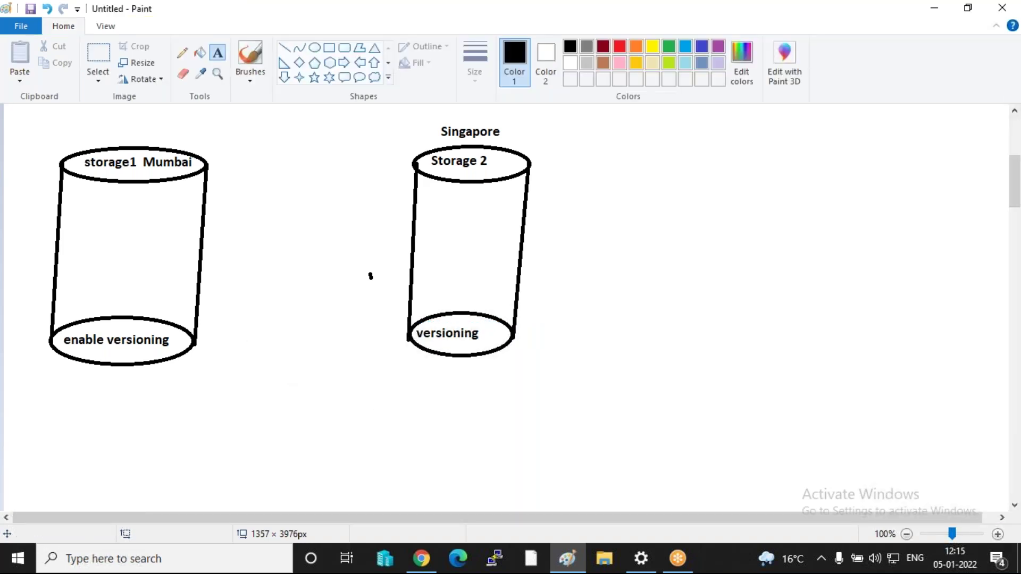
- Return to Chrome and search 's3' to reach the S3 Buckets page with badal-data
{"action": "mouse_move", "coordinate": [421, 559]}
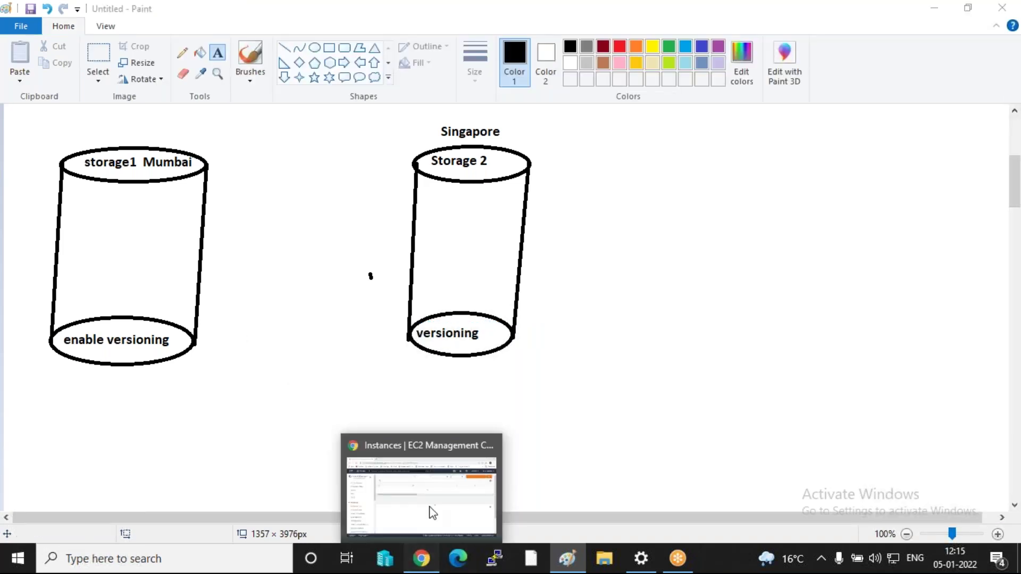
{"action": "left_click", "coordinate": [431, 510]}
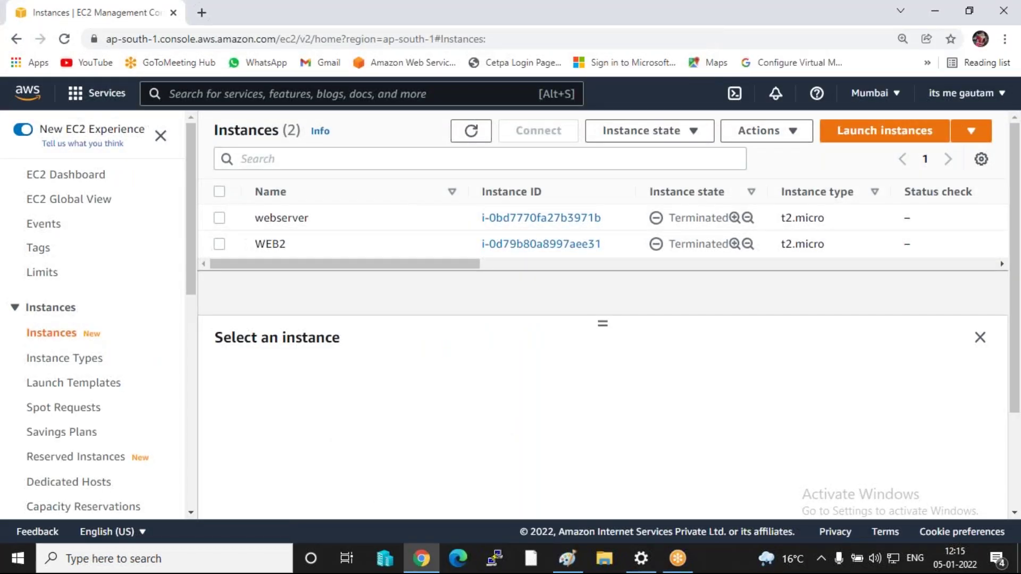
{"action": "left_click", "coordinate": [261, 94]}
{"action": "type", "text": "s"}
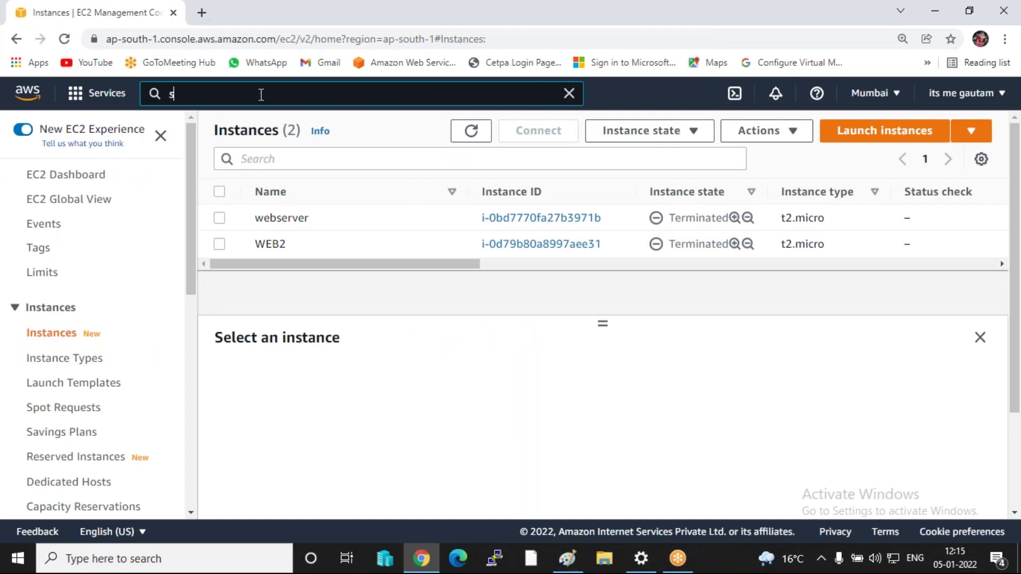
{"action": "type", "text": "3"}
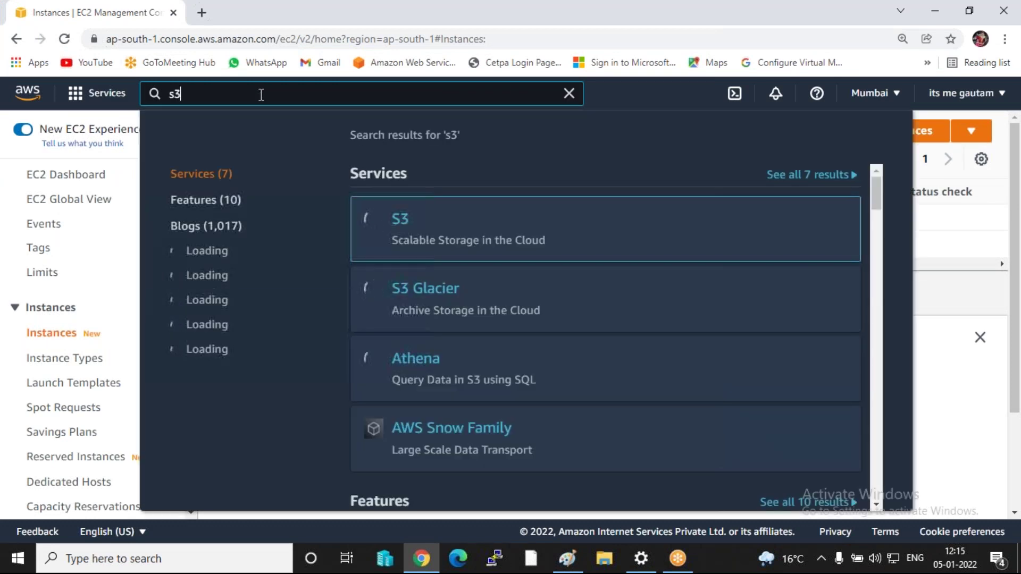
{"action": "left_click", "coordinate": [403, 232]}
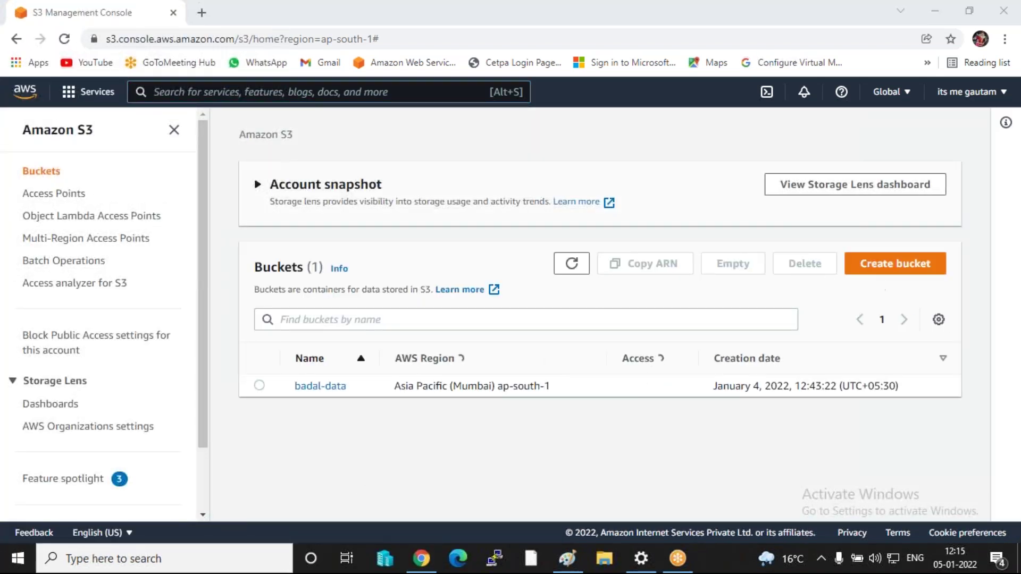
- Delete the badal-data bucket, pasting its name to confirm
{"action": "left_click", "coordinate": [259, 385]}
{"action": "left_click", "coordinate": [804, 263]}
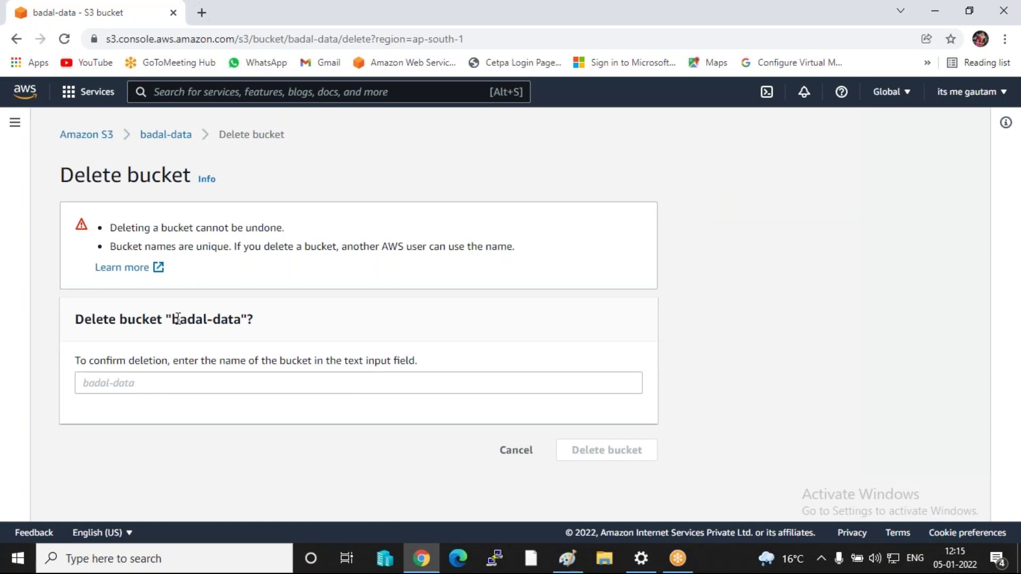
{"action": "left_click_drag", "start_coordinate": [173, 319], "coordinate": [242, 322]}
{"action": "key", "text": "ctrl+c"}
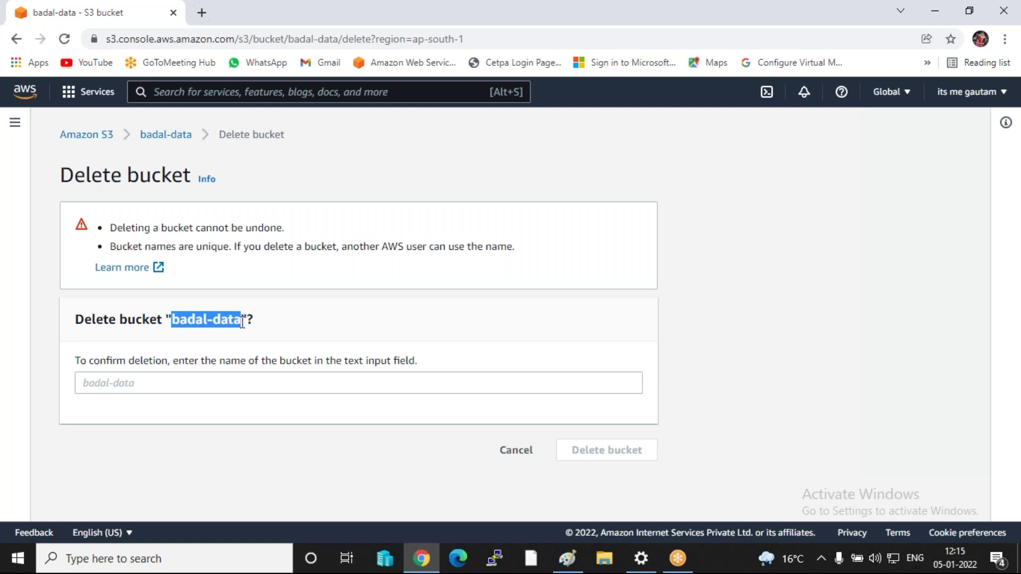
{"action": "left_click", "coordinate": [197, 381]}
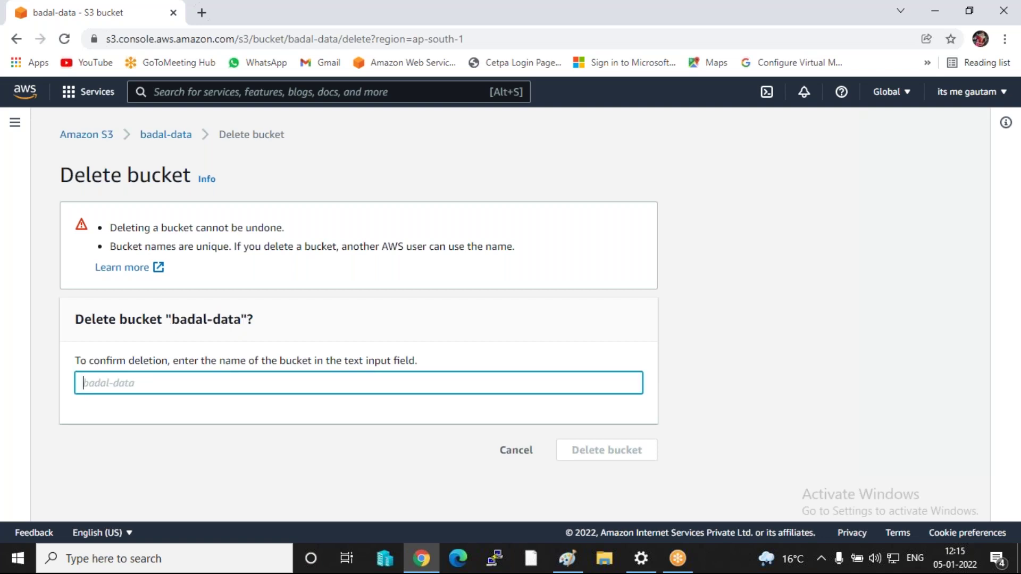
{"action": "key", "text": "ctrl+v"}
{"action": "left_click", "coordinate": [588, 451]}
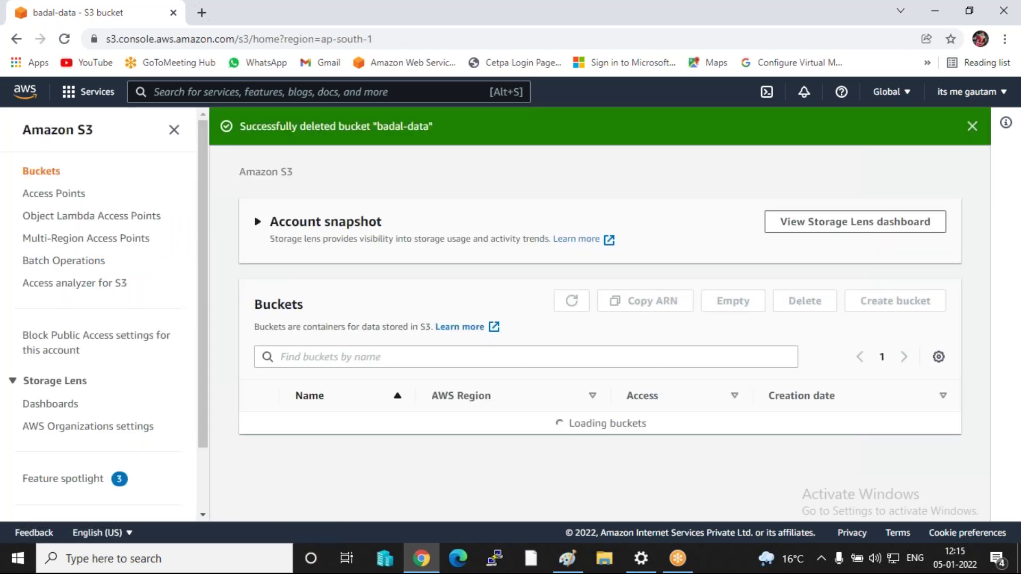
- Start a new bucket and enter the name 'storag'
{"action": "left_click", "coordinate": [895, 304]}
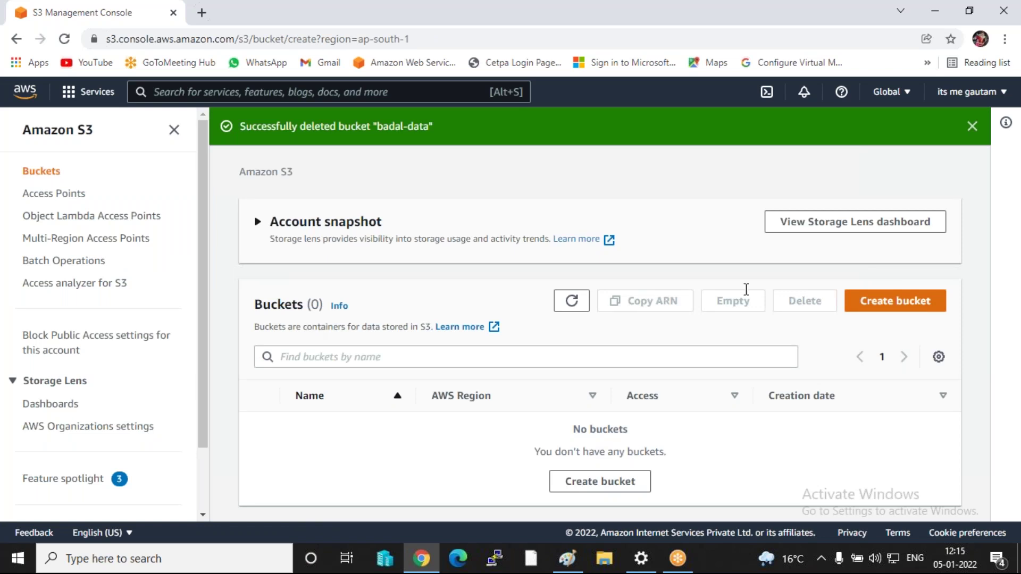
{"action": "left_click", "coordinate": [195, 307]}
{"action": "type", "text": "storage1"}
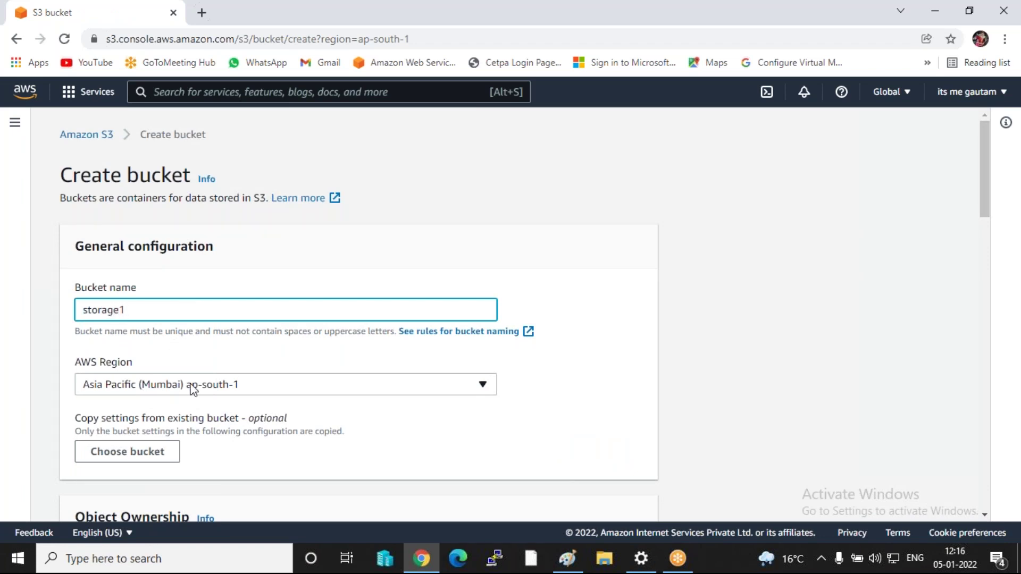
{"action": "scroll", "coordinate": [193, 390], "scroll_direction": "down", "scroll_amount": 10}
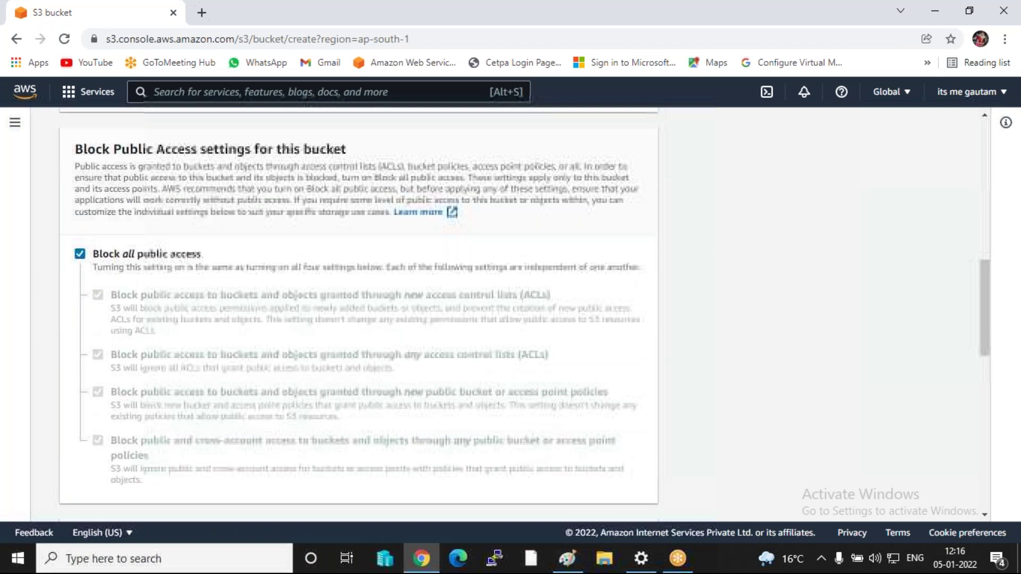
{"action": "scroll", "coordinate": [310, 378], "scroll_direction": "up", "scroll_amount": 7}
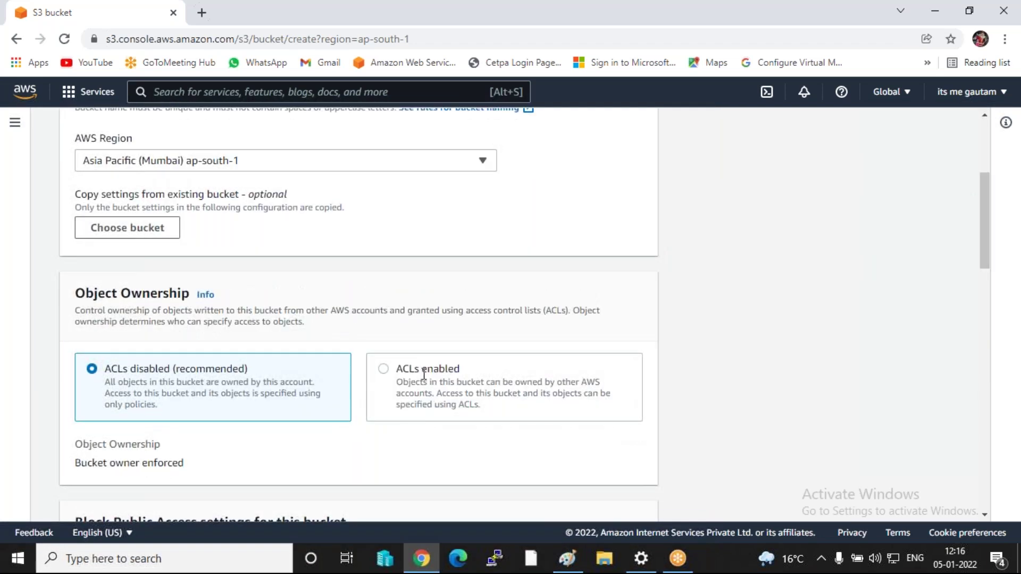
- Enable ACLs with Object writer as the object owner
{"action": "left_click", "coordinate": [413, 368]}
{"action": "scroll", "coordinate": [413, 367], "scroll_direction": "down", "scroll_amount": 3}
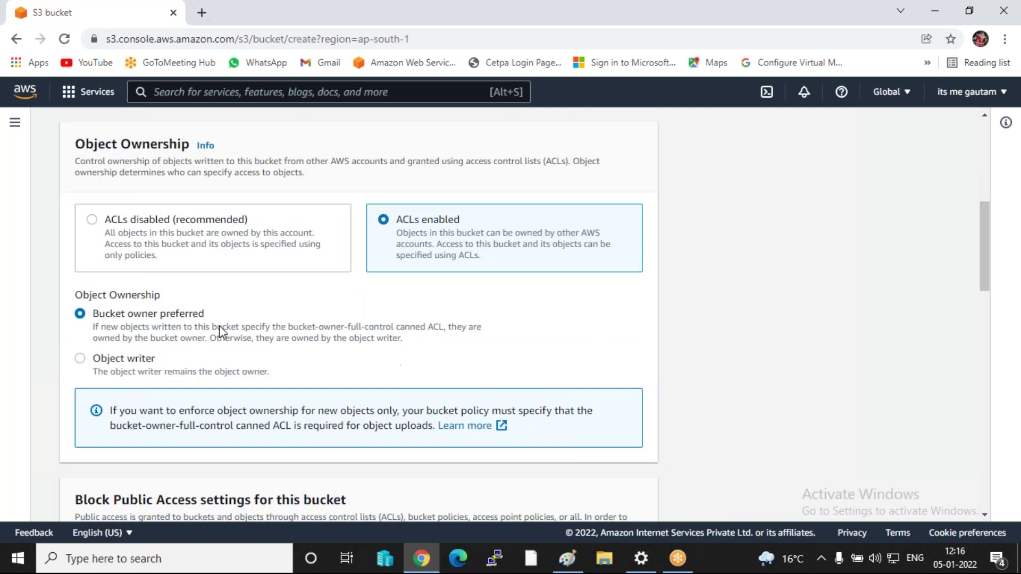
{"action": "scroll", "coordinate": [193, 343], "scroll_direction": "down", "scroll_amount": 2}
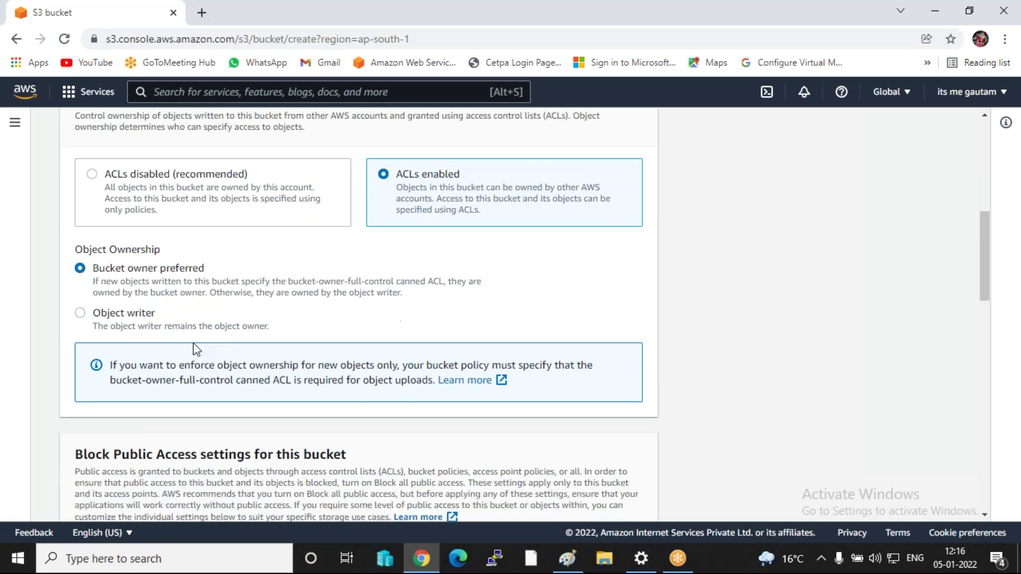
{"action": "left_click", "coordinate": [116, 286]}
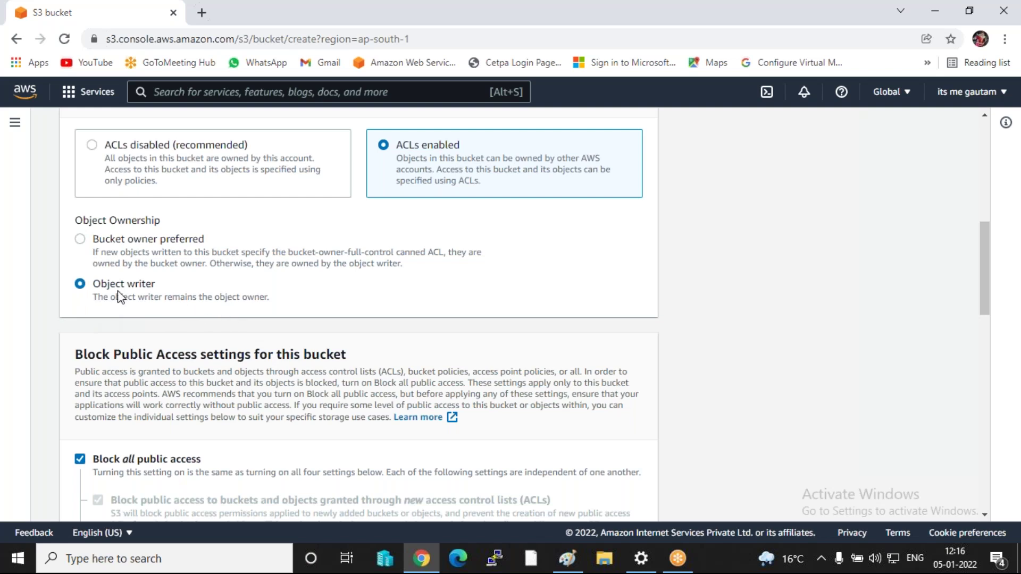
- Turn off Block all public access and tick the public-access acknowledgement
{"action": "scroll", "coordinate": [156, 294], "scroll_direction": "down", "scroll_amount": 3}
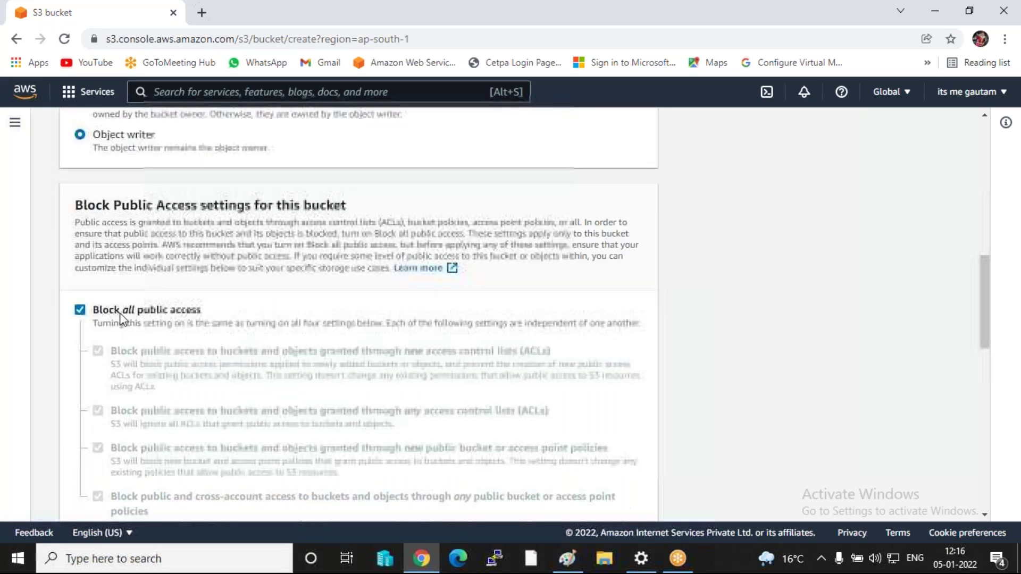
{"action": "left_click", "coordinate": [80, 314]}
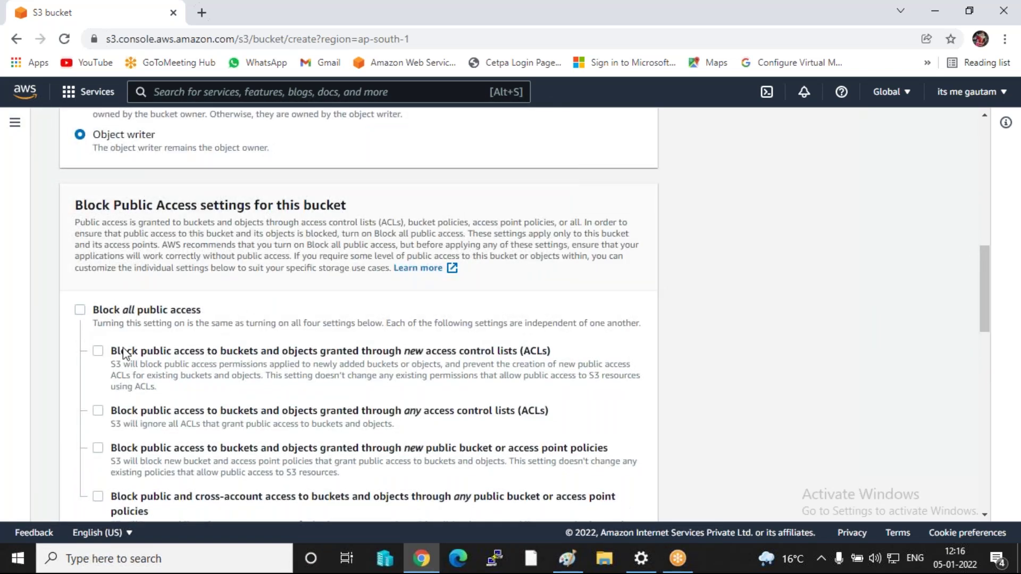
{"action": "scroll", "coordinate": [124, 351], "scroll_direction": "down", "scroll_amount": 1}
{"action": "scroll", "coordinate": [123, 351], "scroll_direction": "down", "scroll_amount": 4}
{"action": "left_click", "coordinate": [127, 415]}
- Enable Bucket Versioning and submit Create bucket
{"action": "scroll", "coordinate": [198, 399], "scroll_direction": "up", "scroll_amount": 10}
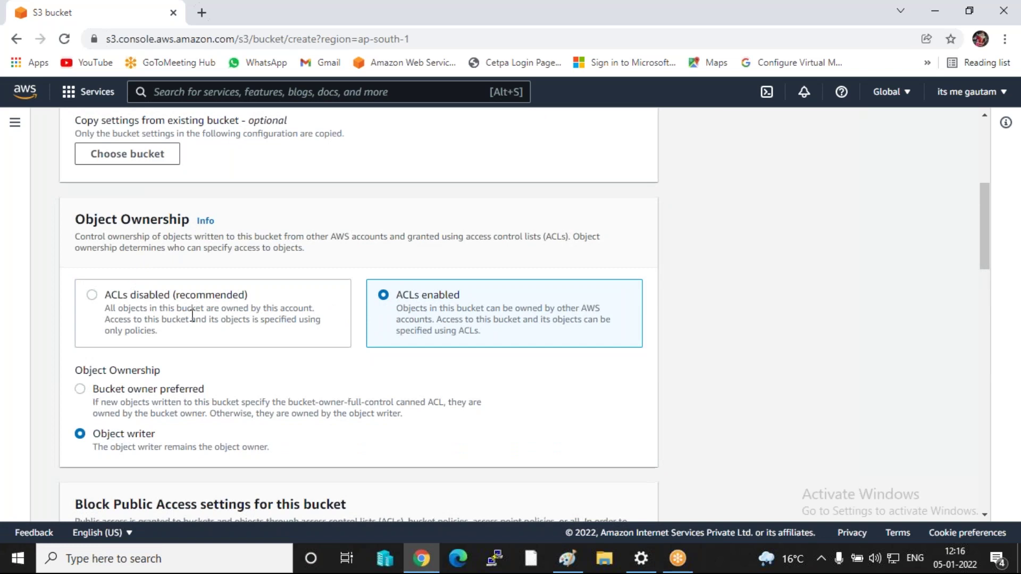
{"action": "scroll", "coordinate": [213, 319], "scroll_direction": "up", "scroll_amount": 3}
{"action": "scroll", "coordinate": [219, 314], "scroll_direction": "up", "scroll_amount": 3}
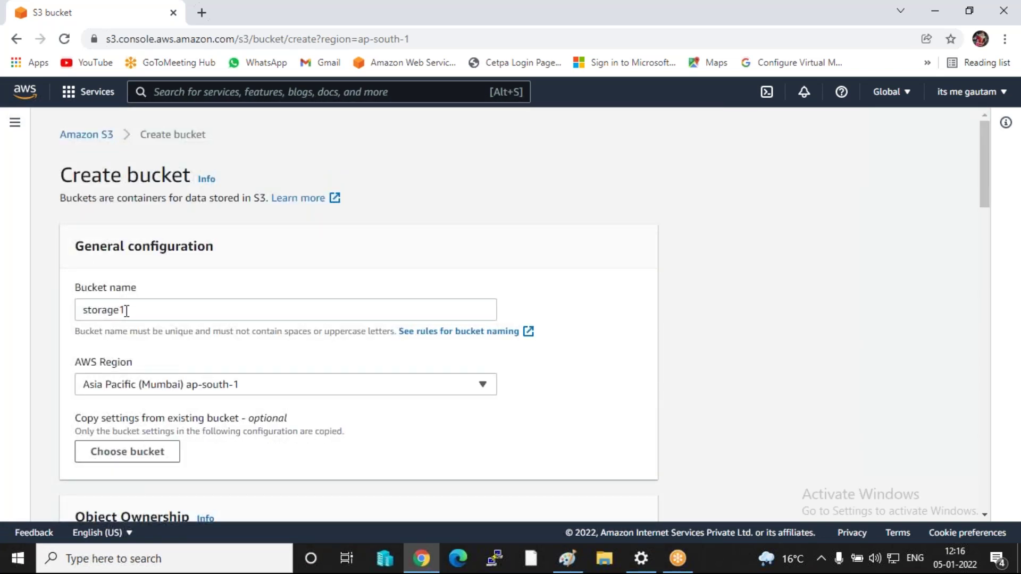
{"action": "scroll", "coordinate": [139, 339], "scroll_direction": "down", "scroll_amount": 2}
{"action": "scroll", "coordinate": [161, 314], "scroll_direction": "down", "scroll_amount": 7}
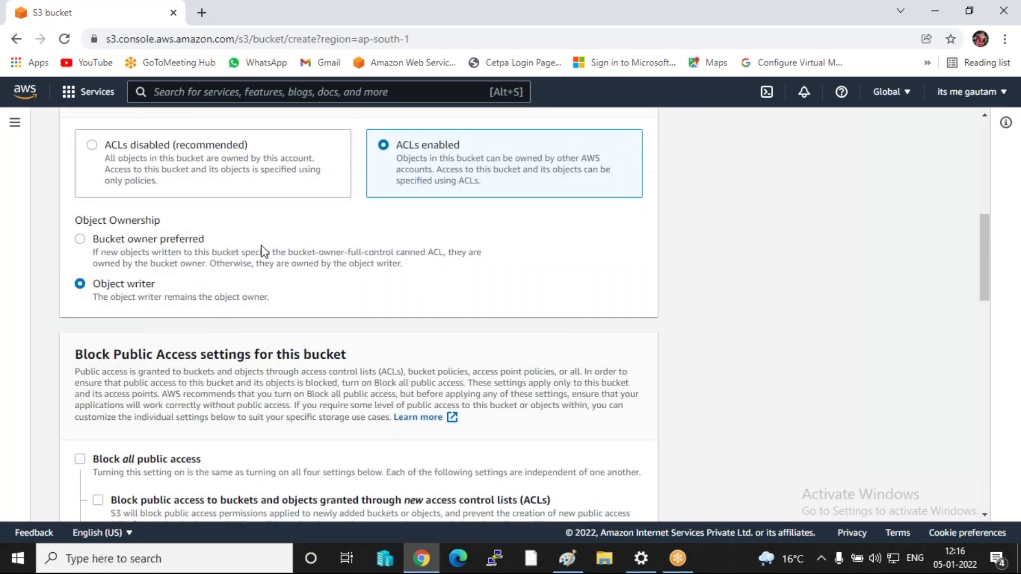
{"action": "scroll", "coordinate": [213, 327], "scroll_direction": "down", "scroll_amount": 3}
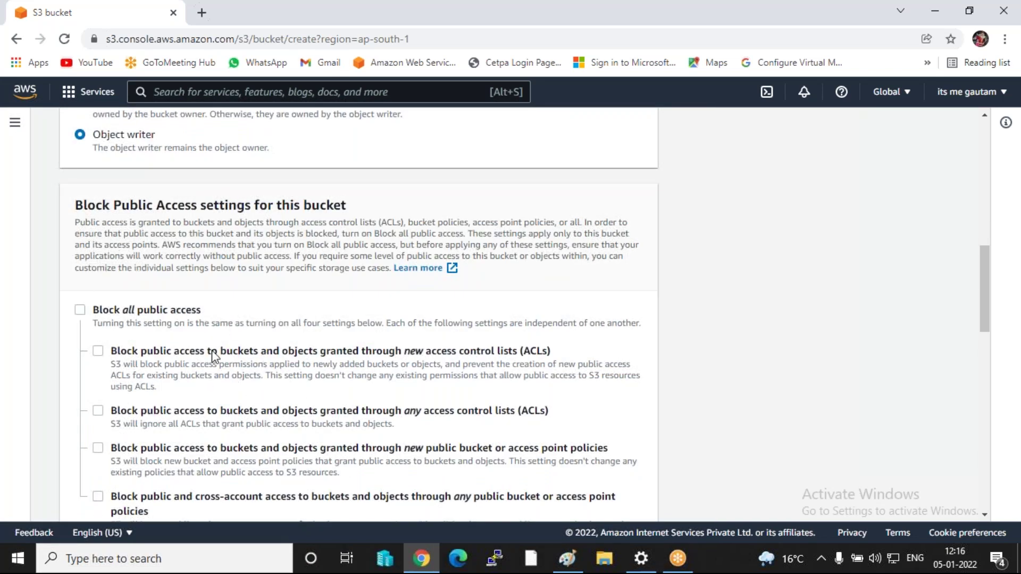
{"action": "scroll", "coordinate": [211, 360], "scroll_direction": "down", "scroll_amount": 7}
{"action": "scroll", "coordinate": [208, 352], "scroll_direction": "down", "scroll_amount": 3}
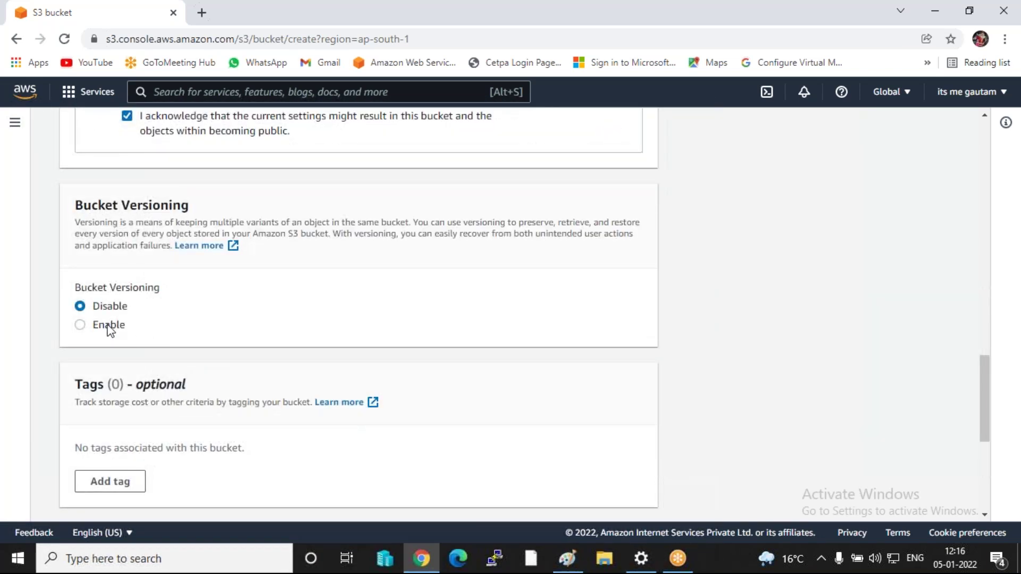
{"action": "left_click", "coordinate": [97, 326]}
{"action": "scroll", "coordinate": [178, 330], "scroll_direction": "down", "scroll_amount": 6}
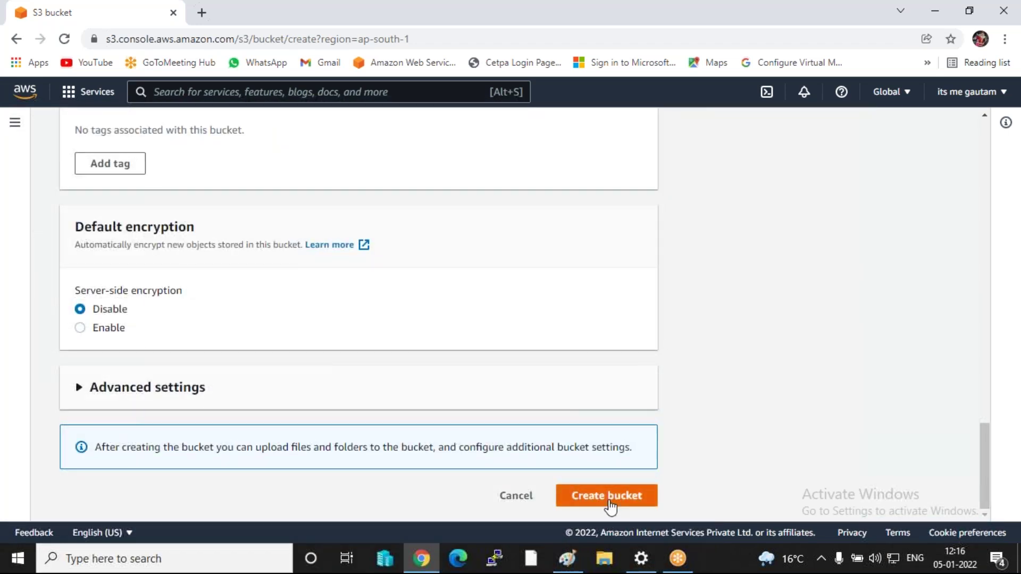
{"action": "left_click", "coordinate": [606, 496]}
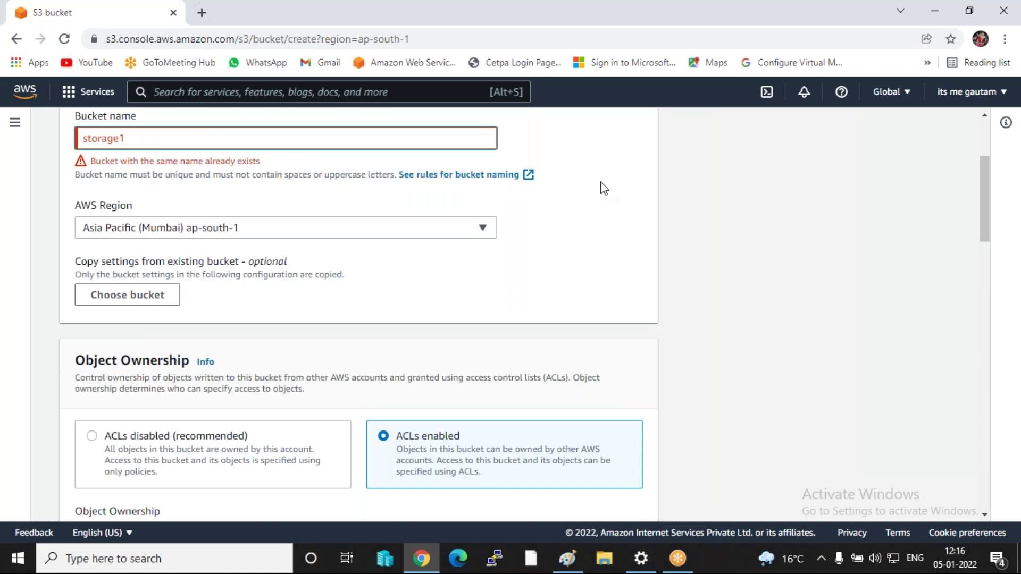
- Append 'iccp' to make the name storage1iccp and create the bucket in ap-south-1
{"action": "type", "text": "iccp"}
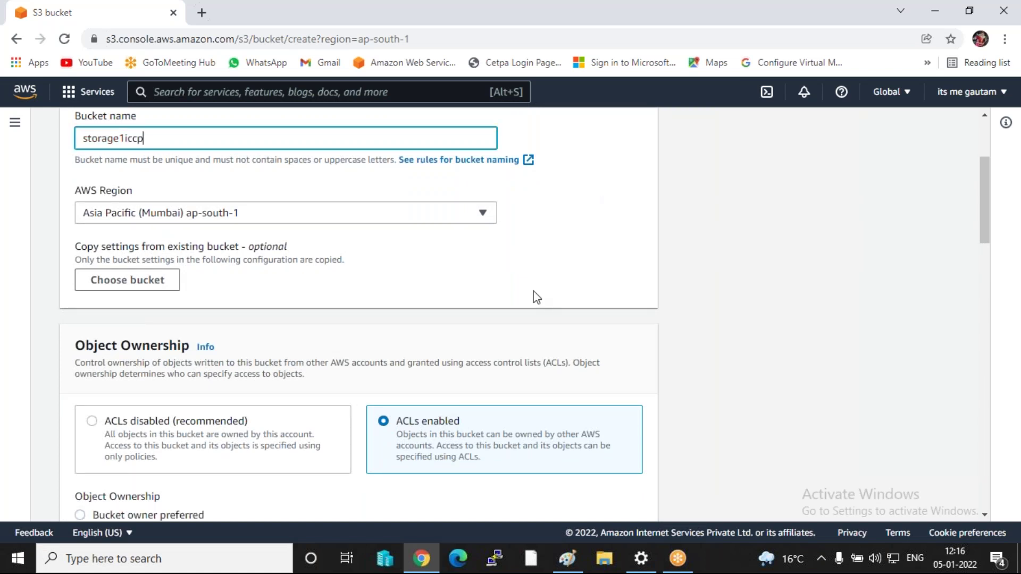
{"action": "scroll", "coordinate": [536, 297], "scroll_direction": "down", "scroll_amount": 20}
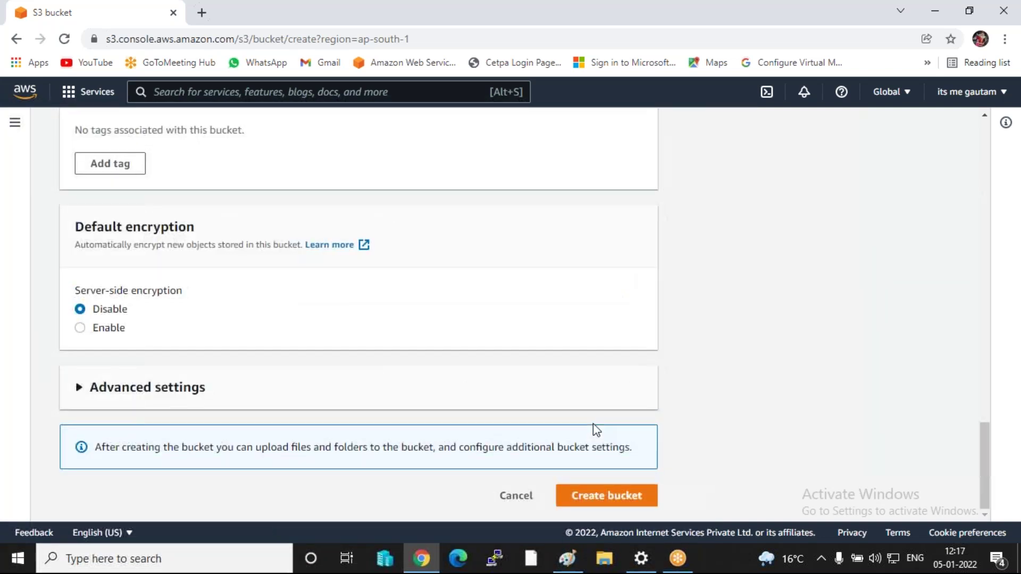
{"action": "left_click", "coordinate": [597, 500]}
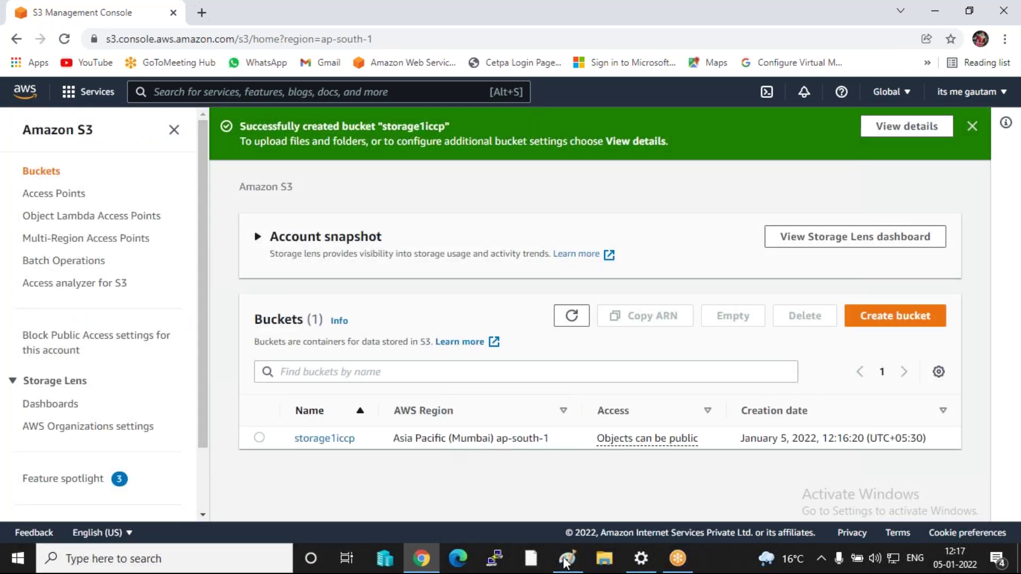
- Begin another bucket named storage2iccp with region Asia Pacific (Singapore) ap-southeast-1
{"action": "left_click", "coordinate": [891, 317]}
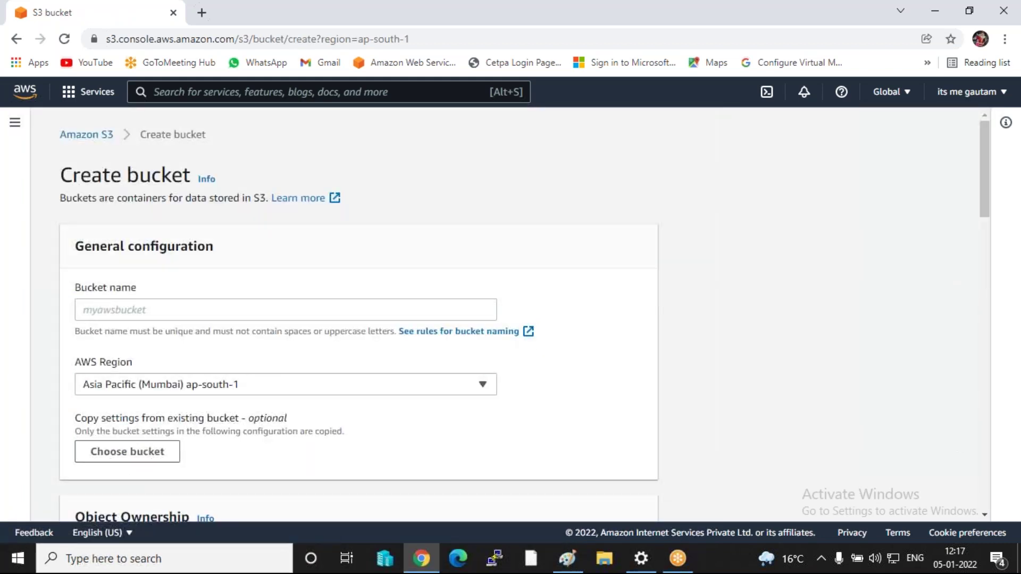
{"action": "left_click", "coordinate": [130, 305]}
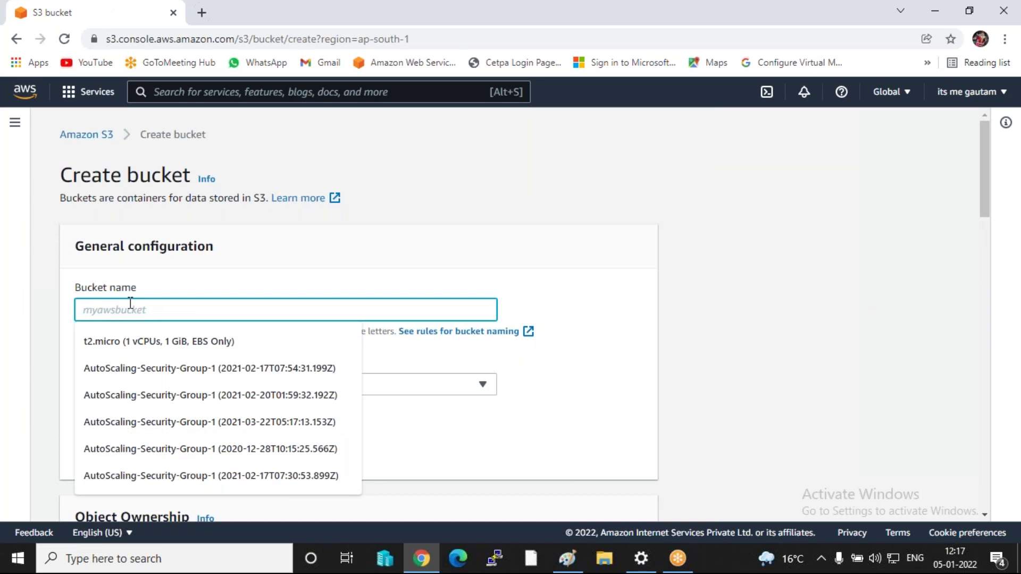
{"action": "type", "text": "storage2itc"}
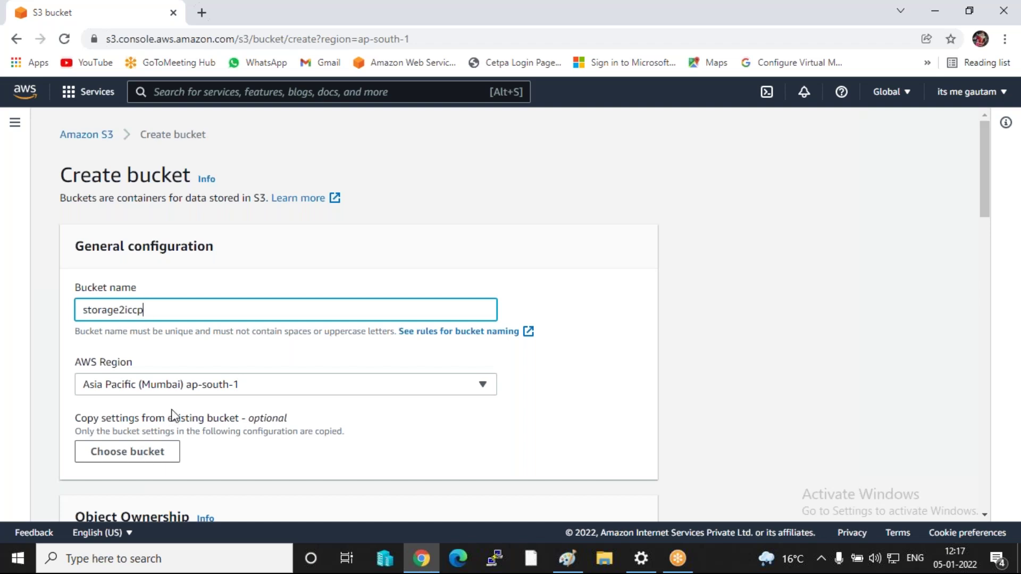
{"action": "left_click", "coordinate": [181, 391]}
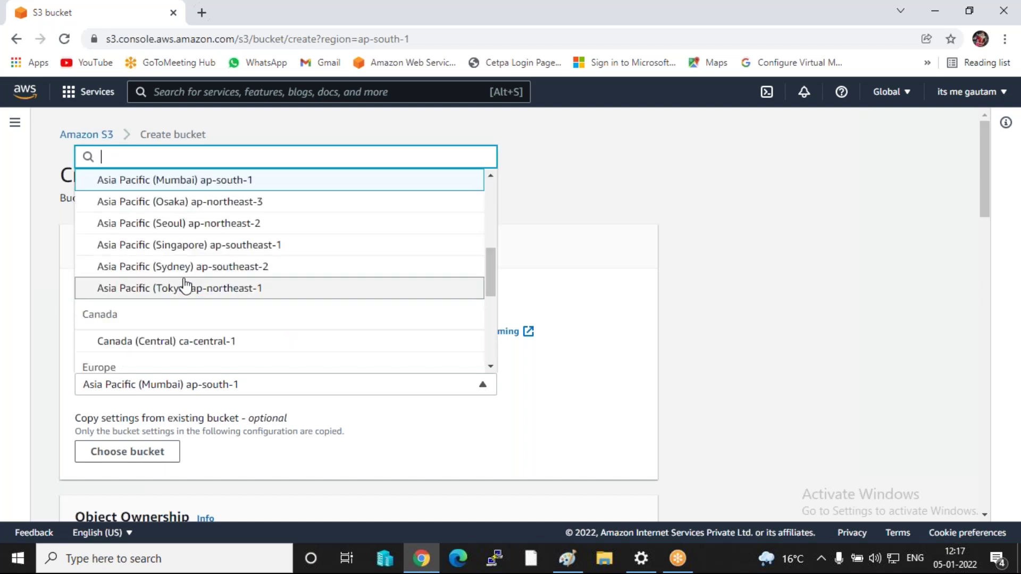
{"action": "left_click", "coordinate": [160, 244]}
{"action": "scroll", "coordinate": [186, 310], "scroll_direction": "down", "scroll_amount": 2}
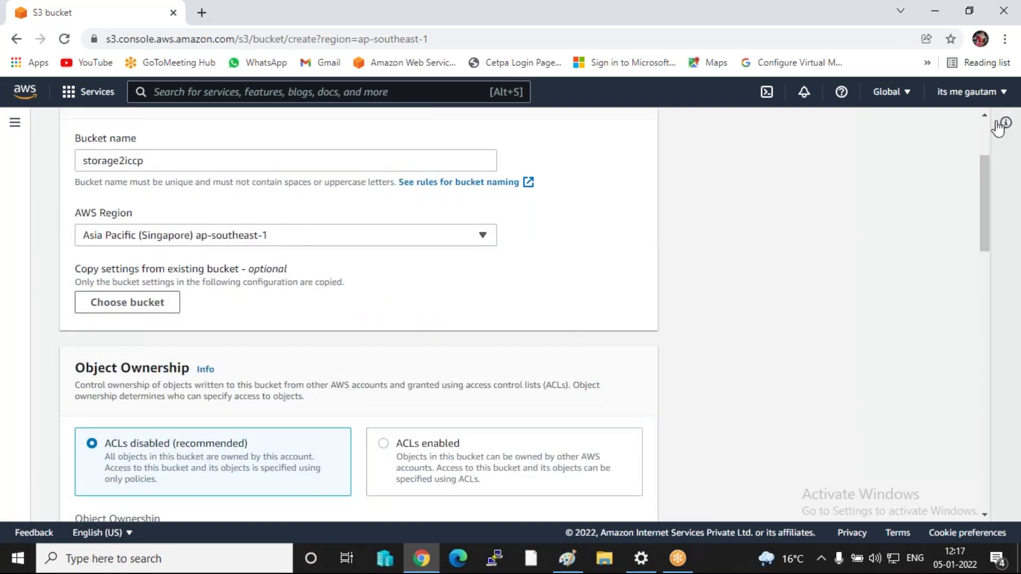
{"action": "left_click", "coordinate": [887, 91]}
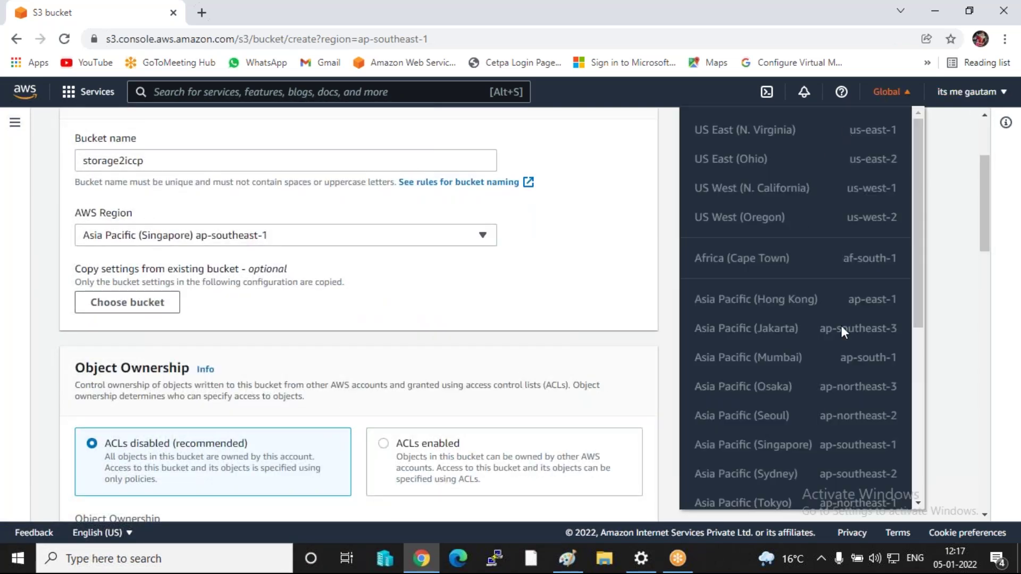
{"action": "left_click", "coordinate": [954, 232]}
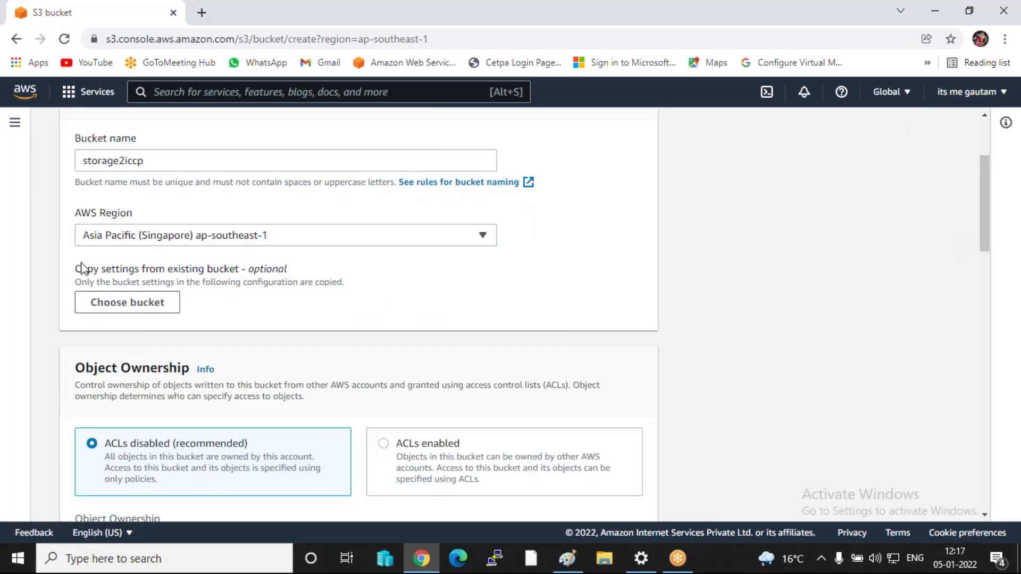
- Enable ACLs and set Object writer as the object owner
{"action": "scroll", "coordinate": [253, 303], "scroll_direction": "down", "scroll_amount": 3}
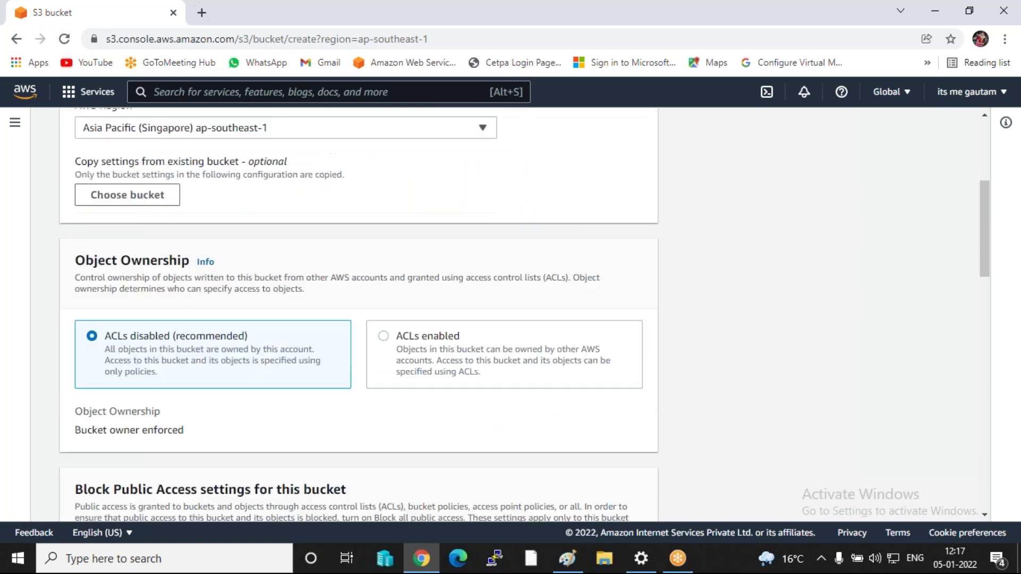
{"action": "left_click", "coordinate": [426, 296]}
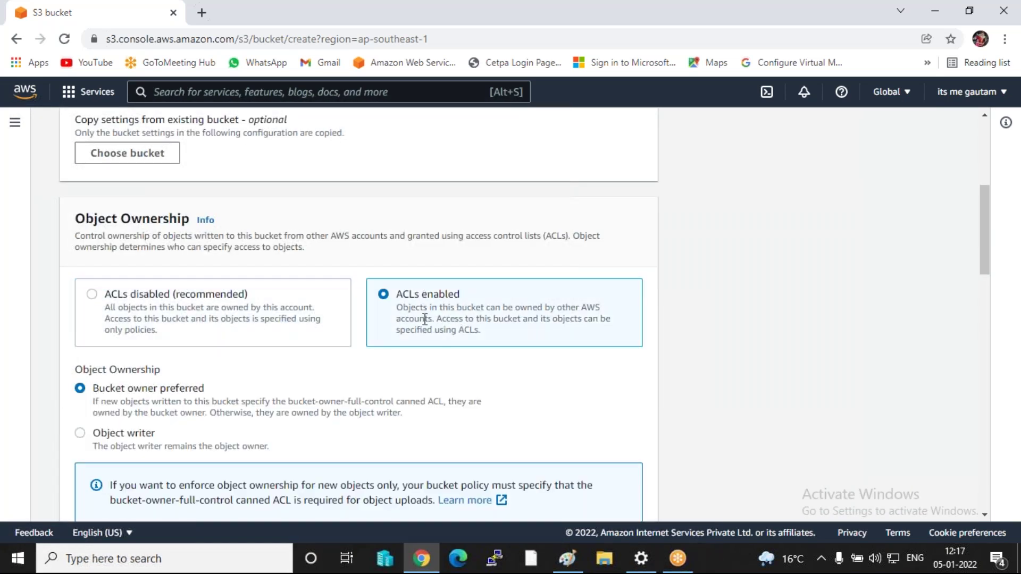
{"action": "scroll", "coordinate": [422, 319], "scroll_direction": "down", "scroll_amount": 2}
{"action": "left_click", "coordinate": [137, 360]}
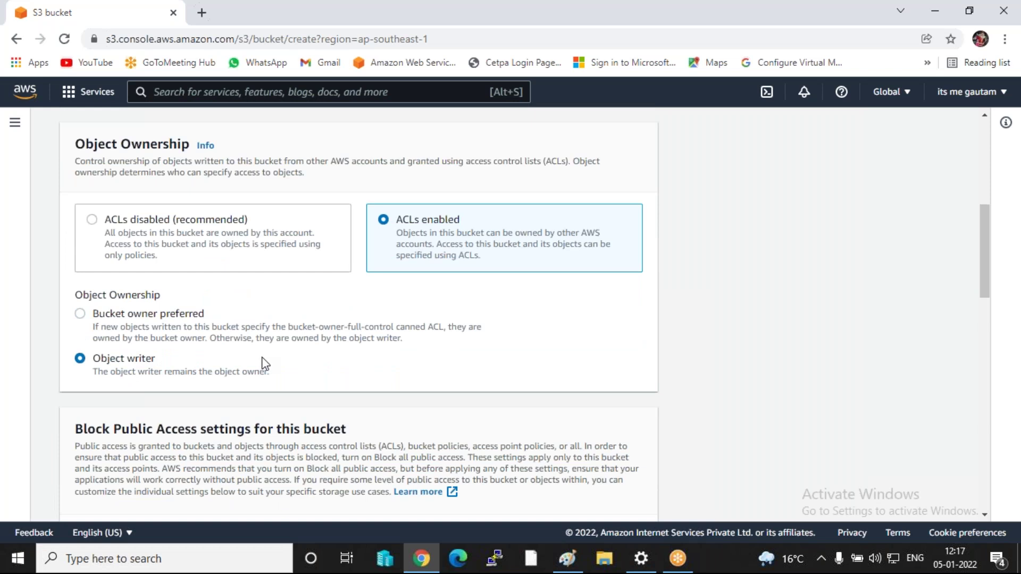
- Unblock all public access, acknowledge the warning, and create storage2iccp
{"action": "scroll", "coordinate": [264, 365], "scroll_direction": "down", "scroll_amount": 4}
{"action": "left_click", "coordinate": [205, 326]}
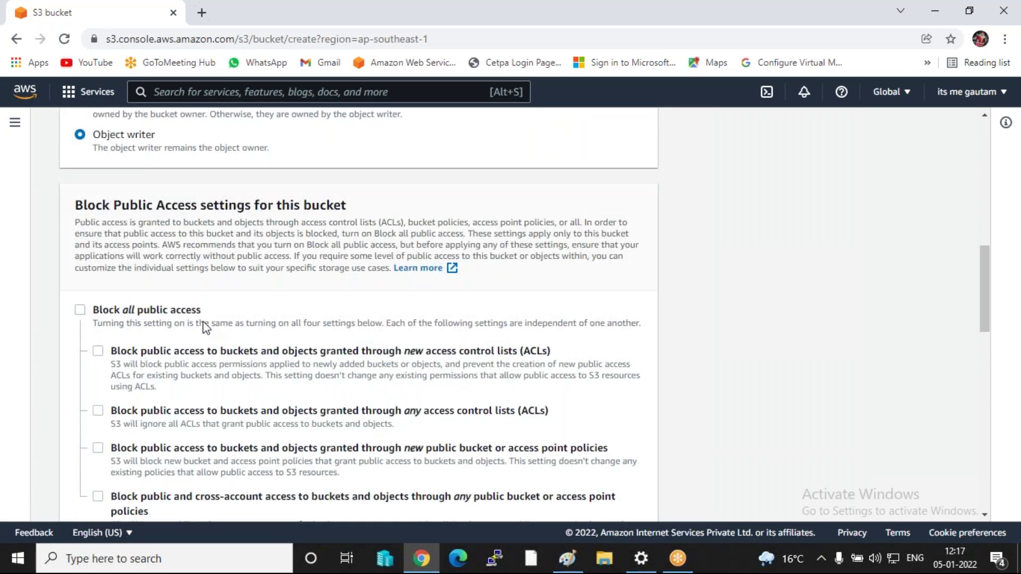
{"action": "scroll", "coordinate": [206, 327], "scroll_direction": "down", "scroll_amount": 5}
{"action": "left_click", "coordinate": [129, 339]}
{"action": "scroll", "coordinate": [188, 339], "scroll_direction": "down", "scroll_amount": 1}
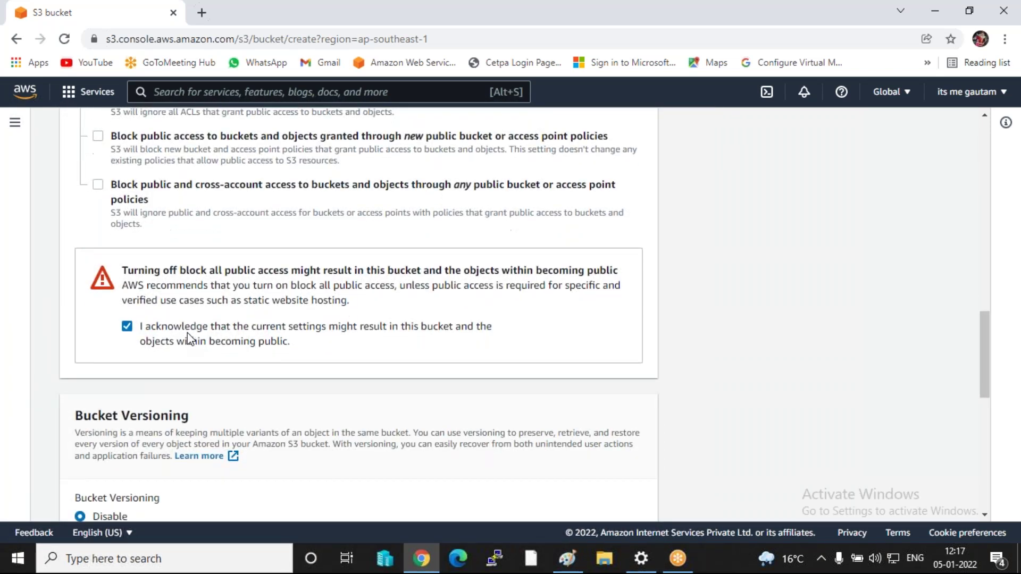
{"action": "scroll", "coordinate": [187, 339], "scroll_direction": "down", "scroll_amount": 3}
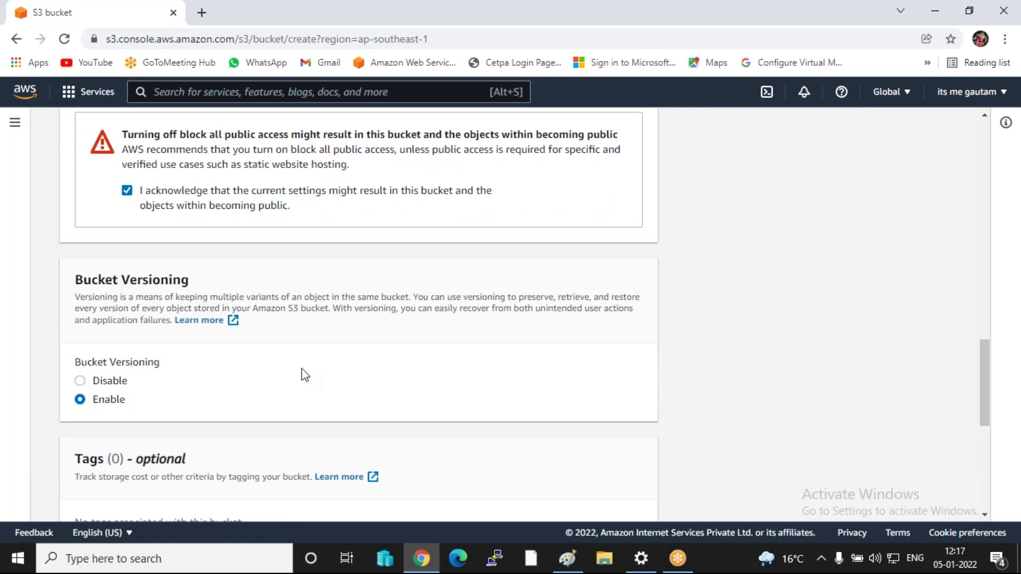
{"action": "scroll", "coordinate": [302, 373], "scroll_direction": "down", "scroll_amount": 7}
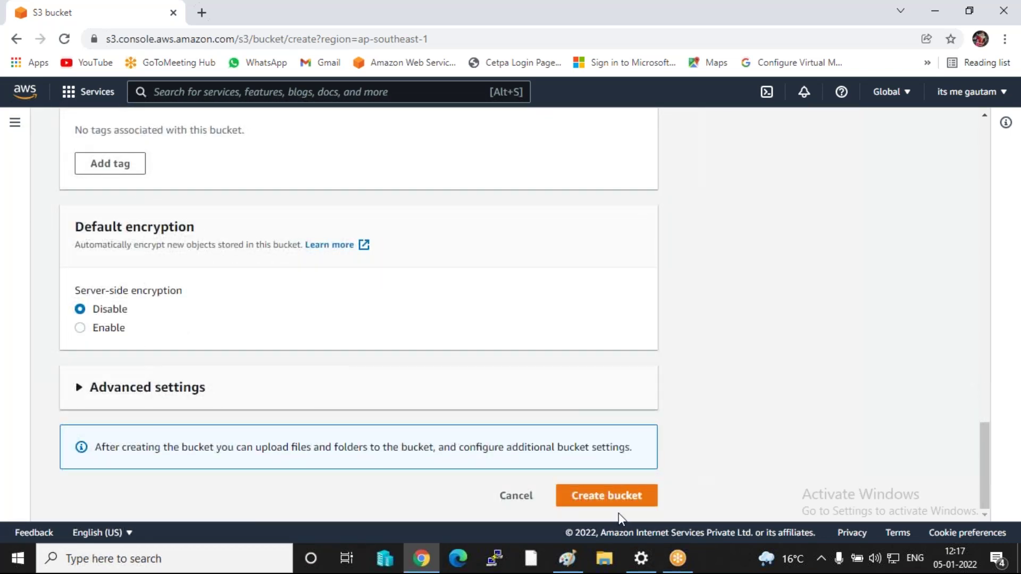
{"action": "left_click", "coordinate": [612, 498]}
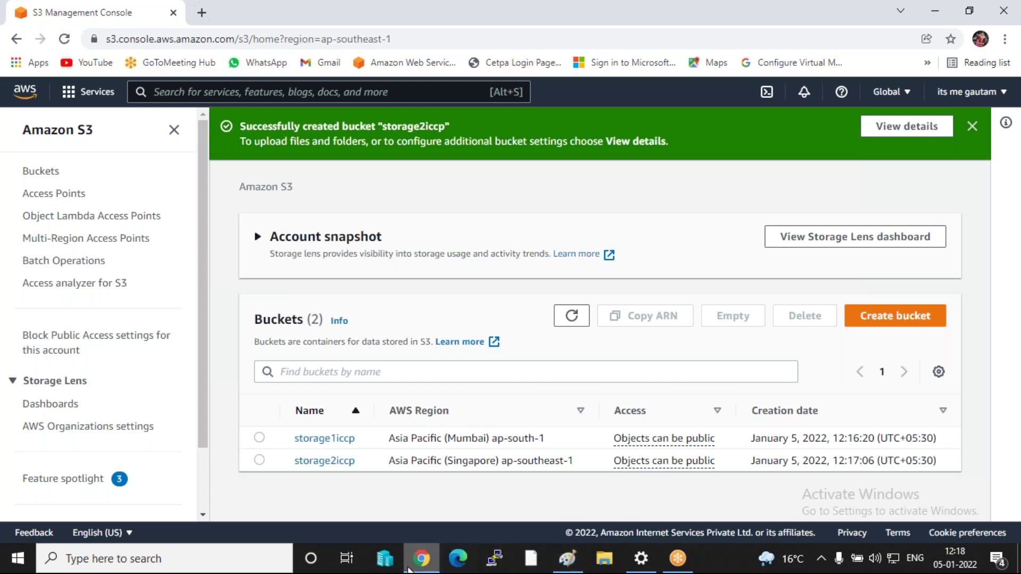
- In Paint, draw a right arrow from the Mumbai cylinder toward Storage 2
{"action": "left_click", "coordinate": [578, 565]}
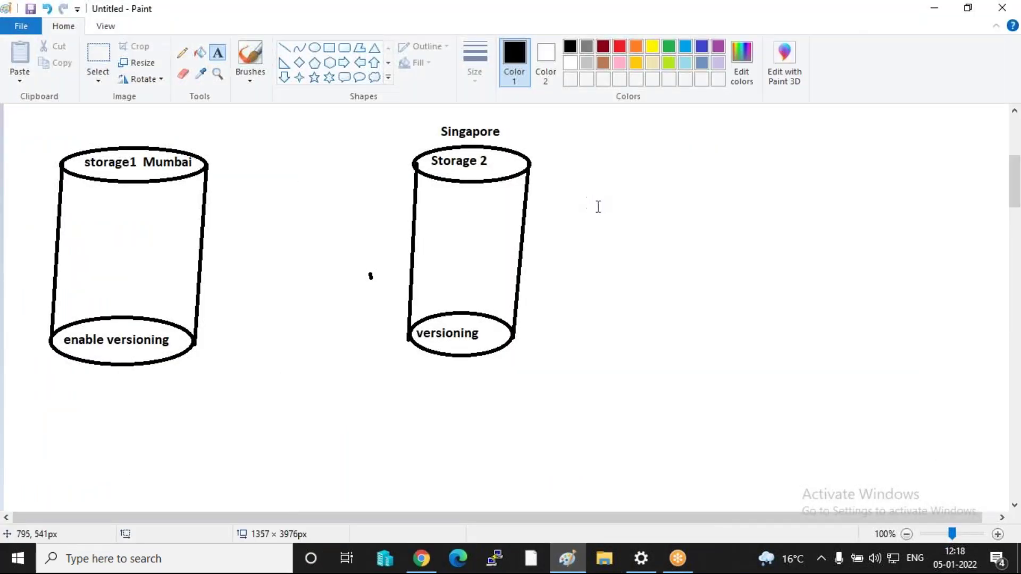
{"action": "left_click", "coordinate": [344, 67]}
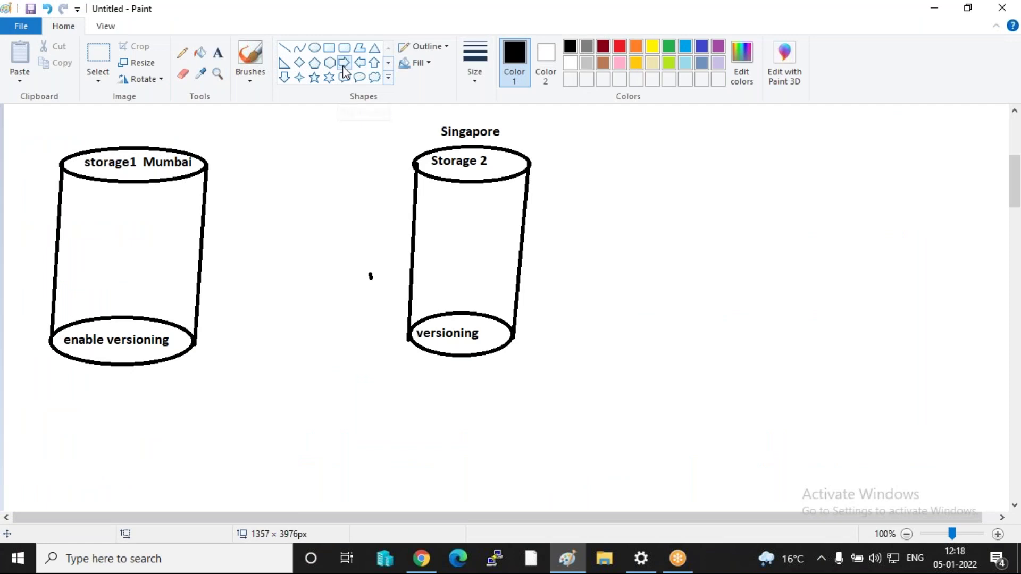
{"action": "left_click_drag", "start_coordinate": [202, 213], "coordinate": [302, 239]}
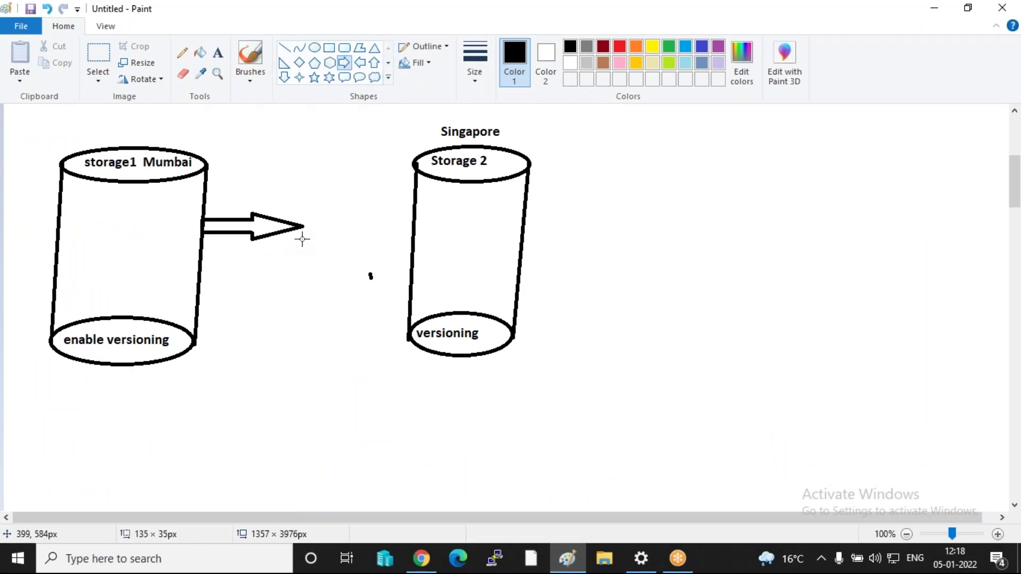
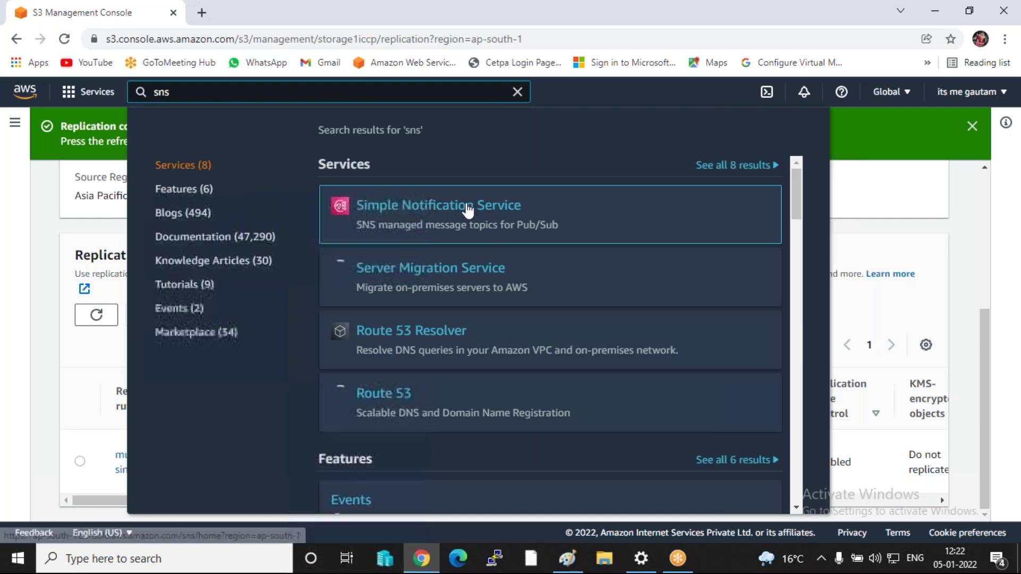
- Delete the apan-sns SNS topic, confirming with the phrase 'delete me'
{"action": "left_click", "coordinate": [468, 209]}
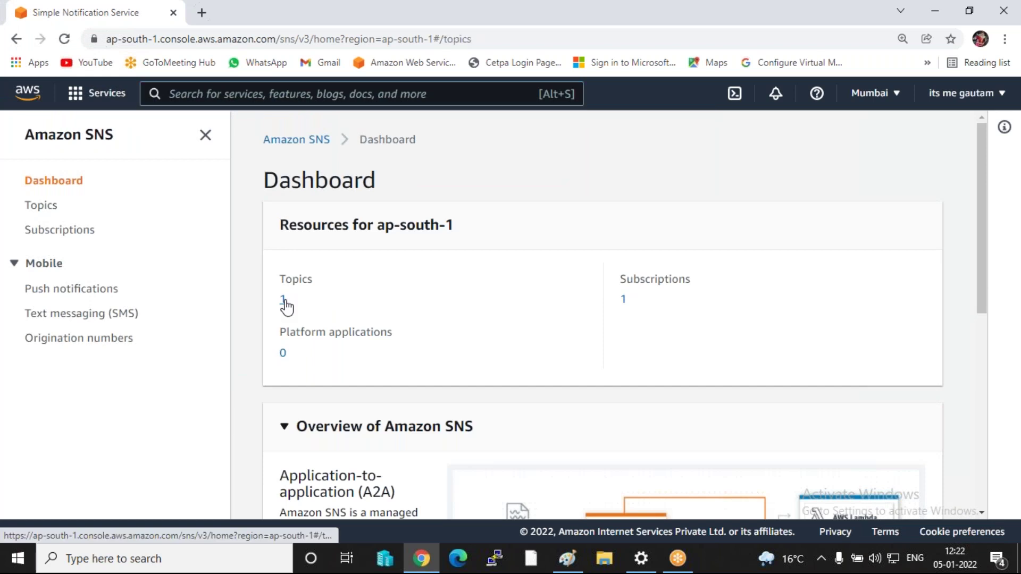
{"action": "left_click", "coordinate": [284, 301]}
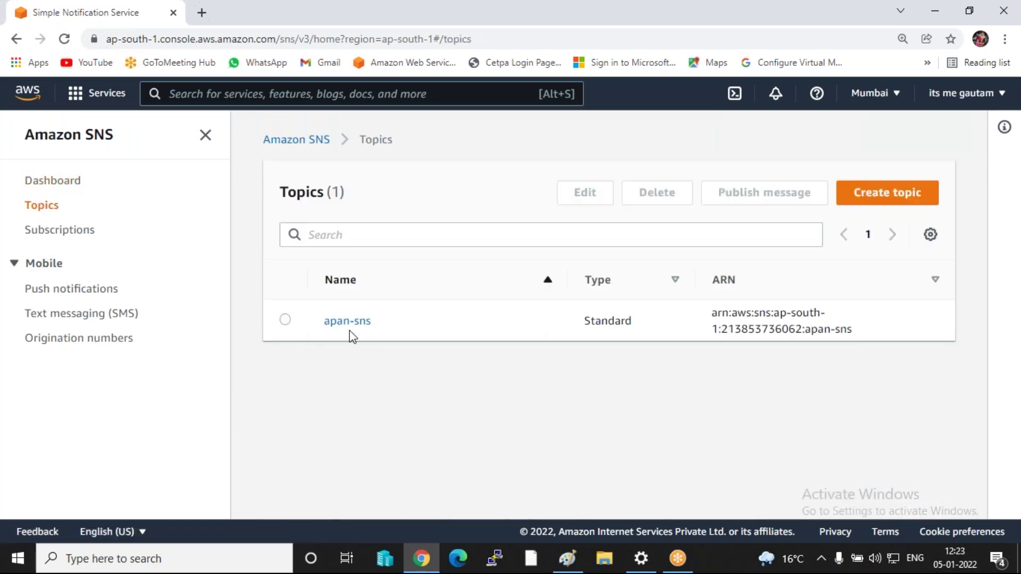
{"action": "left_click", "coordinate": [285, 319]}
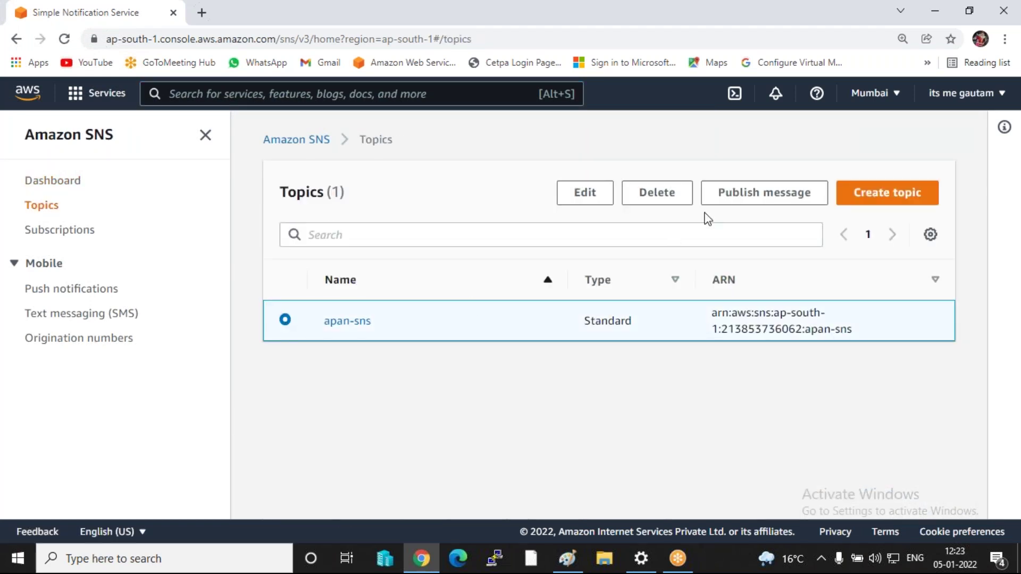
{"action": "left_click", "coordinate": [647, 198]}
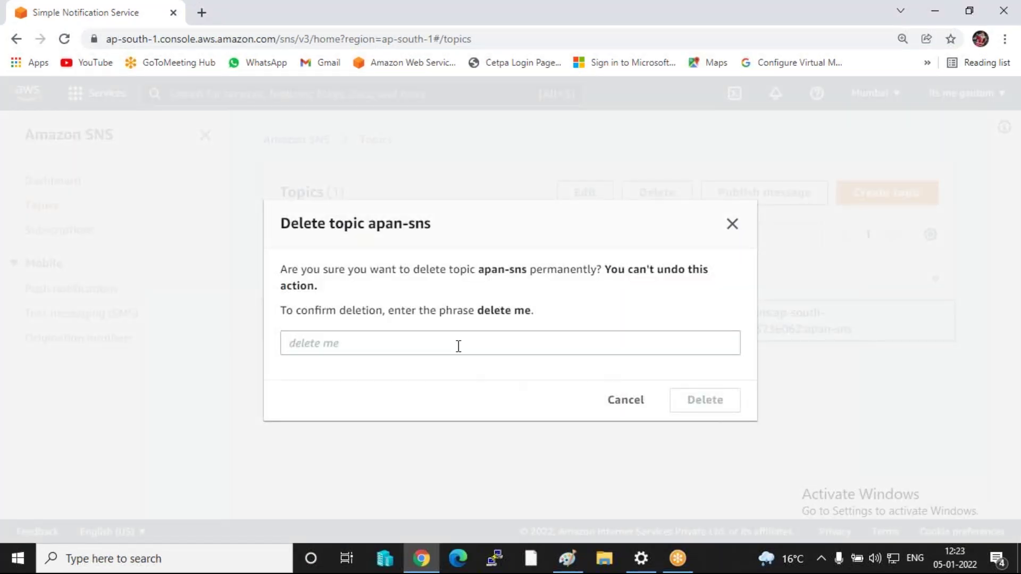
{"action": "left_click", "coordinate": [458, 347]}
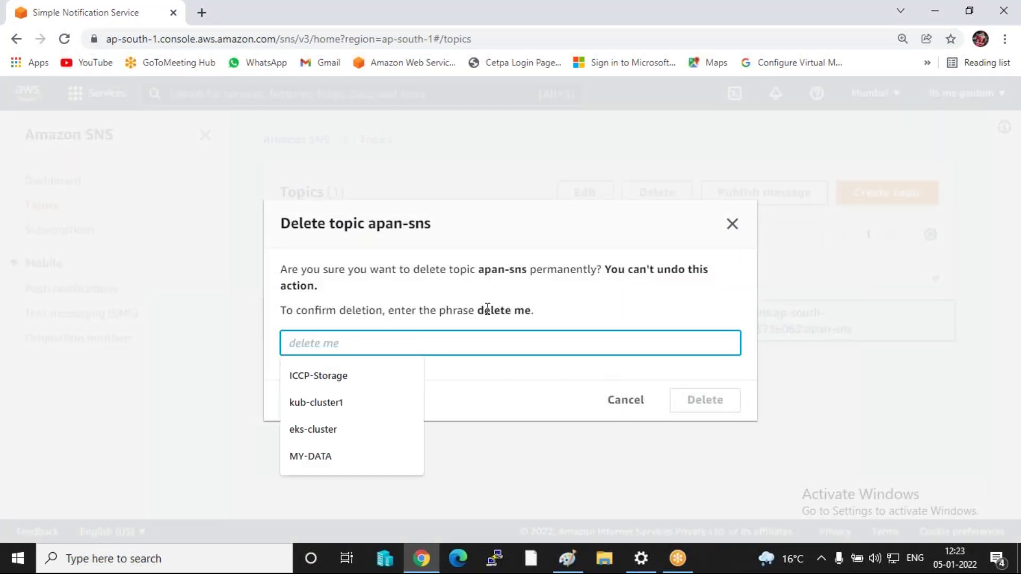
{"action": "left_click_drag", "start_coordinate": [481, 308], "coordinate": [530, 326]}
{"action": "key", "text": "ctrl+c"}
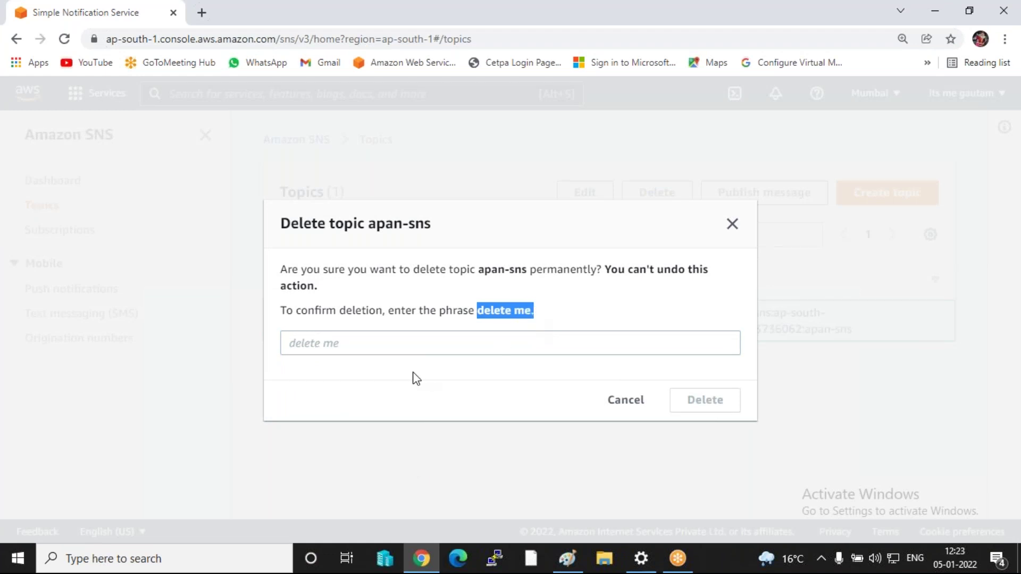
{"action": "left_click", "coordinate": [412, 356]}
{"action": "key", "text": "ctrl+v"}
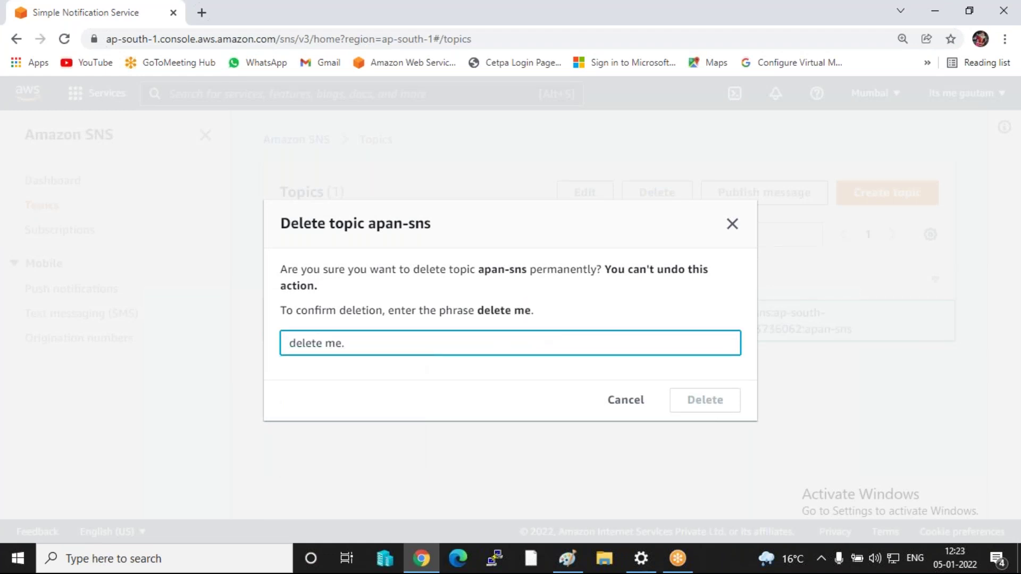
{"action": "key", "text": "BackSpace"}
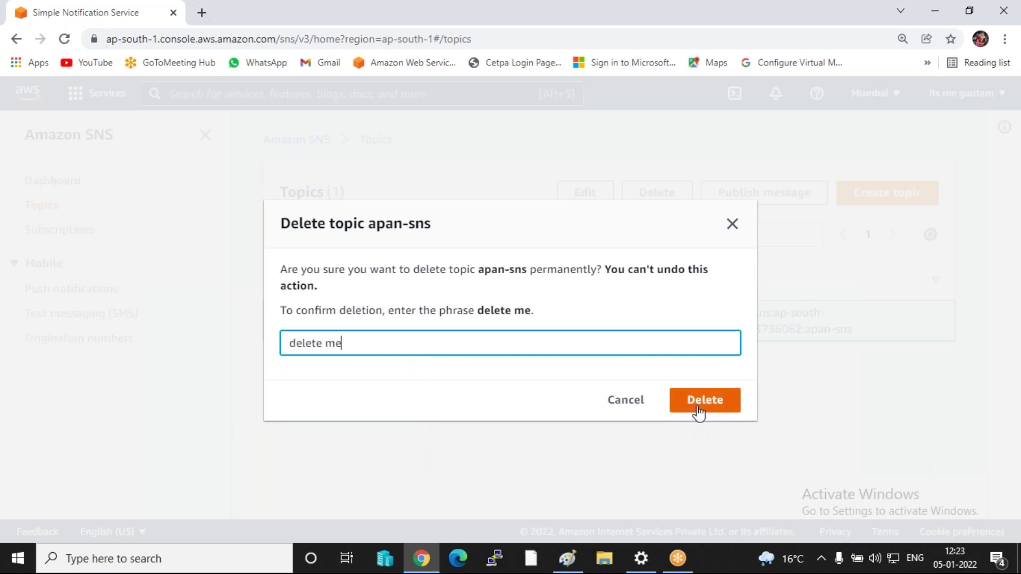
{"action": "left_click", "coordinate": [692, 409]}
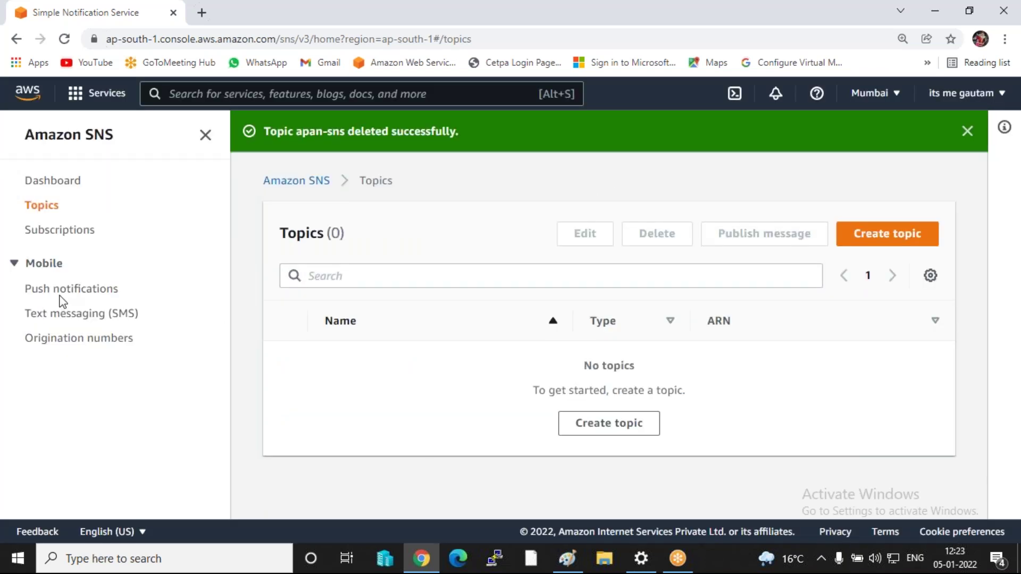
- Delete the confirmed email subscription so no subscriptions remain
{"action": "left_click", "coordinate": [63, 231]}
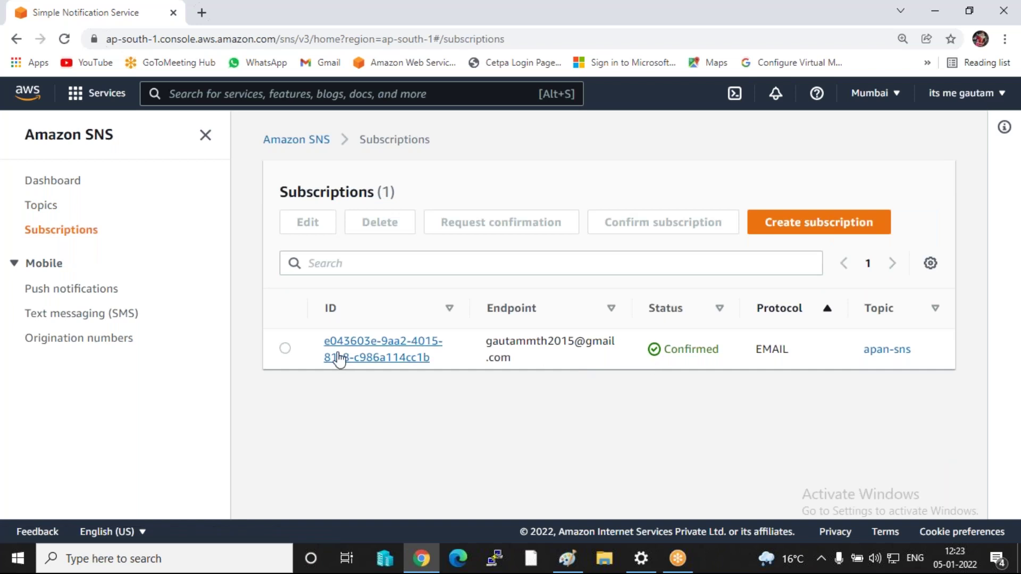
{"action": "left_click", "coordinate": [285, 348]}
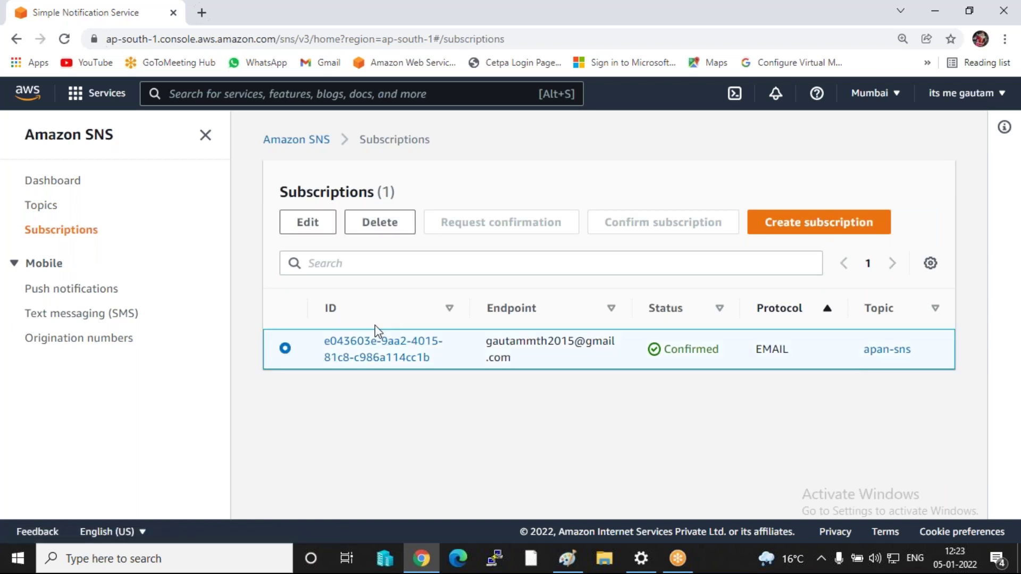
{"action": "left_click", "coordinate": [384, 230]}
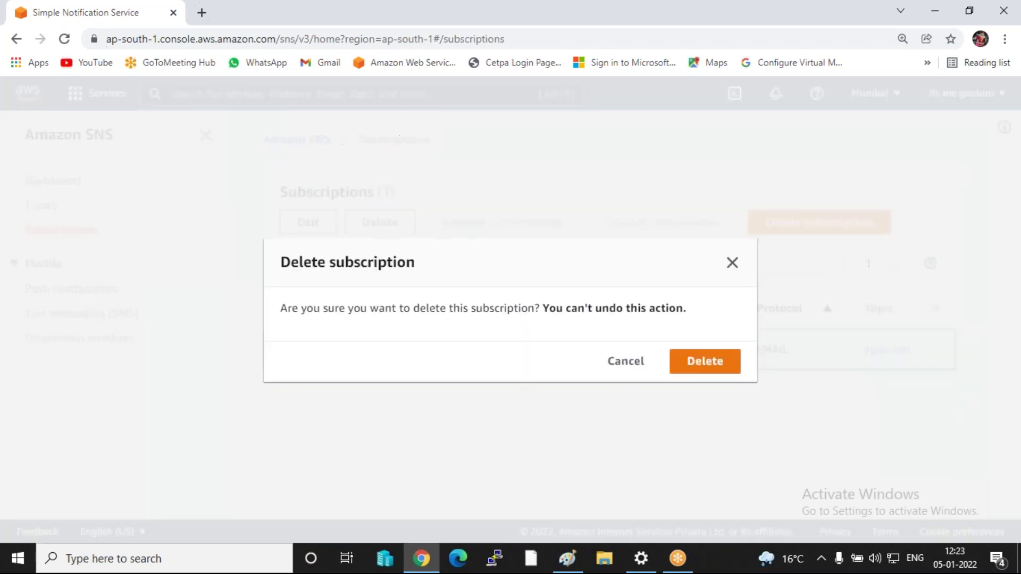
{"action": "left_click", "coordinate": [680, 355]}
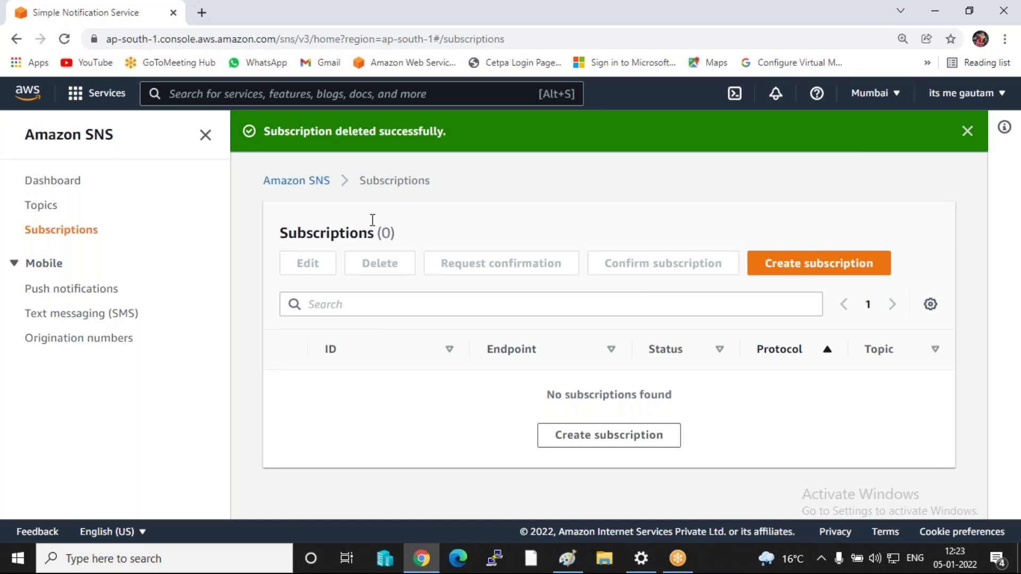
{"action": "left_click", "coordinate": [40, 208]}
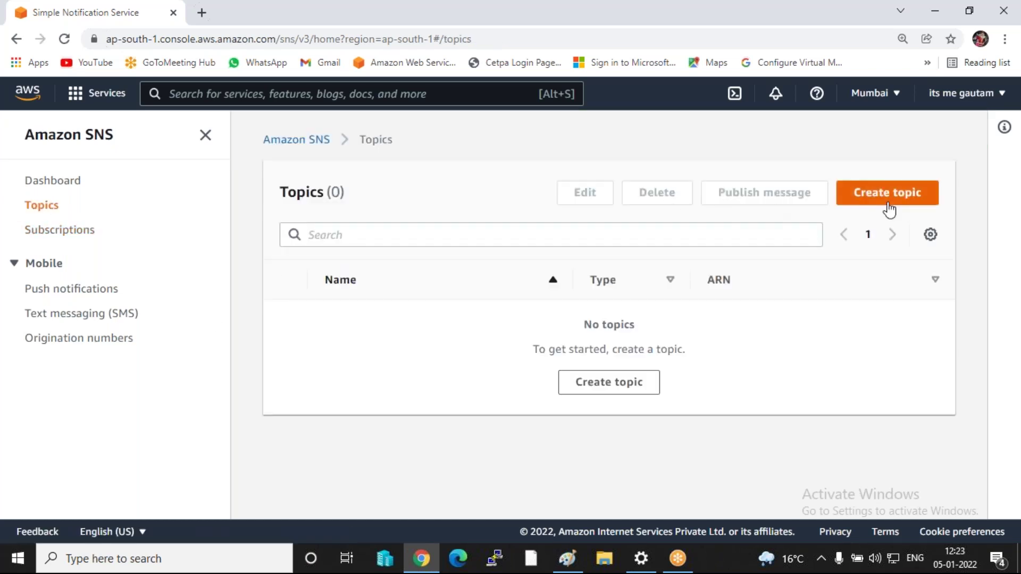
- Define a new Standard topic named mysns with display name storage-alart
{"action": "left_click", "coordinate": [888, 203]}
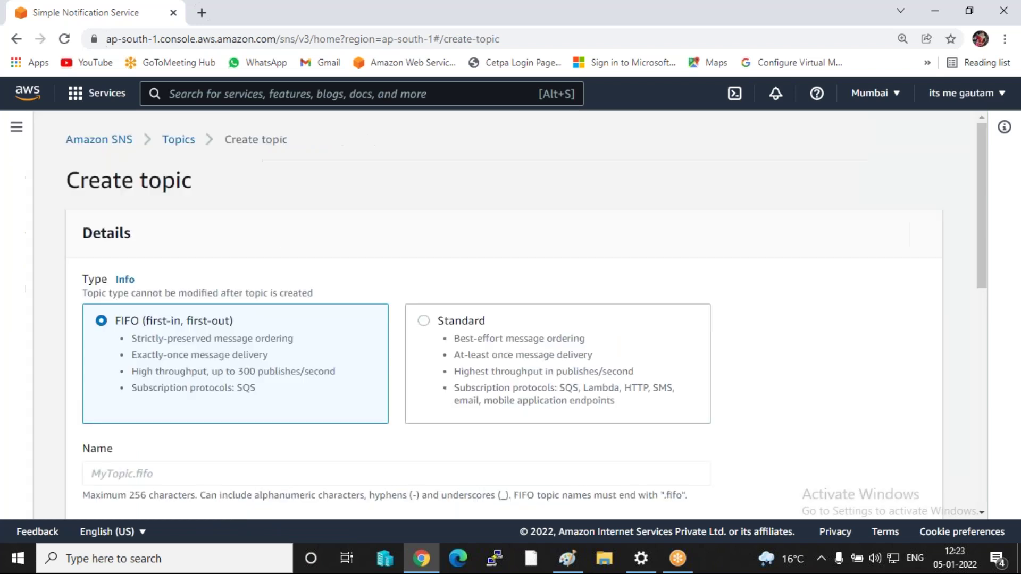
{"action": "scroll", "coordinate": [390, 273], "scroll_direction": "down", "scroll_amount": 2}
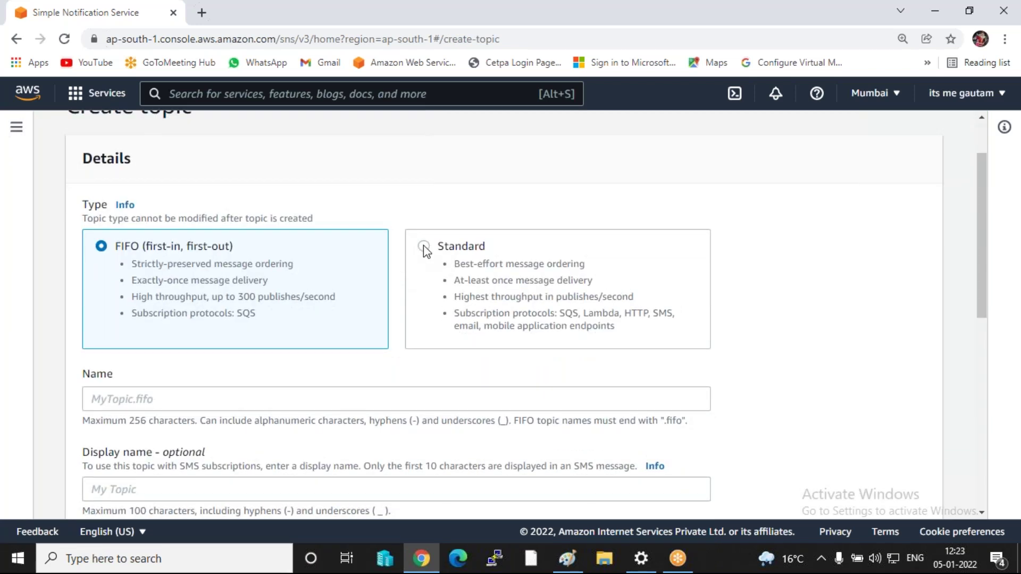
{"action": "left_click", "coordinate": [423, 246]}
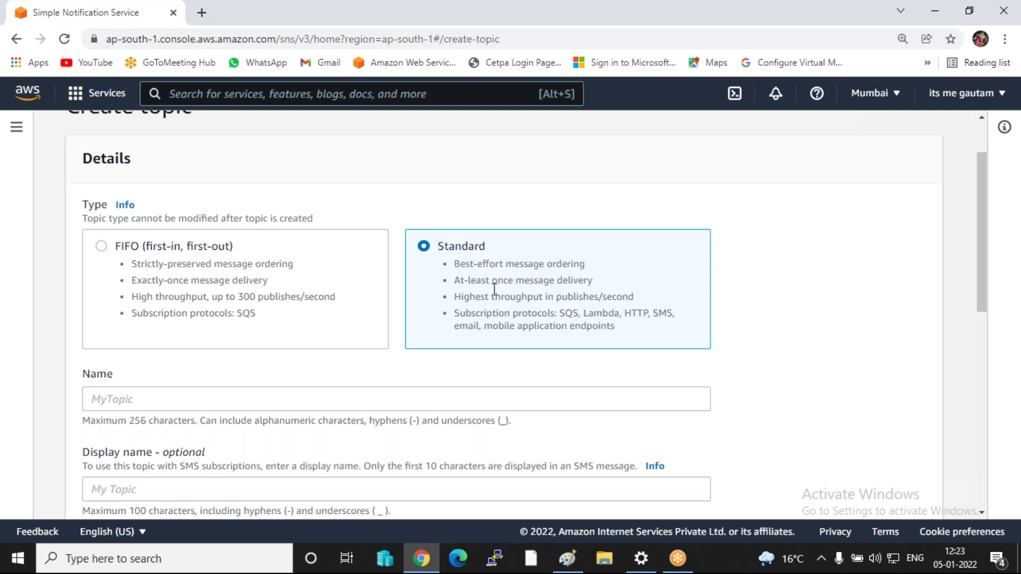
{"action": "scroll", "coordinate": [319, 292], "scroll_direction": "down", "scroll_amount": 1}
{"action": "left_click", "coordinate": [172, 324]}
{"action": "type", "text": "m"}
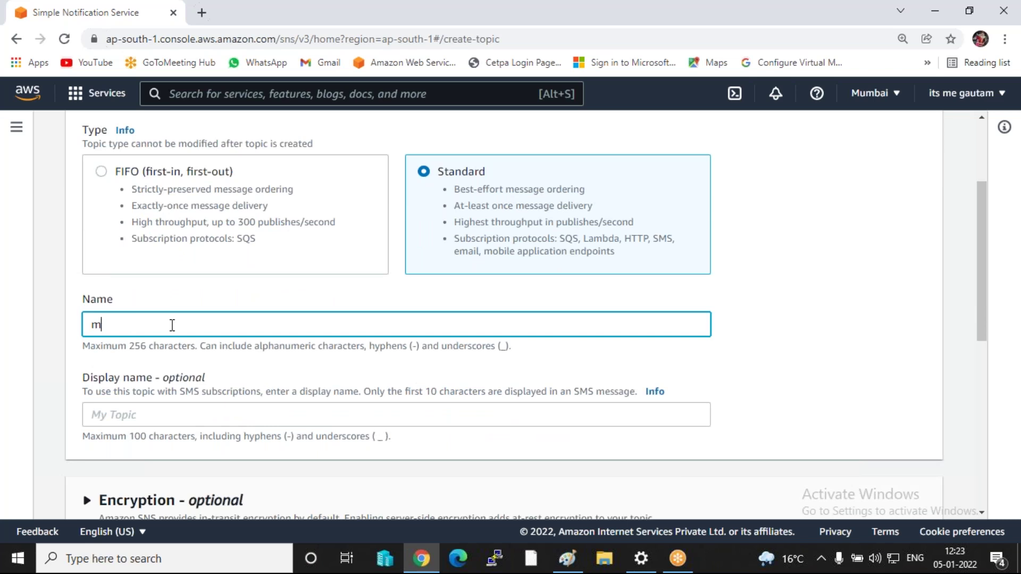
{"action": "type", "text": "ysns"}
{"action": "left_click", "coordinate": [152, 420]}
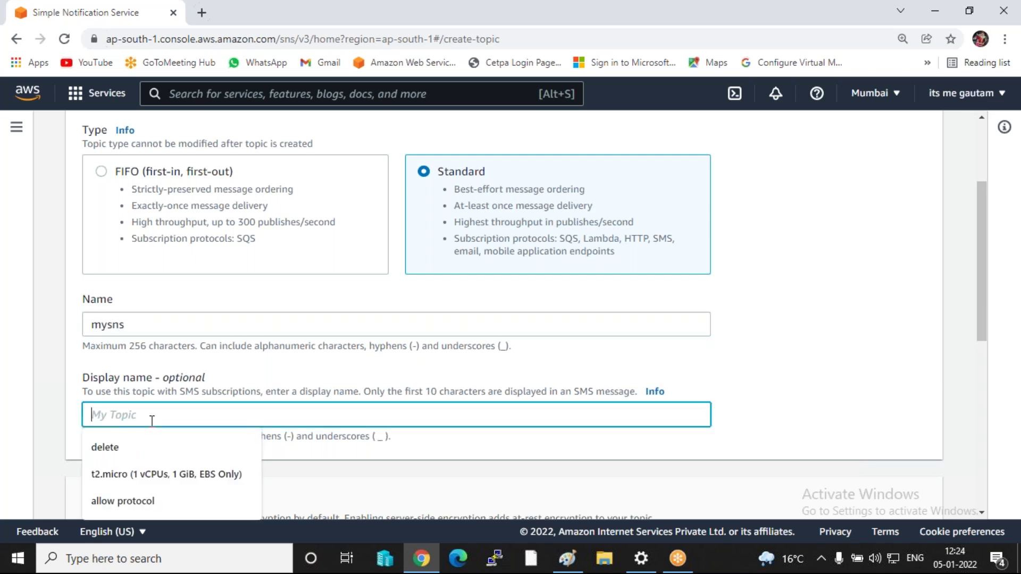
{"action": "type", "text": "storage-alart"}
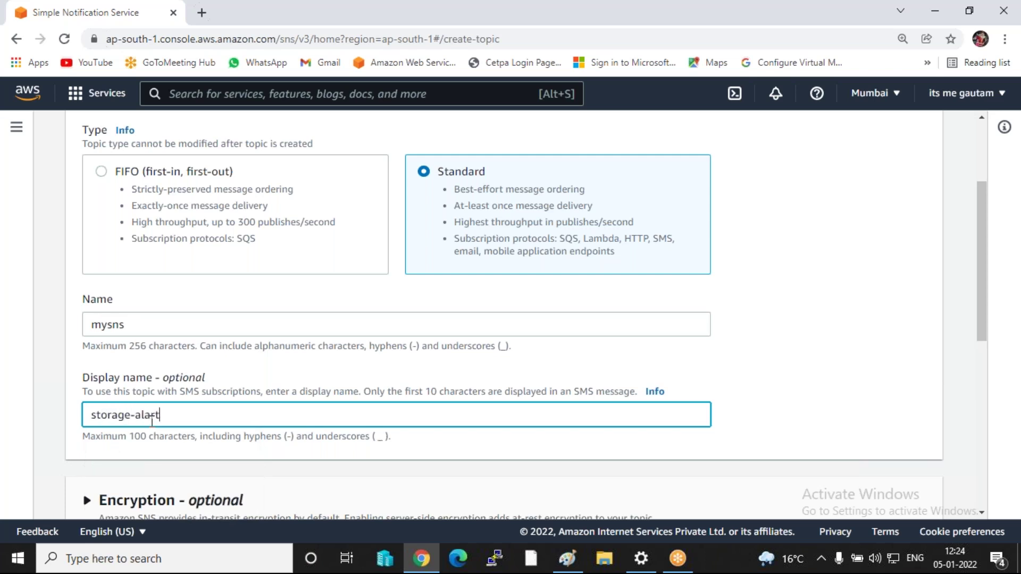
{"action": "scroll", "coordinate": [194, 396], "scroll_direction": "down", "scroll_amount": 1}
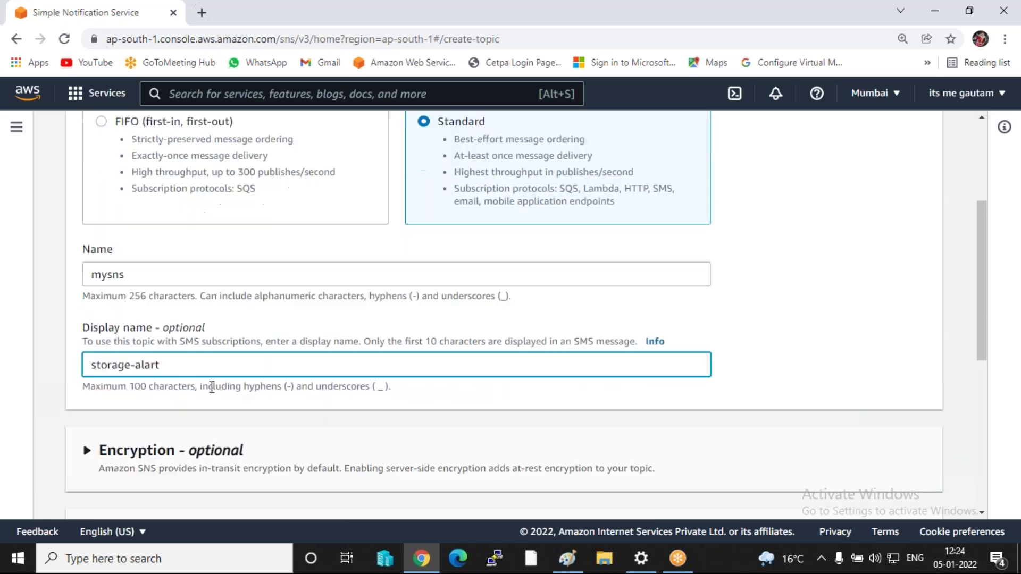
{"action": "double_click", "coordinate": [144, 250]}
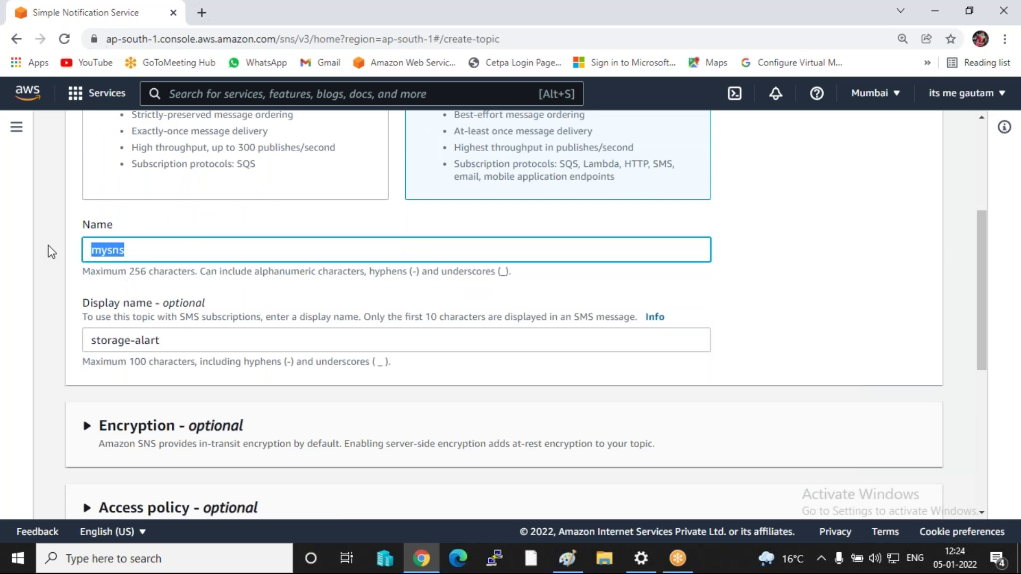
- Let everyone publish and subscribe in the access policy, create mysns, and view Subscriptions
{"action": "scroll", "coordinate": [135, 269], "scroll_direction": "down", "scroll_amount": 1}
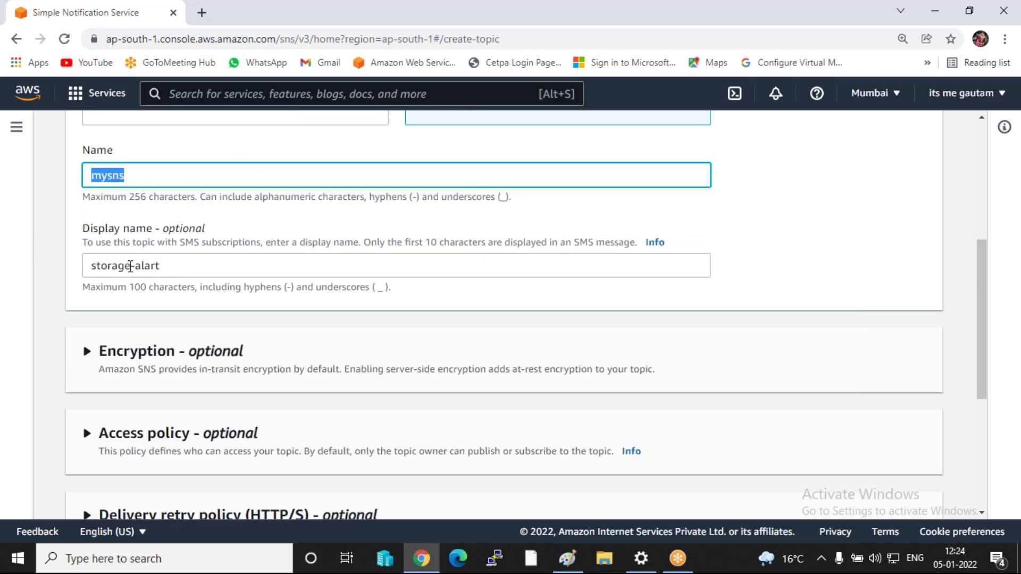
{"action": "scroll", "coordinate": [187, 269], "scroll_direction": "down", "scroll_amount": 1}
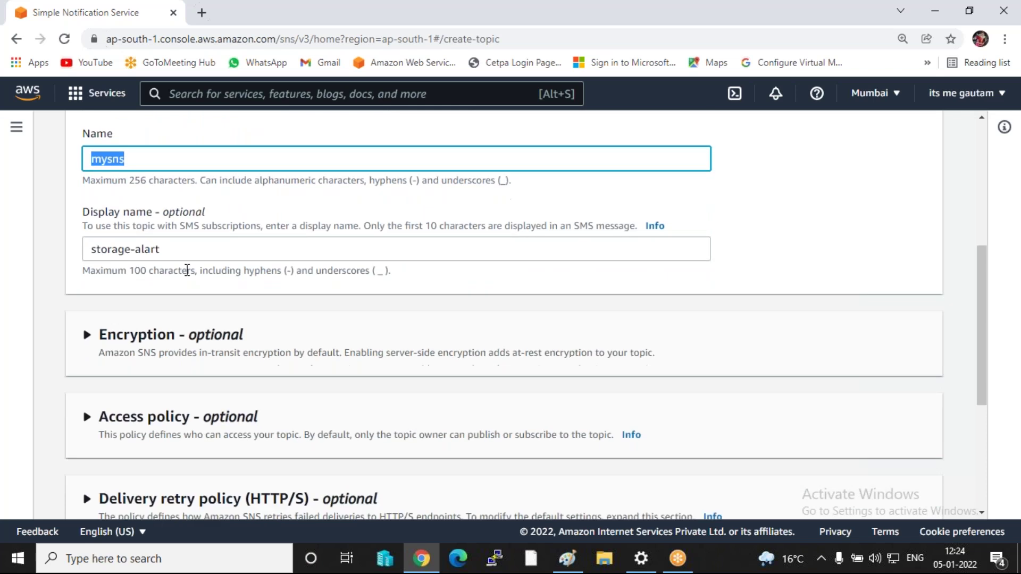
{"action": "left_click", "coordinate": [85, 359]}
{"action": "scroll", "coordinate": [135, 424], "scroll_direction": "down", "scroll_amount": 2}
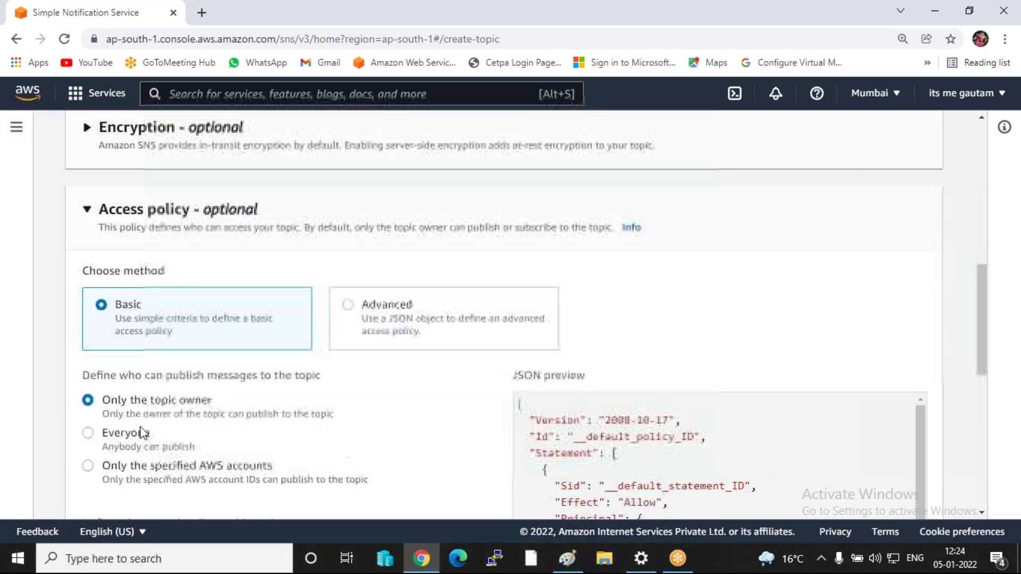
{"action": "left_click", "coordinate": [113, 434]}
{"action": "scroll", "coordinate": [114, 433], "scroll_direction": "down", "scroll_amount": 2}
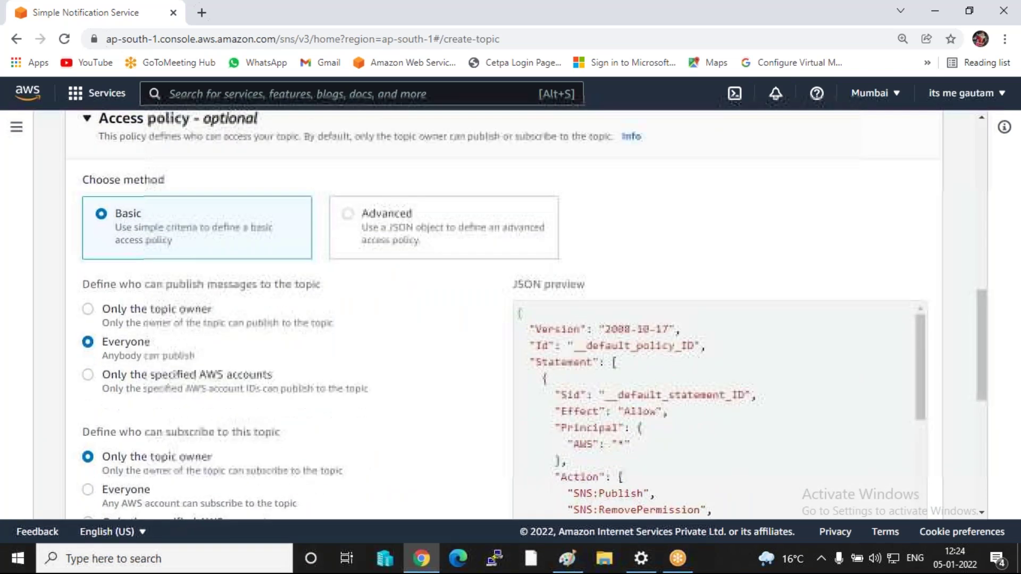
{"action": "left_click", "coordinate": [143, 434]}
{"action": "scroll", "coordinate": [319, 412], "scroll_direction": "down", "scroll_amount": 5}
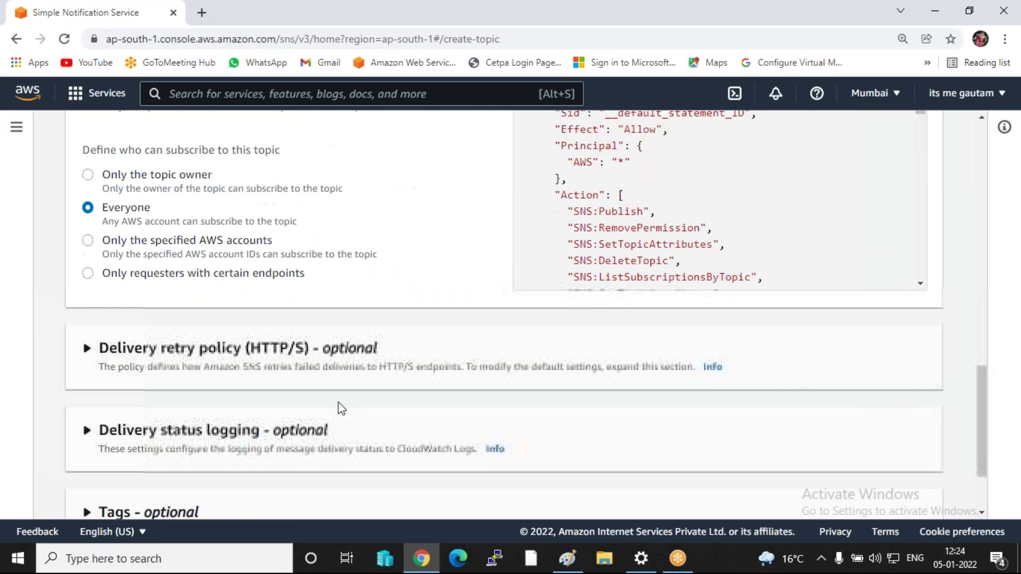
{"action": "left_click", "coordinate": [881, 497]}
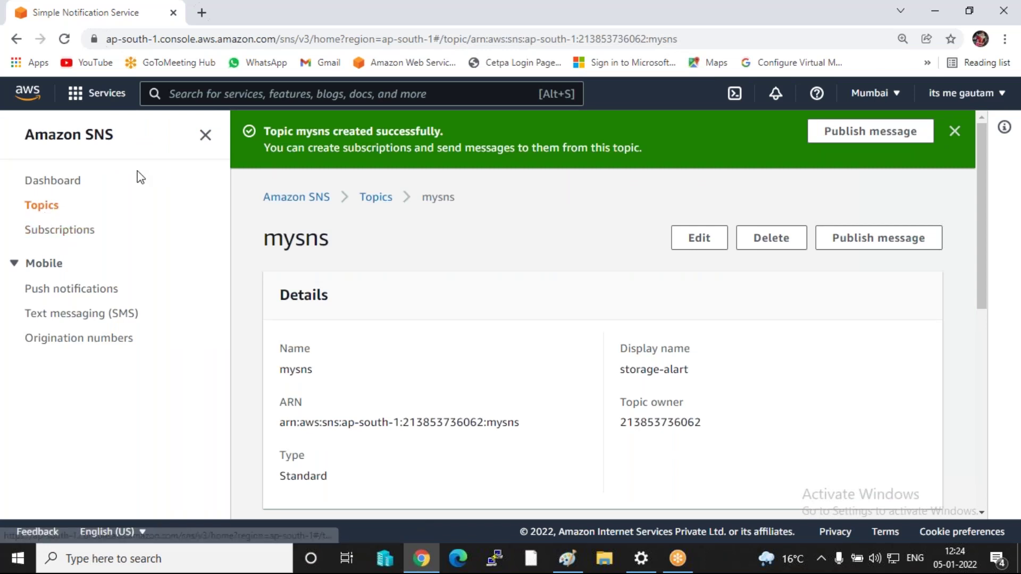
{"action": "left_click", "coordinate": [41, 230]}
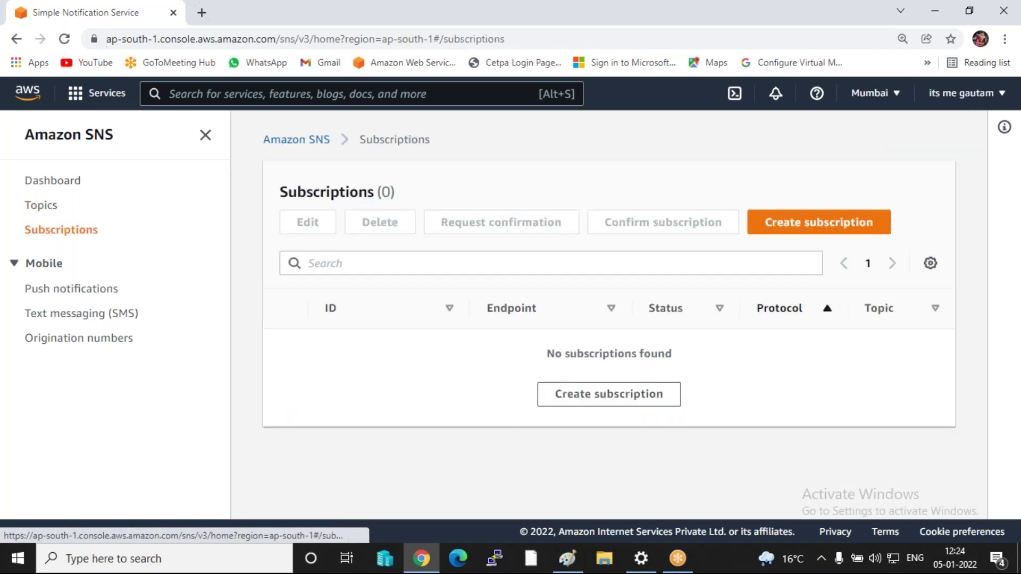
- Start a new subscription on the mysns topic ARN using the Email protocol
{"action": "left_click", "coordinate": [818, 238]}
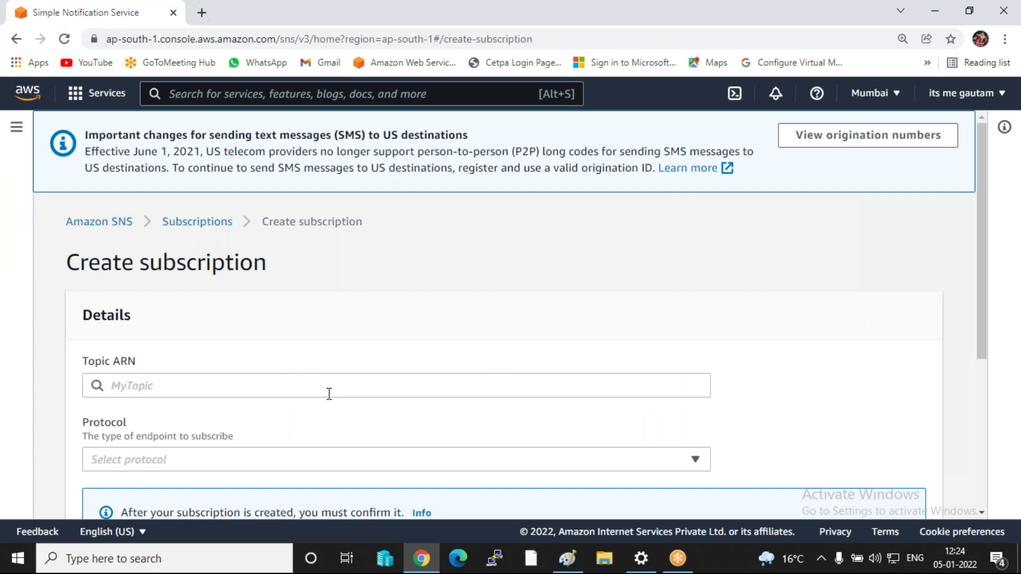
{"action": "left_click", "coordinate": [294, 390]}
{"action": "left_click", "coordinate": [289, 410]}
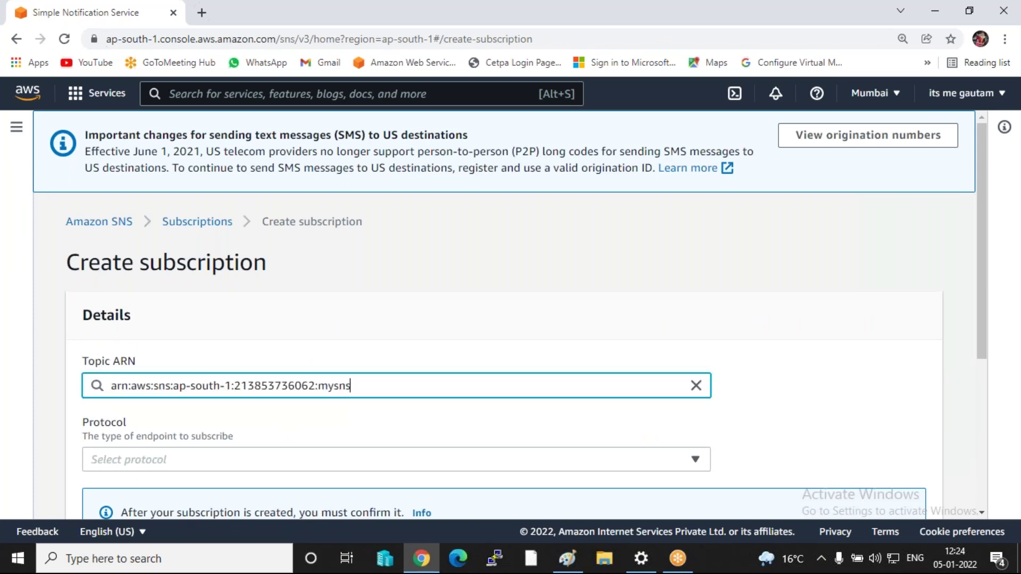
{"action": "scroll", "coordinate": [163, 384], "scroll_direction": "down", "scroll_amount": 1}
{"action": "left_click", "coordinate": [162, 384]}
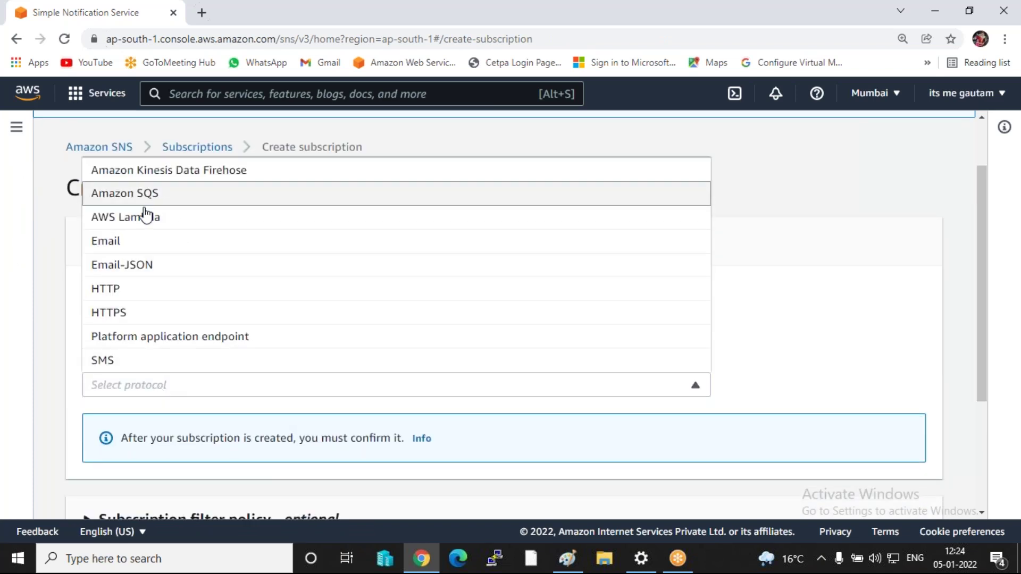
{"action": "left_click", "coordinate": [128, 242]}
- Enter the subscriber's email address as endpoint, create it, and check the Subscriptions list
{"action": "scroll", "coordinate": [129, 245], "scroll_direction": "down", "scroll_amount": 3}
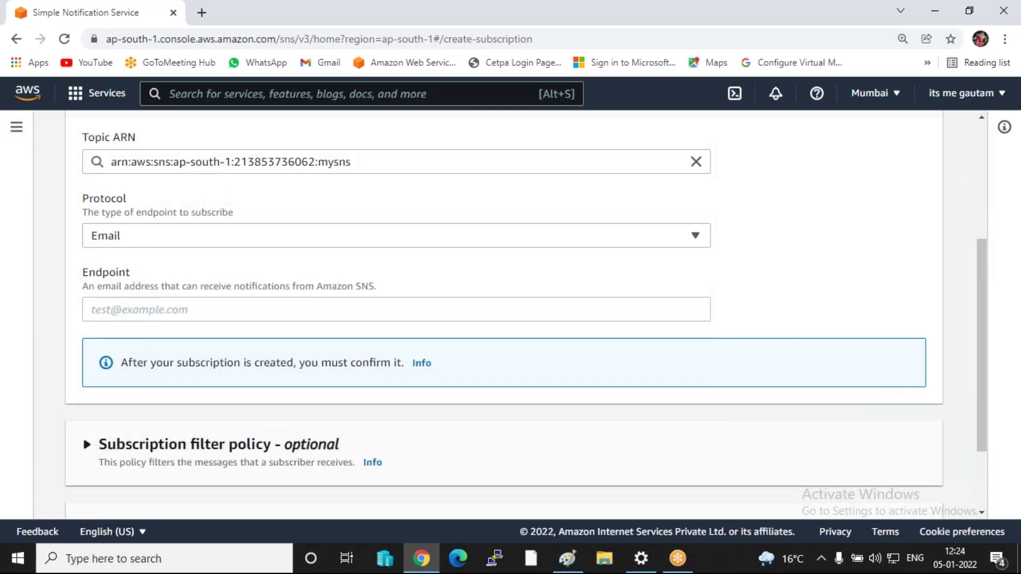
{"action": "left_click", "coordinate": [149, 311]}
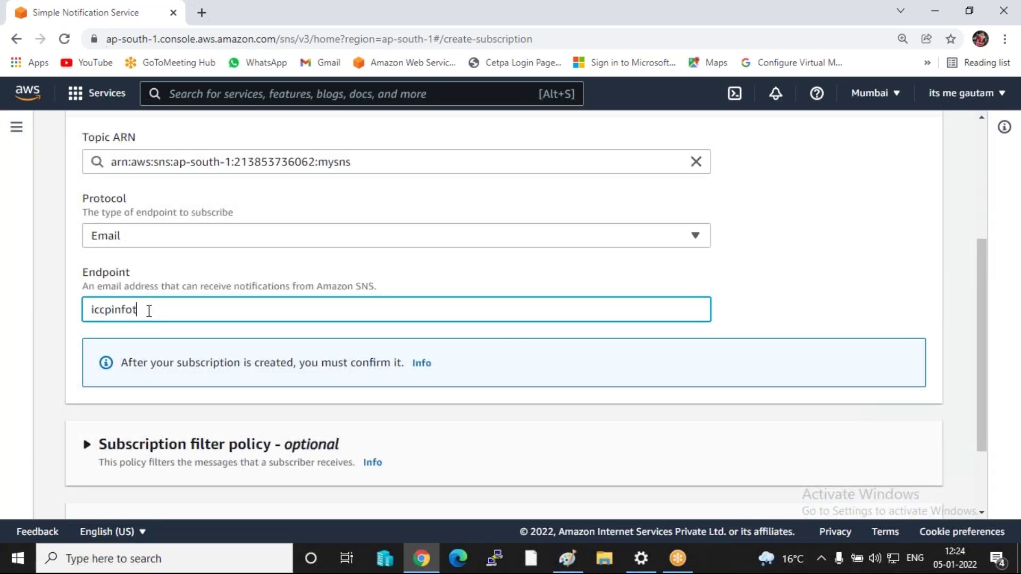
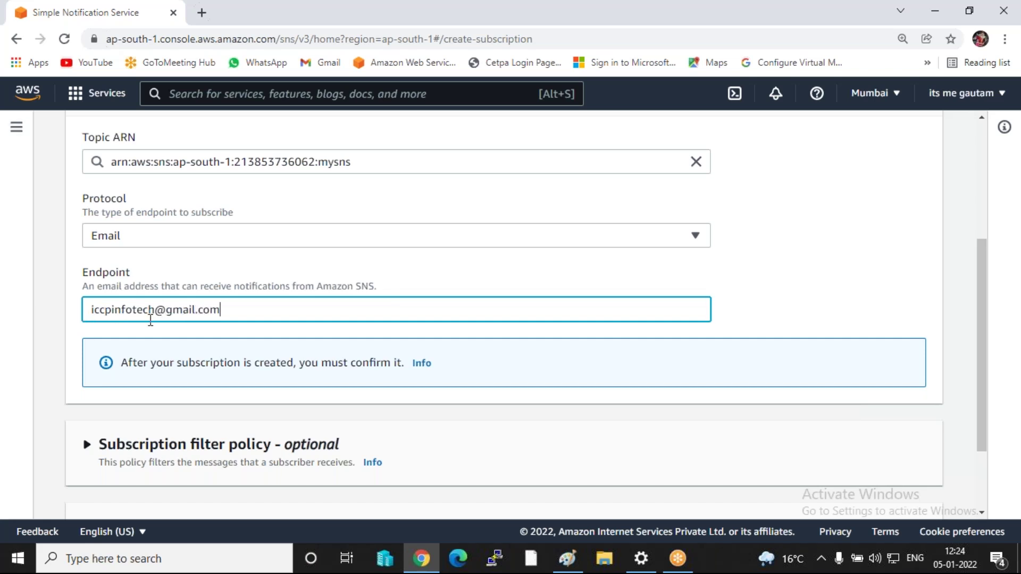
{"action": "scroll", "coordinate": [263, 305], "scroll_direction": "down", "scroll_amount": 2}
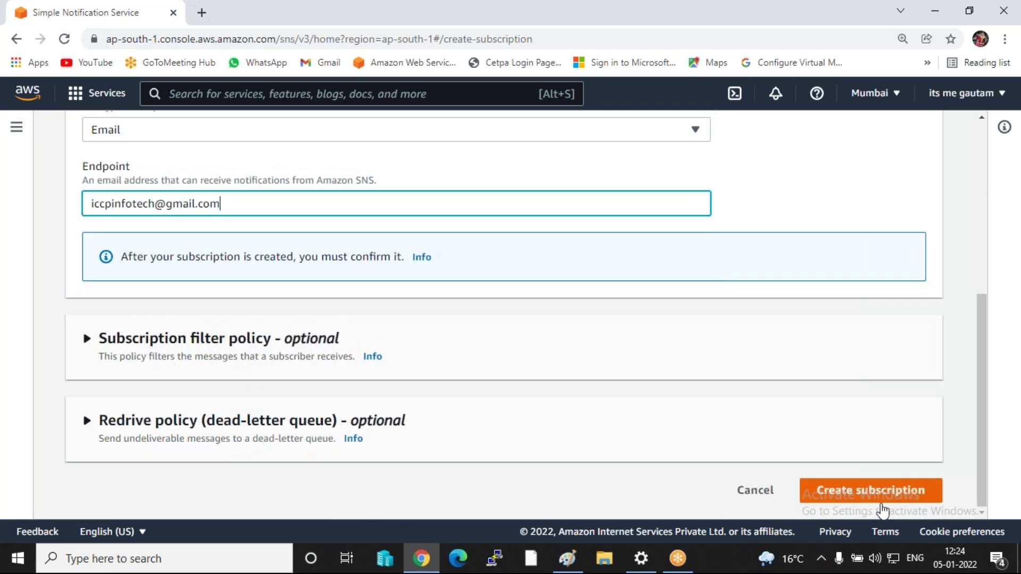
{"action": "left_click", "coordinate": [904, 498]}
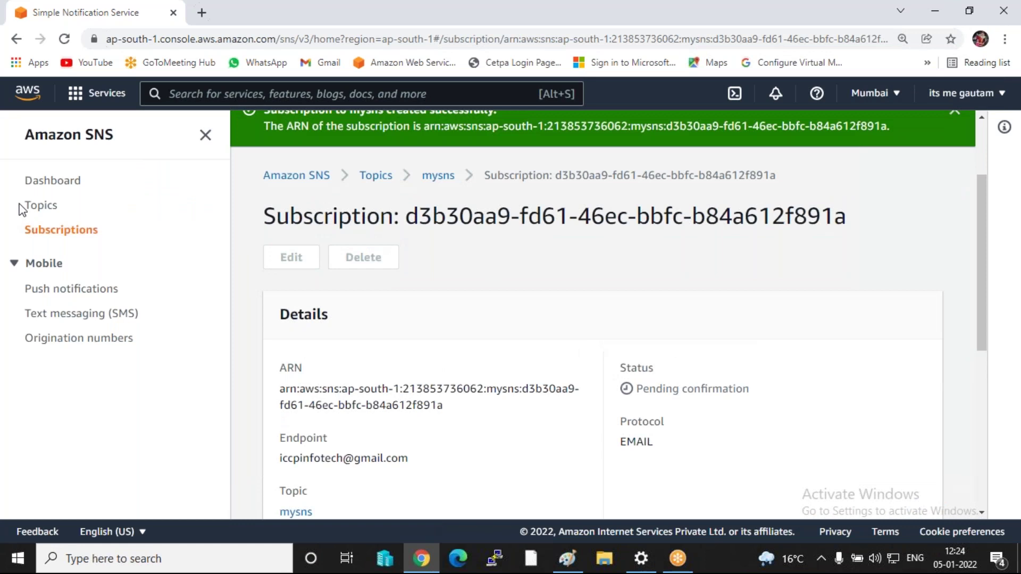
{"action": "left_click", "coordinate": [41, 205]}
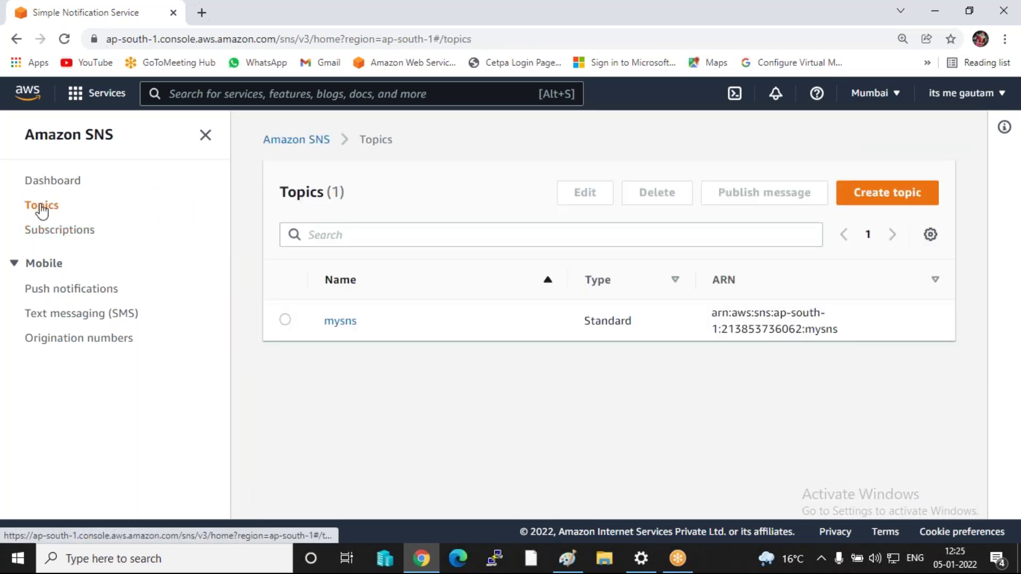
{"action": "left_click", "coordinate": [51, 234]}
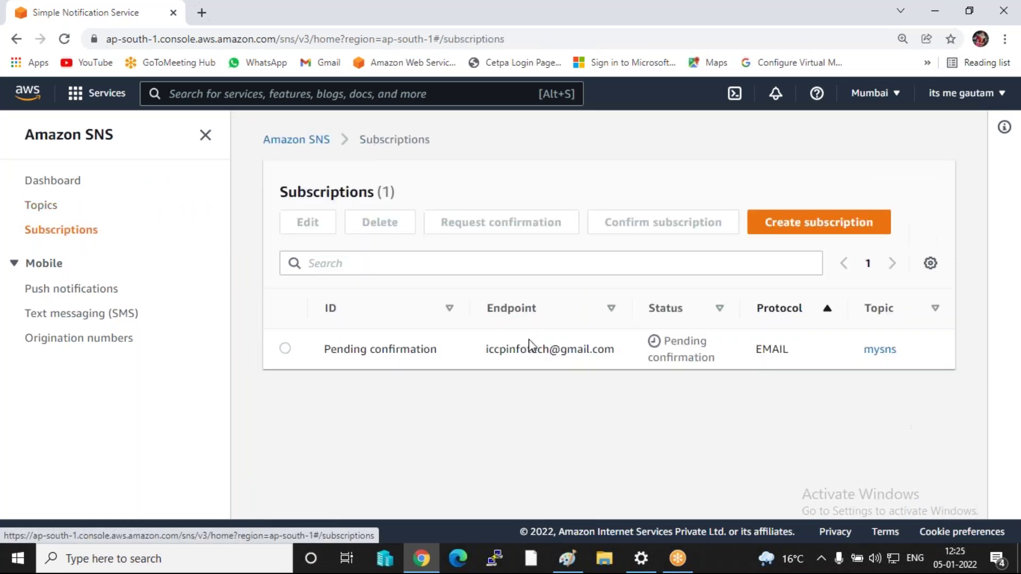
- Open Gmail in a new tab, switch to the subscribed account, and close the old inbox
{"action": "left_click", "coordinate": [201, 12]}
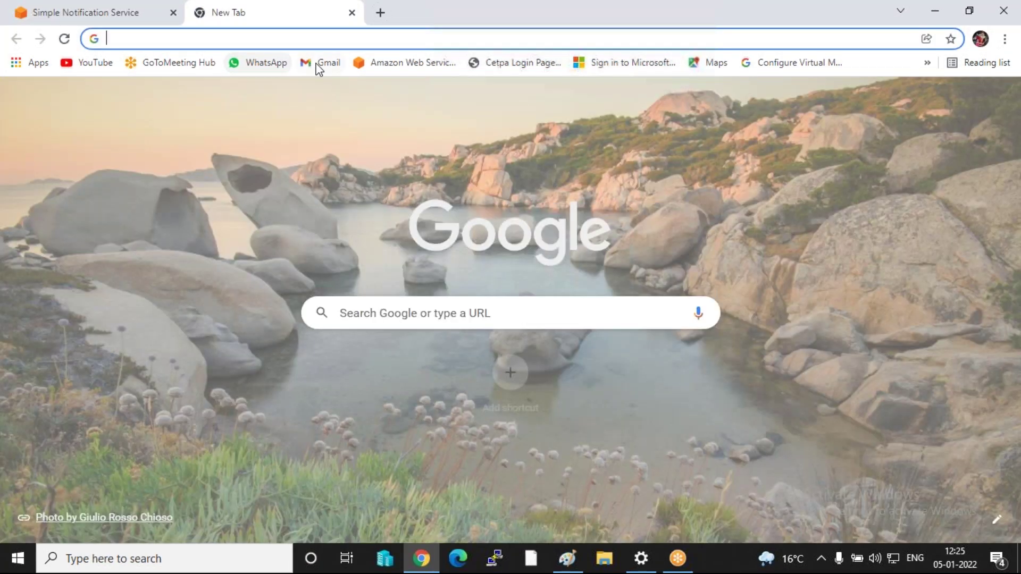
{"action": "left_click", "coordinate": [318, 64]}
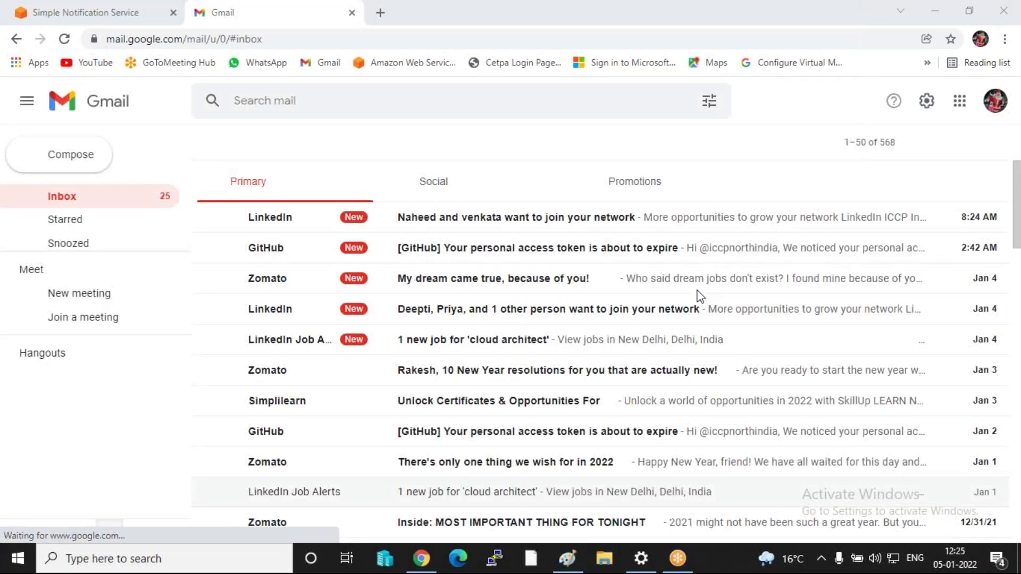
{"action": "left_click", "coordinate": [995, 103]}
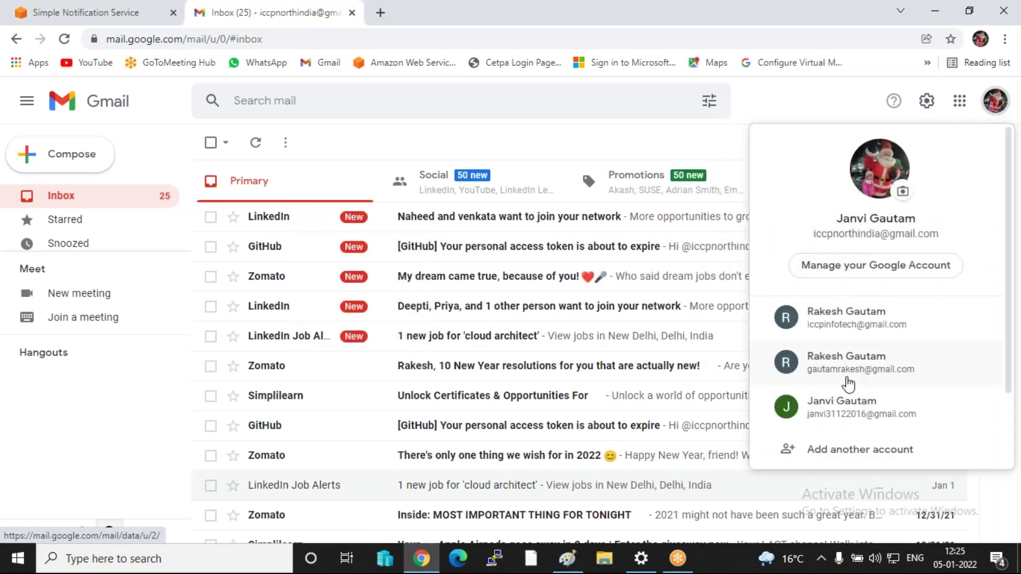
{"action": "left_click", "coordinate": [849, 334]}
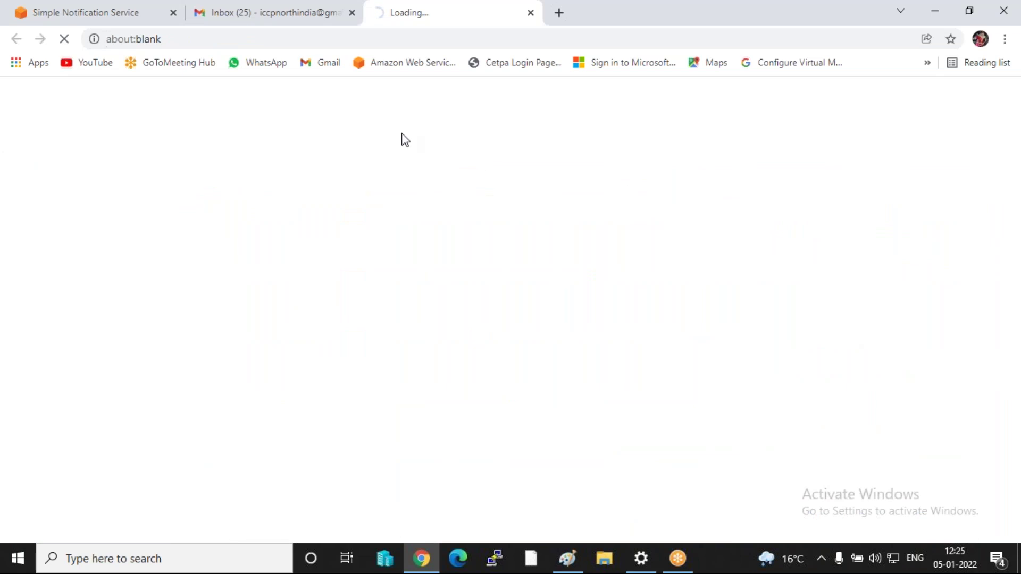
{"action": "left_click", "coordinate": [352, 14]}
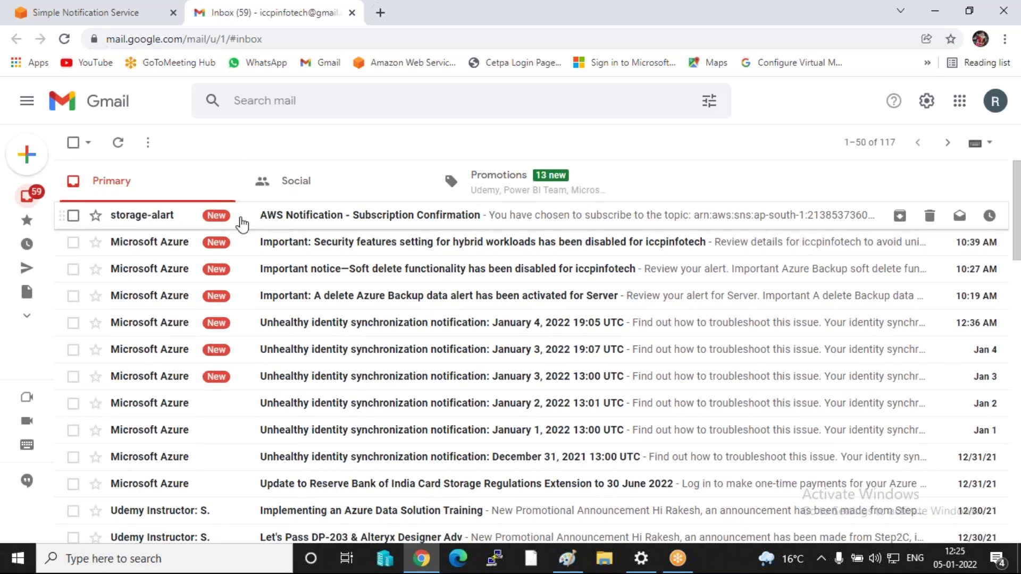
- Confirm the mysns subscription from the AWS Notification email, then delete that email
{"action": "left_click", "coordinate": [328, 217]}
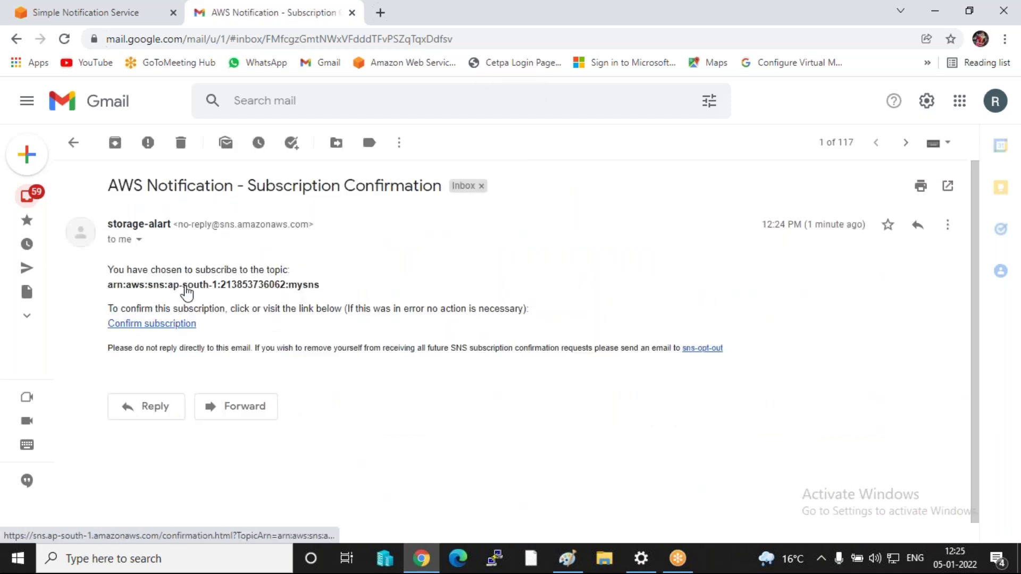
{"action": "left_click", "coordinate": [160, 328]}
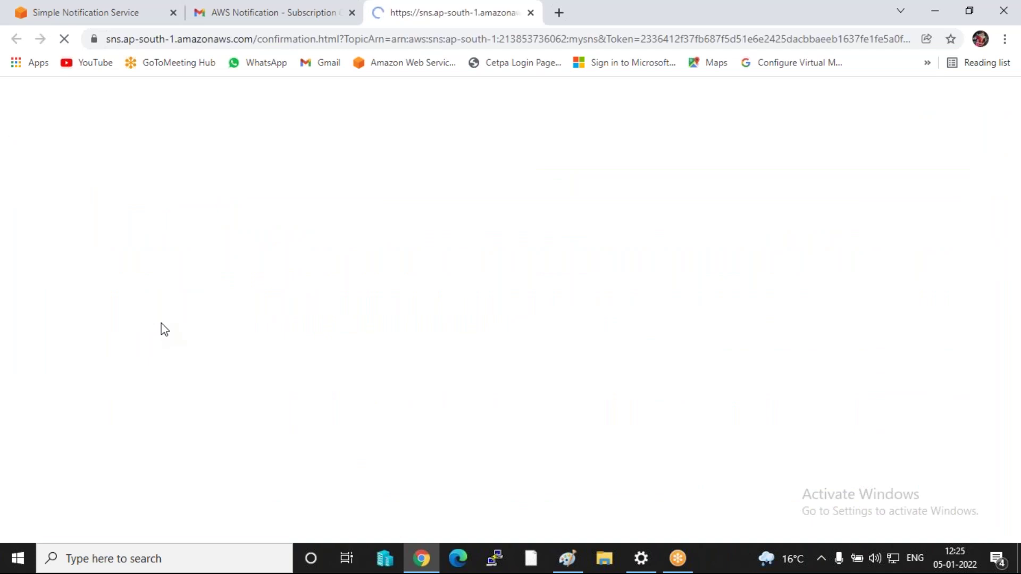
{"action": "left_click", "coordinate": [530, 13]}
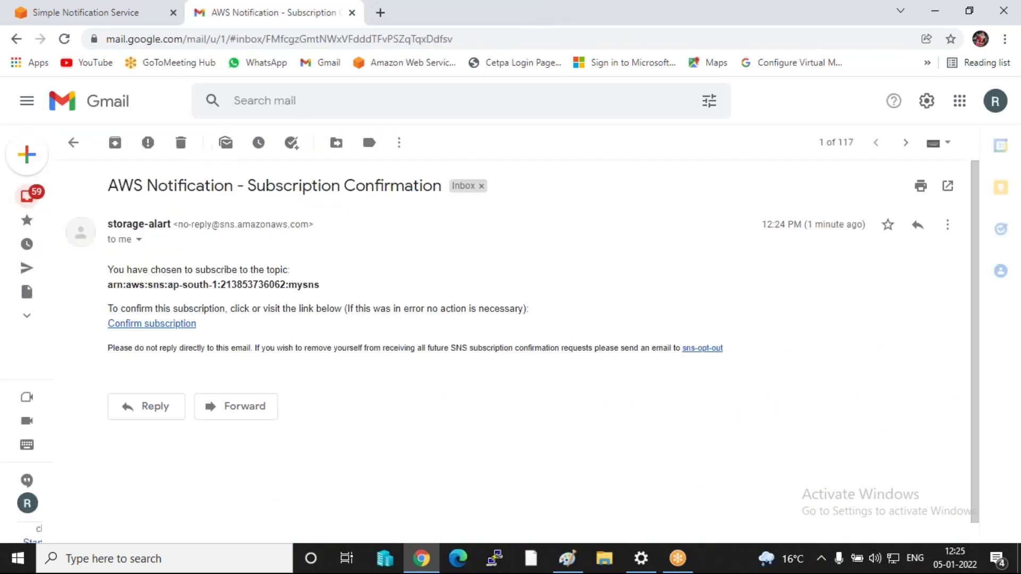
{"action": "left_click", "coordinate": [189, 151]}
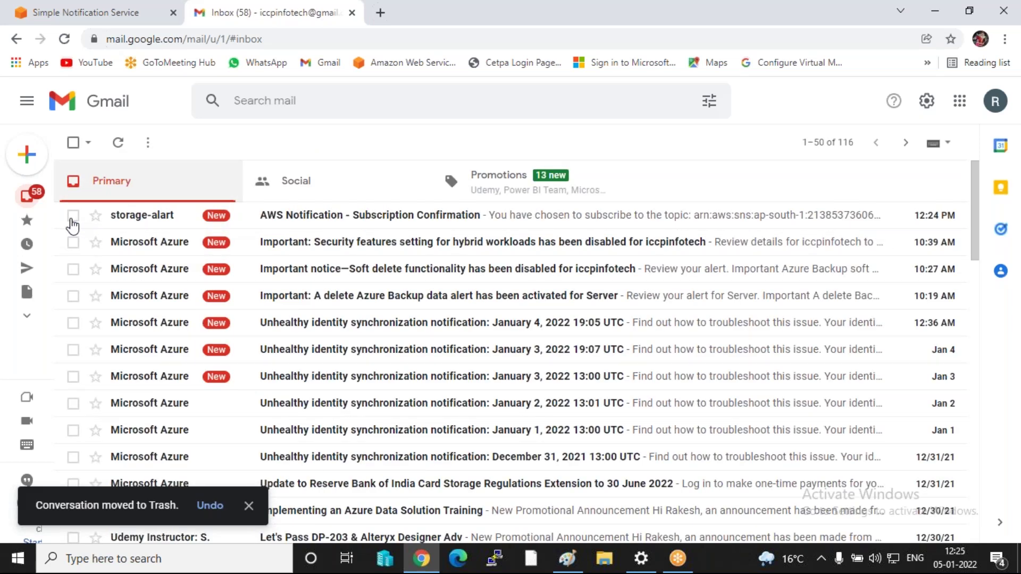
{"action": "left_click", "coordinate": [73, 215]}
{"action": "left_click", "coordinate": [73, 216]}
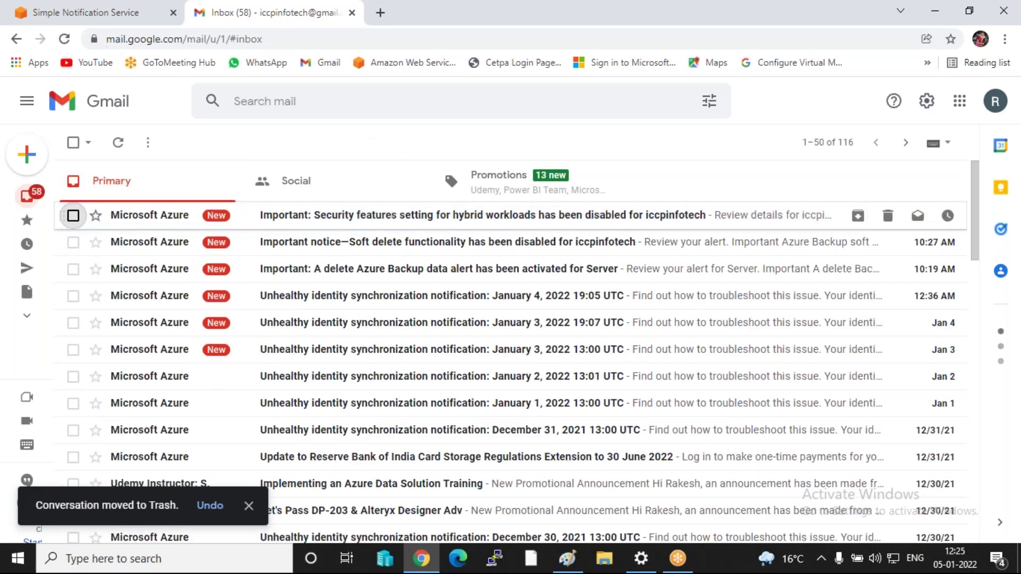
- Return to the SNS console and reopen Subscriptions to verify it shows Confirmed
{"action": "scroll", "coordinate": [370, 328], "scroll_direction": "down", "scroll_amount": 1}
{"action": "scroll", "coordinate": [369, 330], "scroll_direction": "down", "scroll_amount": 5}
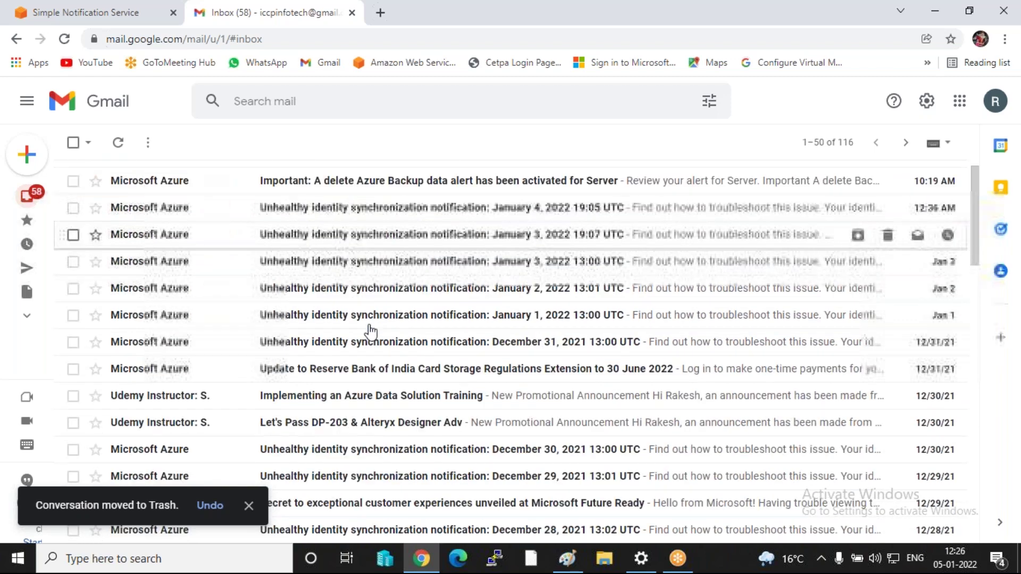
{"action": "scroll", "coordinate": [347, 290], "scroll_direction": "up", "scroll_amount": 6}
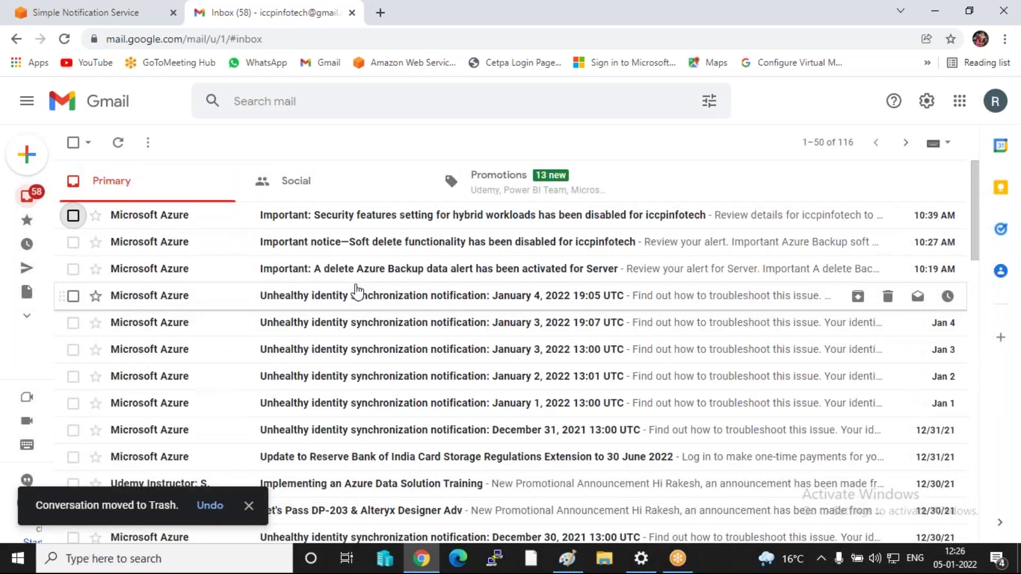
{"action": "left_click", "coordinate": [87, 10]}
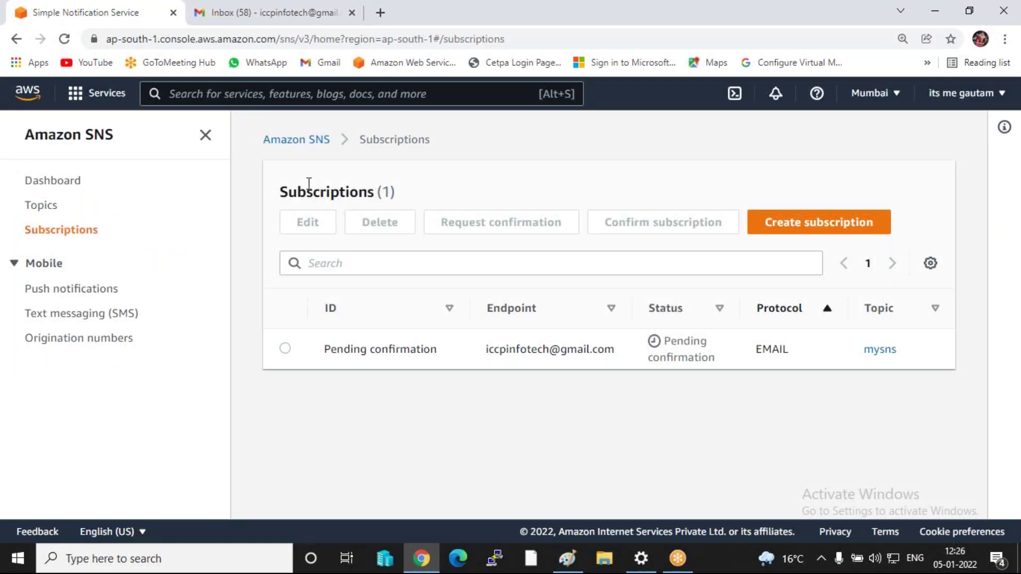
{"action": "left_click", "coordinate": [33, 205]}
{"action": "left_click", "coordinate": [47, 231]}
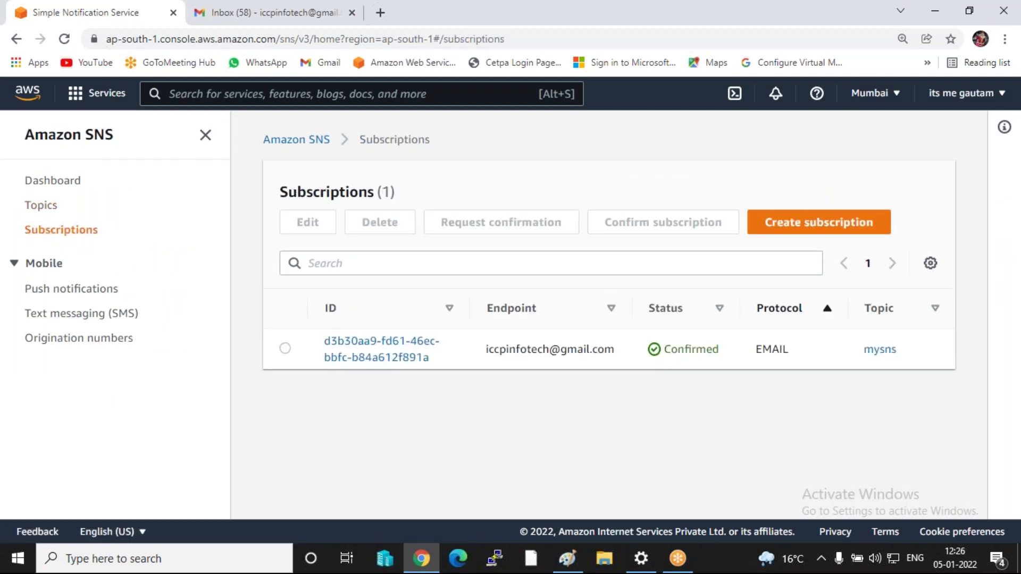
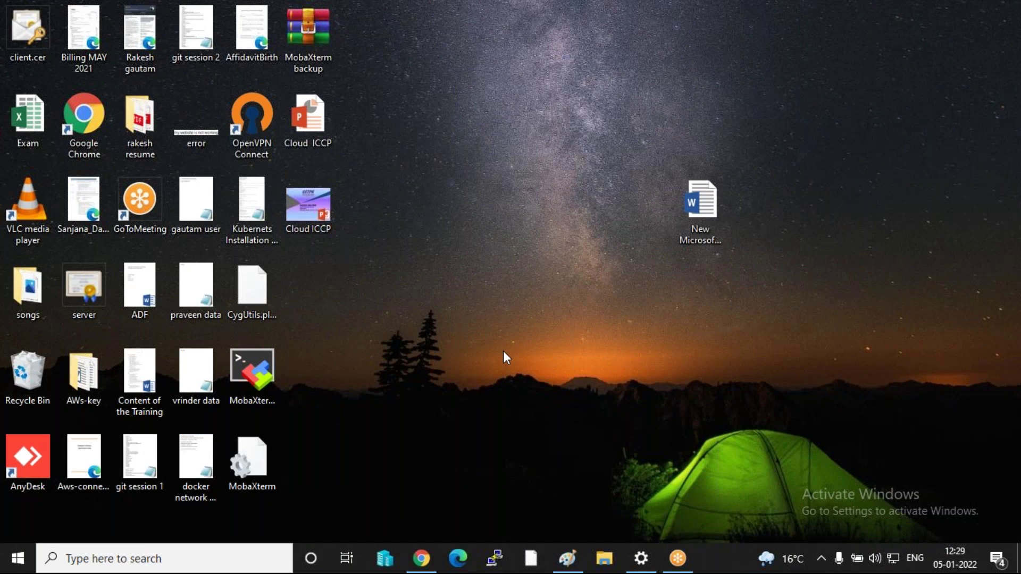
- Create a new text document on the desktop named data
{"action": "mouse_move", "coordinate": [554, 302]}
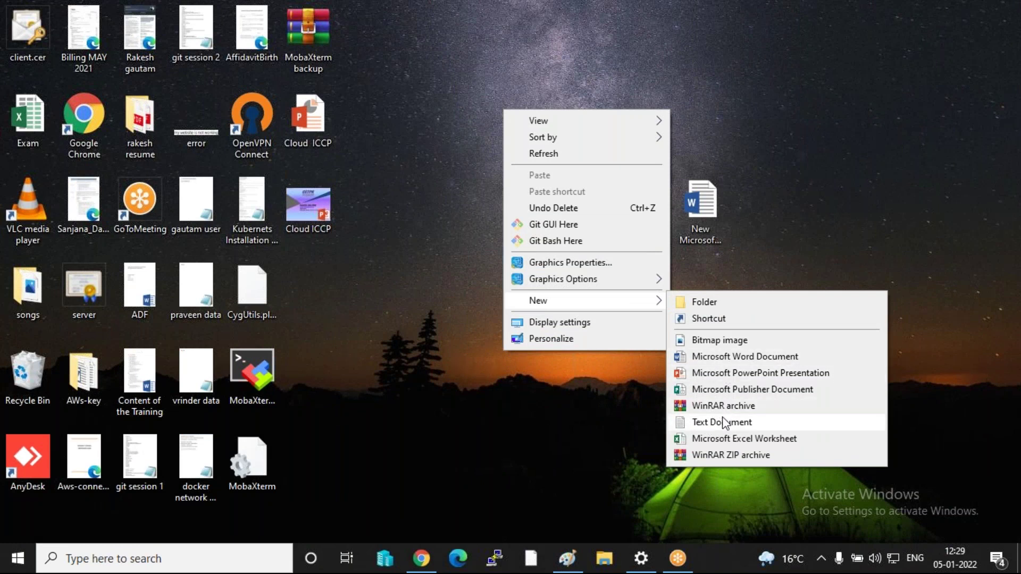
{"action": "left_click", "coordinate": [723, 422]}
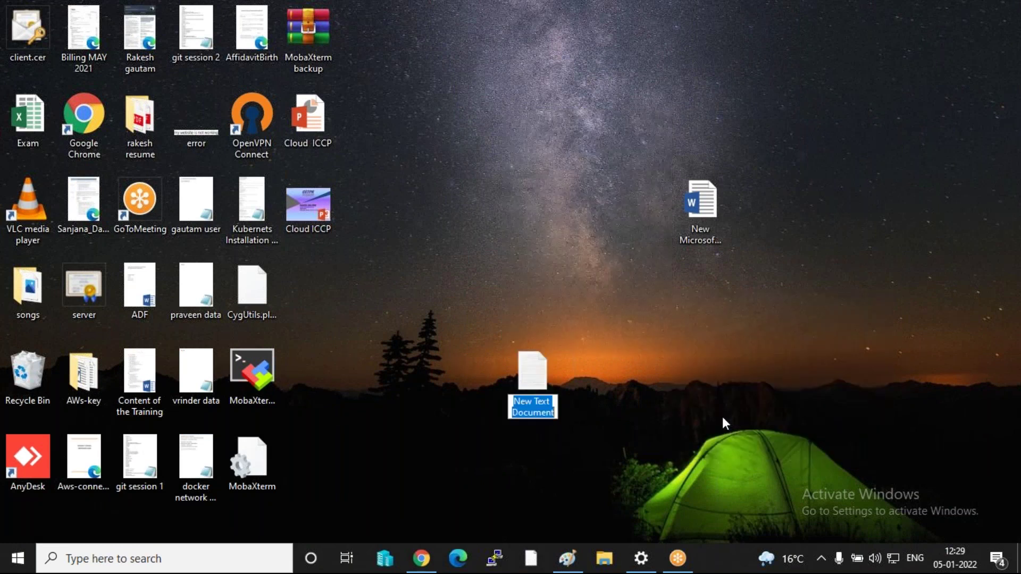
{"action": "type", "text": "data"}
{"action": "key", "text": "Return"}
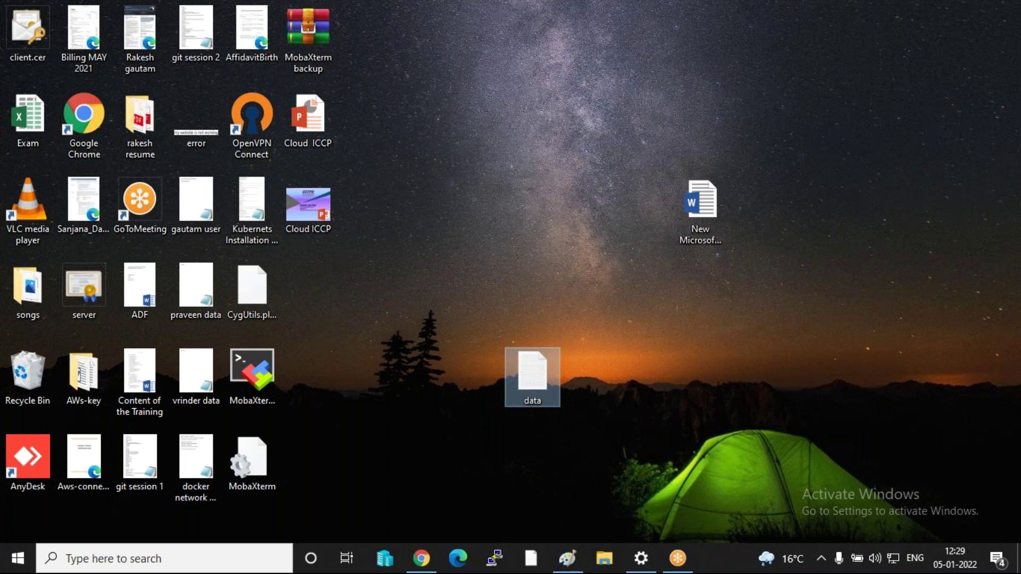
- Write 'welcome to india day 1 work' in the data file, save it and close Notepad
{"action": "key", "text": "Return"}
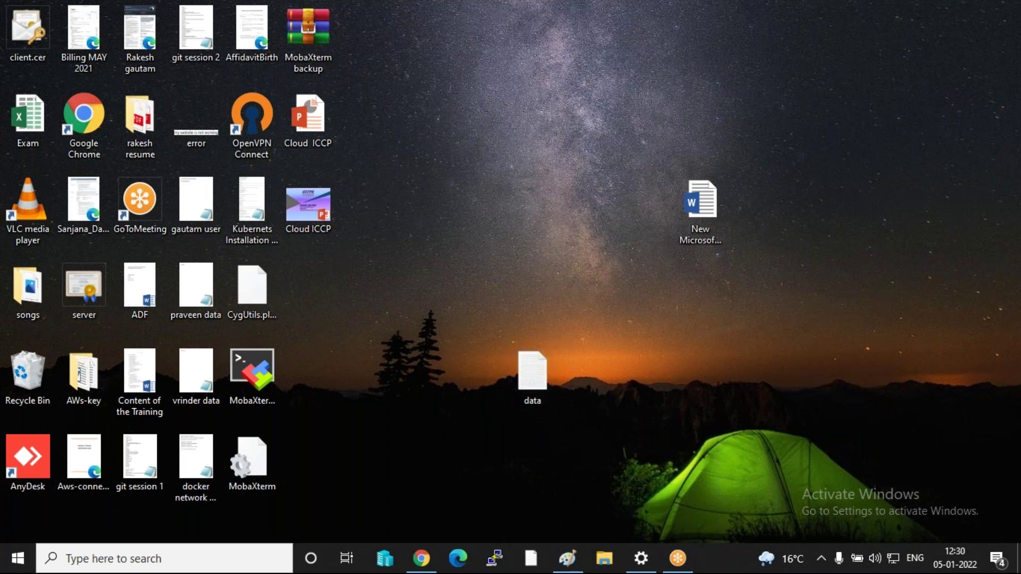
{"action": "type", "text": "wel"}
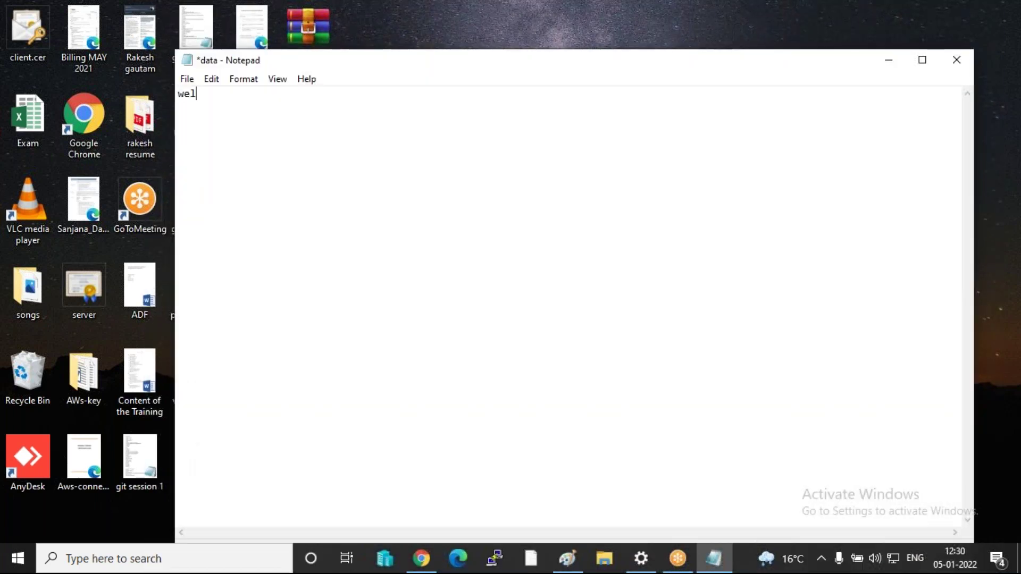
{"action": "type", "text": "come to india da"}
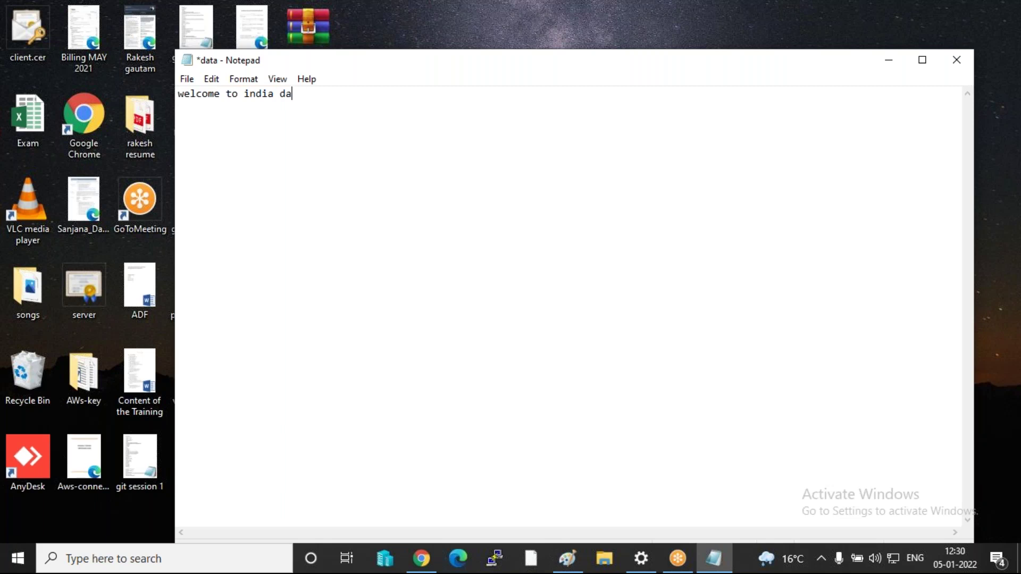
{"action": "type", "text": "y 1 work"}
{"action": "key", "text": "ctrl+s"}
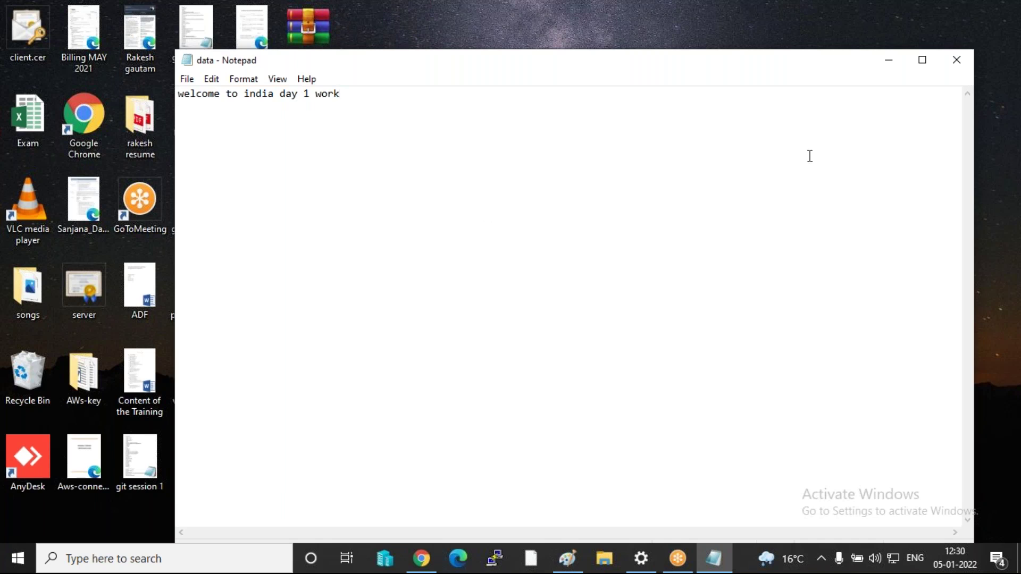
{"action": "left_click", "coordinate": [952, 59]}
- Go back to the browser and open the storage1iccp bucket from the bucket list
{"action": "left_click", "coordinate": [420, 558]}
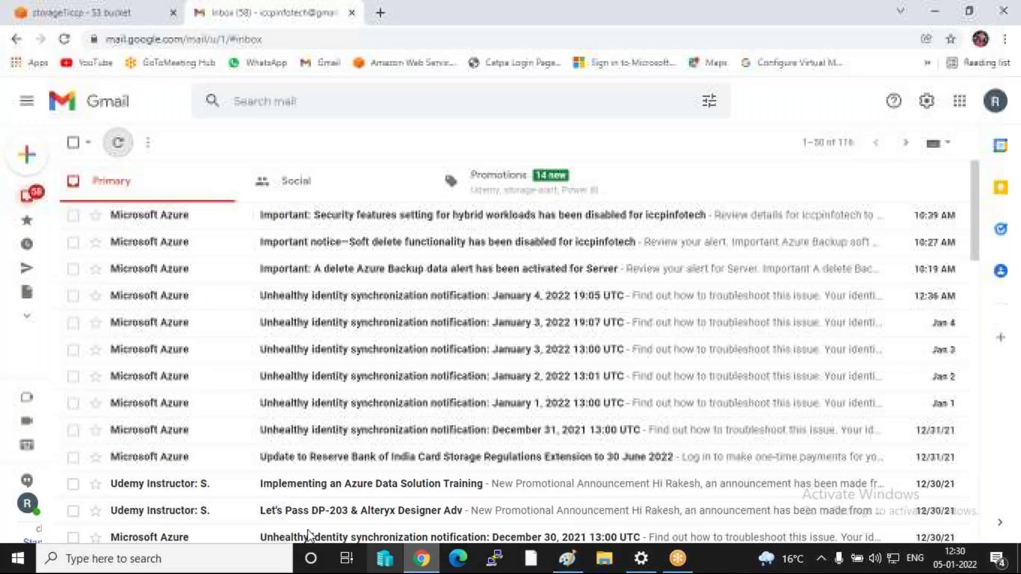
{"action": "left_click", "coordinate": [78, 15]}
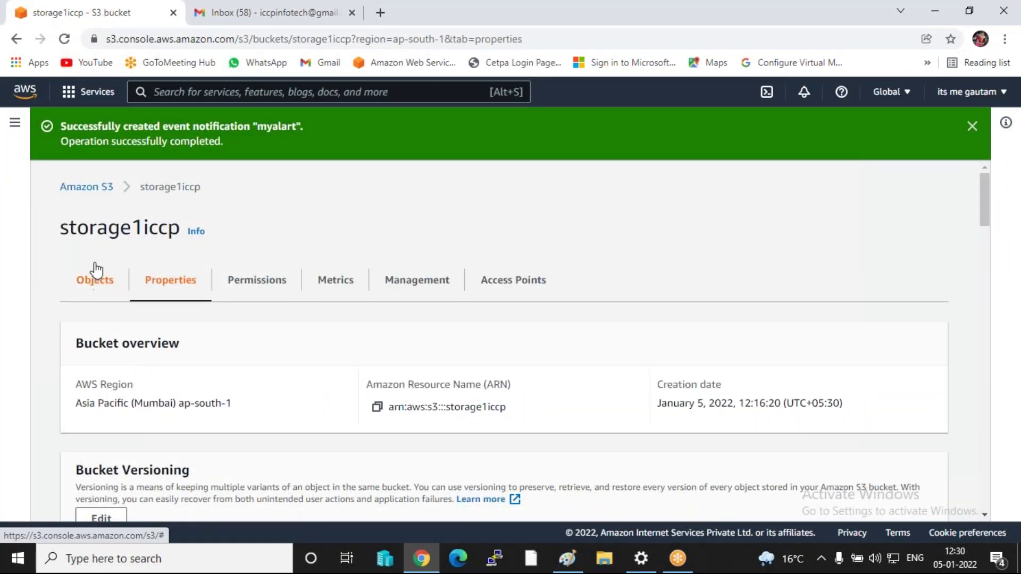
{"action": "left_click", "coordinate": [76, 187]}
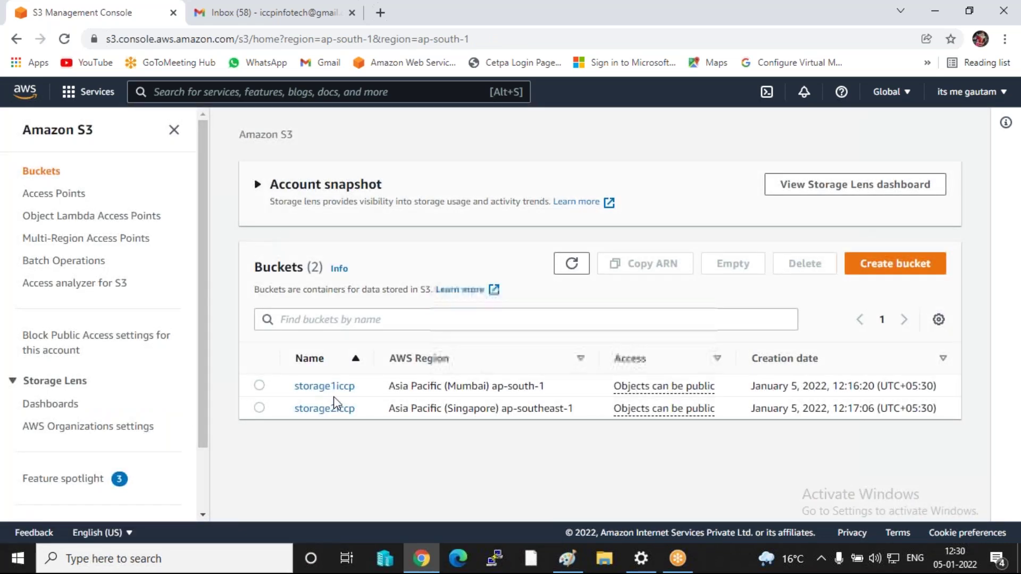
{"action": "left_click", "coordinate": [333, 388]}
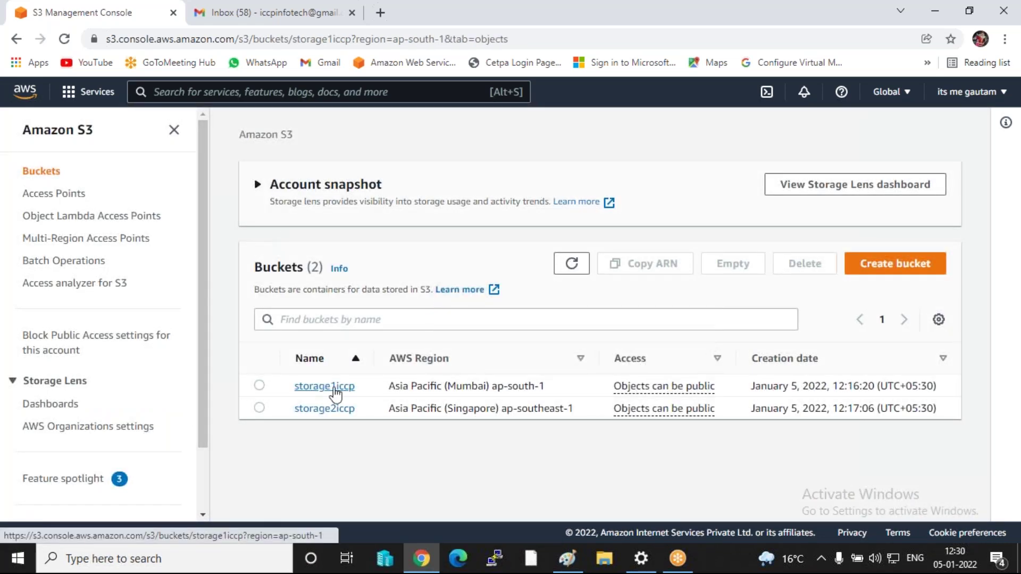
{"action": "scroll", "coordinate": [349, 403], "scroll_direction": "down", "scroll_amount": 2}
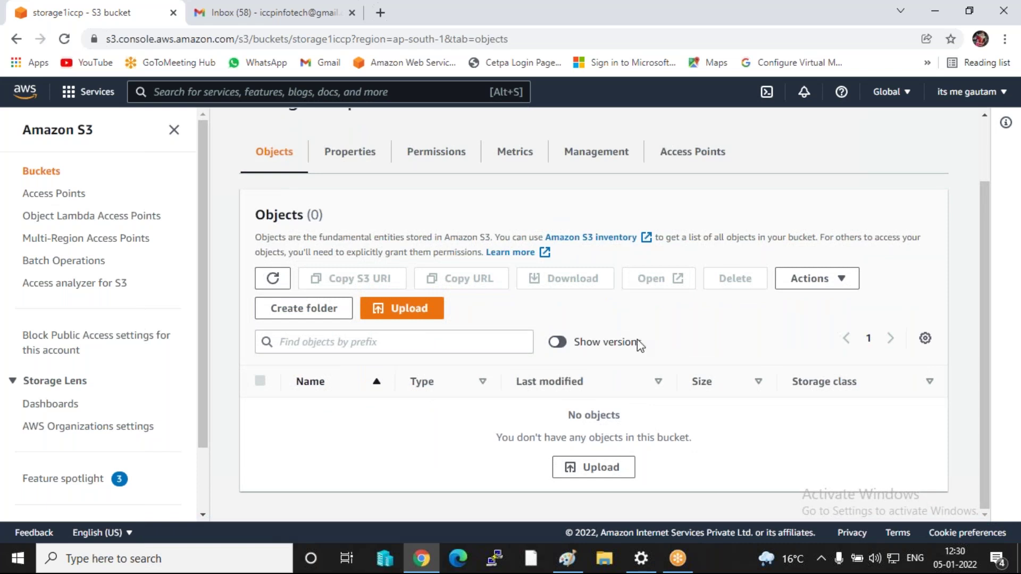
- Upload data.txt from the Desktop into storage1iccp and return to its object list
{"action": "left_click", "coordinate": [598, 467]}
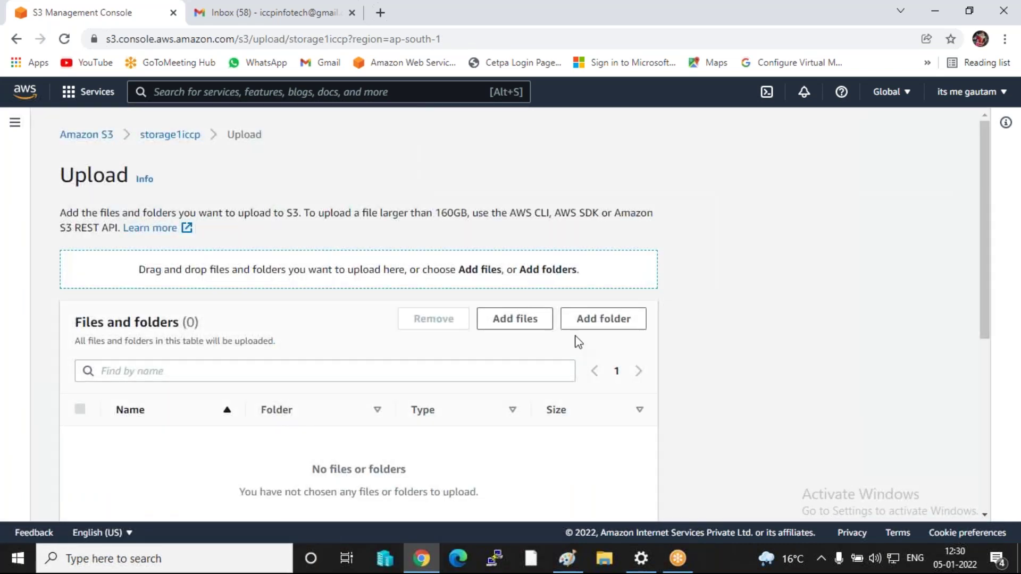
{"action": "left_click", "coordinate": [498, 321]}
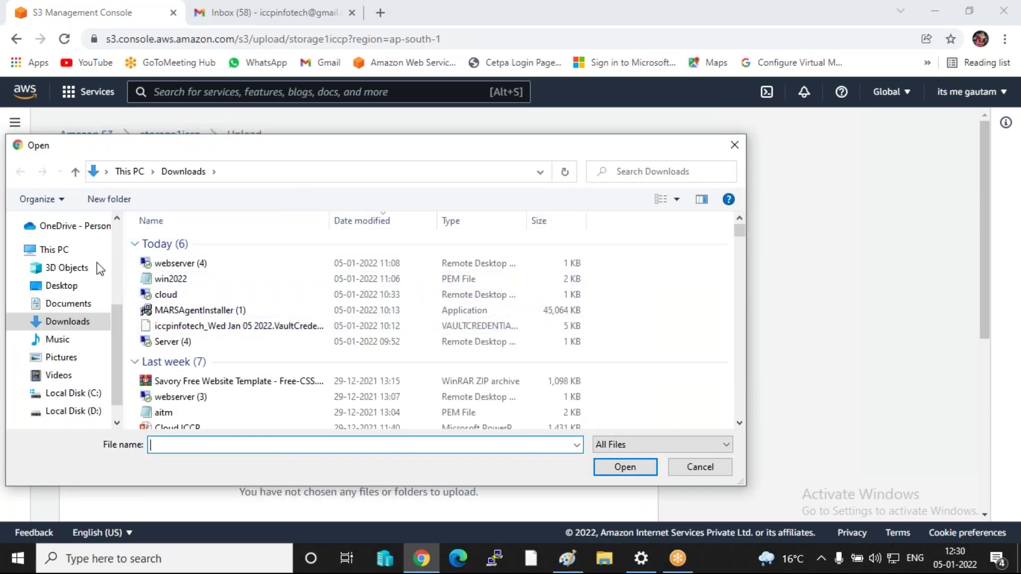
{"action": "left_click", "coordinate": [63, 286]}
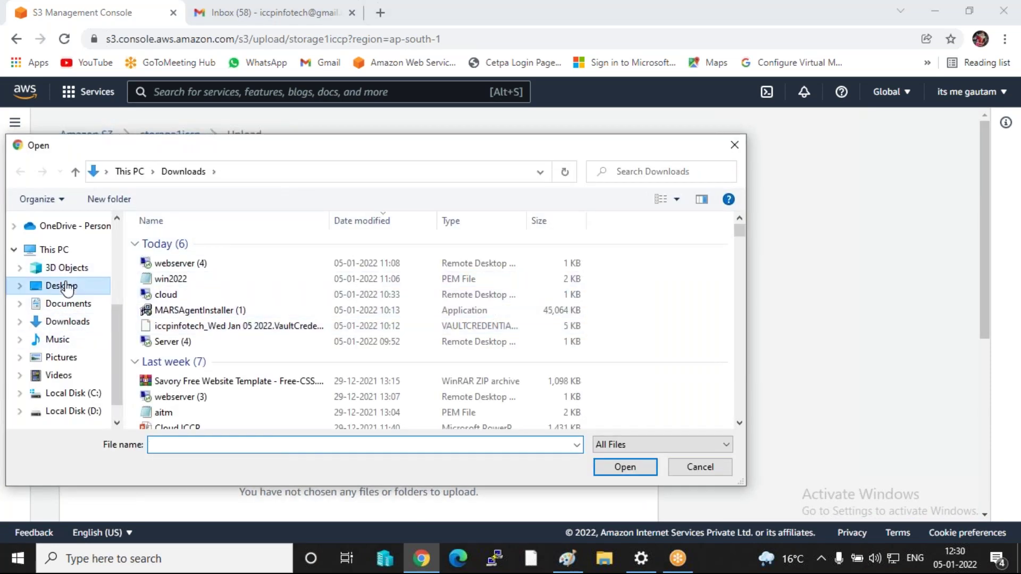
{"action": "scroll", "coordinate": [235, 337], "scroll_direction": "down", "scroll_amount": 2}
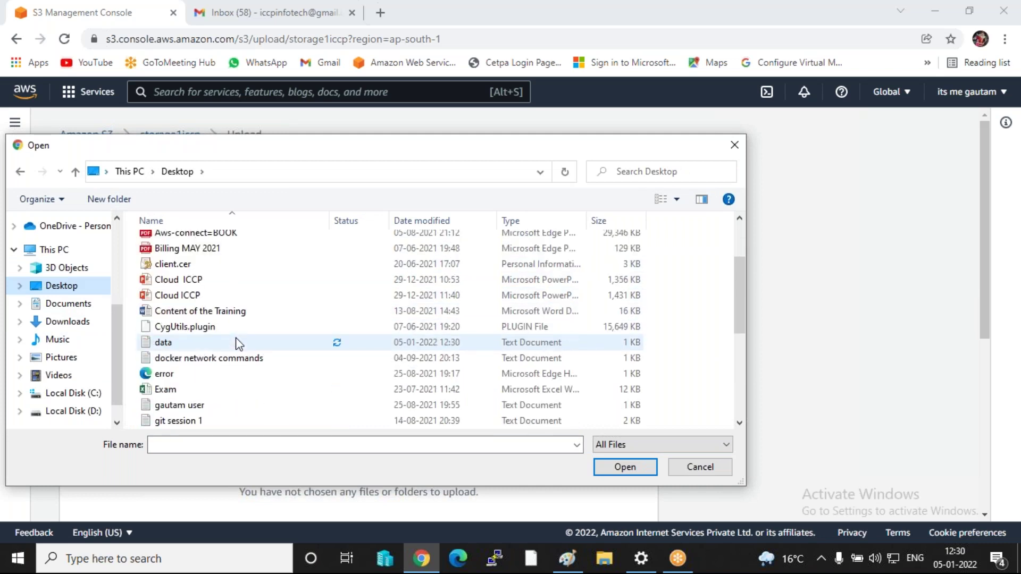
{"action": "double_click", "coordinate": [156, 343]}
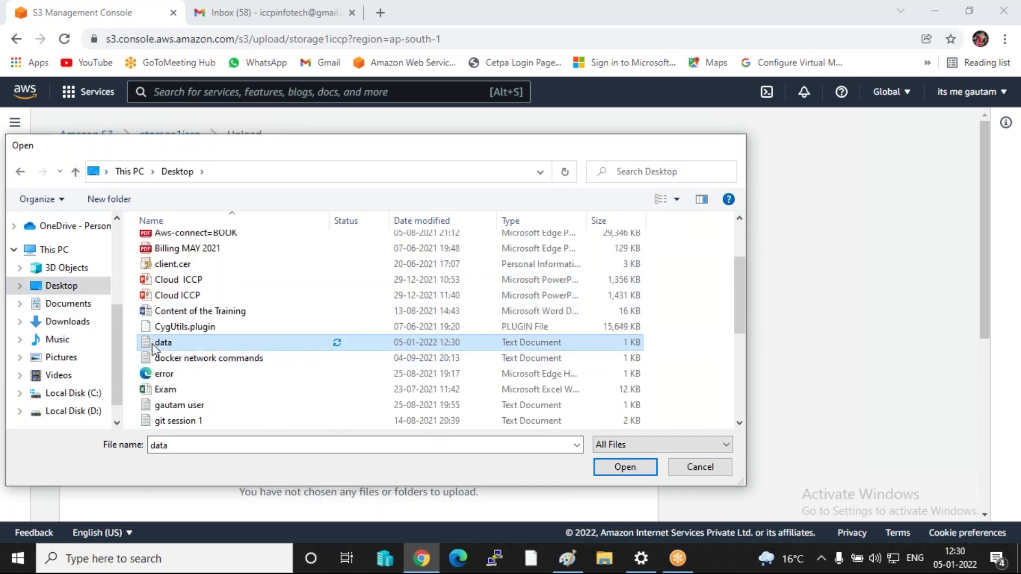
{"action": "scroll", "coordinate": [506, 413], "scroll_direction": "down", "scroll_amount": 5}
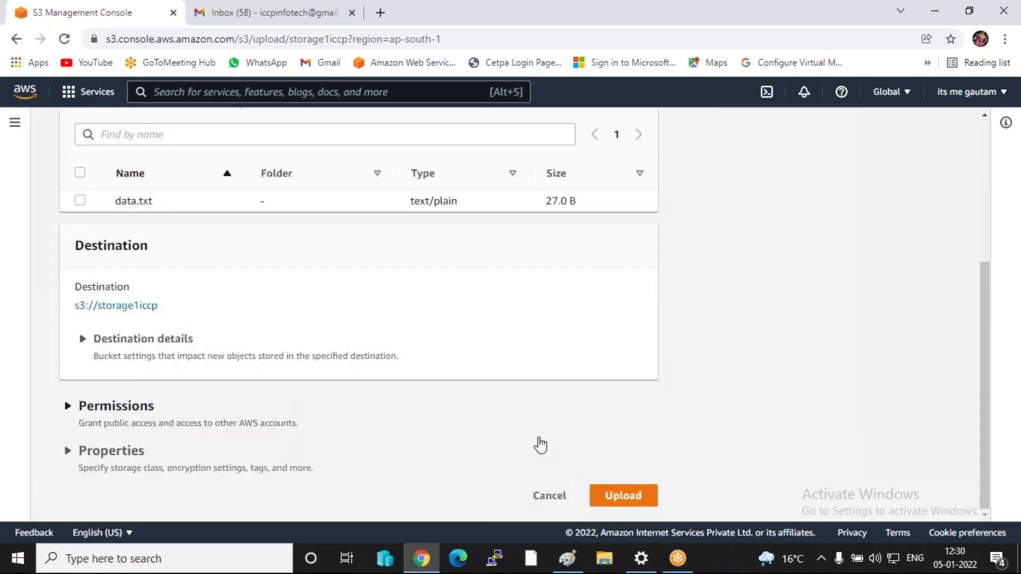
{"action": "left_click", "coordinate": [622, 497]}
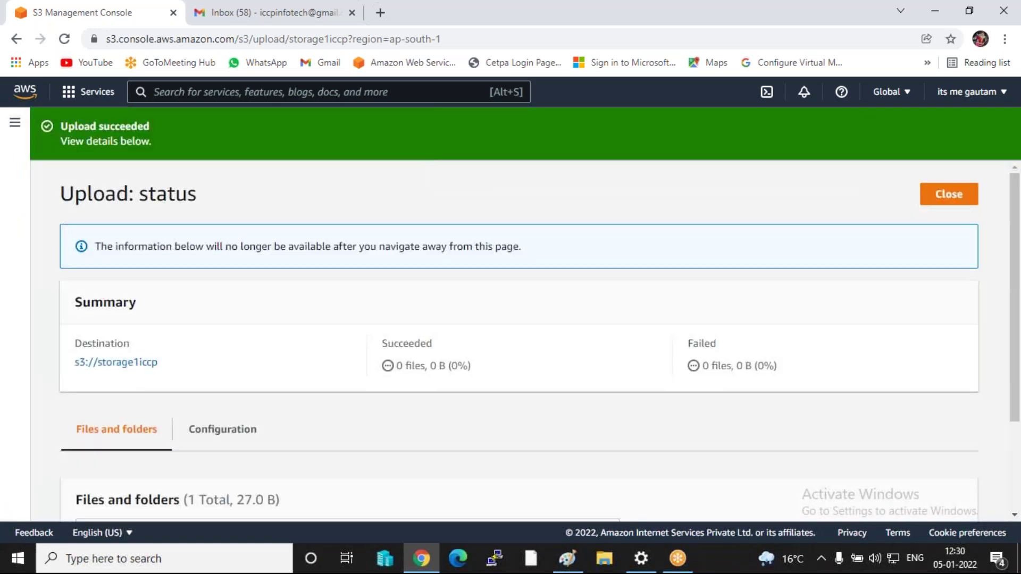
{"action": "left_click", "coordinate": [936, 203]}
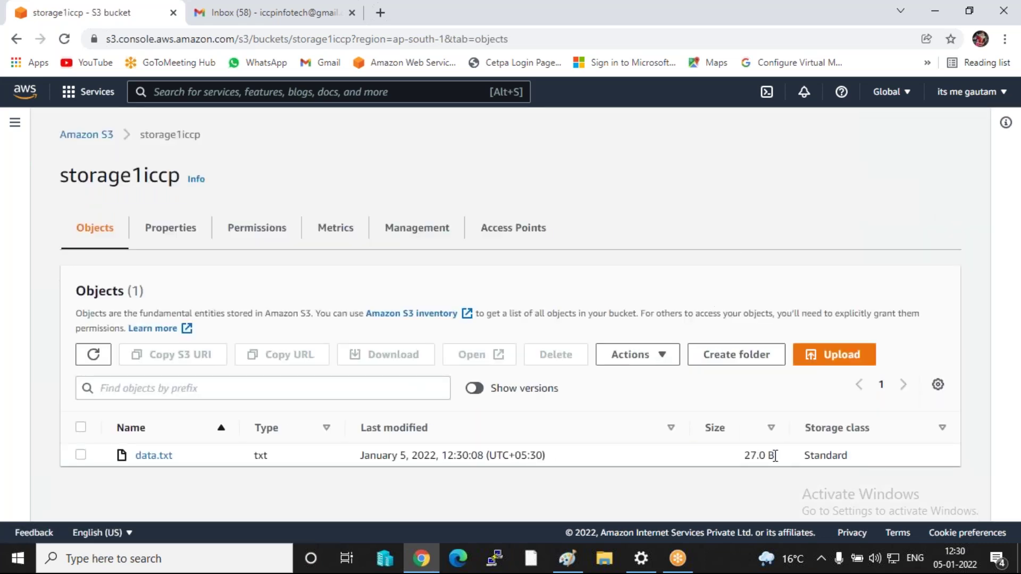
- Highlight the data.txt row in the bucket's object list, then clear the highlight
{"action": "triple_click", "coordinate": [776, 456]}
{"action": "left_click_drag", "start_coordinate": [776, 456], "coordinate": [141, 453]}
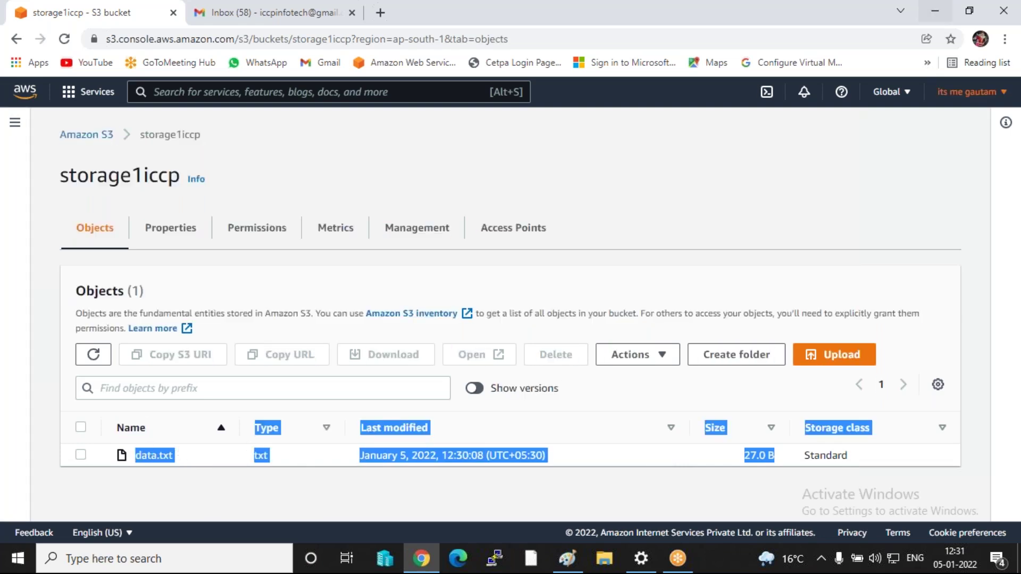
{"action": "left_click", "coordinate": [872, 259]}
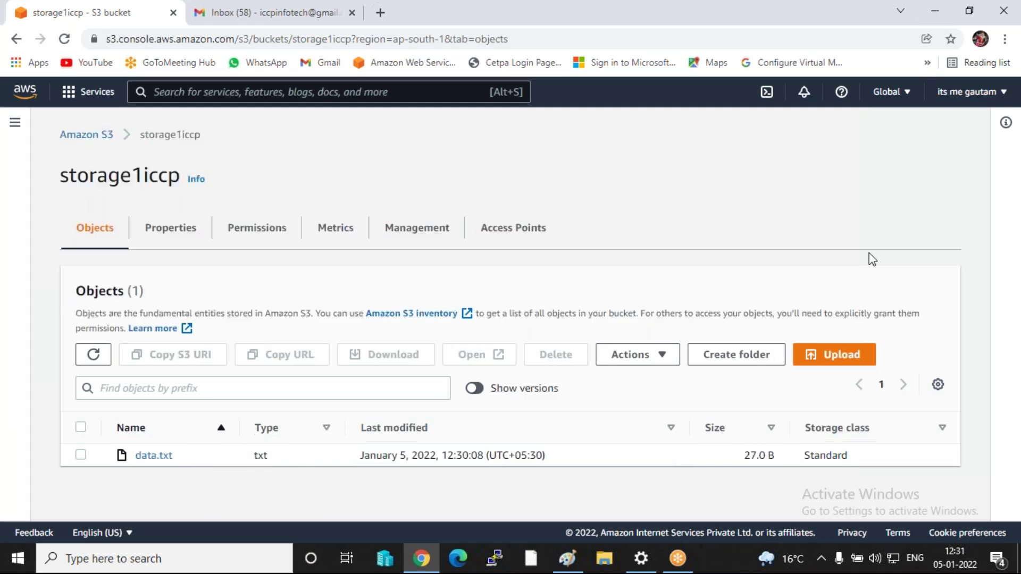
- Upload Cloud ICCP.pptx from the Desktop into storage1iccp and return to its objects
{"action": "left_click", "coordinate": [836, 358]}
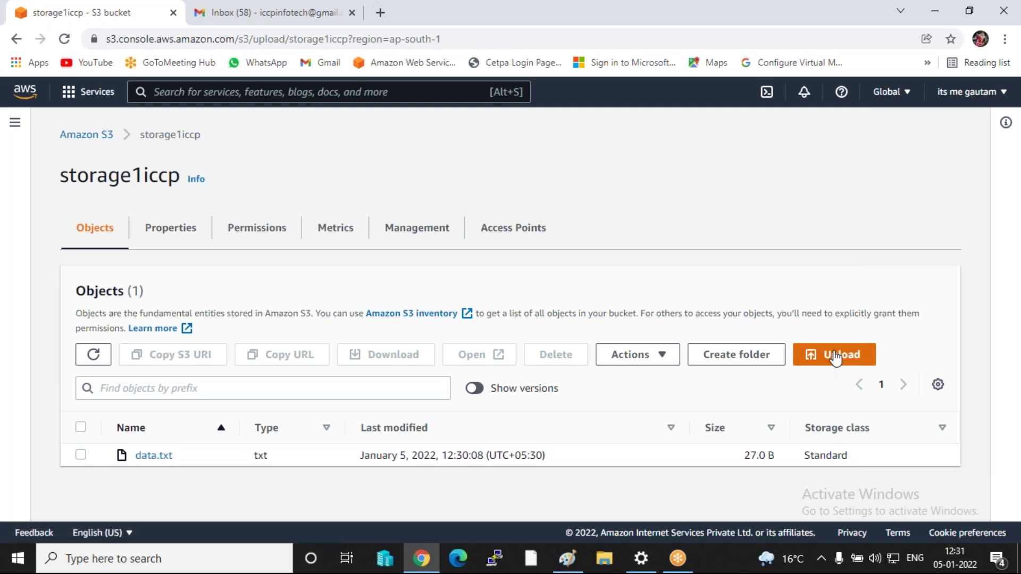
{"action": "left_click", "coordinate": [523, 322]}
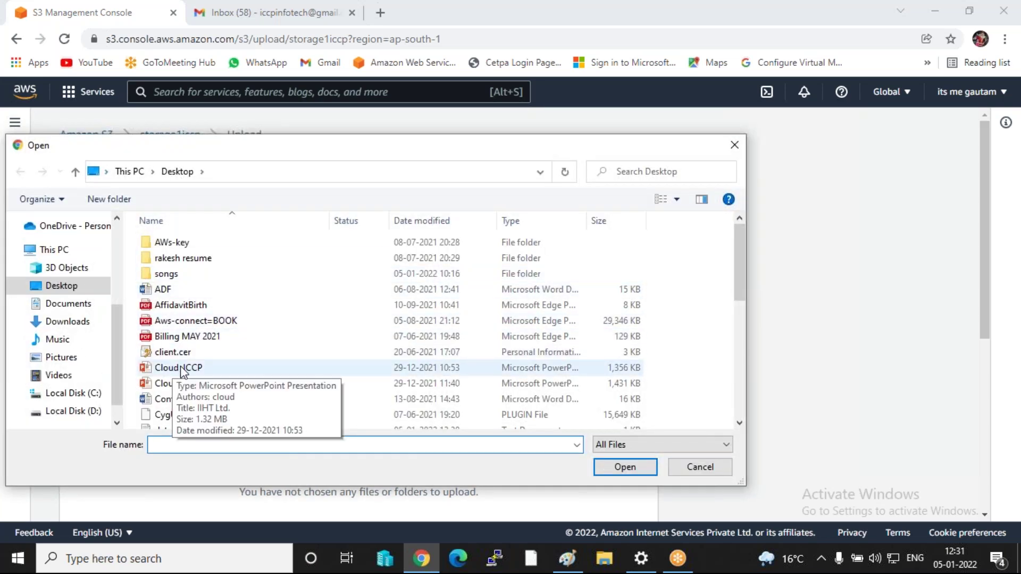
{"action": "double_click", "coordinate": [193, 384]}
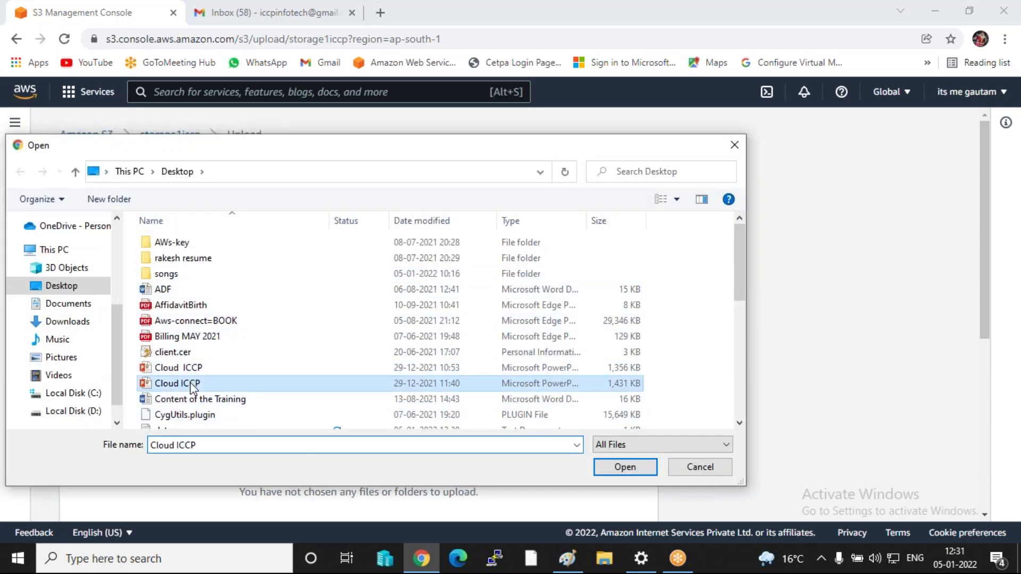
{"action": "scroll", "coordinate": [527, 353], "scroll_direction": "down", "scroll_amount": 4}
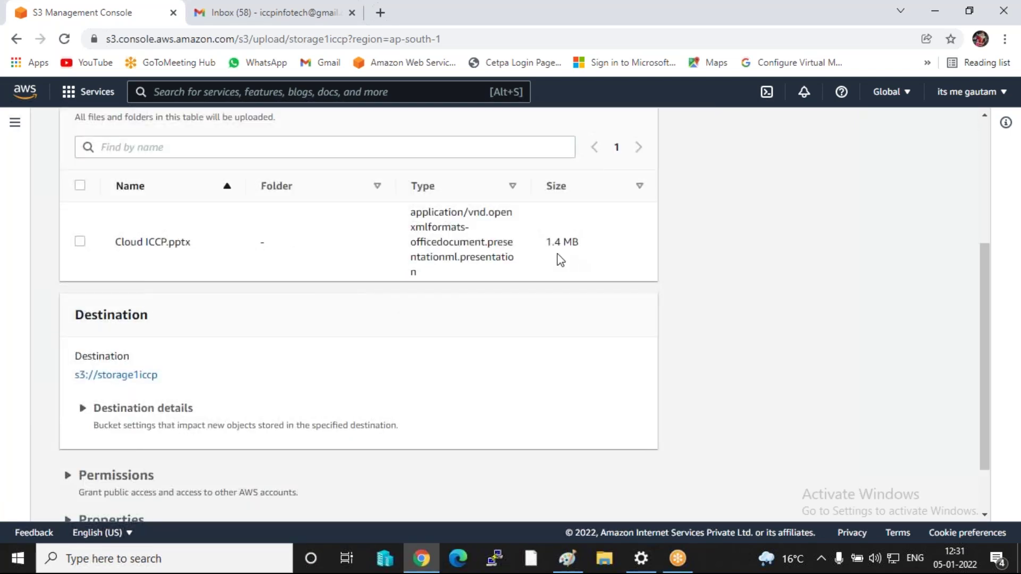
{"action": "scroll", "coordinate": [271, 303], "scroll_direction": "down", "scroll_amount": 2}
{"action": "left_click", "coordinate": [616, 501]}
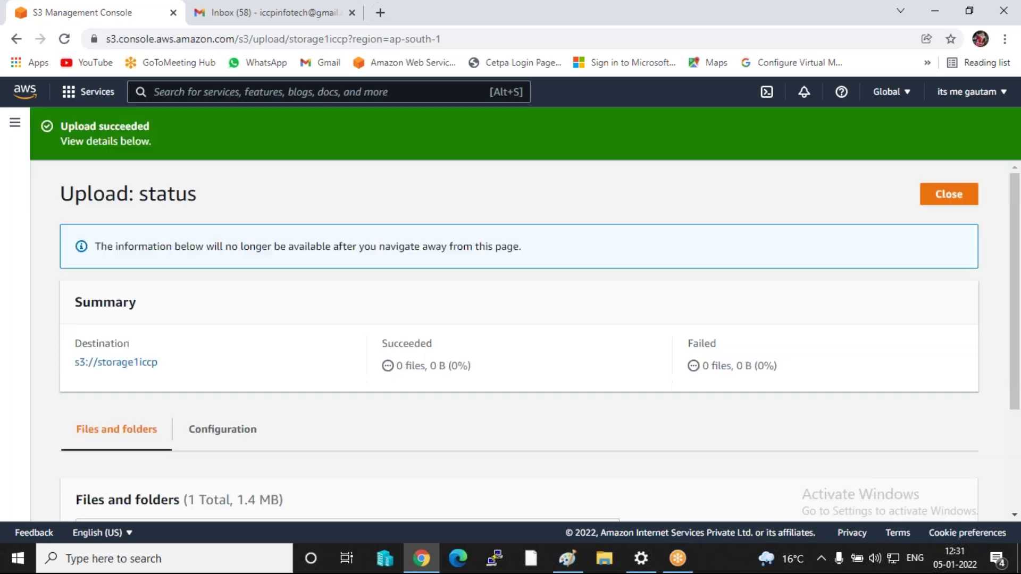
{"action": "left_click", "coordinate": [957, 198]}
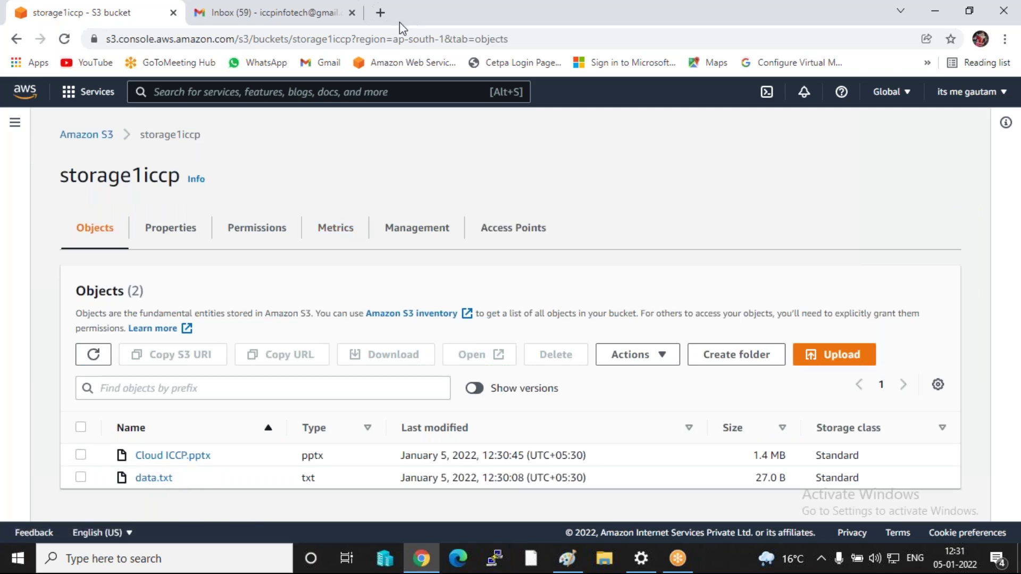
{"action": "left_click", "coordinate": [381, 13]}
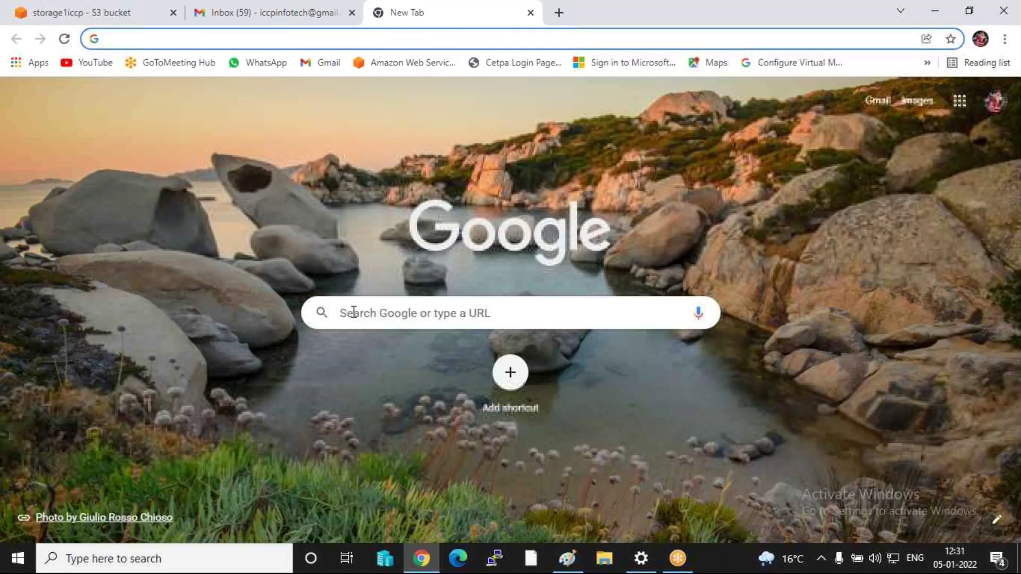
{"action": "left_click", "coordinate": [354, 313]}
{"action": "type", "text": "my"}
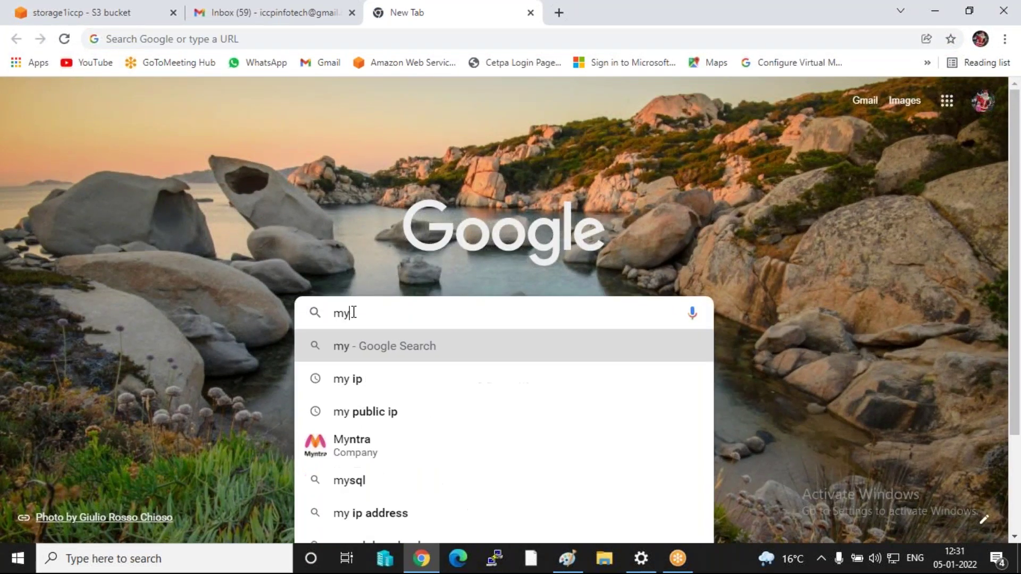
{"action": "type", "text": "ip"}
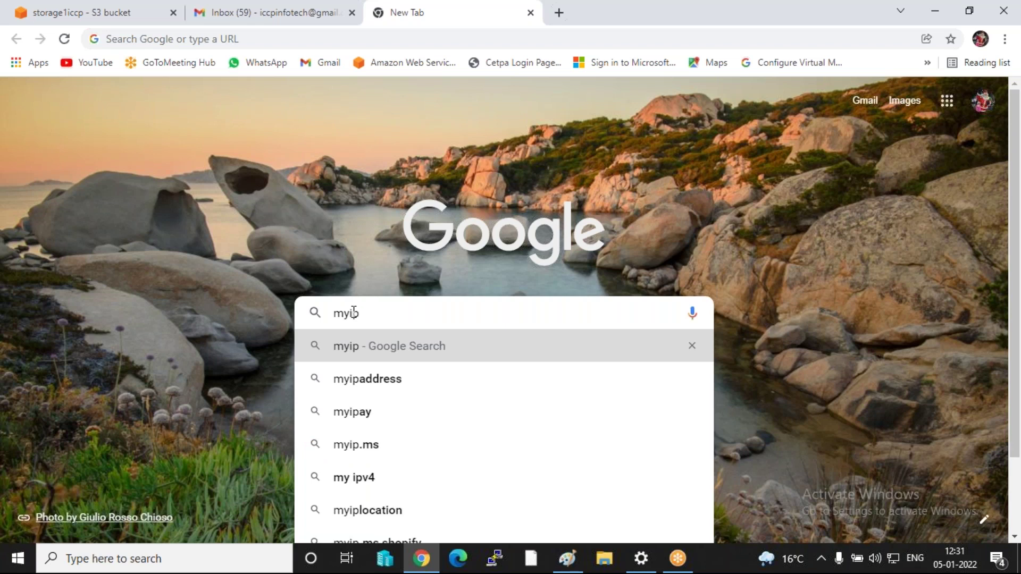
{"action": "key", "text": "Return"}
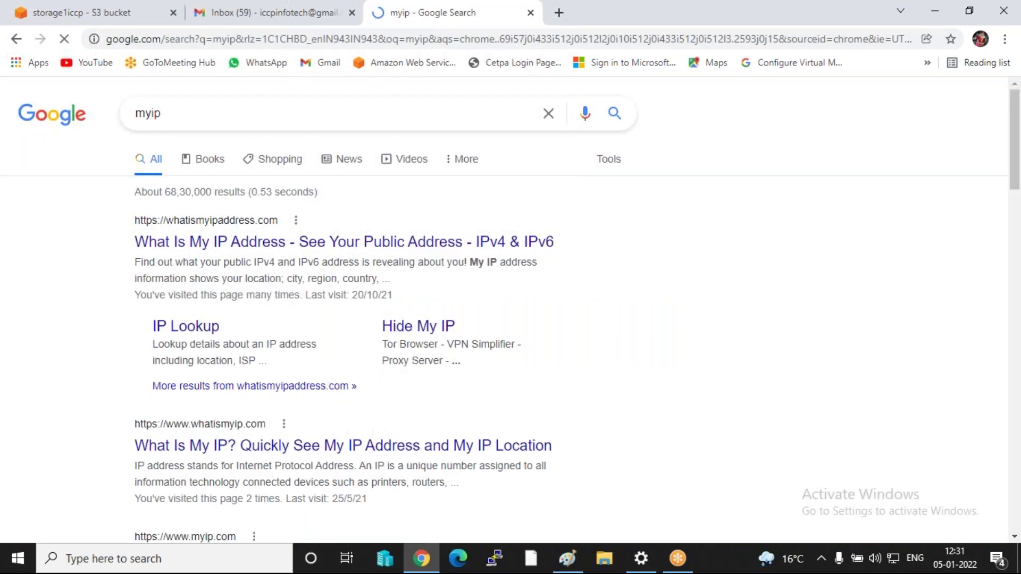
{"action": "left_click", "coordinate": [170, 244]}
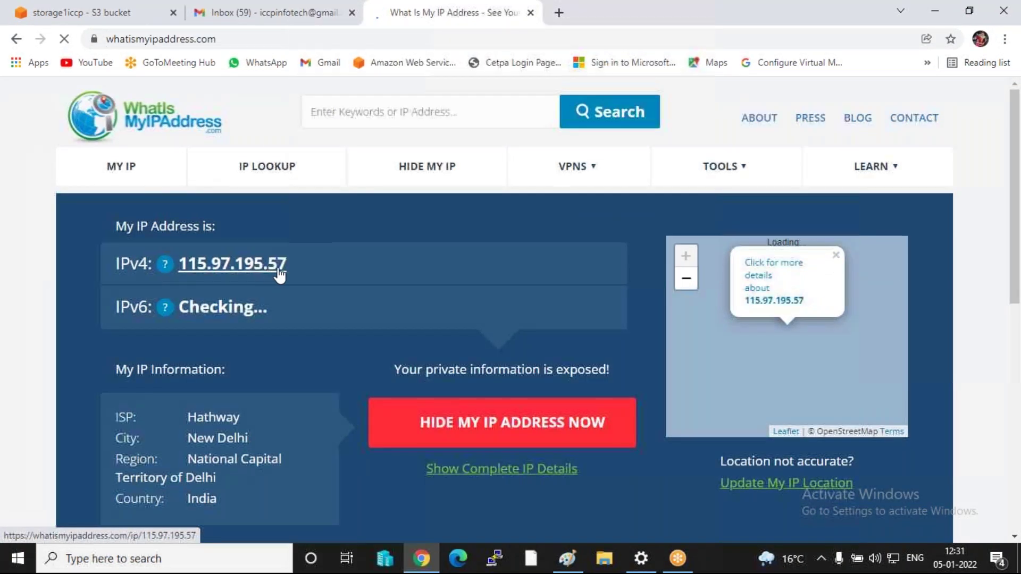
{"action": "left_click_drag", "start_coordinate": [296, 266], "coordinate": [199, 266]}
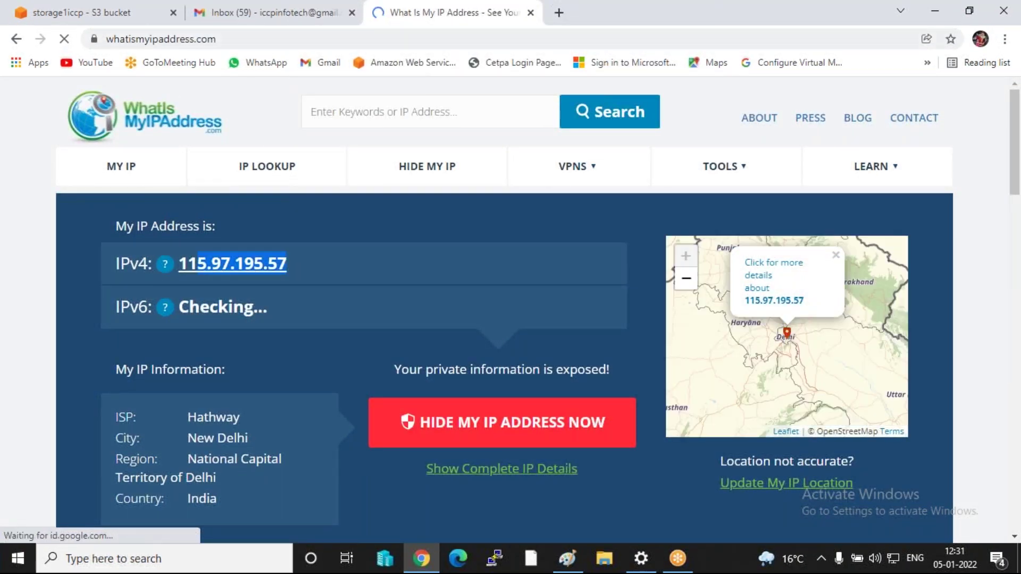
{"action": "left_click", "coordinate": [260, 6]}
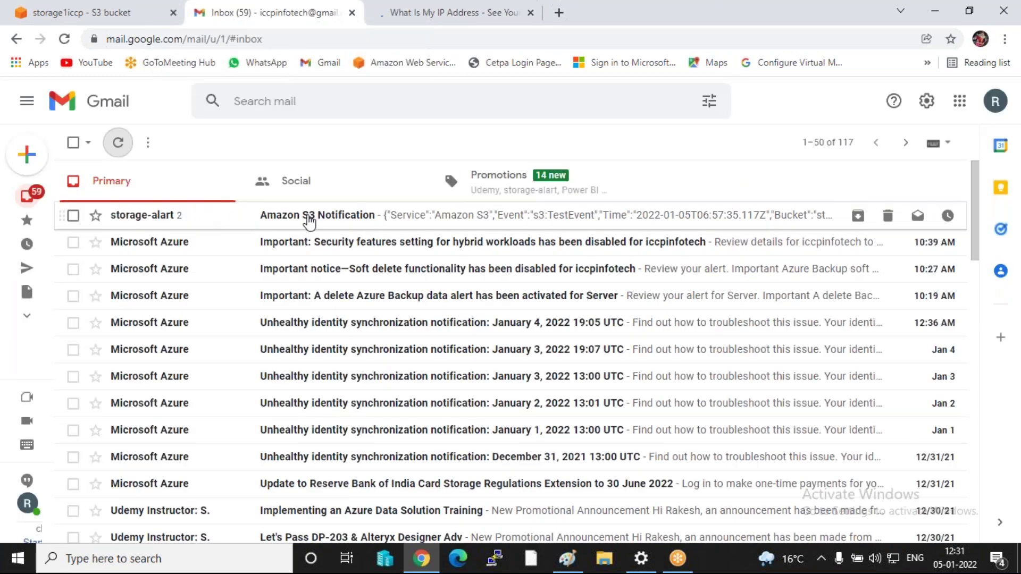
- Open the Amazon S3 Notification email and highlight the data.txt event's fields
{"action": "left_click", "coordinate": [297, 218]}
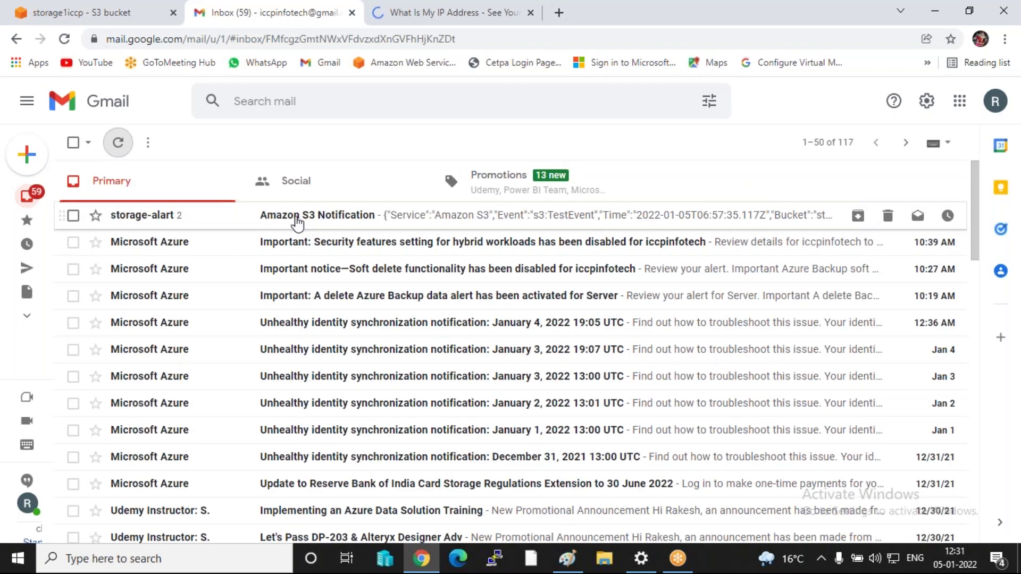
{"action": "scroll", "coordinate": [295, 340], "scroll_direction": "down", "scroll_amount": 2}
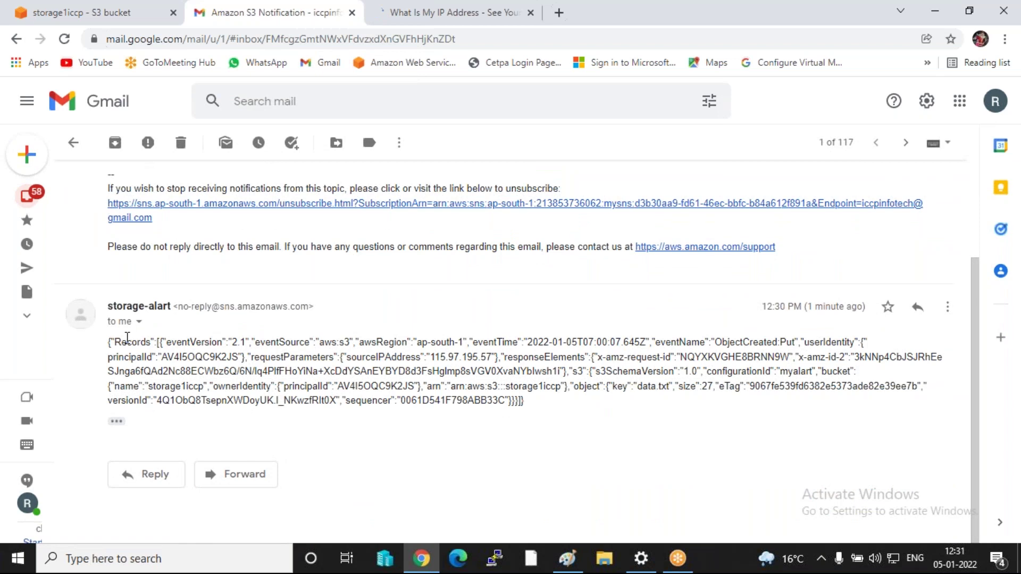
{"action": "left_click_drag", "start_coordinate": [121, 339], "coordinate": [802, 332]}
{"action": "left_click", "coordinate": [725, 343]}
{"action": "left_click_drag", "start_coordinate": [711, 340], "coordinate": [846, 340]}
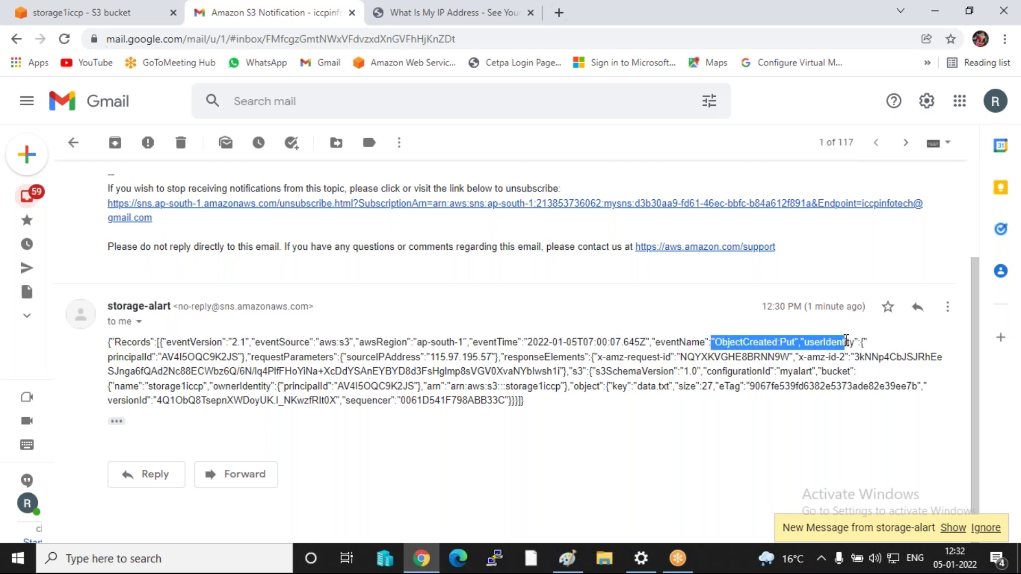
{"action": "left_click_drag", "start_coordinate": [430, 357], "coordinate": [496, 357]}
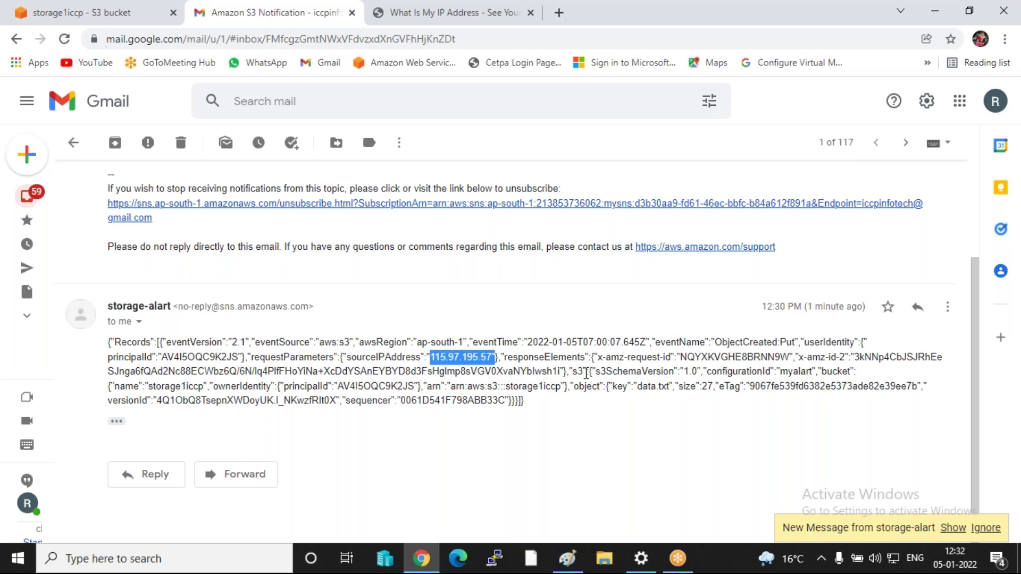
{"action": "left_click_drag", "start_coordinate": [780, 371], "coordinate": [844, 375]}
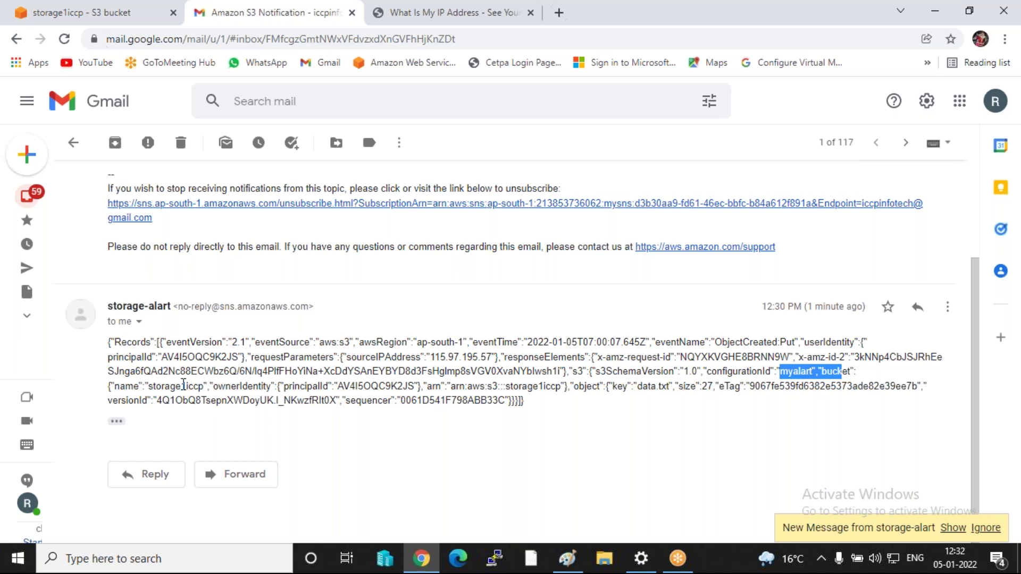
{"action": "left_click_drag", "start_coordinate": [150, 388], "coordinate": [210, 384]}
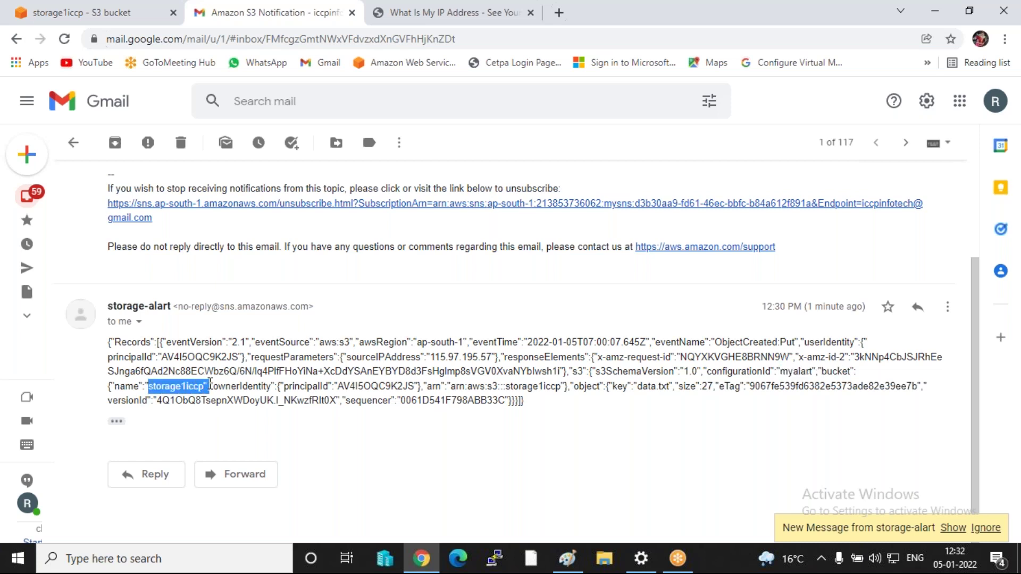
{"action": "left_click_drag", "start_coordinate": [638, 387], "coordinate": [715, 385]}
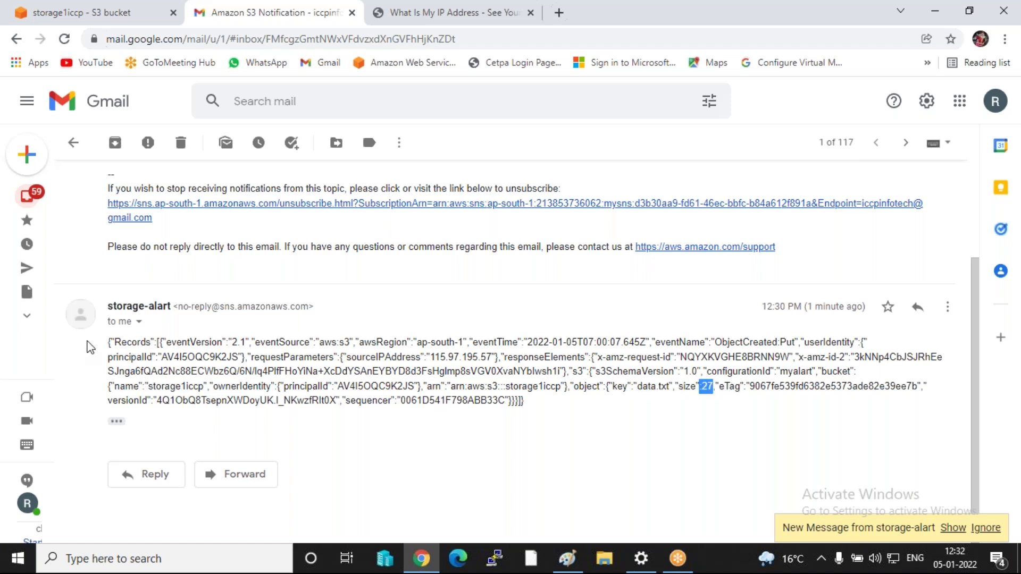
{"action": "left_click", "coordinate": [109, 344]}
{"action": "left_click_drag", "start_coordinate": [109, 345], "coordinate": [557, 413]}
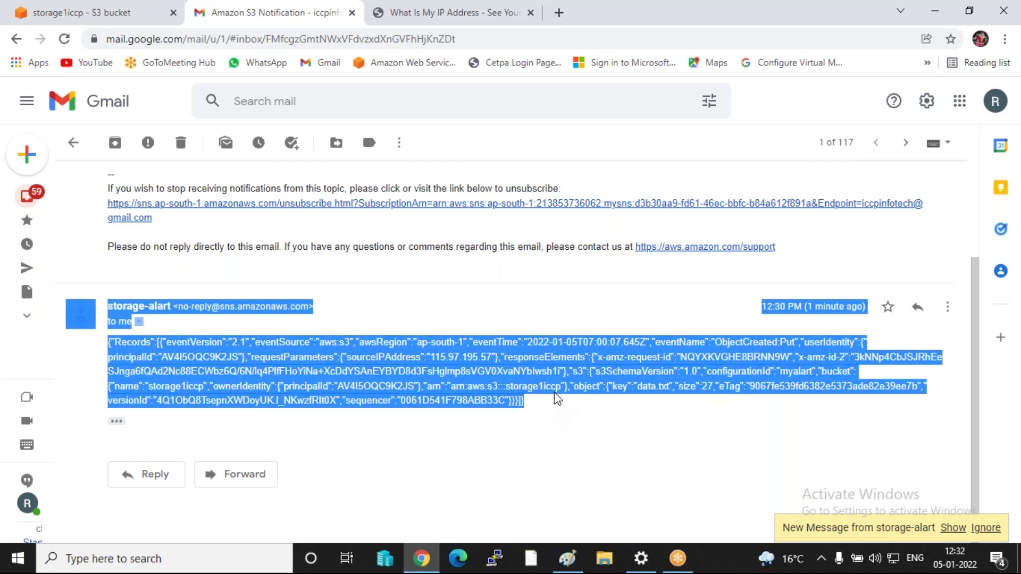
- Read the second message's source IP, bucket and Cloud+ICCP.pptx key, then return to storage1iccp
{"action": "left_click", "coordinate": [953, 528]}
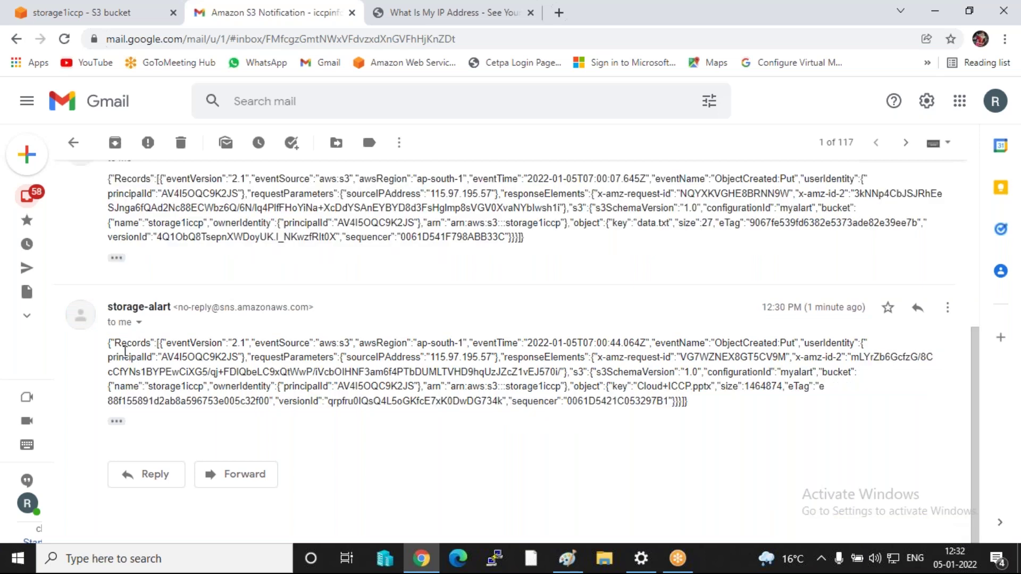
{"action": "left_click_drag", "start_coordinate": [425, 355], "coordinate": [512, 358]}
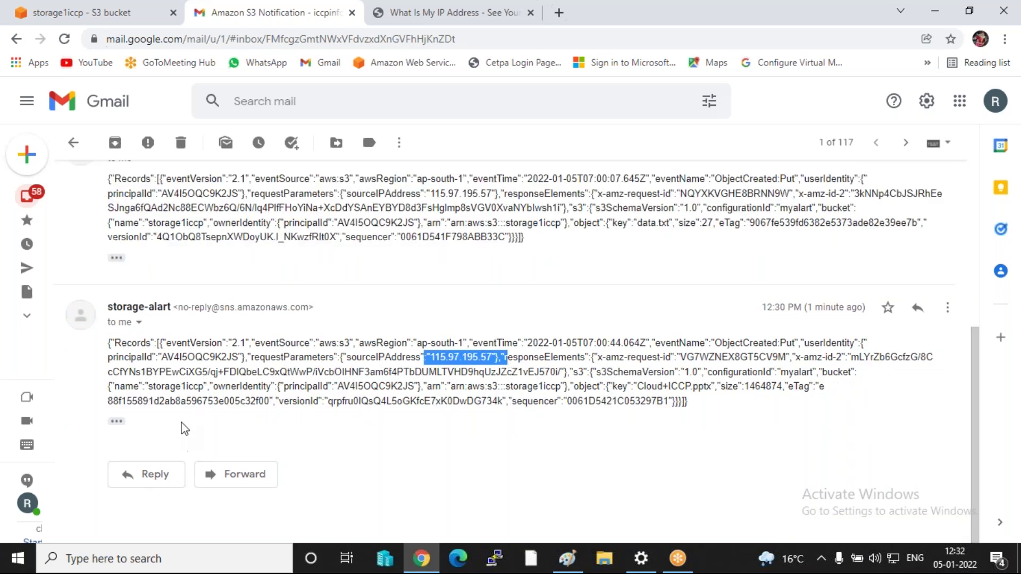
{"action": "left_click_drag", "start_coordinate": [145, 387], "coordinate": [230, 394]}
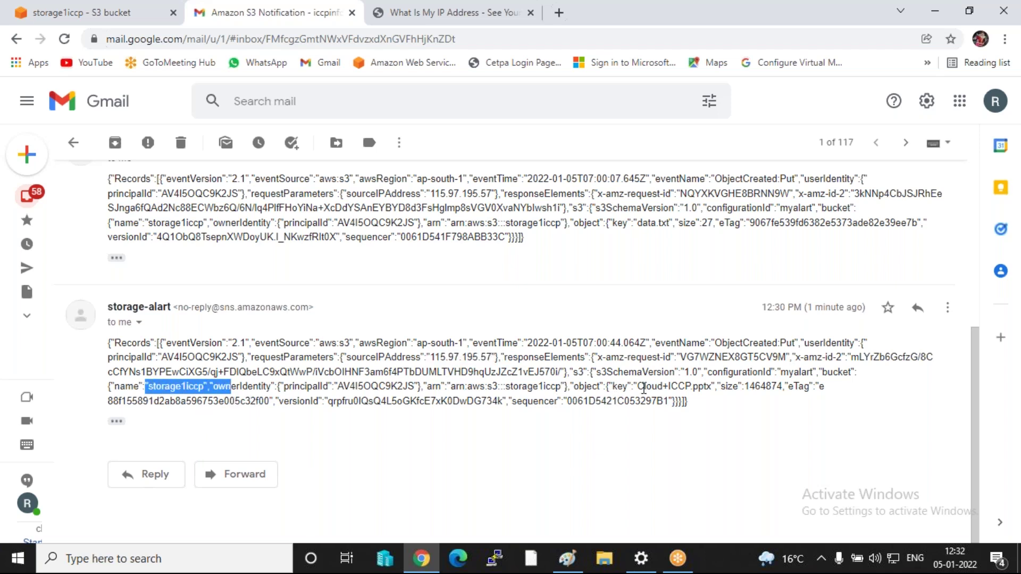
{"action": "left_click_drag", "start_coordinate": [618, 387], "coordinate": [713, 390]}
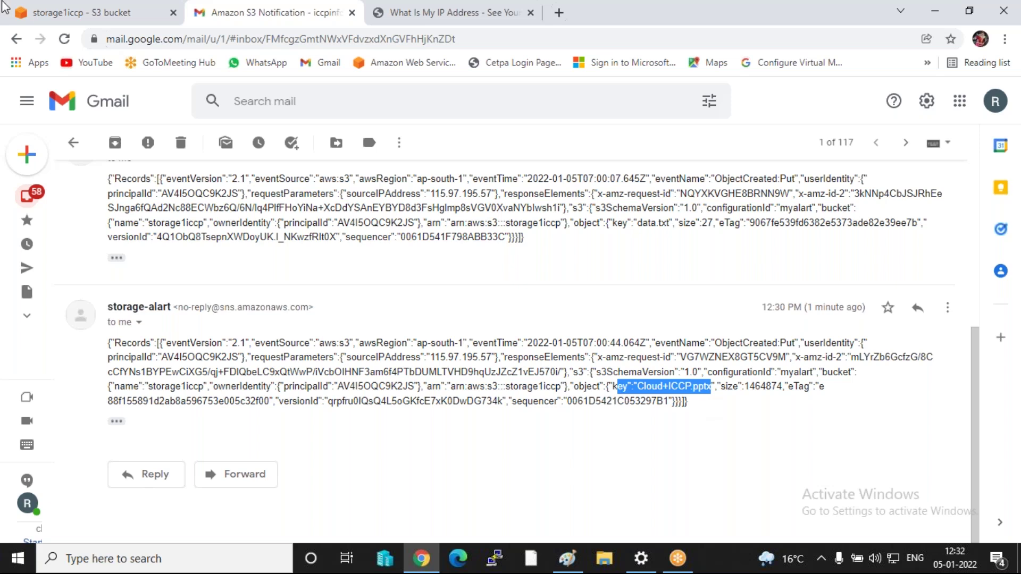
{"action": "left_click", "coordinate": [102, 15]}
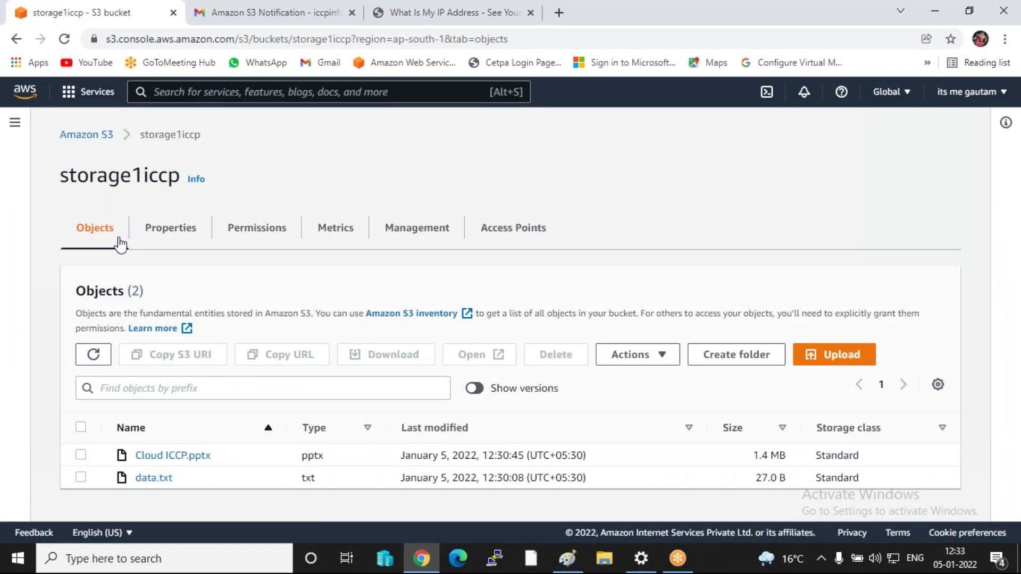
- Check that storage2iccp holds Cloud ICCP.pptx and data.txt, then minimize the browser
{"action": "left_click", "coordinate": [88, 136]}
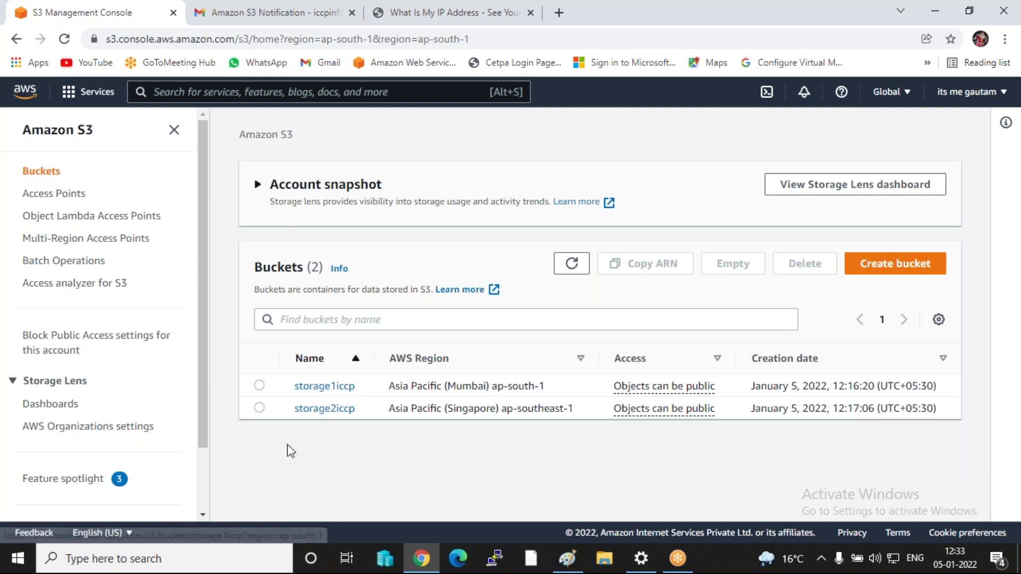
{"action": "left_click", "coordinate": [325, 408]}
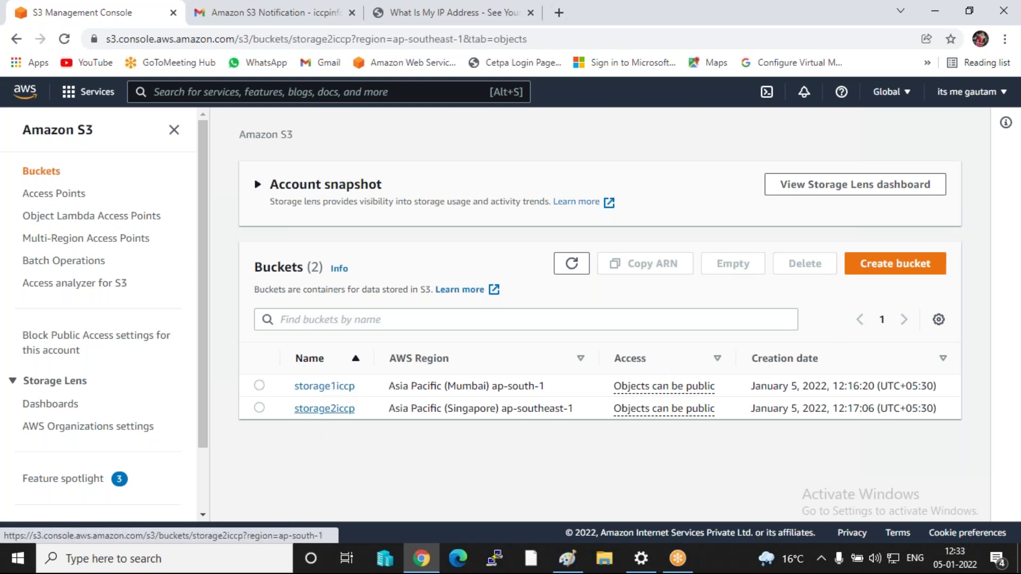
{"action": "scroll", "coordinate": [468, 381], "scroll_direction": "down", "scroll_amount": 1}
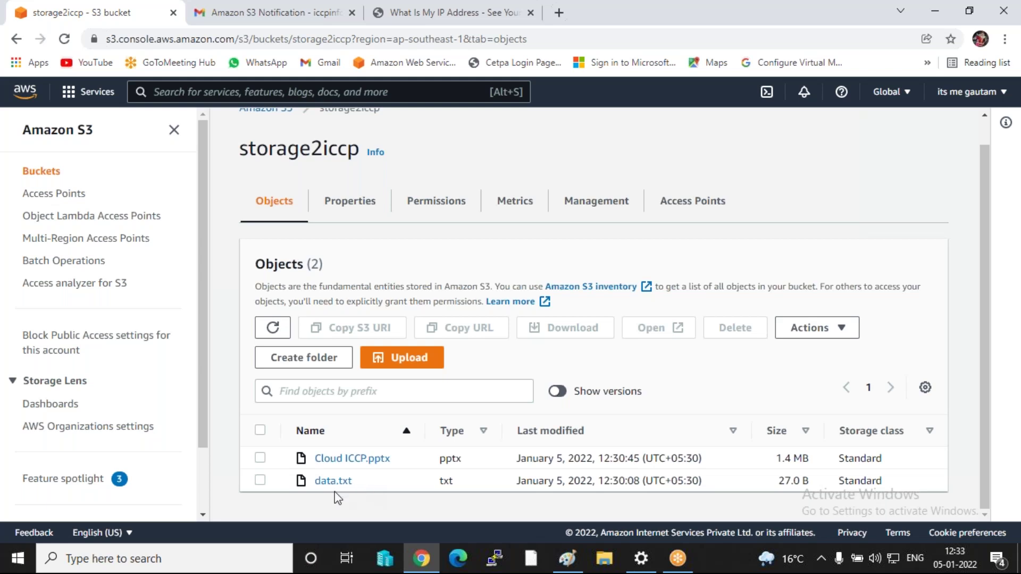
{"action": "left_click", "coordinate": [934, 11]}
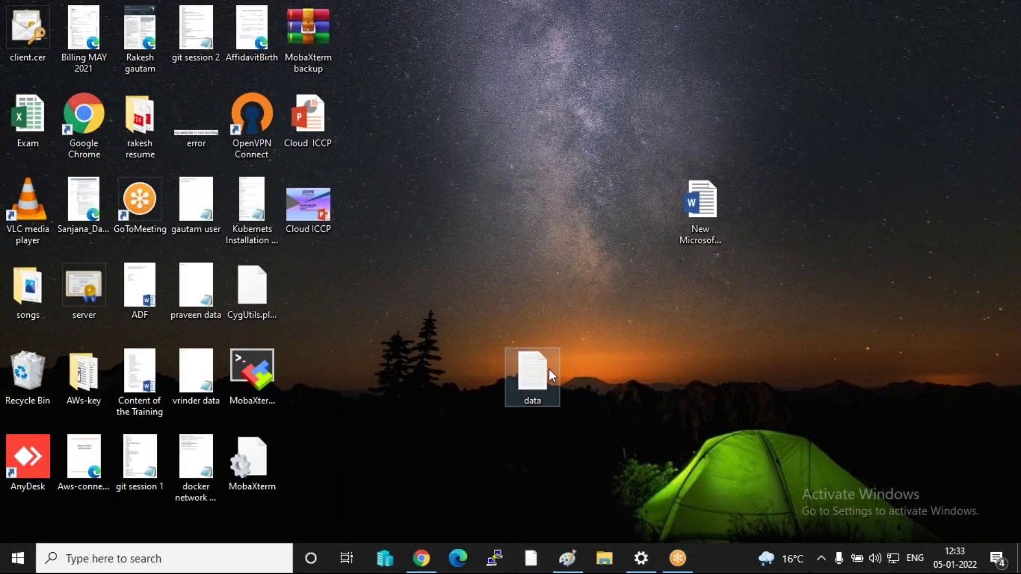
- Replace the data file's text with 'hello india day 2', save it, and reopen to verify
{"action": "double_click", "coordinate": [546, 368]}
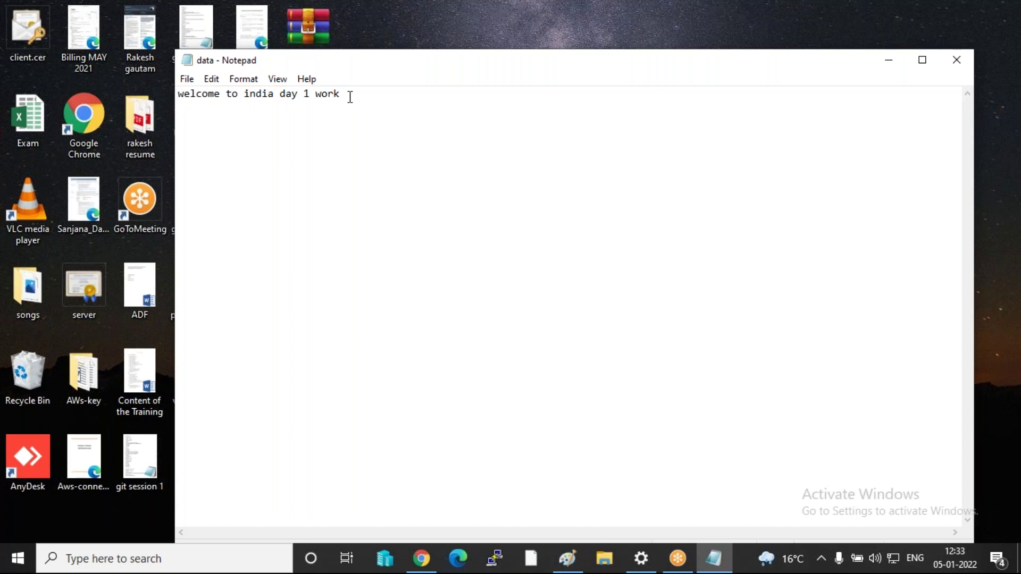
{"action": "left_click_drag", "start_coordinate": [340, 93], "coordinate": [179, 89]}
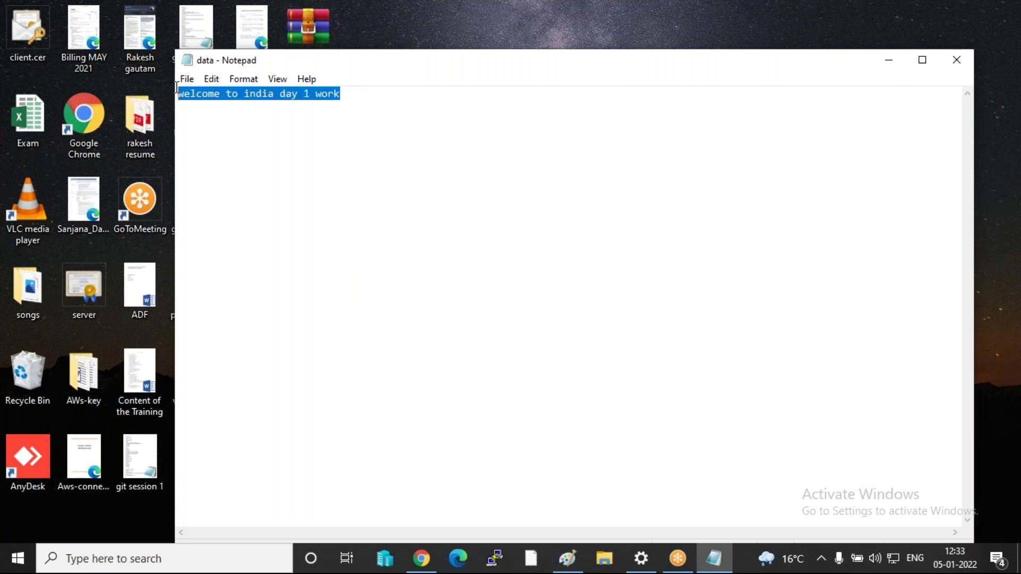
{"action": "type", "text": "hell"}
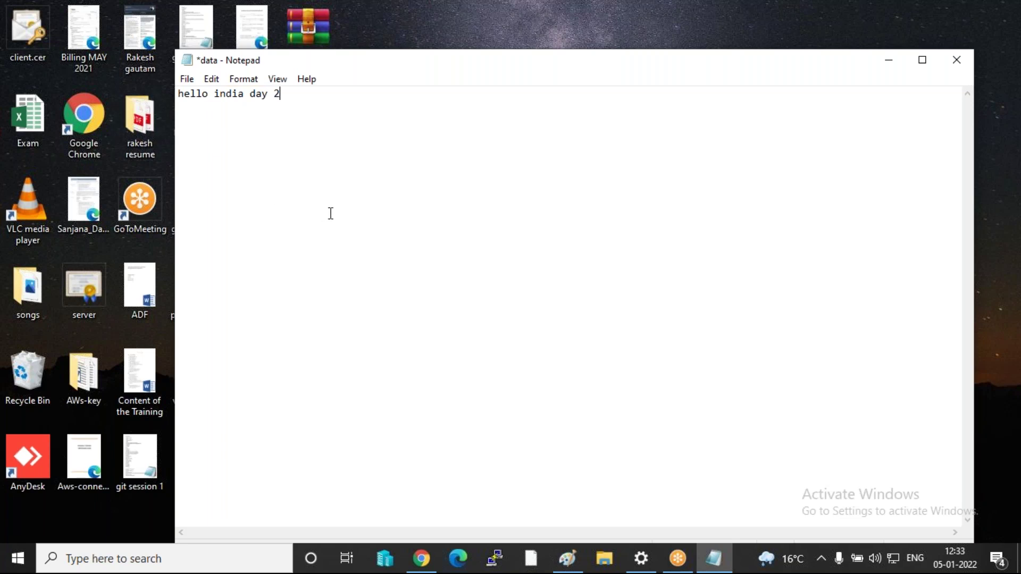
{"action": "key", "text": "ctrl+s"}
{"action": "left_click", "coordinate": [955, 61]}
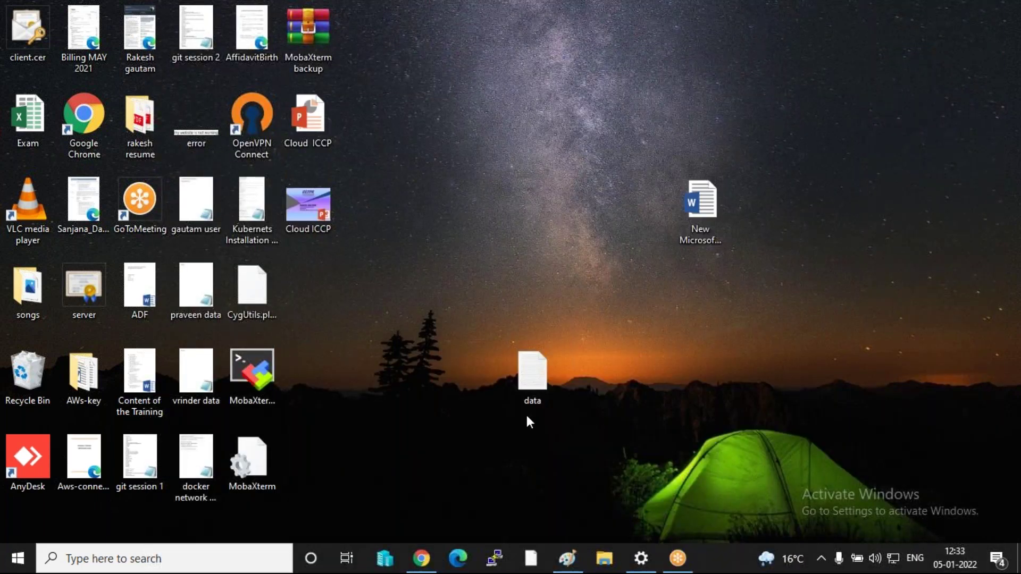
{"action": "double_click", "coordinate": [528, 389]}
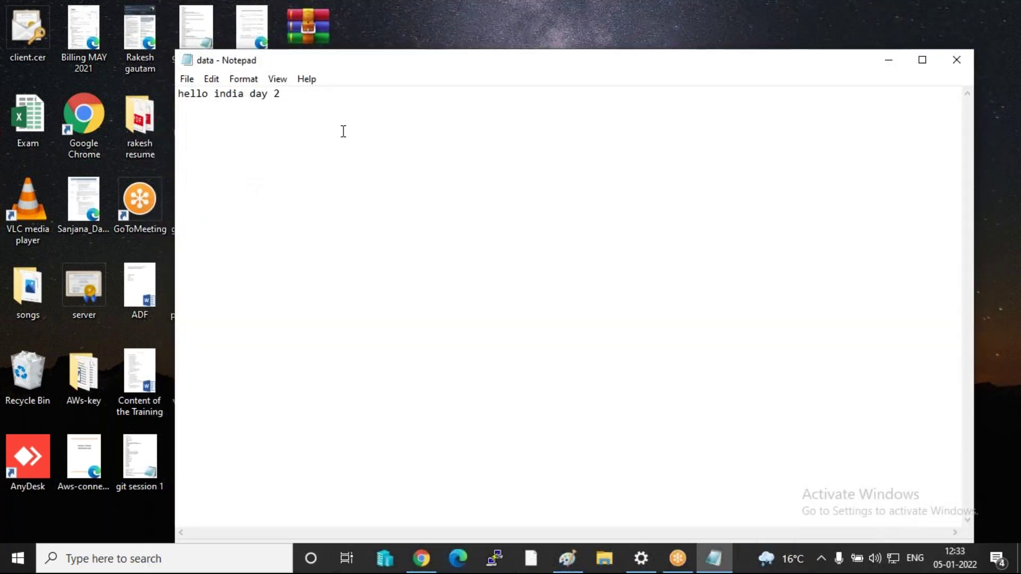
{"action": "left_click", "coordinate": [946, 61]}
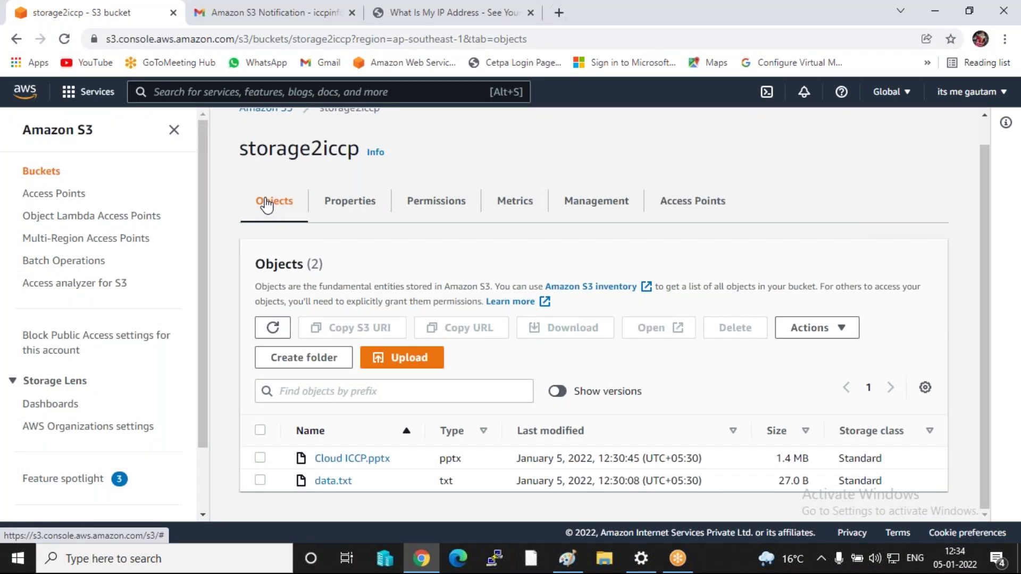
- Return to the bucket list and open the storage1iccp bucket
{"action": "scroll", "coordinate": [266, 203], "scroll_direction": "up", "scroll_amount": 1}
{"action": "left_click", "coordinate": [266, 141]}
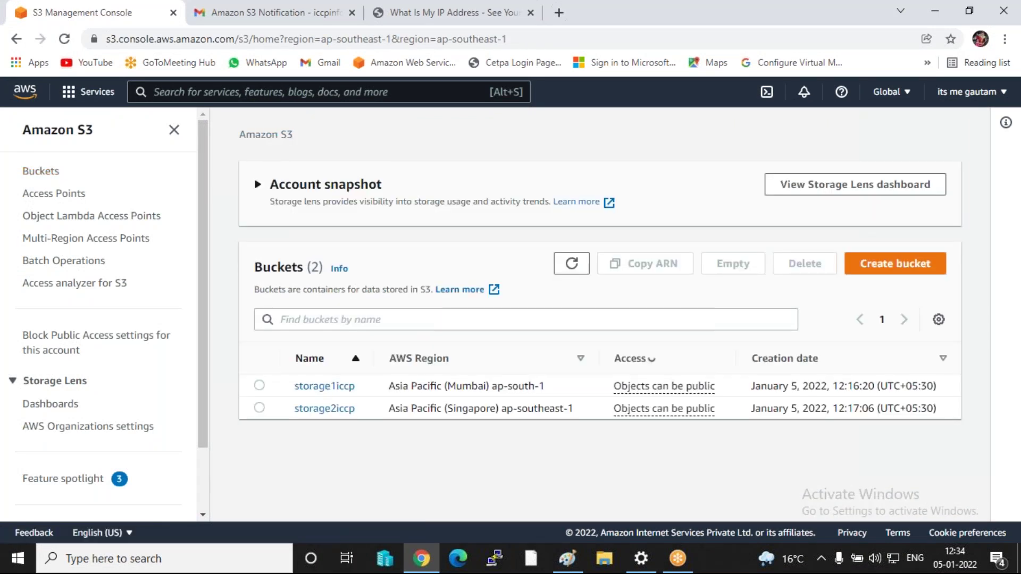
{"action": "left_click", "coordinate": [313, 389]}
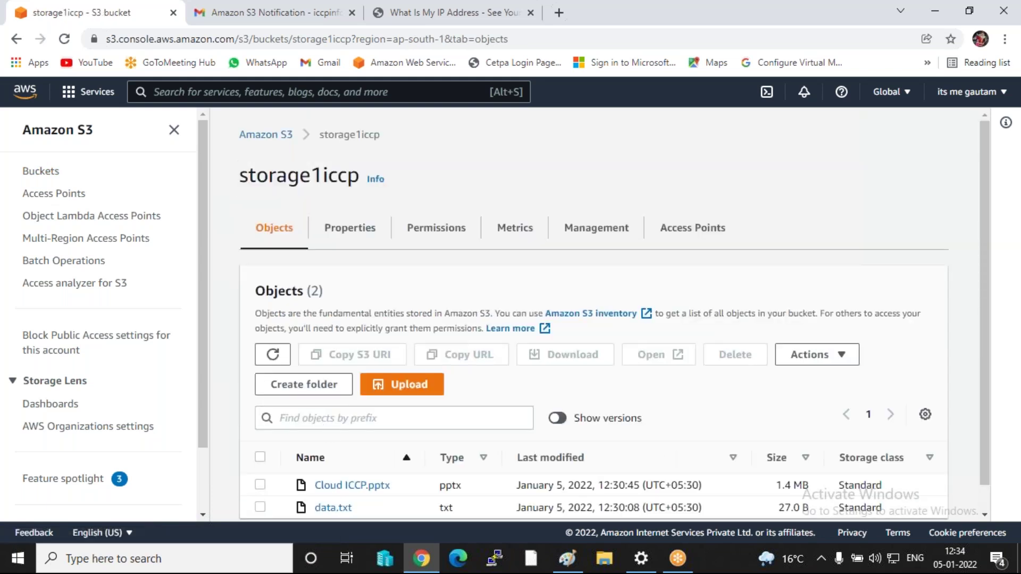
{"action": "scroll", "coordinate": [348, 406], "scroll_direction": "down", "scroll_amount": 1}
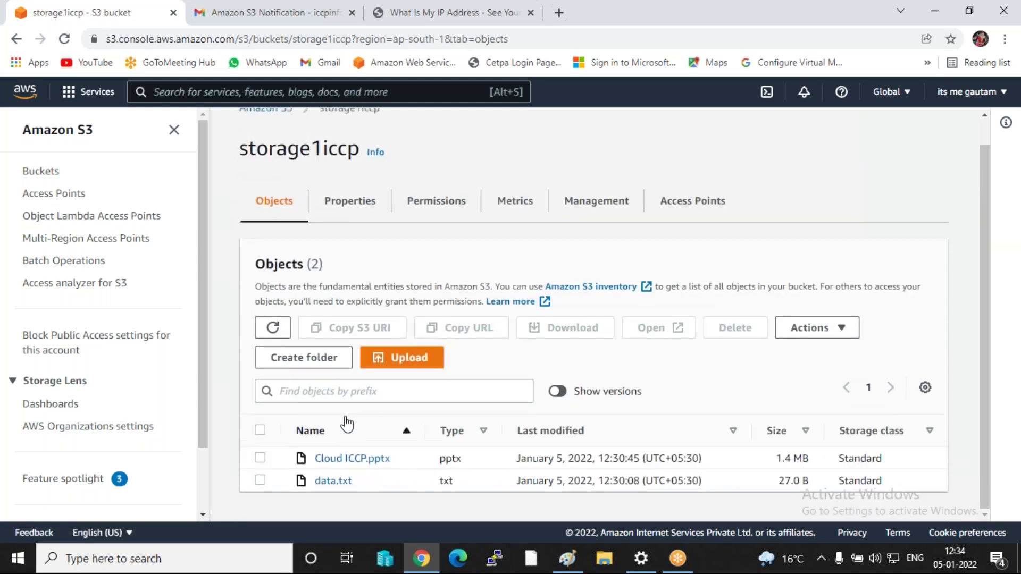
- Re-upload the edited data.txt to storage1iccp, then minimize the browser
{"action": "left_click", "coordinate": [413, 367]}
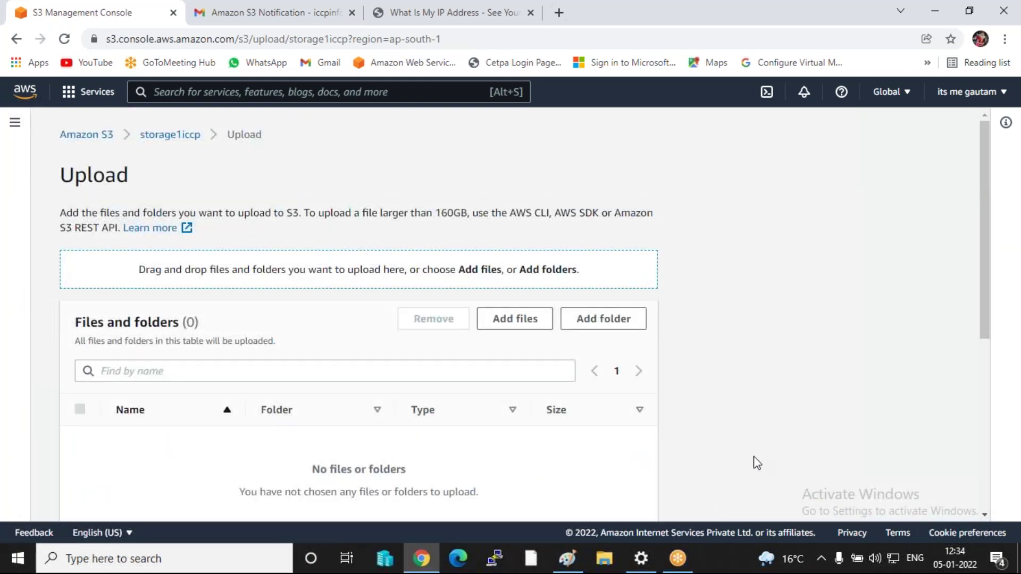
{"action": "left_click", "coordinate": [519, 322]}
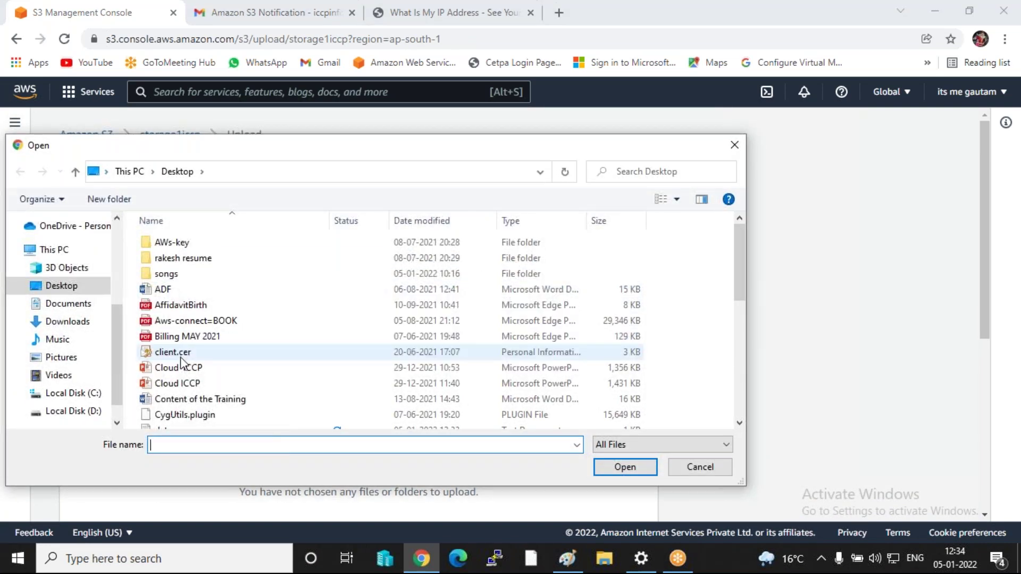
{"action": "scroll", "coordinate": [213, 346], "scroll_direction": "down", "scroll_amount": 1}
{"action": "left_click", "coordinate": [164, 389]}
{"action": "left_click", "coordinate": [637, 471]}
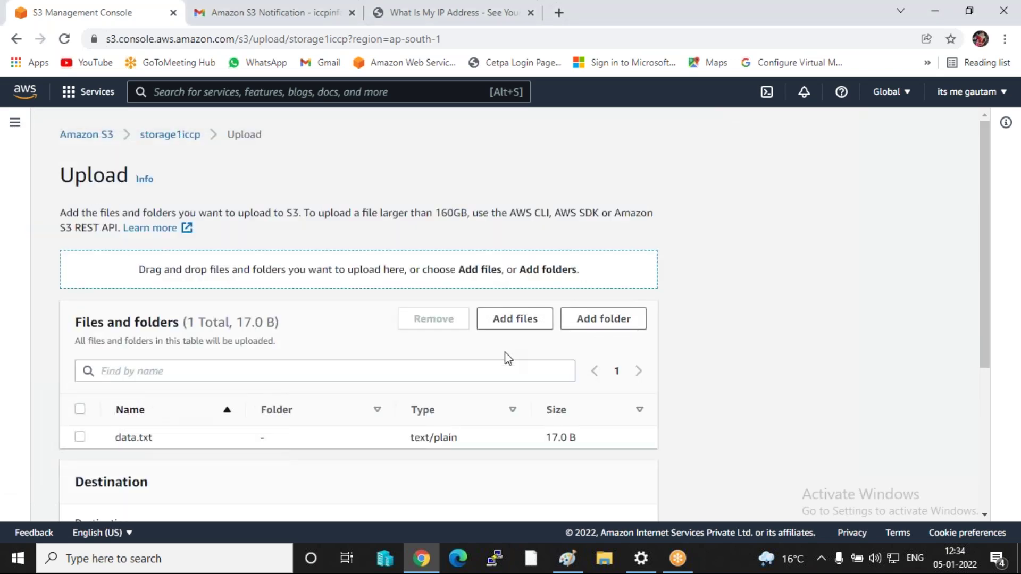
{"action": "scroll", "coordinate": [532, 372], "scroll_direction": "down", "scroll_amount": 5}
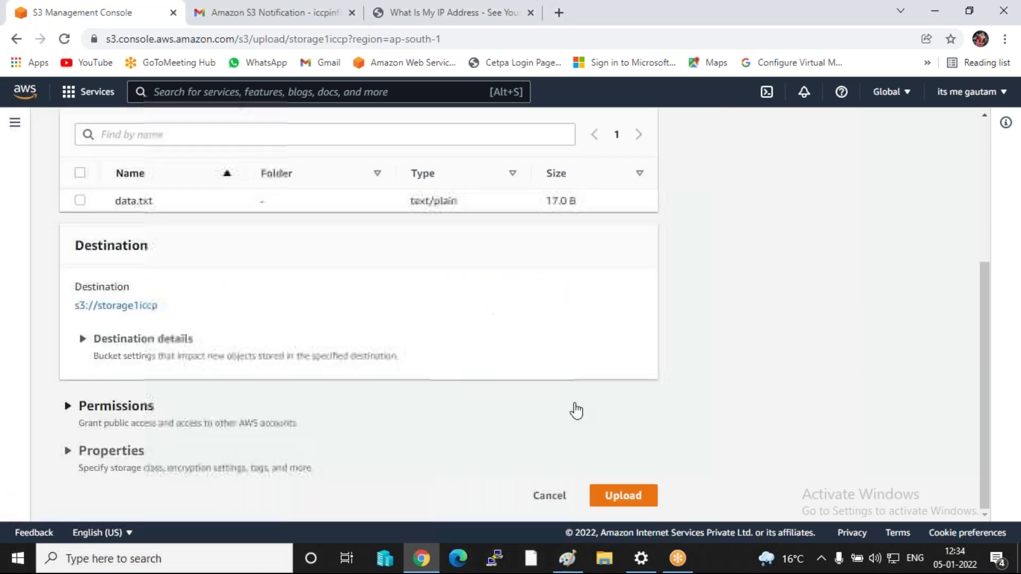
{"action": "left_click", "coordinate": [618, 479]}
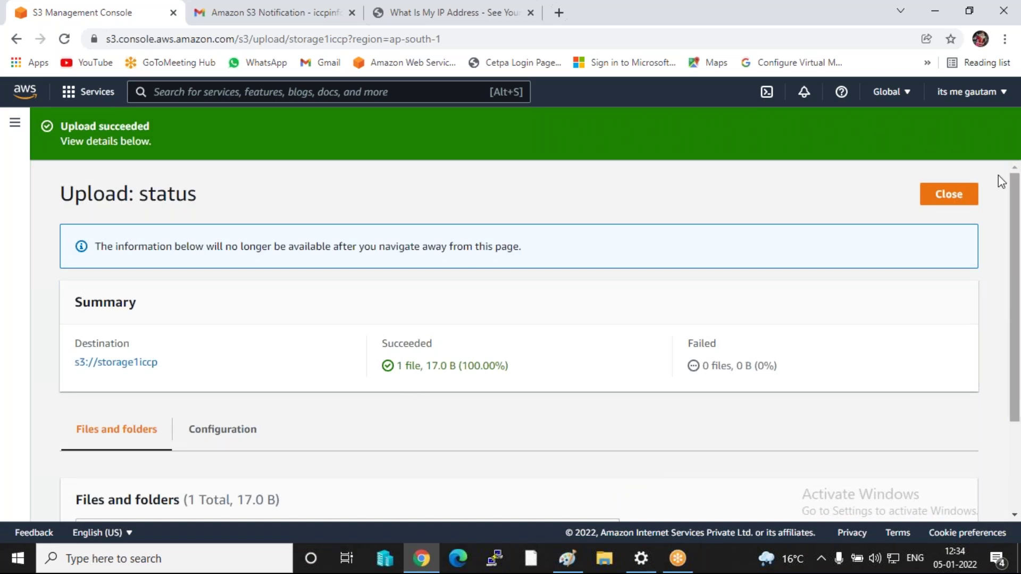
{"action": "left_click", "coordinate": [944, 196]}
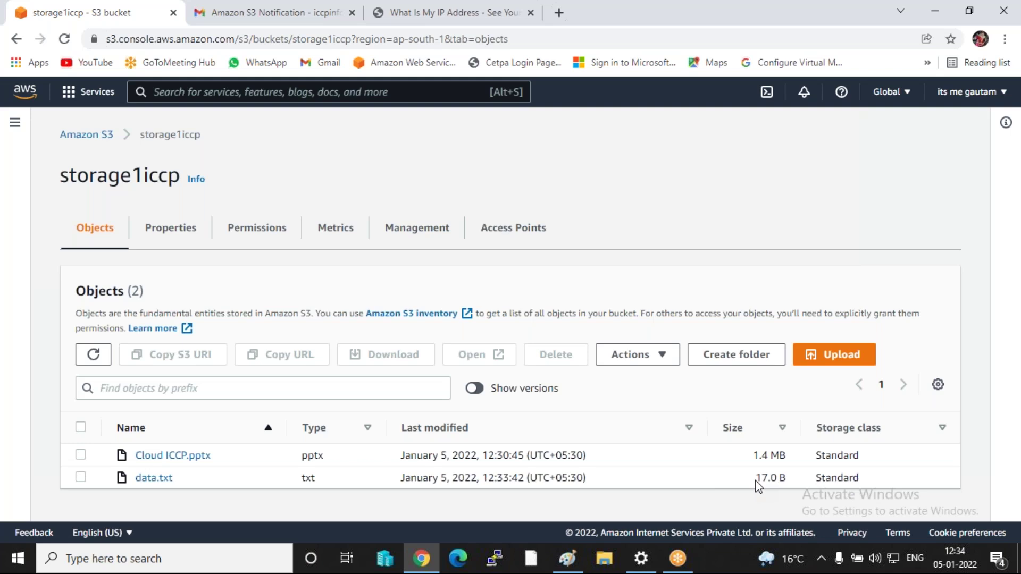
{"action": "left_click", "coordinate": [944, 12]}
- Change the data file's text to 'hello delhi day 3', save it, and bring the browser back
{"action": "left_click", "coordinate": [531, 371]}
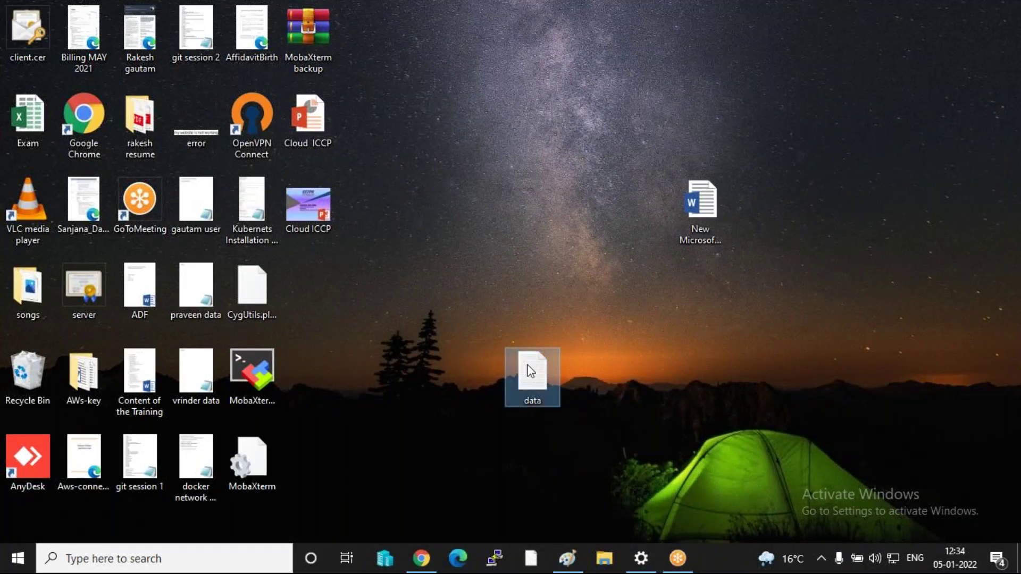
{"action": "double_click", "coordinate": [531, 371]}
{"action": "key", "text": "ctrl+a"}
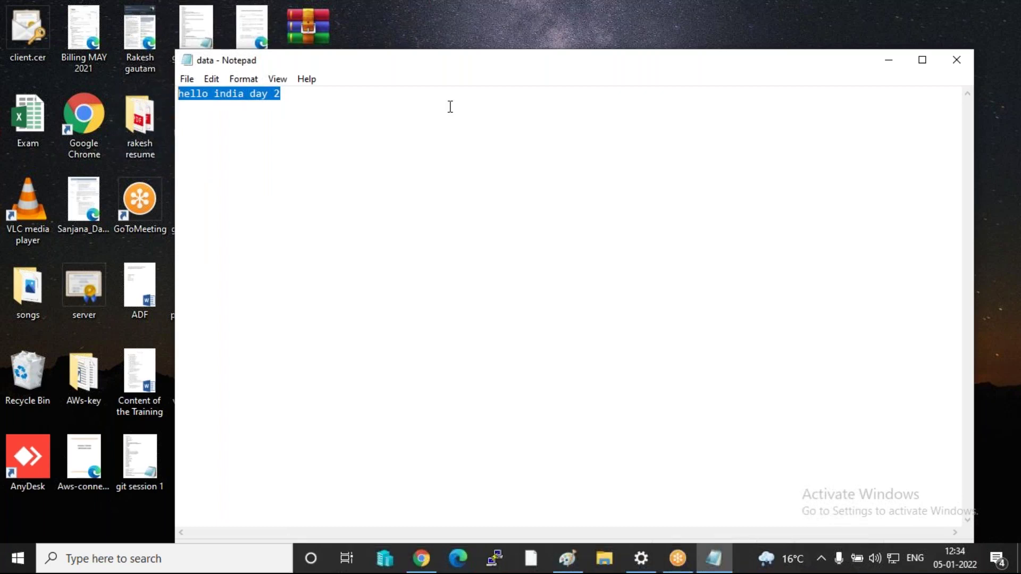
{"action": "type", "text": "hello delhi"}
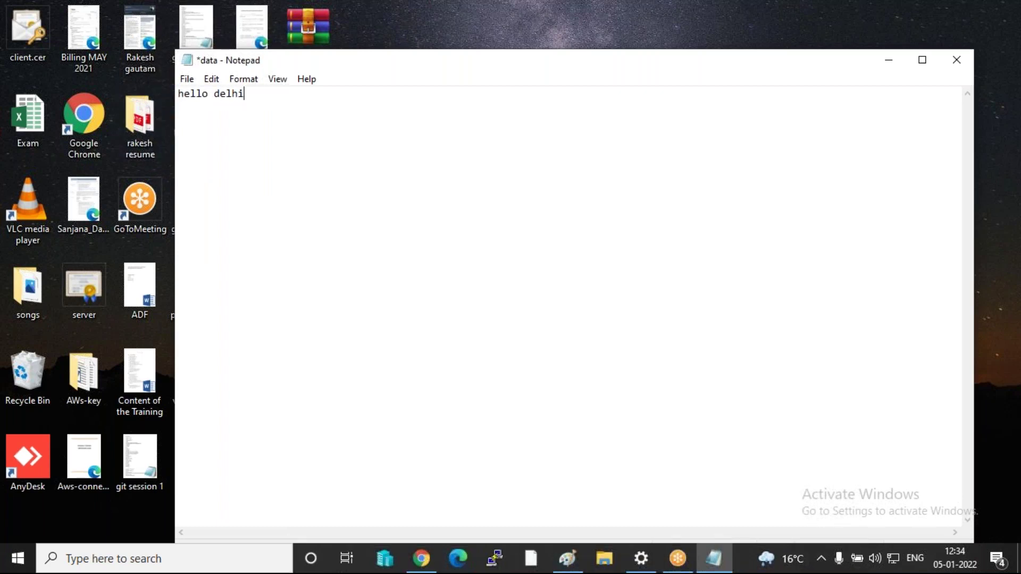
{"action": "type", "text": " day 3"}
{"action": "key", "text": "ctrl+s"}
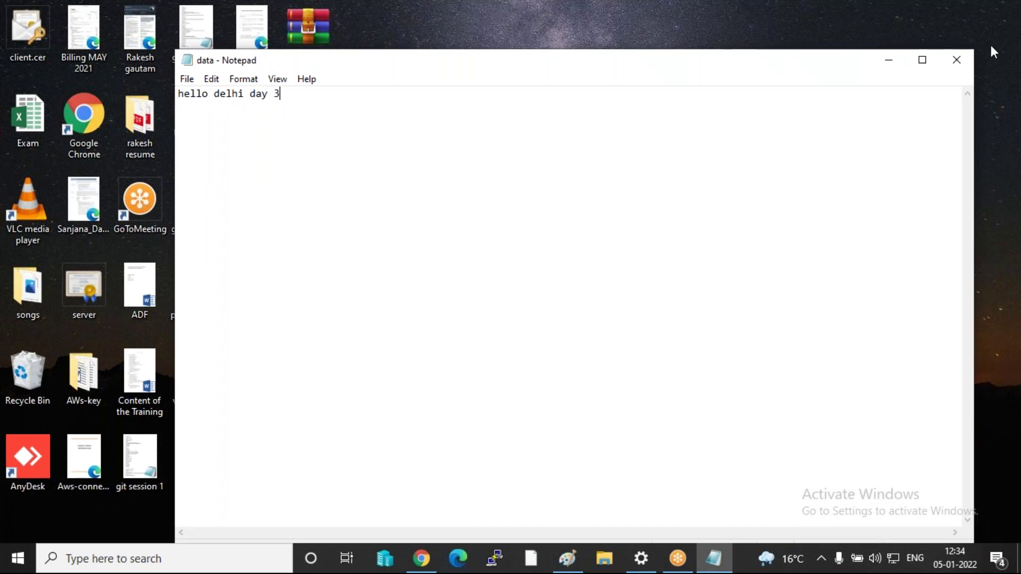
{"action": "left_click", "coordinate": [950, 65]}
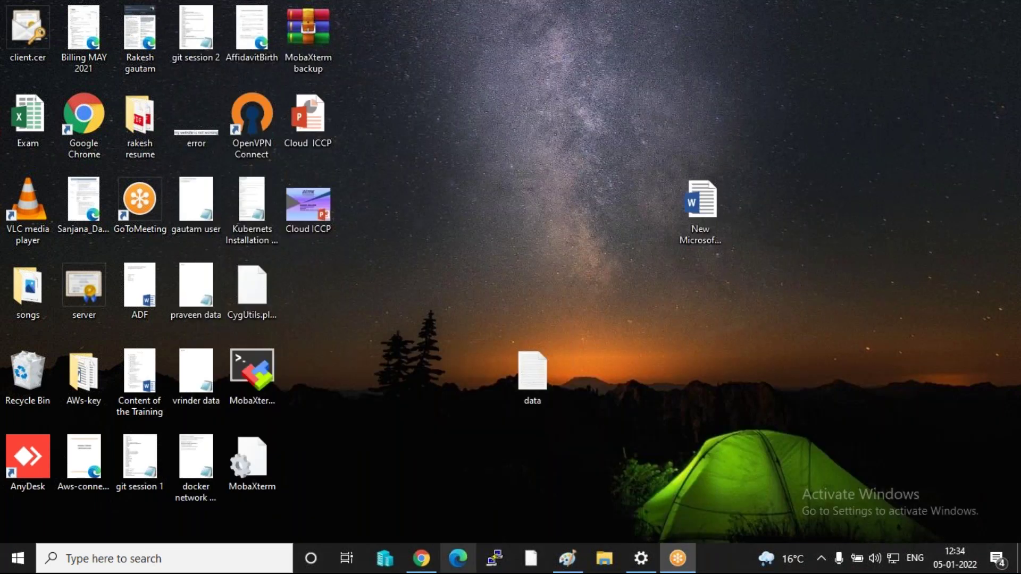
{"action": "left_click", "coordinate": [421, 558]}
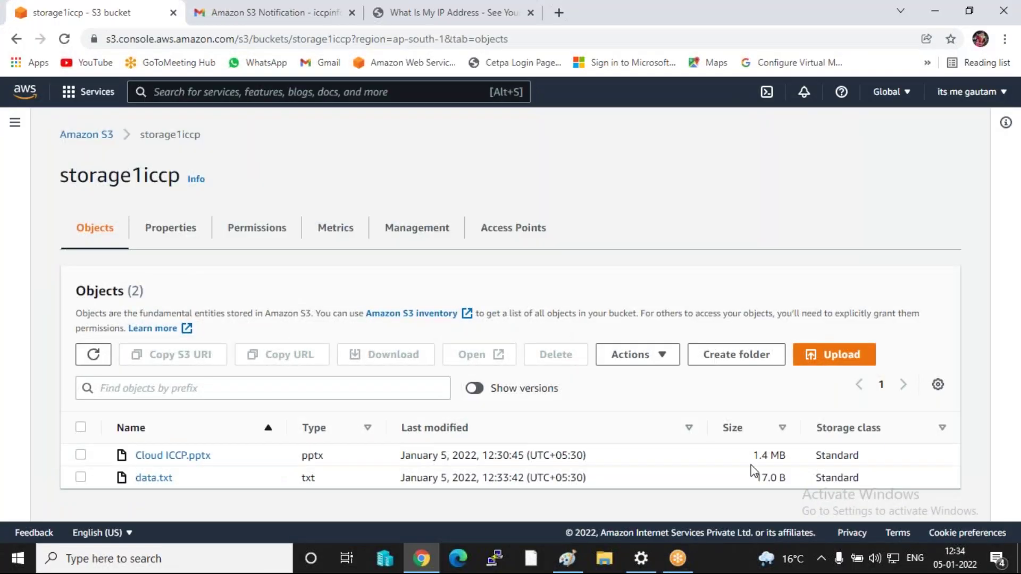
- Upload the edited data.txt from the Desktop to storage1iccp as a new version
{"action": "left_click", "coordinate": [845, 355]}
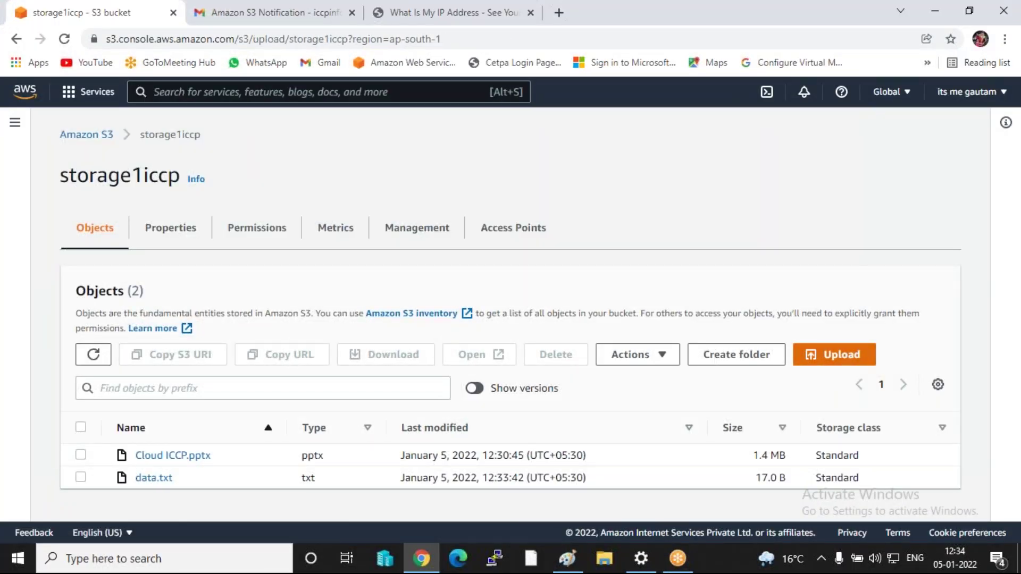
{"action": "scroll", "coordinate": [473, 209], "scroll_direction": "down", "scroll_amount": 3}
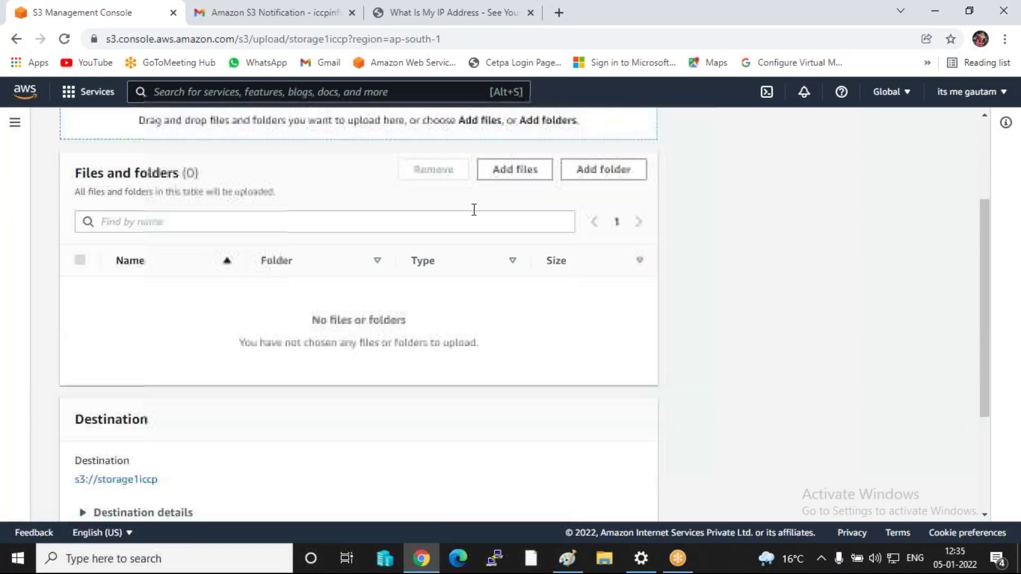
{"action": "left_click", "coordinate": [509, 175]}
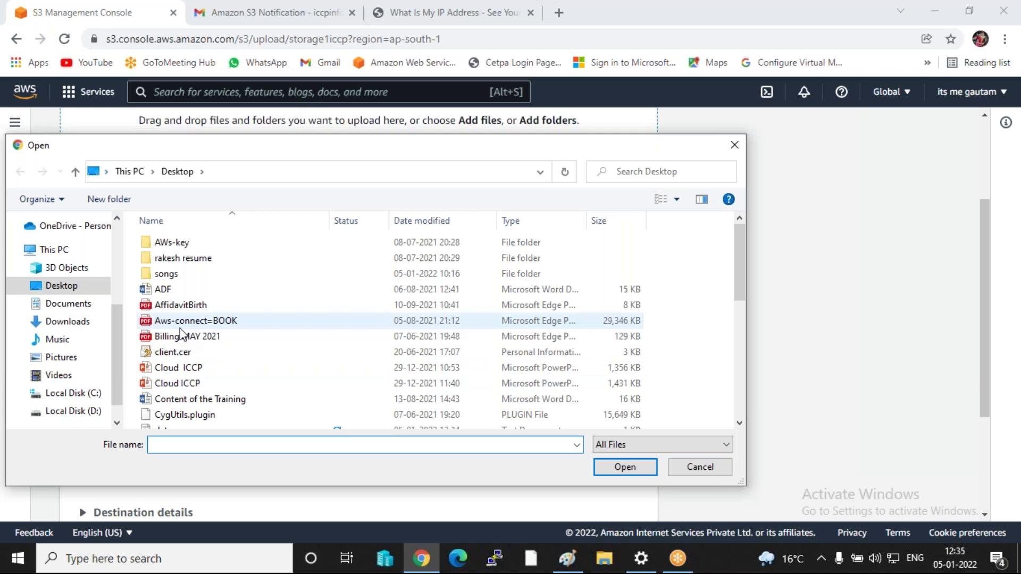
{"action": "scroll", "coordinate": [181, 383], "scroll_direction": "down", "scroll_amount": 2}
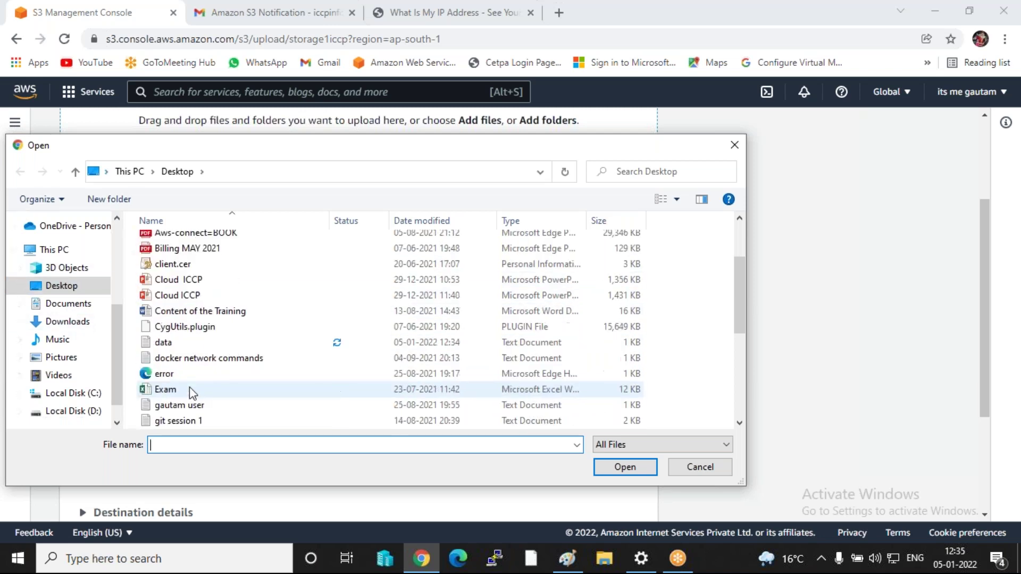
{"action": "double_click", "coordinate": [172, 343]}
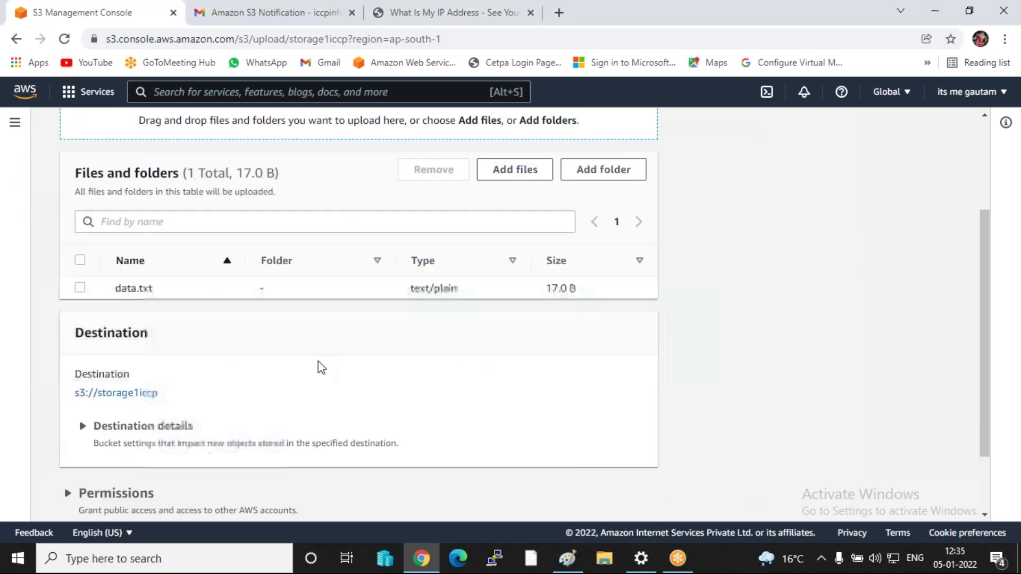
{"action": "scroll", "coordinate": [317, 365], "scroll_direction": "down", "scroll_amount": 3}
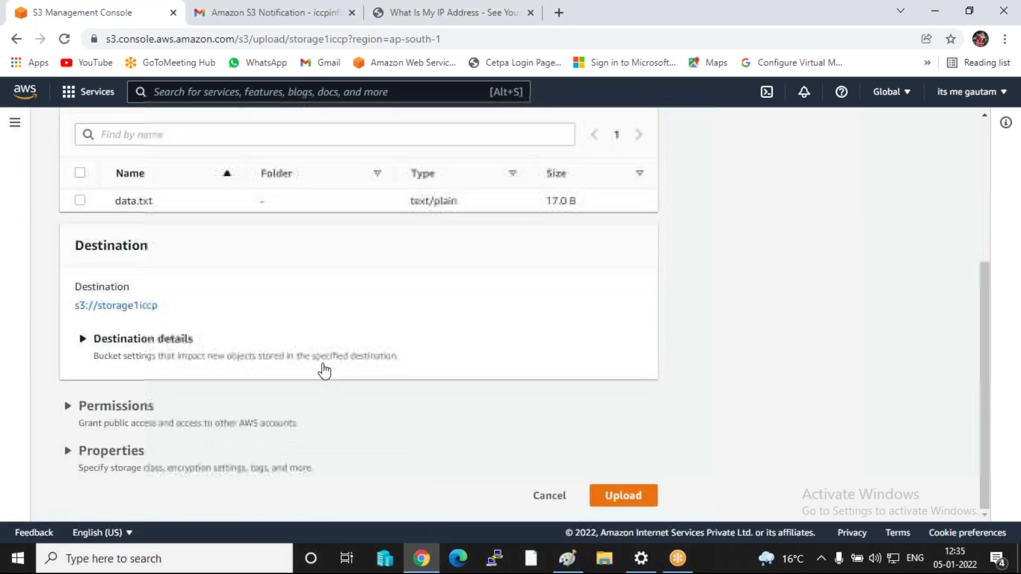
{"action": "left_click", "coordinate": [622, 492]}
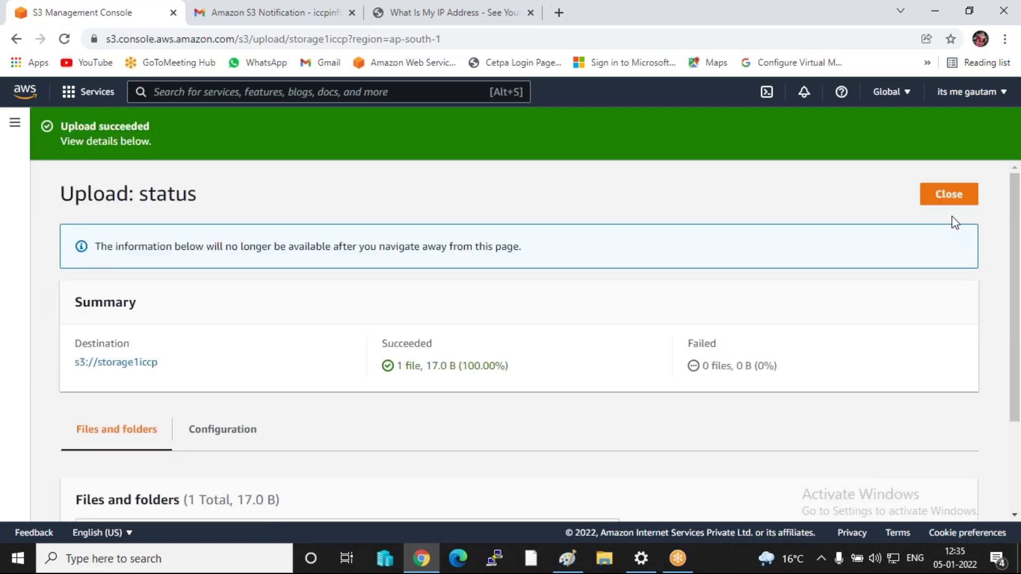
{"action": "left_click", "coordinate": [954, 207]}
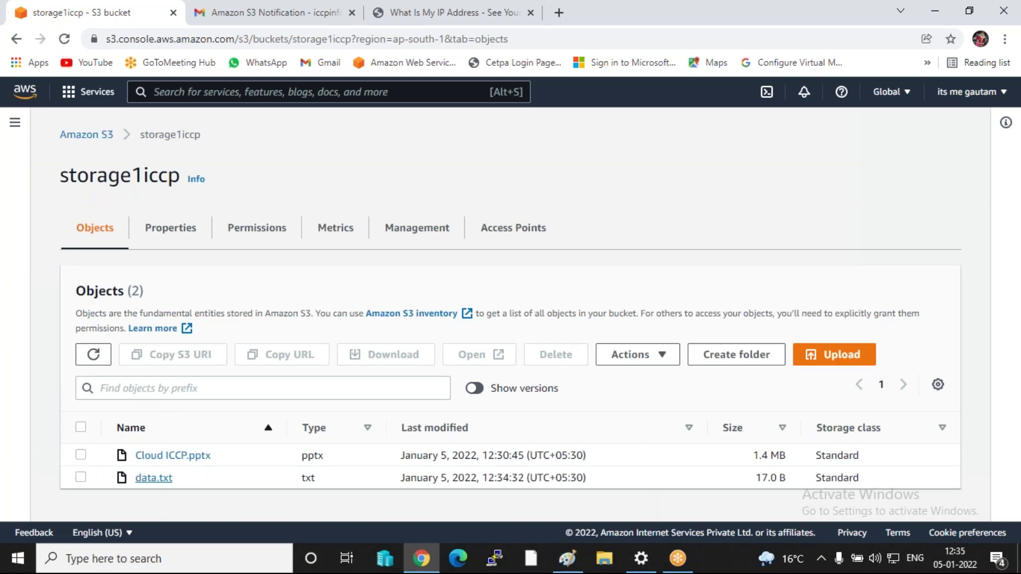
- Open the data.txt object's details page and show its Object actions menu
{"action": "left_click", "coordinate": [153, 478]}
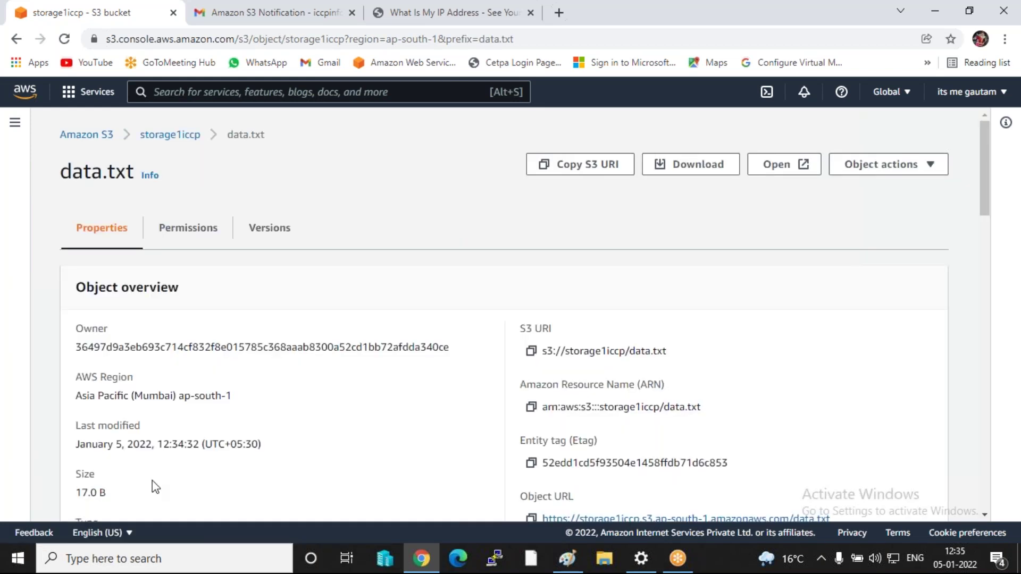
{"action": "scroll", "coordinate": [525, 309], "scroll_direction": "down", "scroll_amount": 4}
{"action": "scroll", "coordinate": [748, 205], "scroll_direction": "up", "scroll_amount": 4}
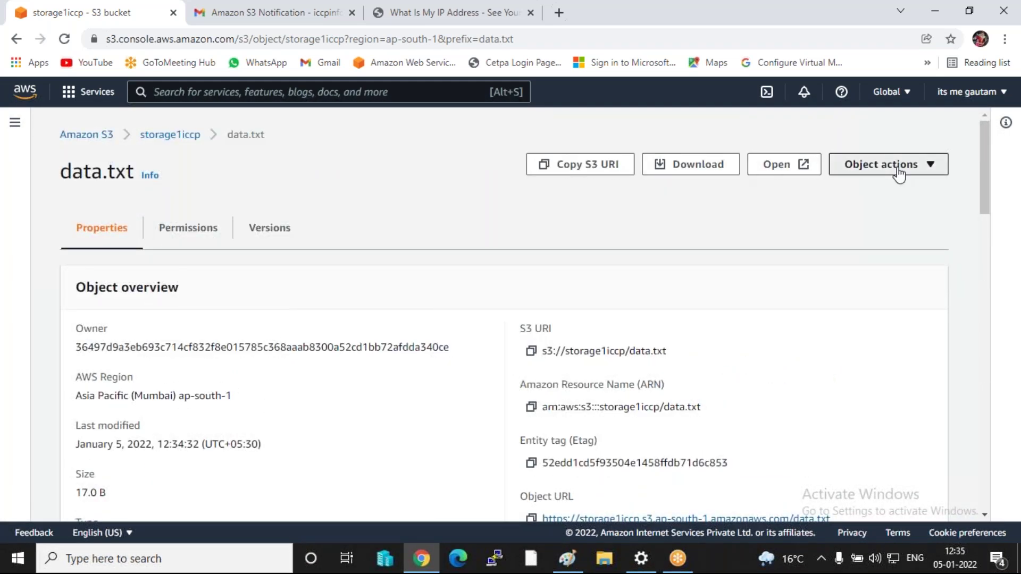
{"action": "left_click", "coordinate": [898, 169]}
{"action": "scroll", "coordinate": [860, 341], "scroll_direction": "down", "scroll_amount": 1}
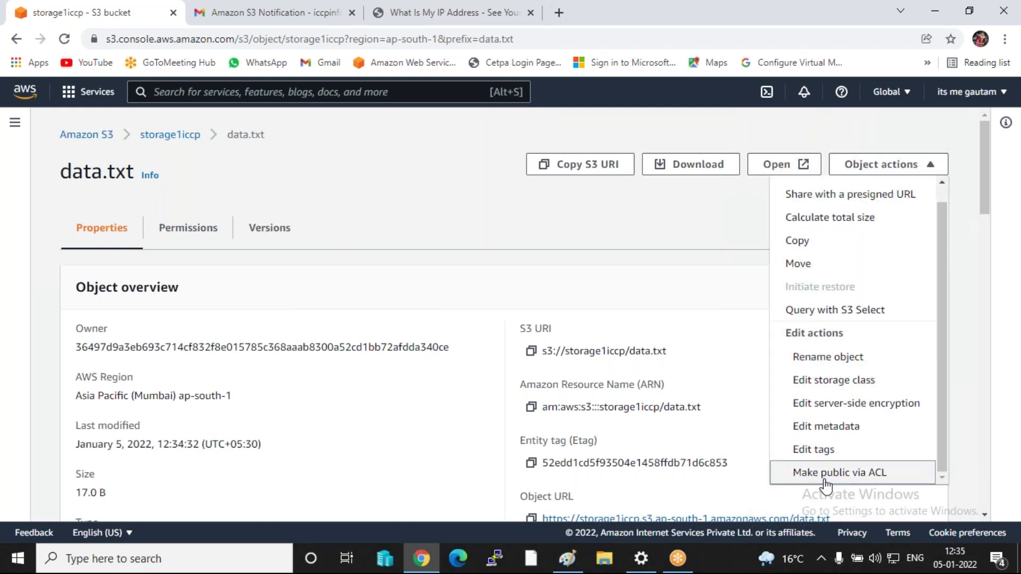
- Copy data.txt's object URL and load it in a new tab, which returns AccessDenied
{"action": "left_click", "coordinate": [541, 278]}
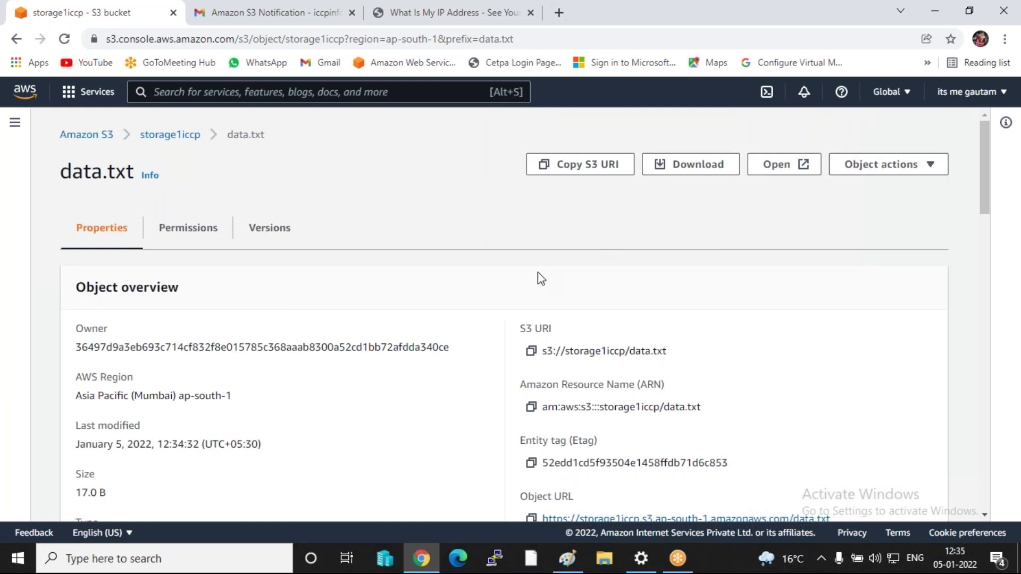
{"action": "scroll", "coordinate": [617, 410], "scroll_direction": "down", "scroll_amount": 1}
{"action": "left_click", "coordinate": [531, 445]}
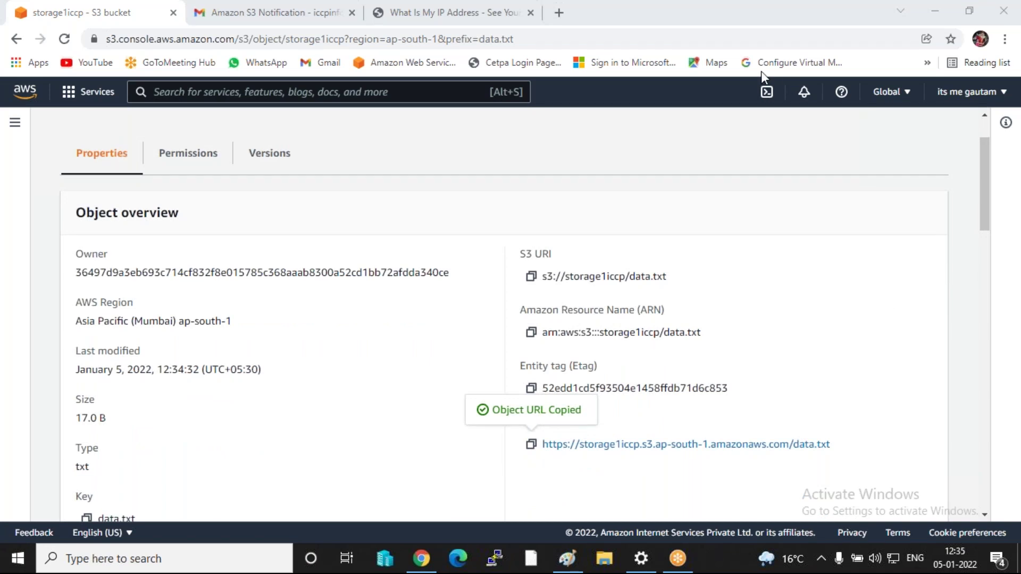
{"action": "left_click", "coordinate": [554, 13]}
{"action": "left_click", "coordinate": [437, 40]}
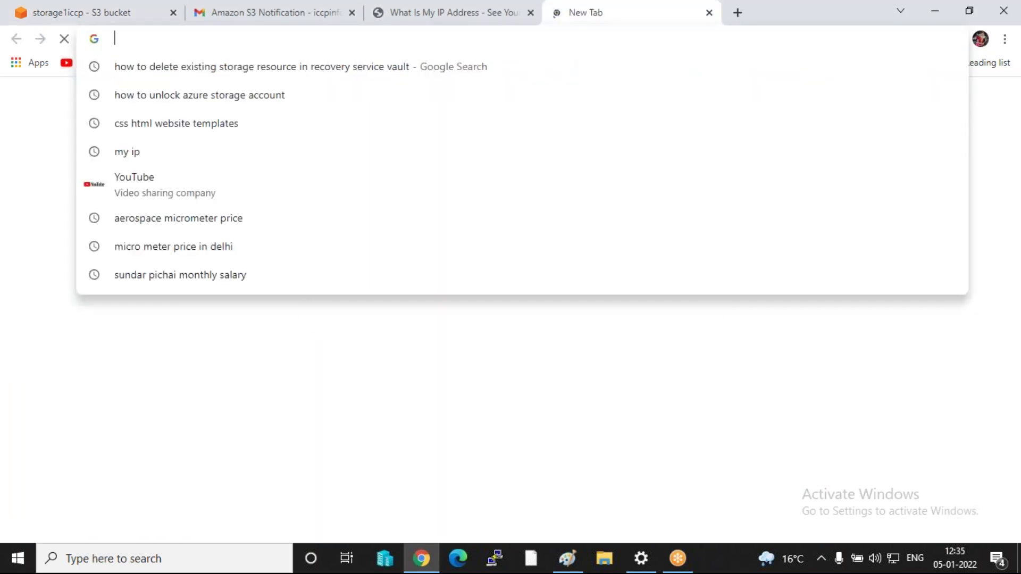
{"action": "key", "text": "ctrl+v"}
{"action": "key", "text": "Return"}
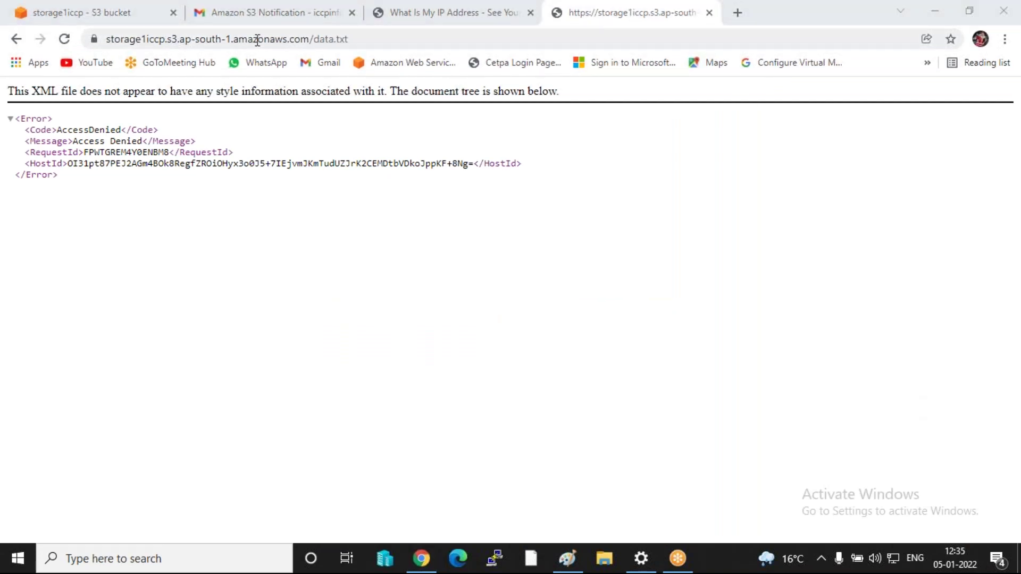
{"action": "left_click", "coordinate": [75, 12]}
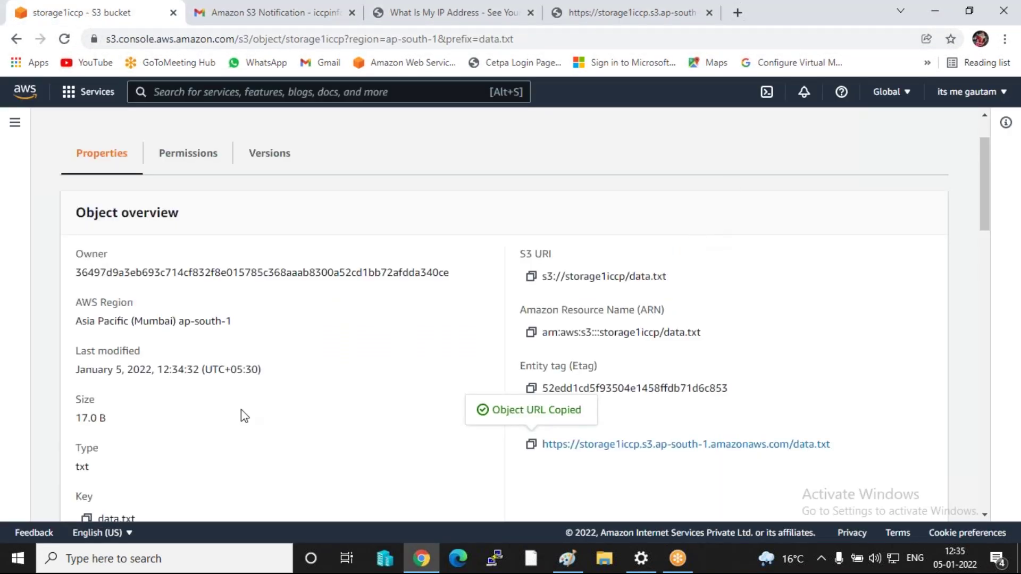
- Make data.txt public using Object actions > Make public via ACL, and confirm
{"action": "scroll", "coordinate": [473, 307], "scroll_direction": "up", "scroll_amount": 3}
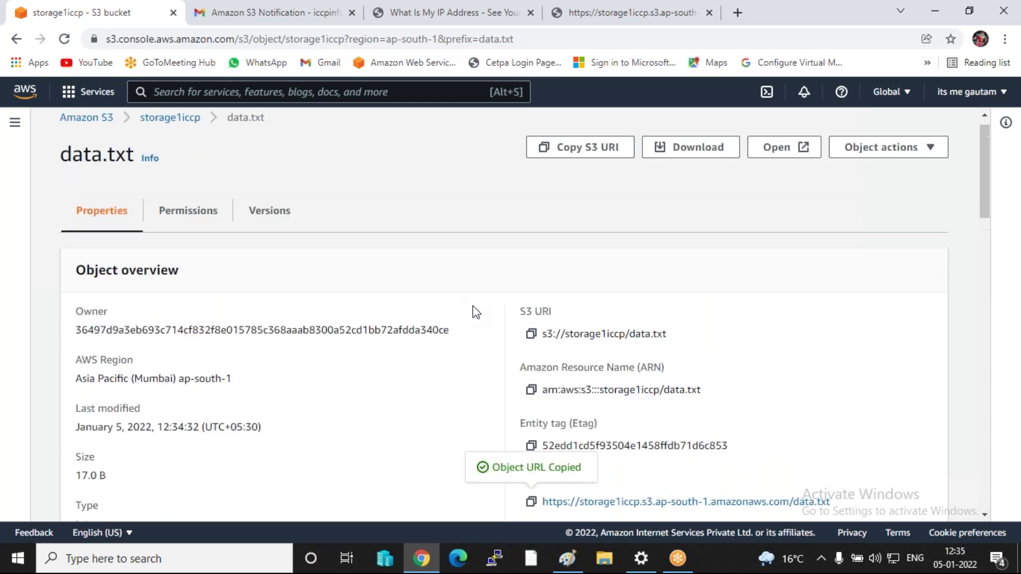
{"action": "left_click", "coordinate": [894, 170]}
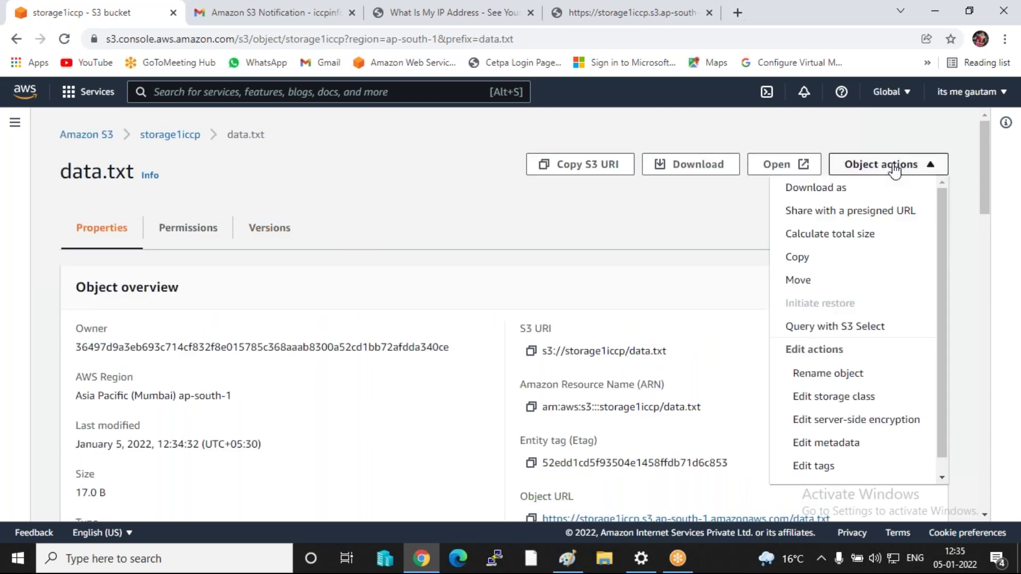
{"action": "scroll", "coordinate": [823, 423], "scroll_direction": "down", "scroll_amount": 1}
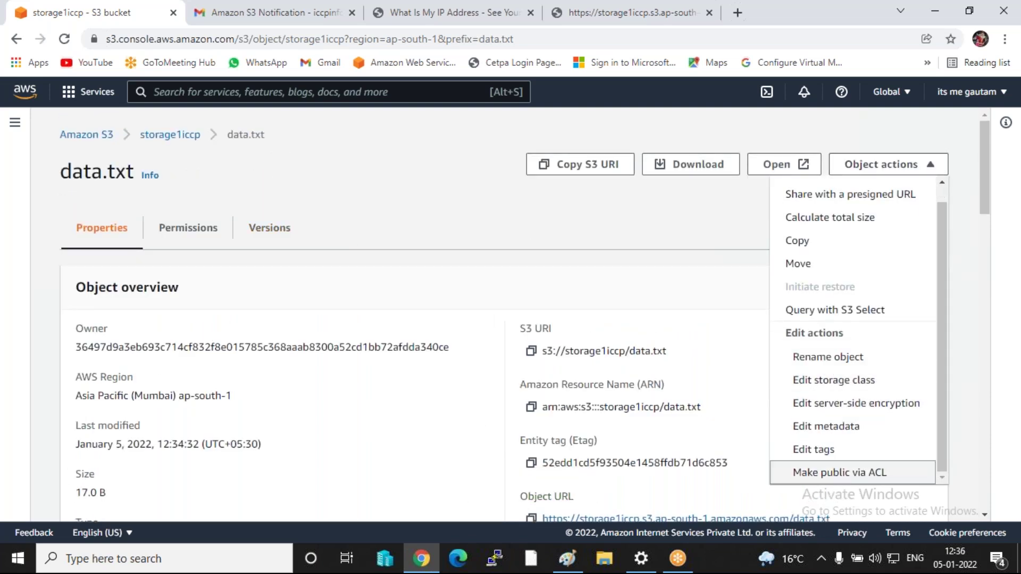
{"action": "left_click", "coordinate": [832, 473]}
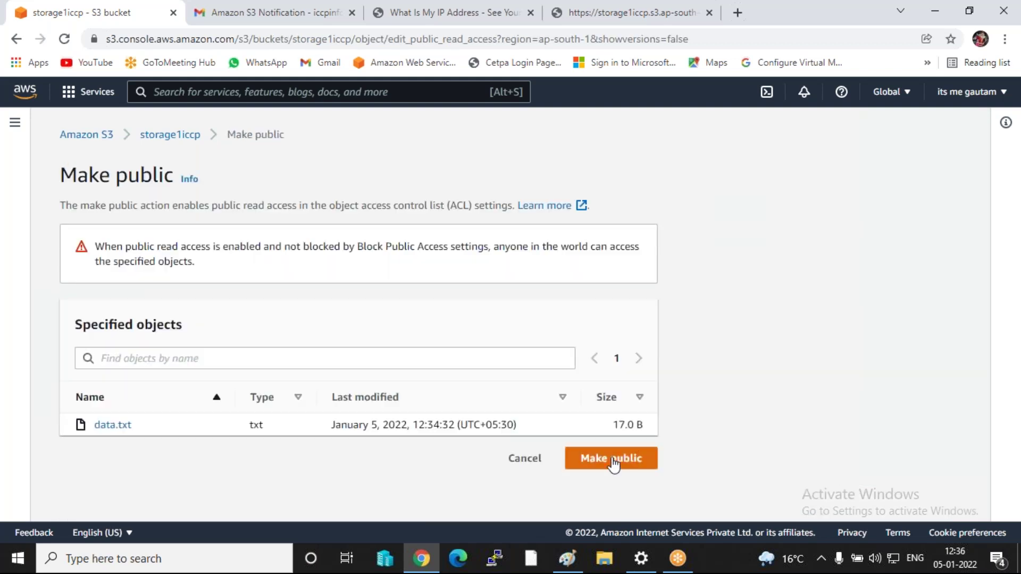
{"action": "left_click", "coordinate": [612, 461]}
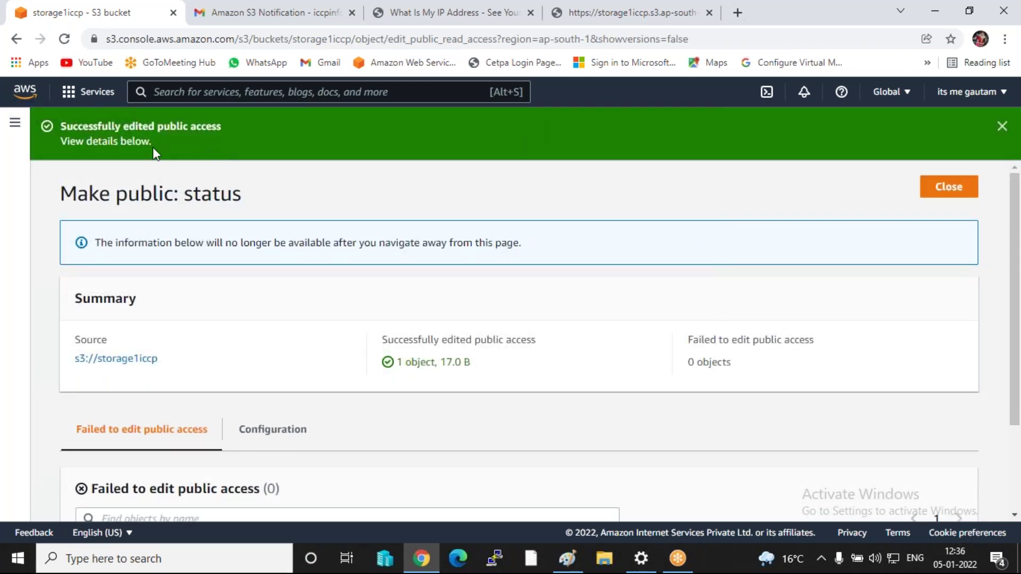
{"action": "left_click", "coordinate": [953, 194]}
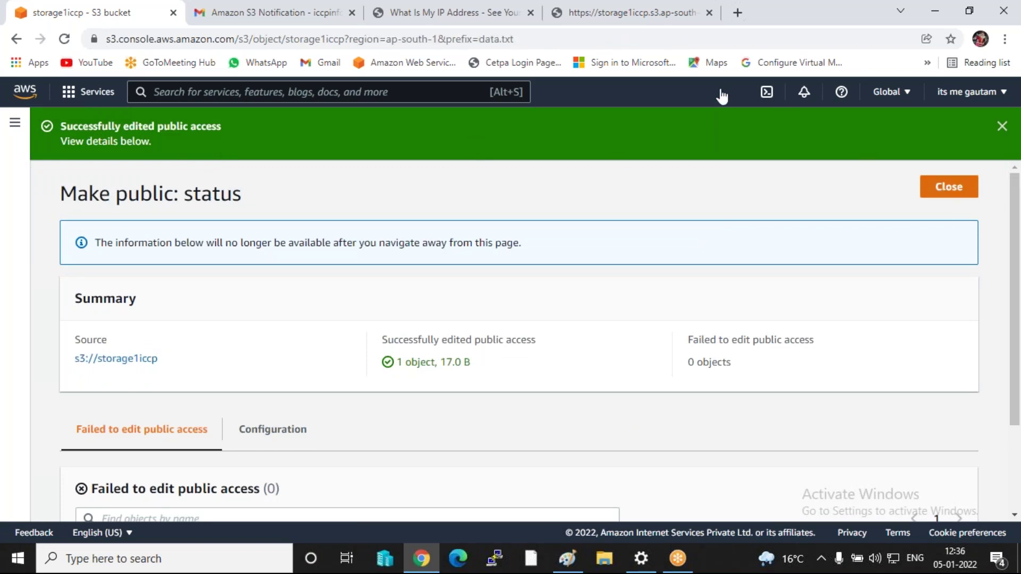
{"action": "left_click", "coordinate": [627, 13]}
- Recheck the object URL, open the current data.txt ('hello delhi day 3'), then open the local data file
{"action": "left_click", "coordinate": [64, 39]}
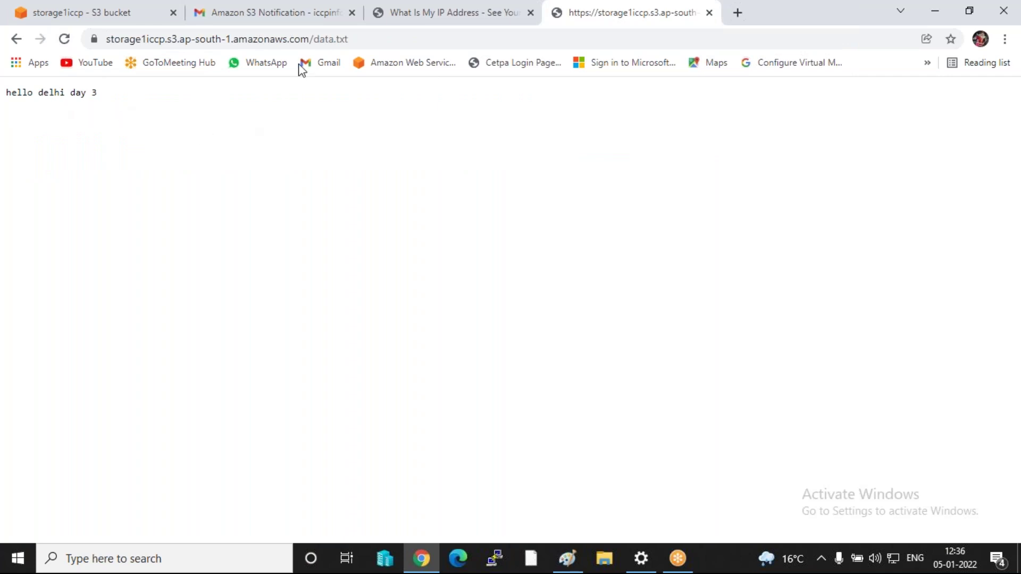
{"action": "left_click", "coordinate": [84, 20]}
{"action": "left_click", "coordinate": [168, 138]}
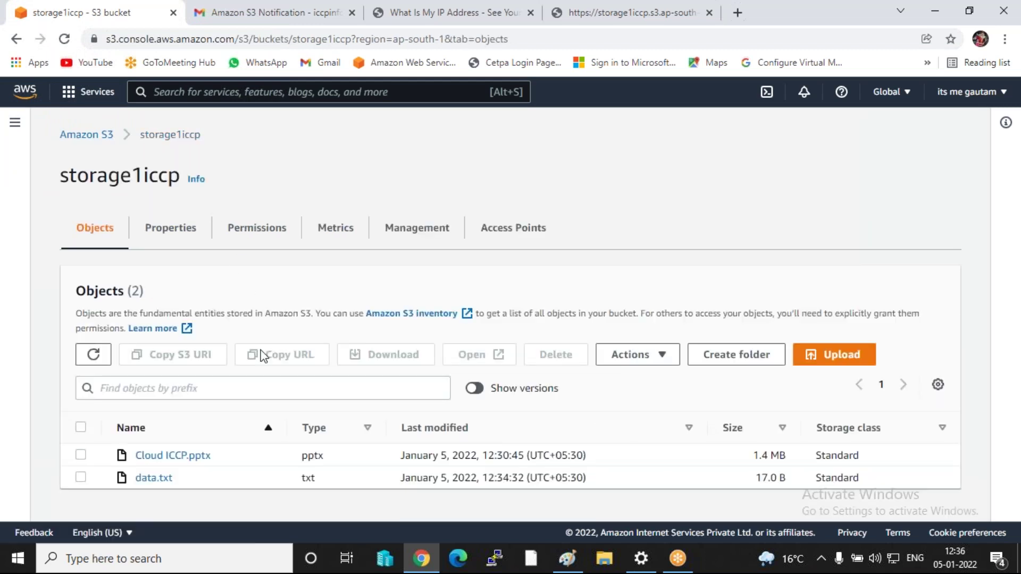
{"action": "left_click", "coordinate": [160, 481]}
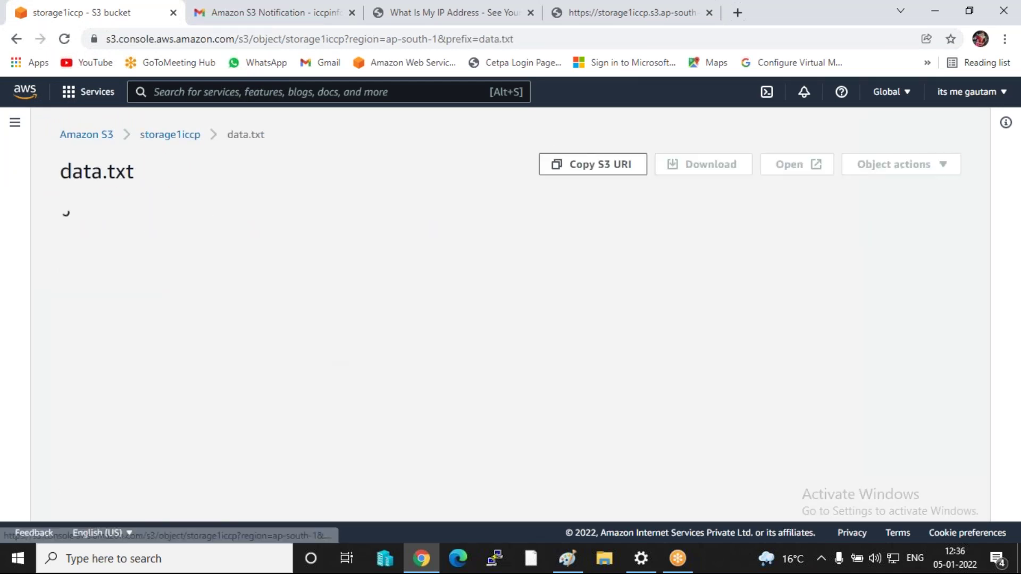
{"action": "left_click", "coordinate": [708, 12]}
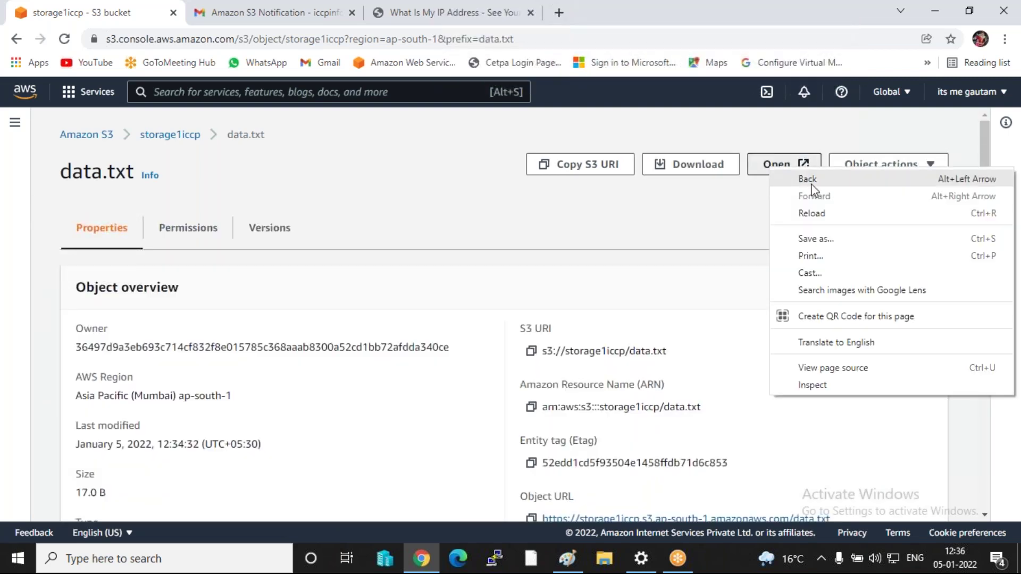
{"action": "left_click", "coordinate": [750, 164]}
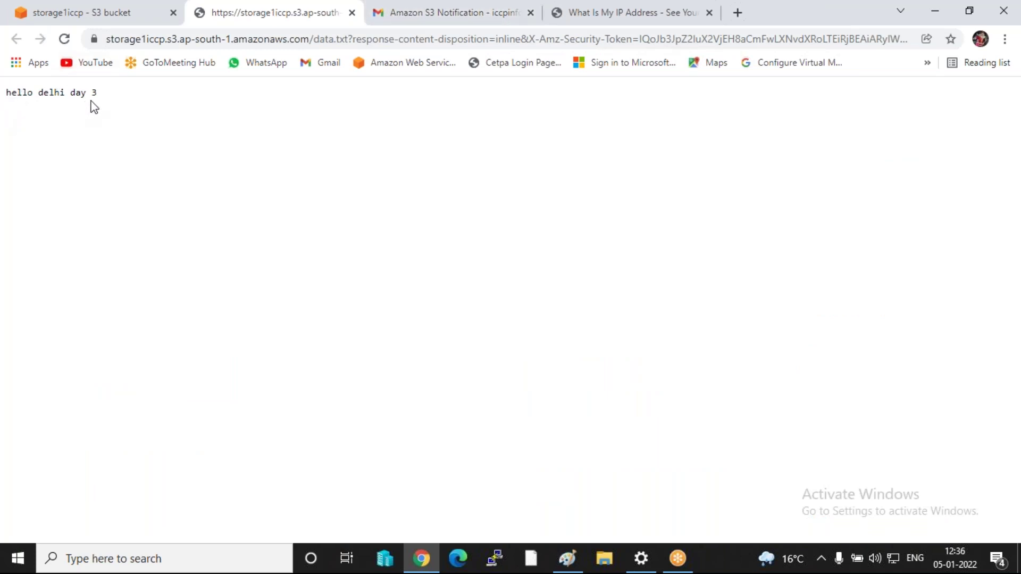
{"action": "left_click", "coordinate": [934, 11]}
{"action": "double_click", "coordinate": [513, 362]}
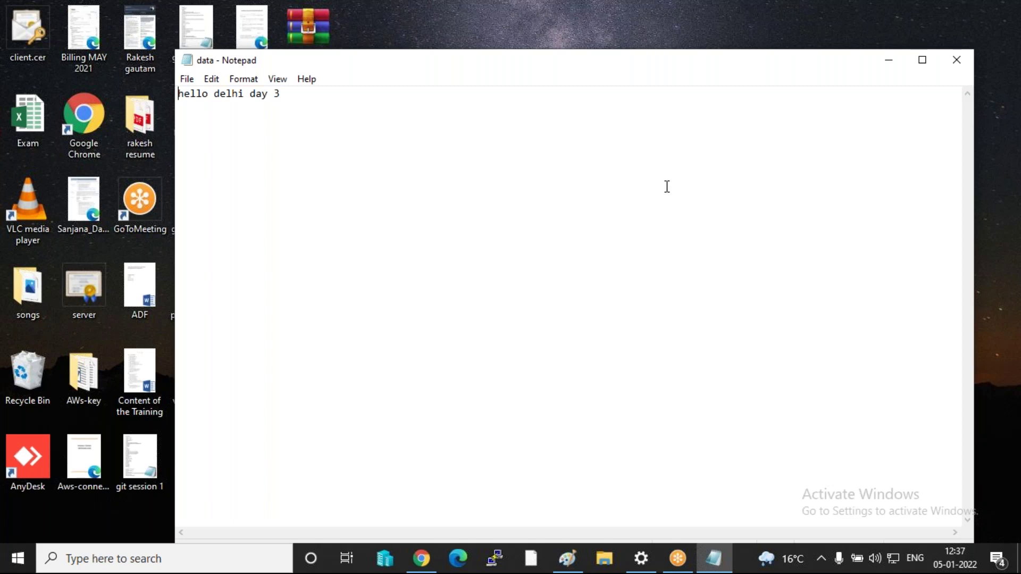
- Read the local data file in Notepad, which says 'hello delhi day 3'
{"action": "left_click", "coordinate": [999, 284]}
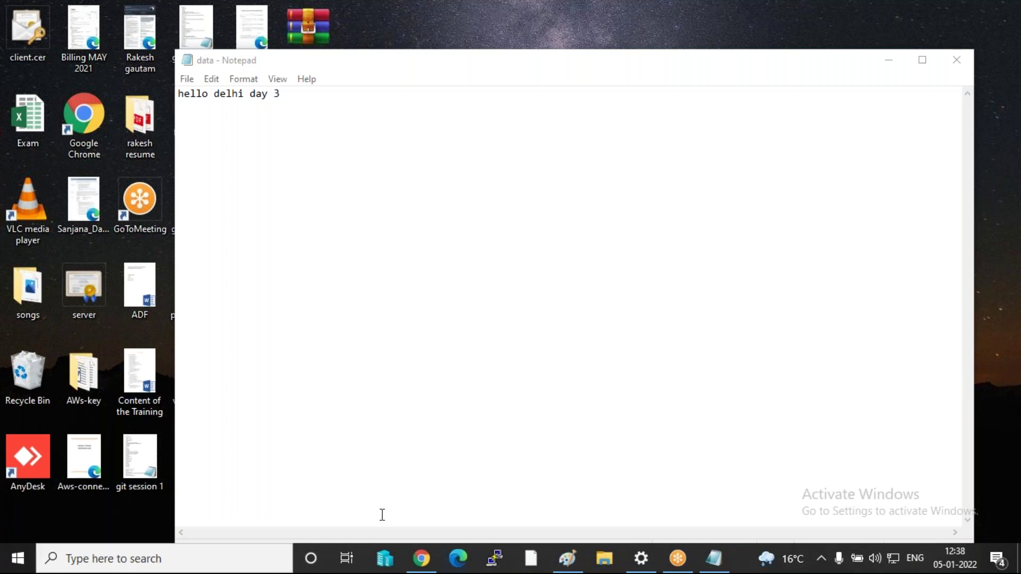
- Return to the storage1iccp bucket in Chrome and turn on Show versions
{"action": "left_click", "coordinate": [419, 560]}
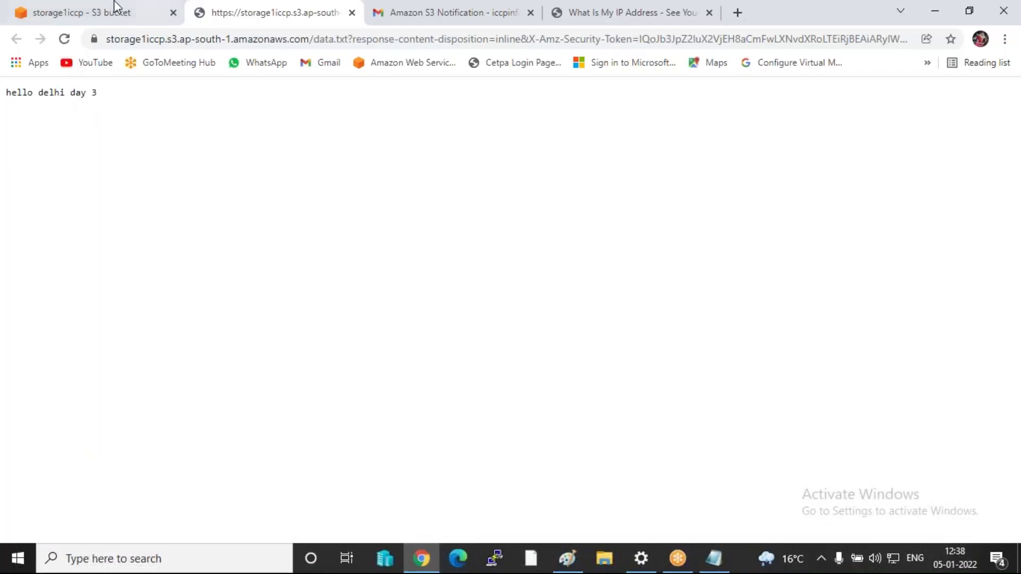
{"action": "left_click", "coordinate": [75, 13]}
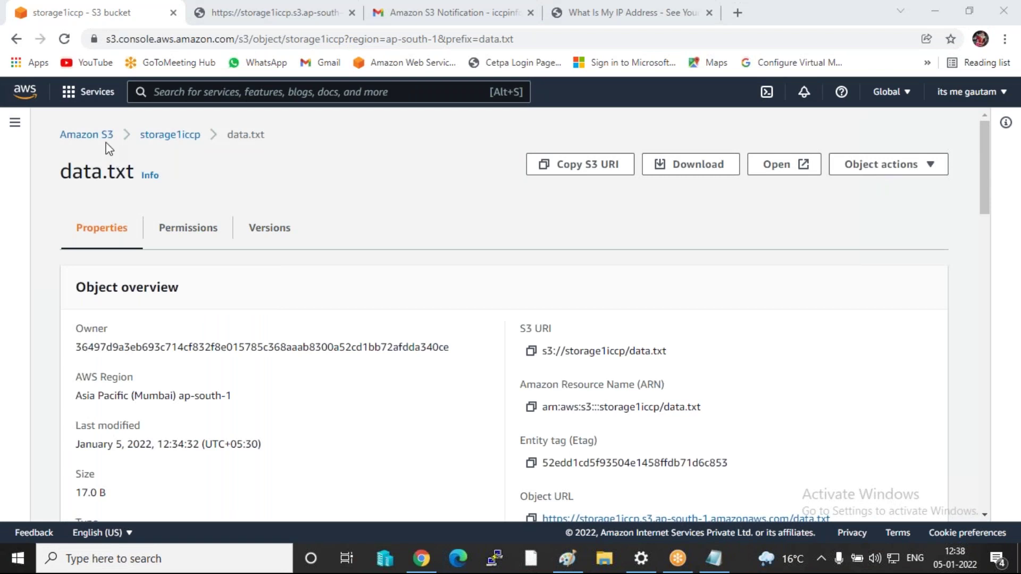
{"action": "left_click", "coordinate": [200, 137]}
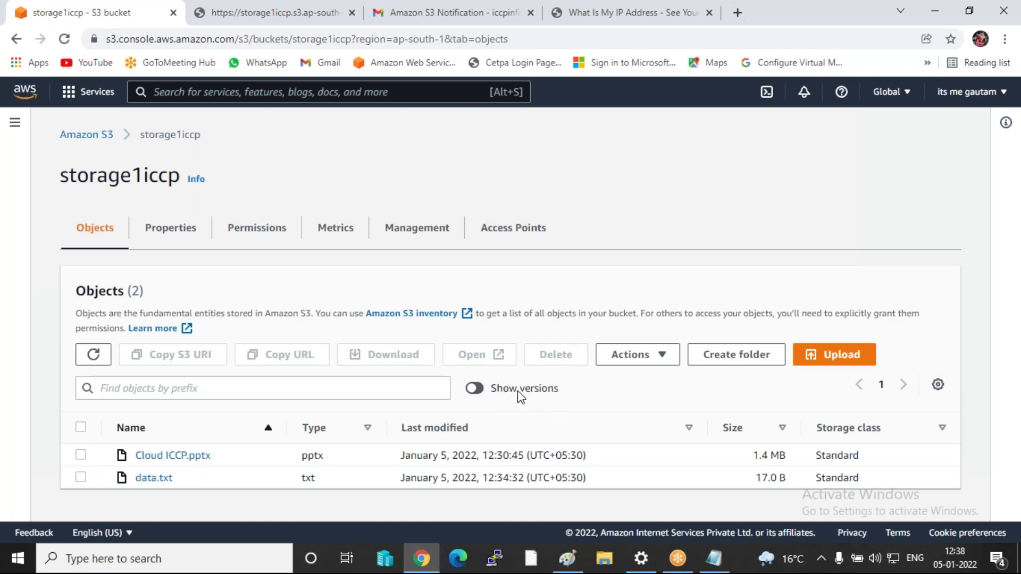
{"action": "left_click", "coordinate": [475, 389]}
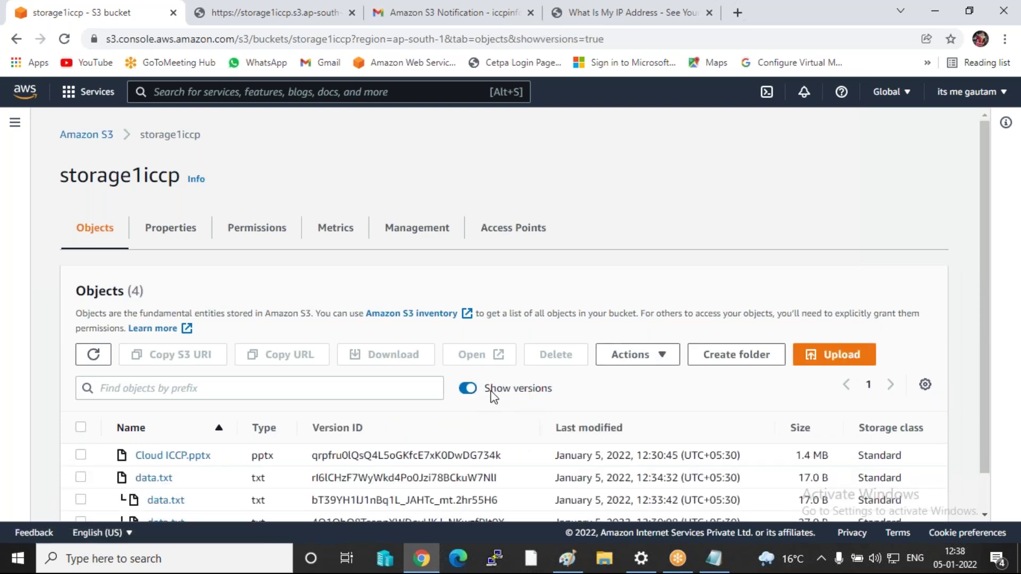
- Open the oldest data.txt version in a new tab, then go to the S3 notification e-mail
{"action": "scroll", "coordinate": [257, 510], "scroll_direction": "down", "scroll_amount": 2}
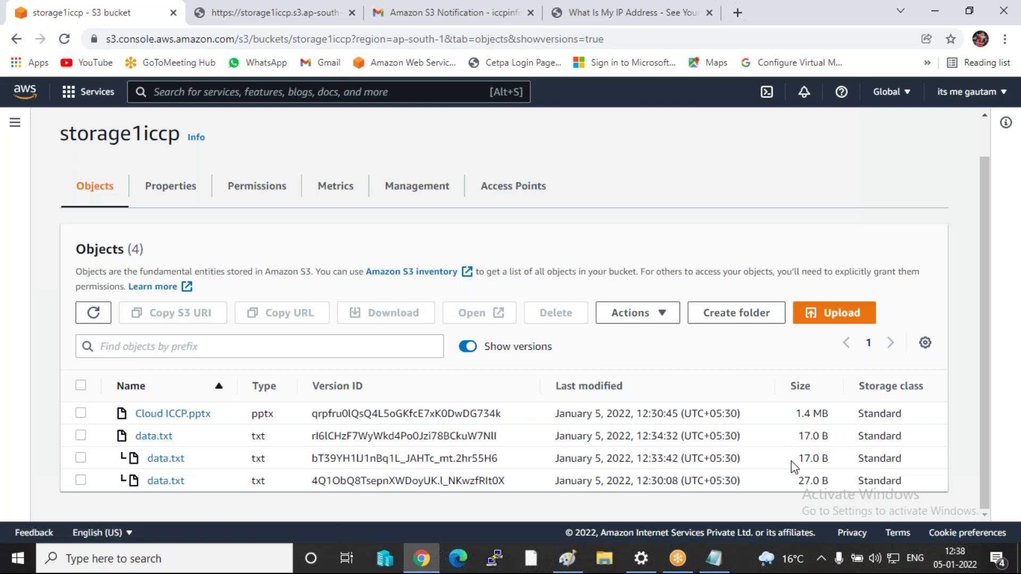
{"action": "right_click", "coordinate": [167, 483]}
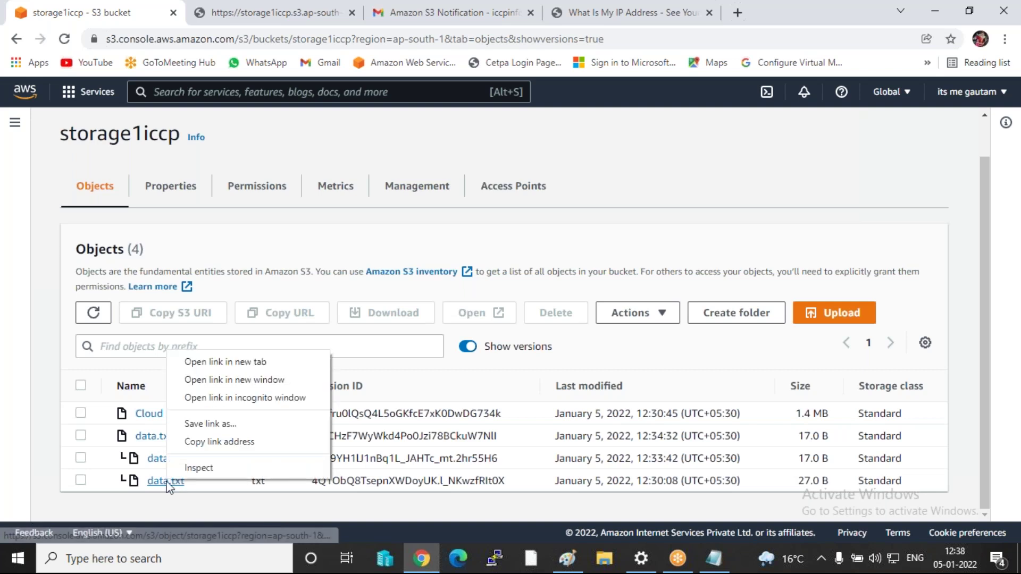
{"action": "left_click", "coordinate": [211, 363]}
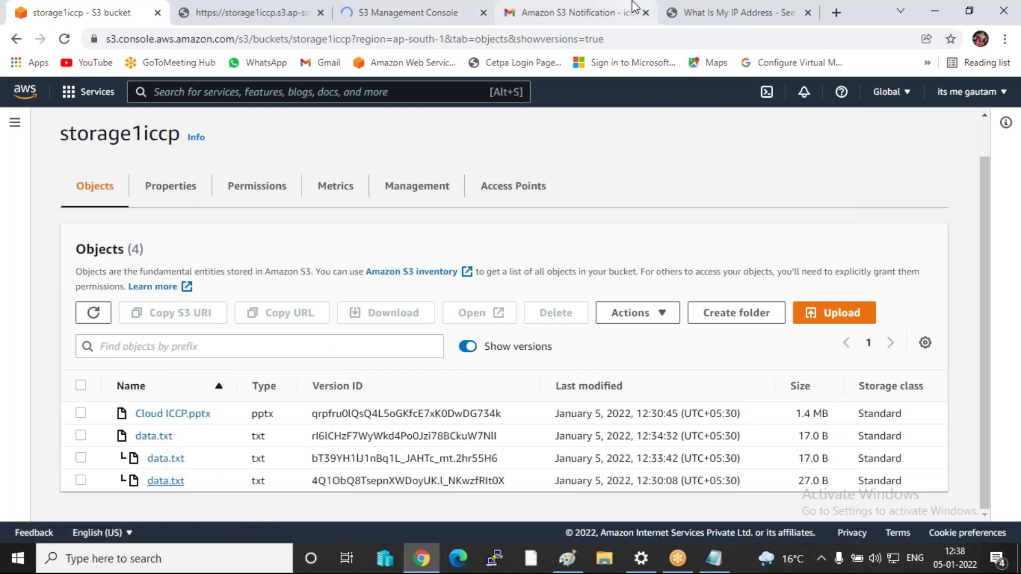
{"action": "left_click", "coordinate": [399, 16]}
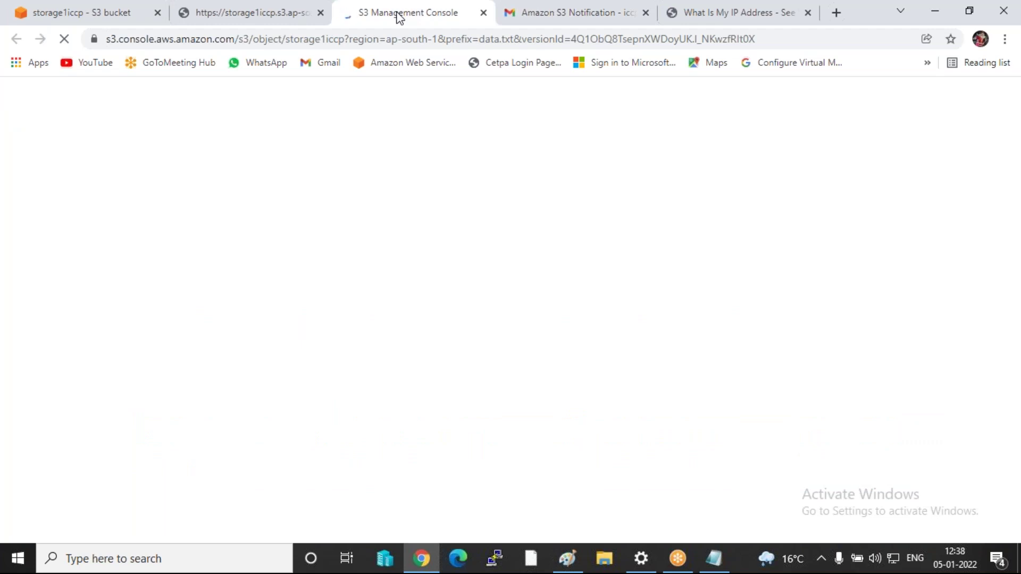
{"action": "left_click", "coordinate": [483, 13]}
{"action": "left_click", "coordinate": [232, 14]}
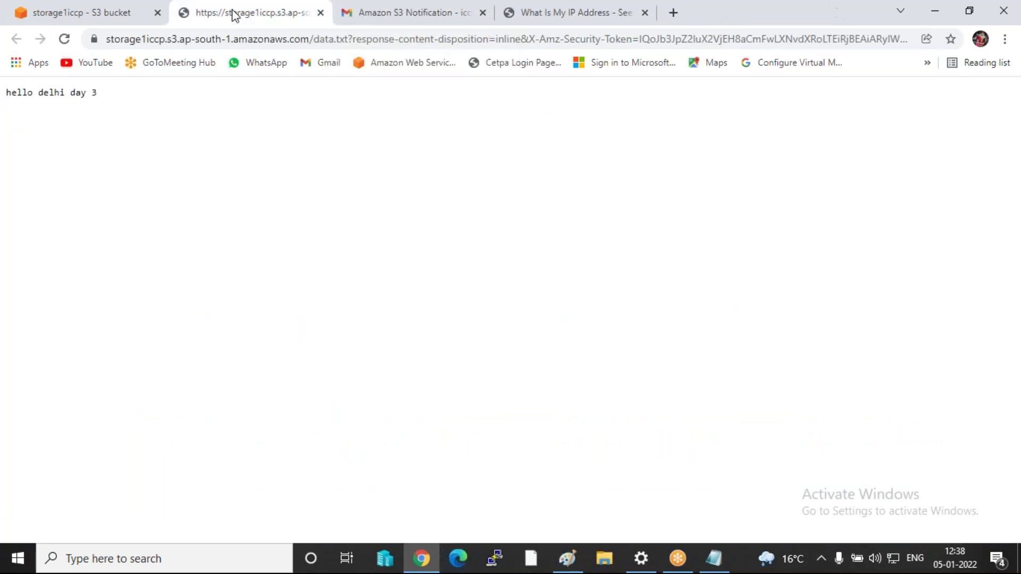
{"action": "left_click", "coordinate": [366, 12]}
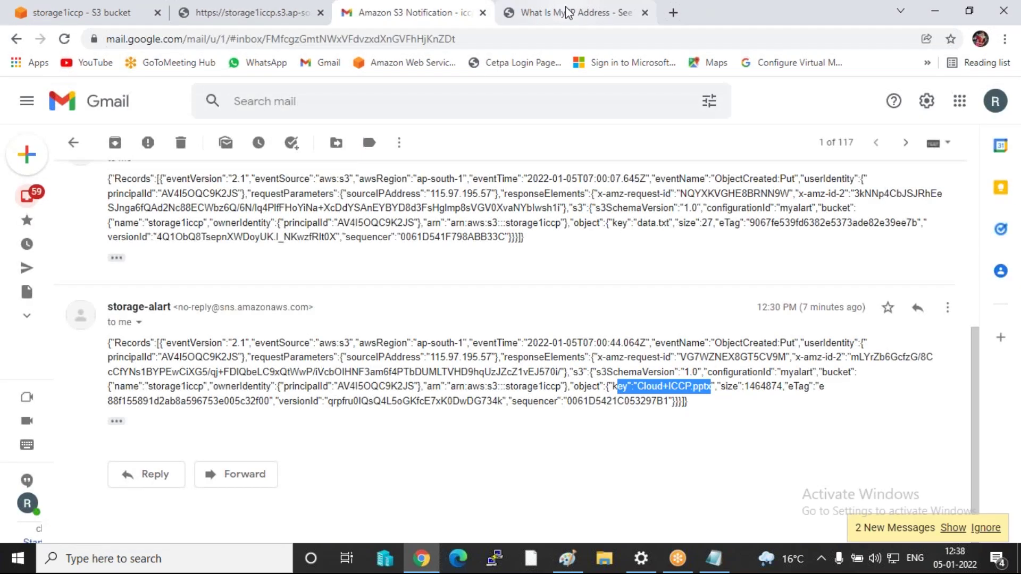
- Highlight this computer's public IPv4 address to match the notification's source IP
{"action": "left_click", "coordinate": [559, 13]}
{"action": "left_click_drag", "start_coordinate": [197, 330], "coordinate": [287, 331]}
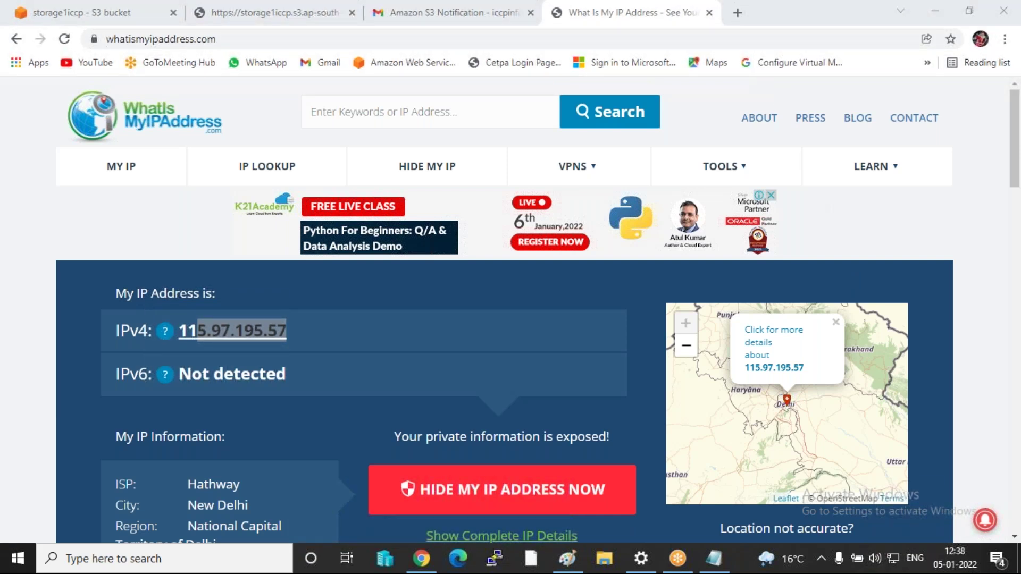
- Open the oldest data.txt version ('welcome to india day 1 work'), then return to the versions list
{"action": "left_click", "coordinate": [91, 13]}
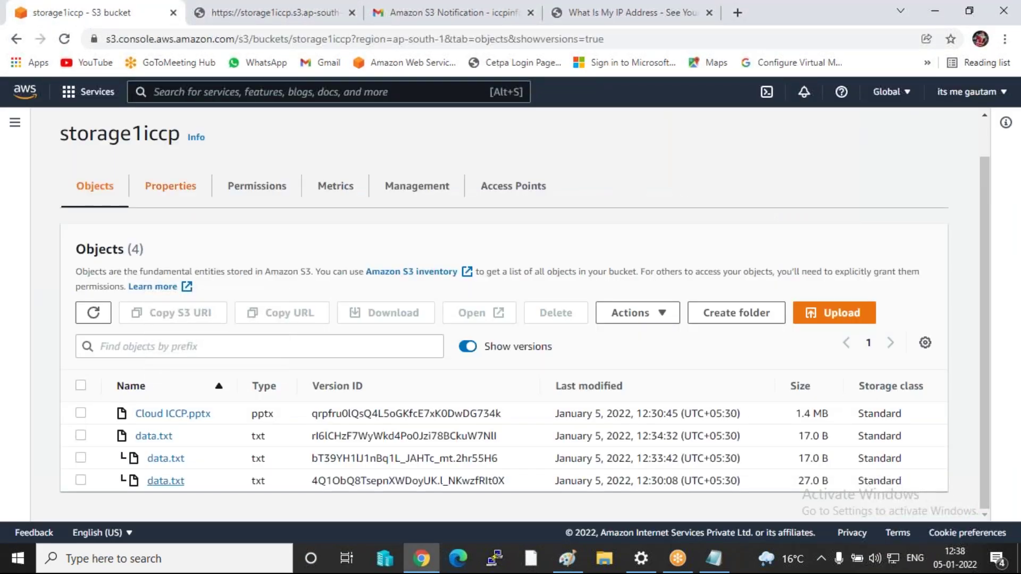
{"action": "left_click", "coordinate": [166, 481]}
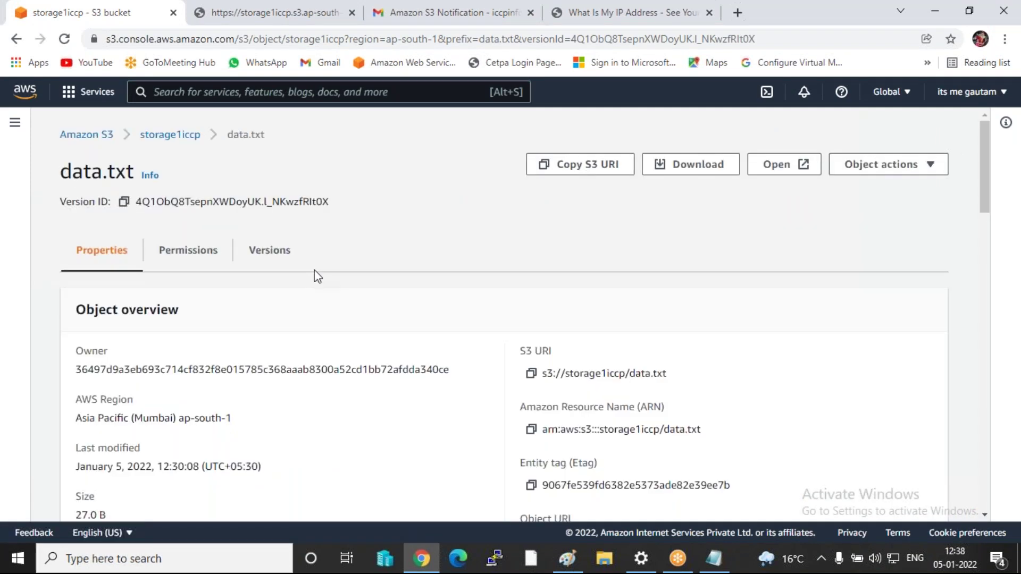
{"action": "scroll", "coordinate": [318, 277], "scroll_direction": "down", "scroll_amount": 4}
{"action": "scroll", "coordinate": [318, 276], "scroll_direction": "up", "scroll_amount": 2}
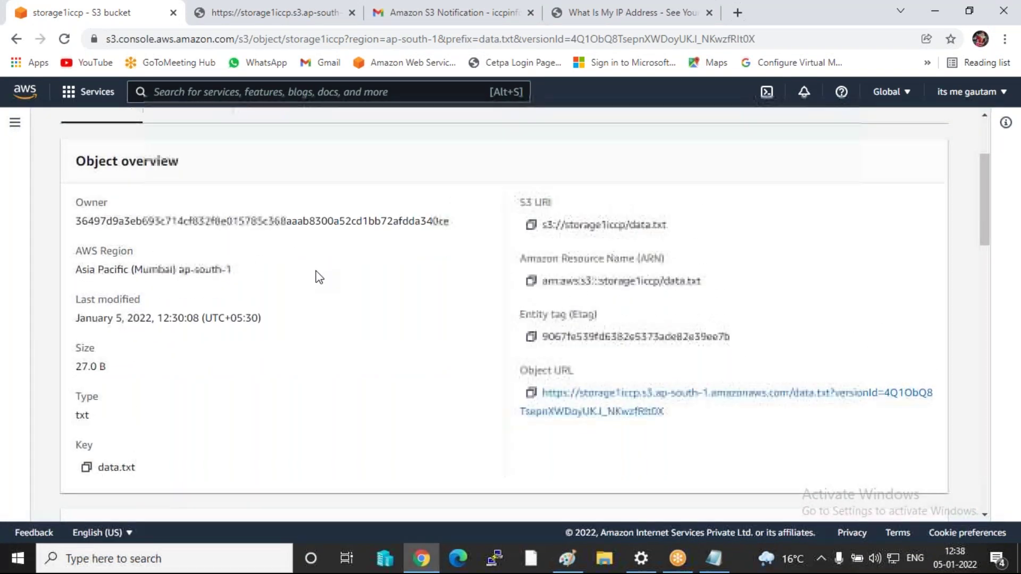
{"action": "scroll", "coordinate": [318, 276], "scroll_direction": "up", "scroll_amount": 3}
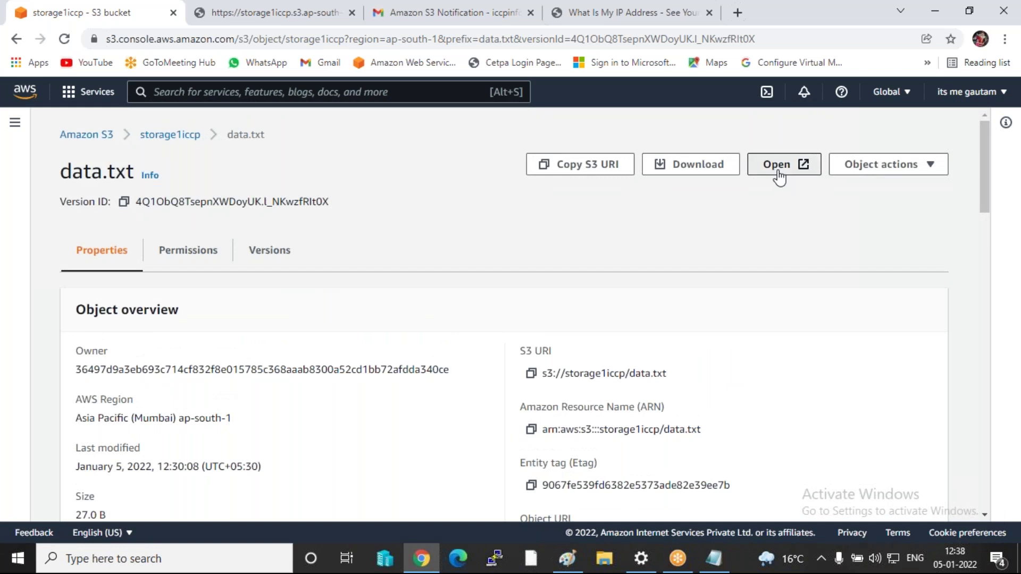
{"action": "left_click", "coordinate": [777, 176]}
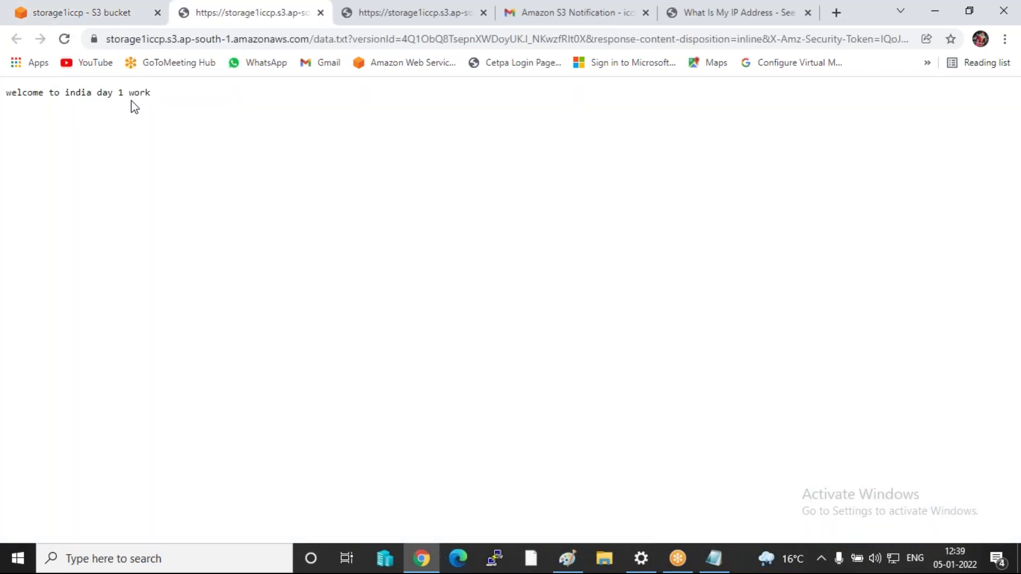
{"action": "left_click", "coordinate": [88, 13]}
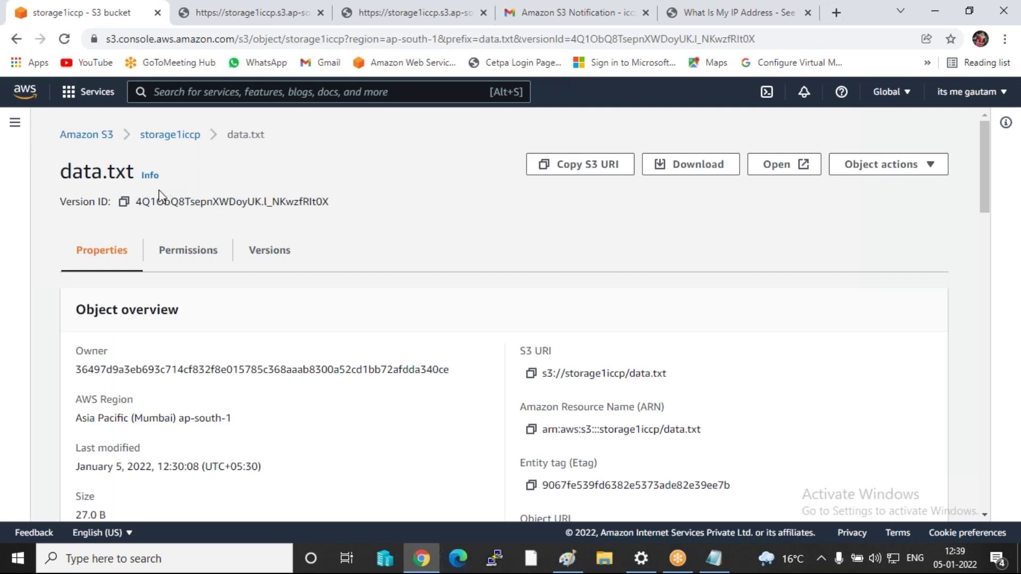
{"action": "left_click", "coordinate": [16, 39]}
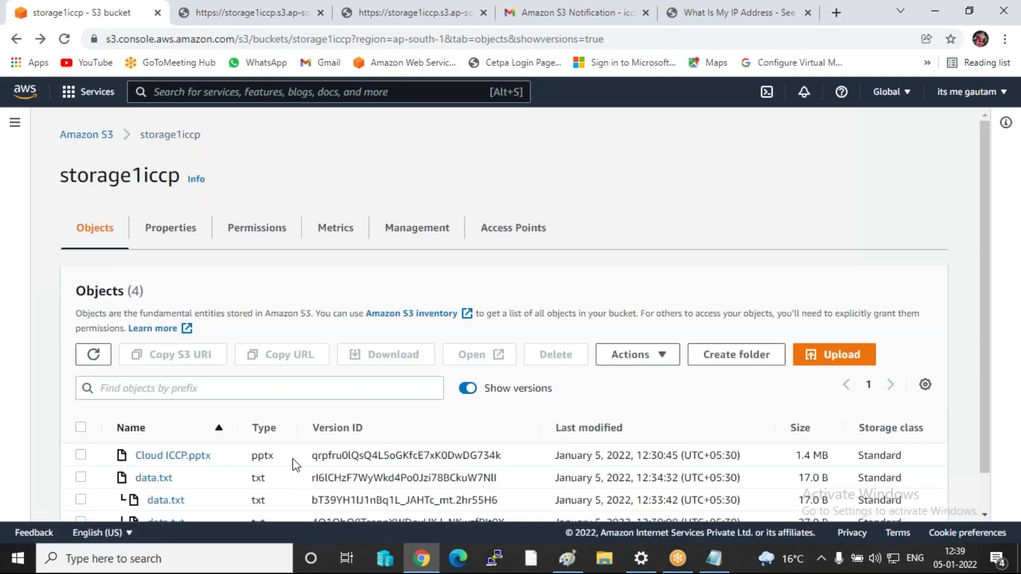
{"action": "scroll", "coordinate": [183, 468], "scroll_direction": "down", "scroll_amount": 1}
- Open the middle data.txt version ('hello india day 2'), then show the replication diagram in Paint
{"action": "left_click", "coordinate": [179, 462]}
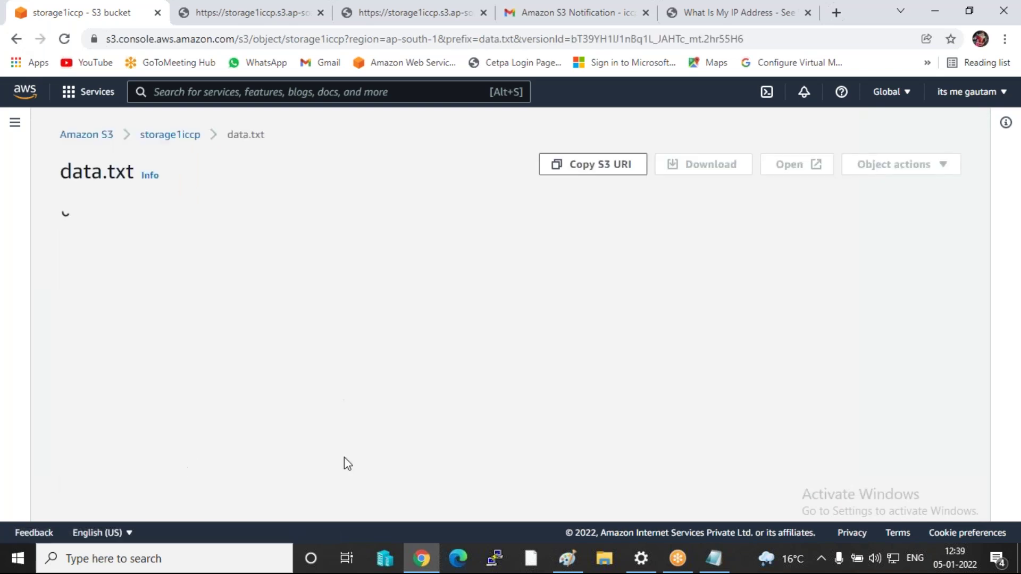
{"action": "scroll", "coordinate": [505, 371], "scroll_direction": "down", "scroll_amount": 8}
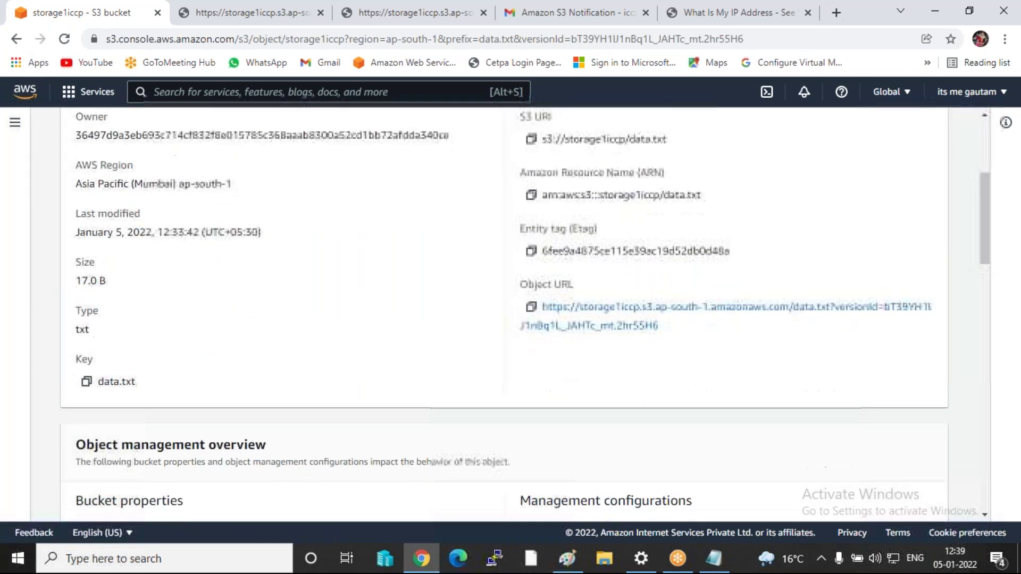
{"action": "scroll", "coordinate": [506, 371], "scroll_direction": "up", "scroll_amount": 6}
{"action": "scroll", "coordinate": [754, 201], "scroll_direction": "up", "scroll_amount": 3}
{"action": "left_click", "coordinate": [768, 167]}
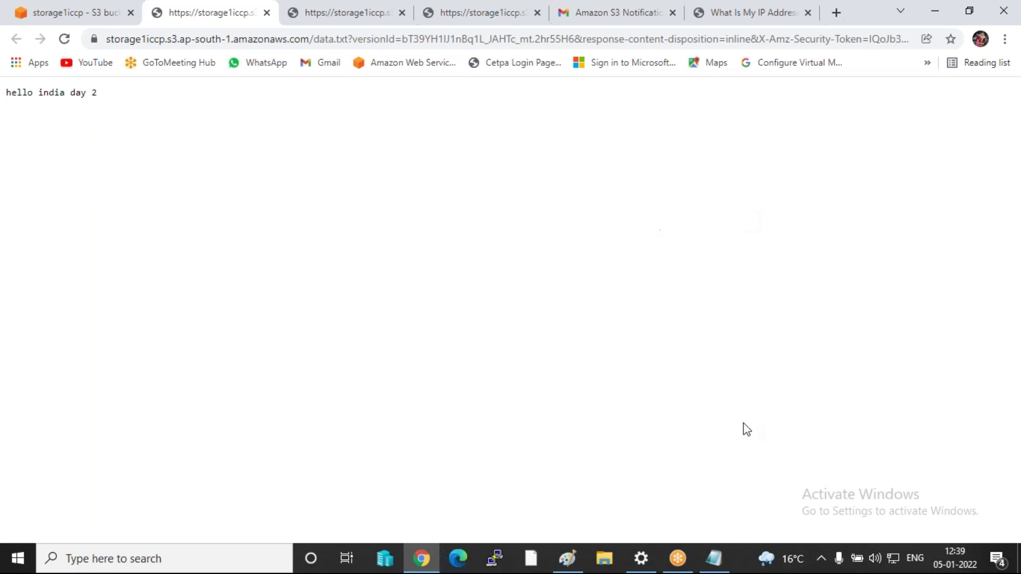
{"action": "left_click", "coordinate": [569, 549]}
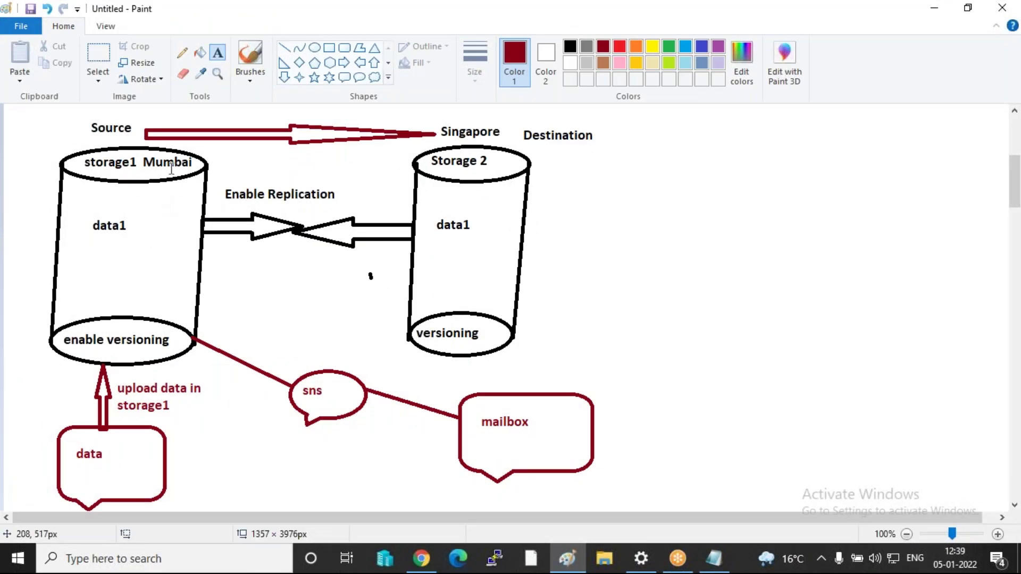
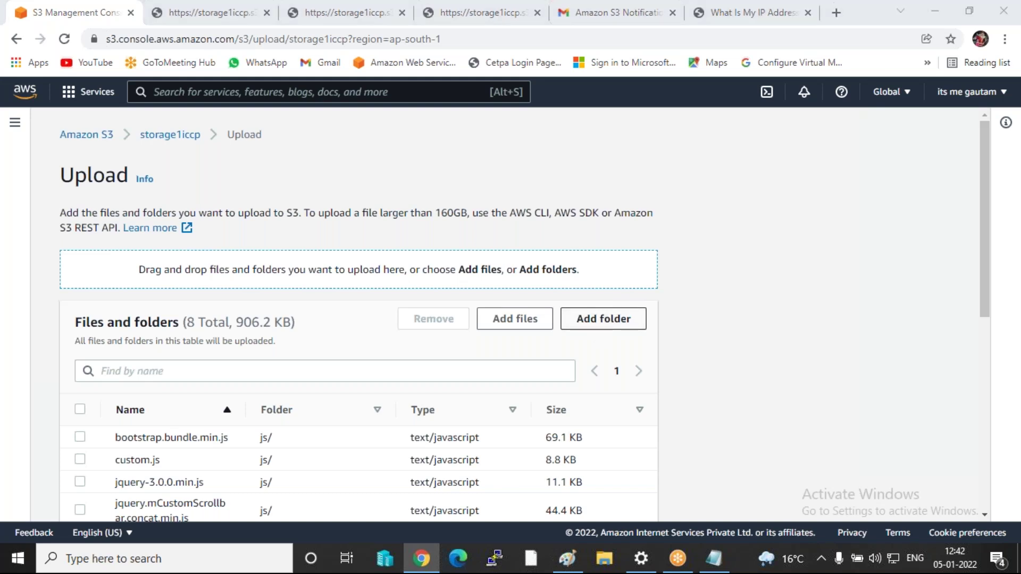
- Add the images (15 files), icon (5 files) and css (11 files) folders to the upload list
{"action": "left_click", "coordinate": [298, 171]}
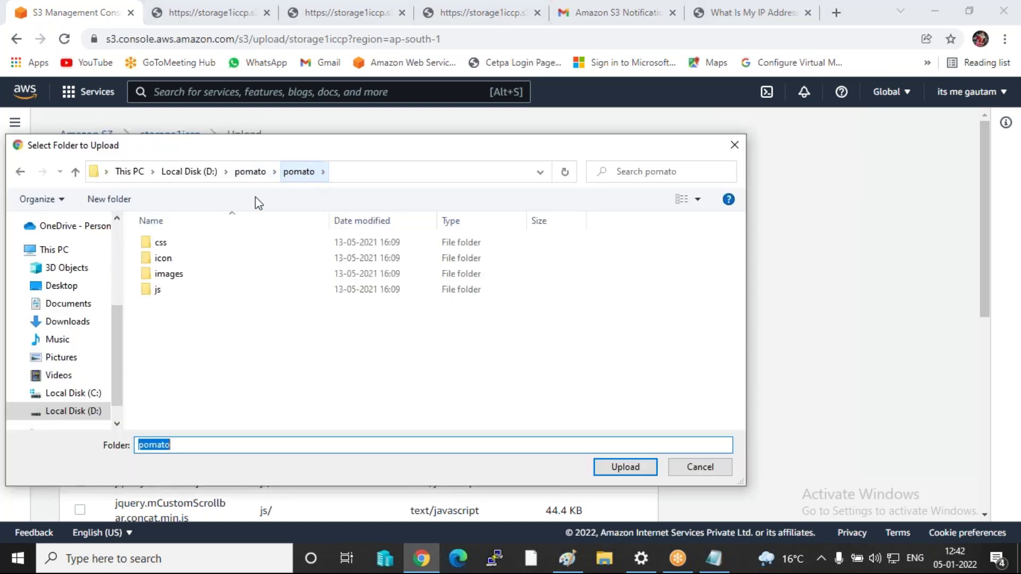
{"action": "left_click", "coordinate": [169, 273]}
{"action": "left_click", "coordinate": [640, 472]}
{"action": "left_click", "coordinate": [581, 123]}
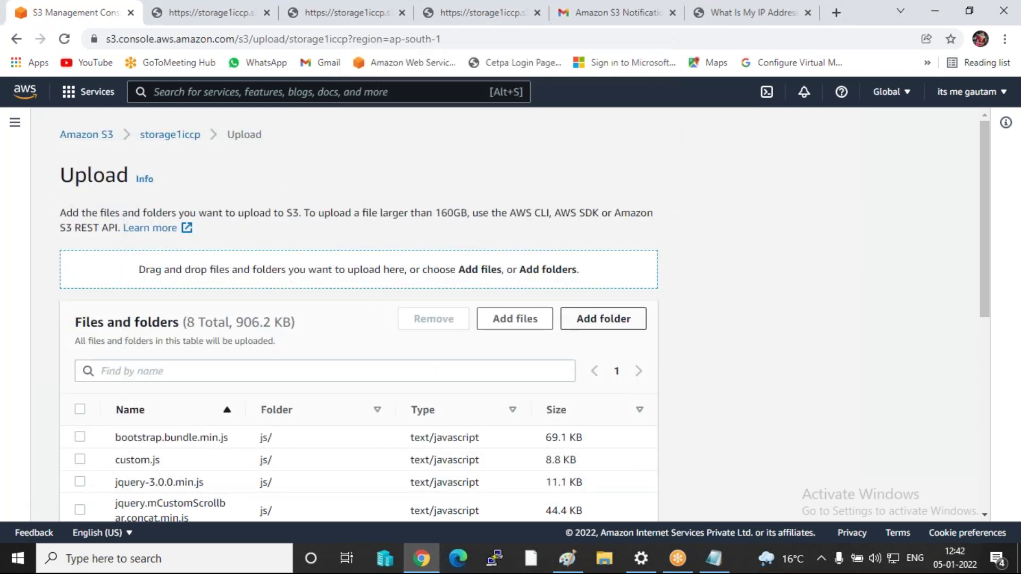
{"action": "left_click", "coordinate": [597, 319]}
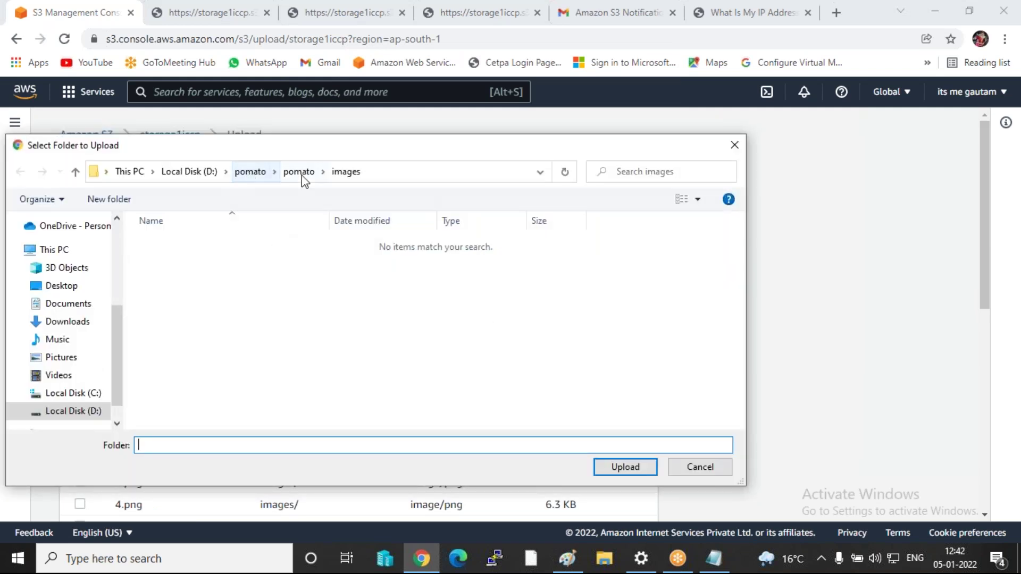
{"action": "left_click", "coordinate": [302, 174]}
{"action": "left_click", "coordinate": [161, 259]}
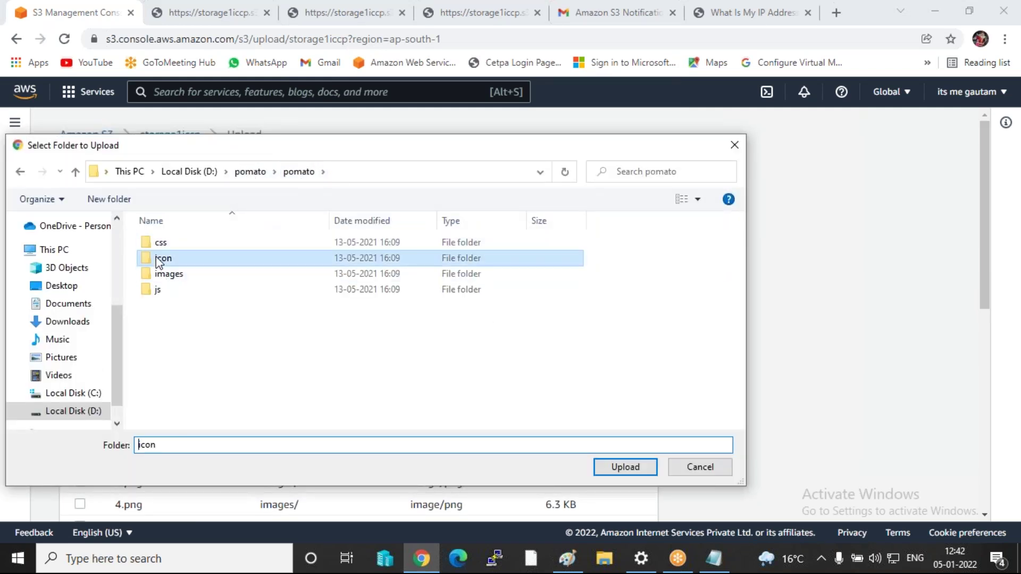
{"action": "left_click", "coordinate": [622, 467]}
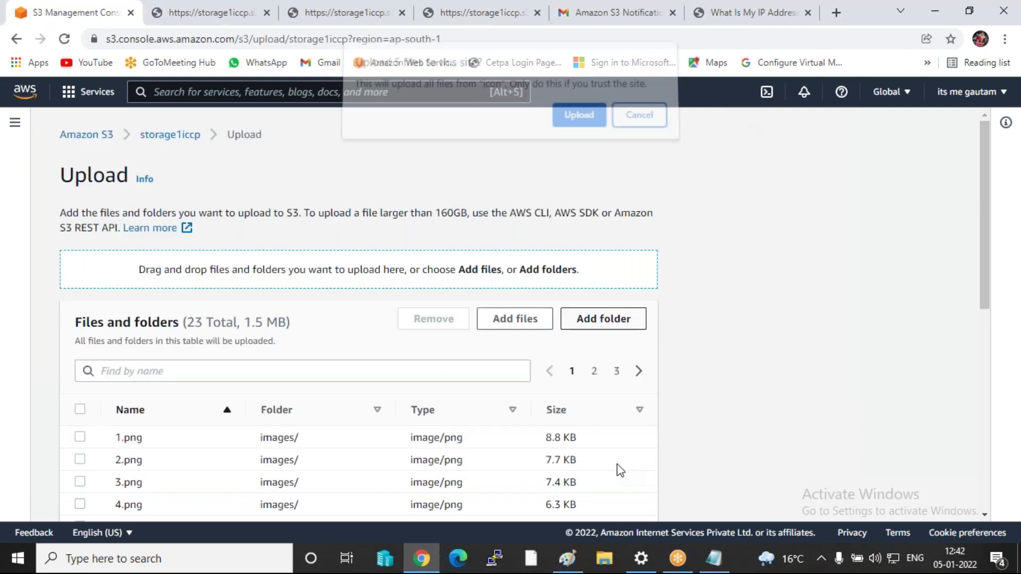
{"action": "left_click", "coordinate": [579, 120]}
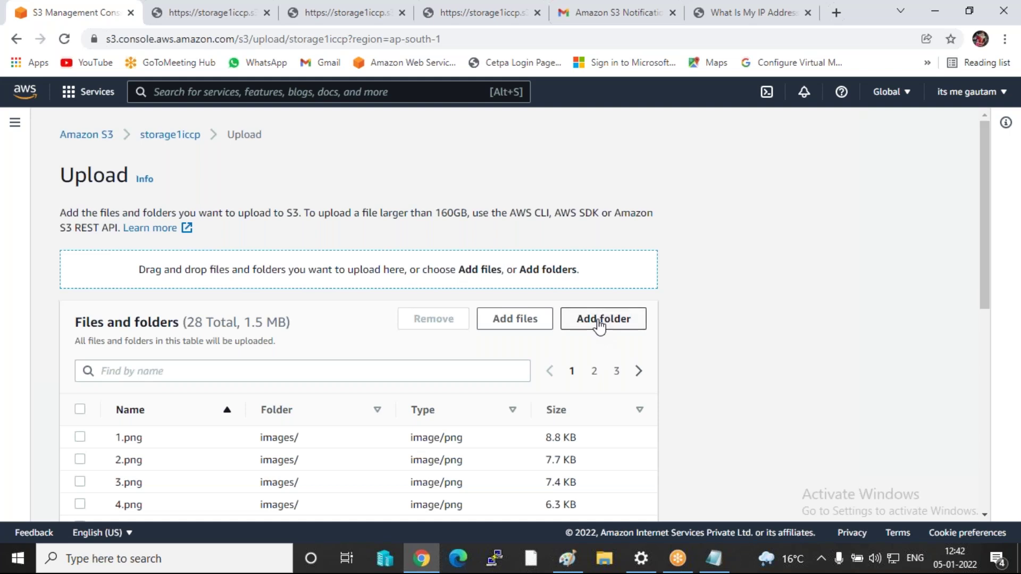
{"action": "left_click", "coordinate": [600, 324]}
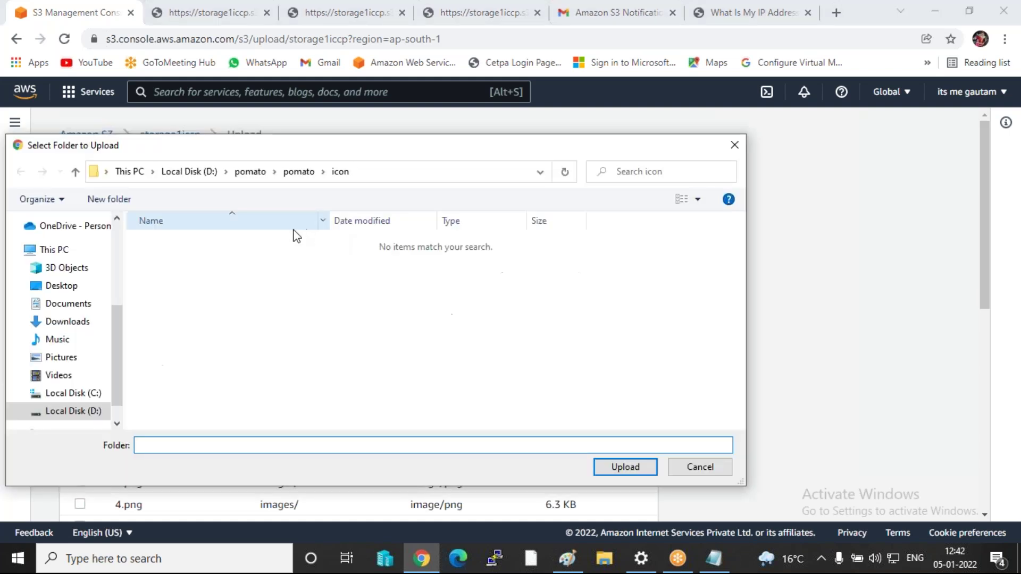
{"action": "left_click", "coordinate": [296, 172]}
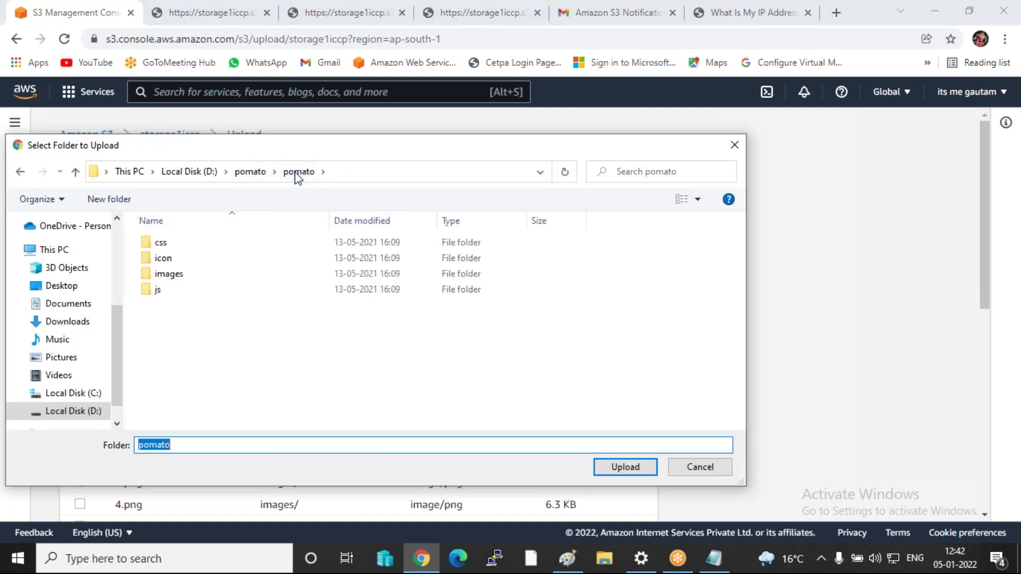
{"action": "left_click", "coordinate": [160, 243]}
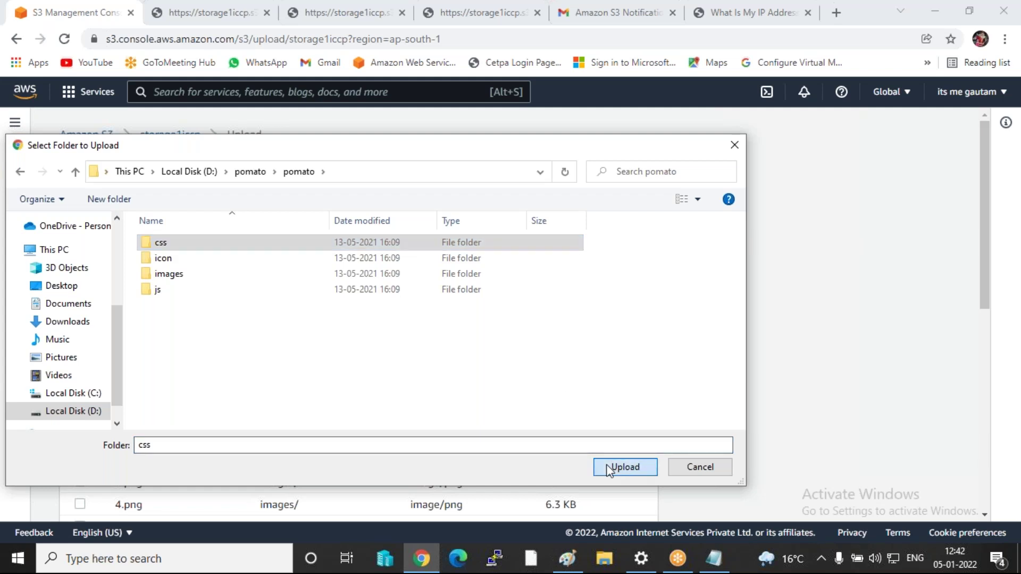
{"action": "left_click", "coordinate": [623, 466]}
{"action": "left_click", "coordinate": [577, 121]}
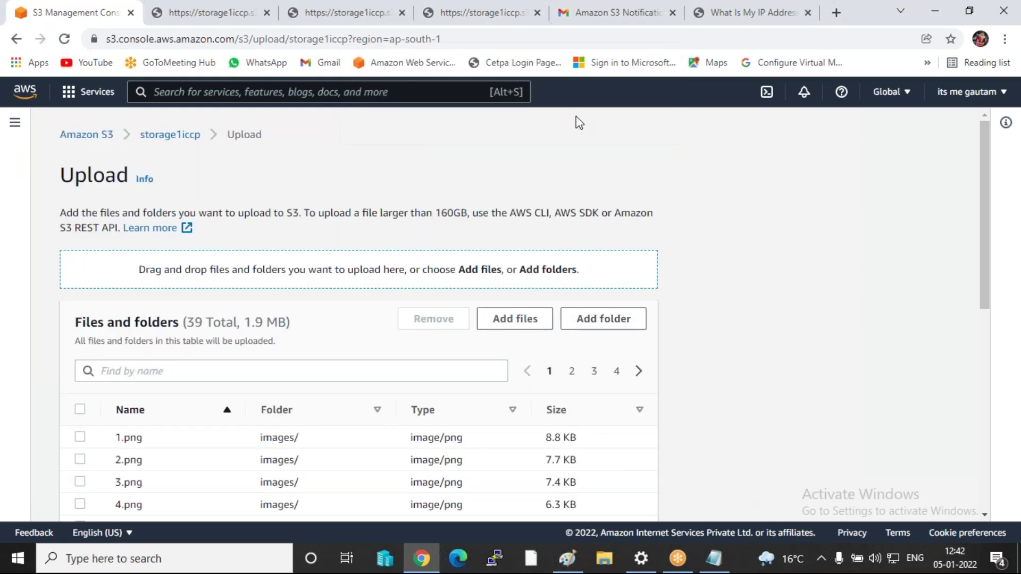
- Add the five HTML pages (about, brand, contact, index, special) from D:\pomato\pomato
{"action": "scroll", "coordinate": [263, 444], "scroll_direction": "down", "scroll_amount": 5}
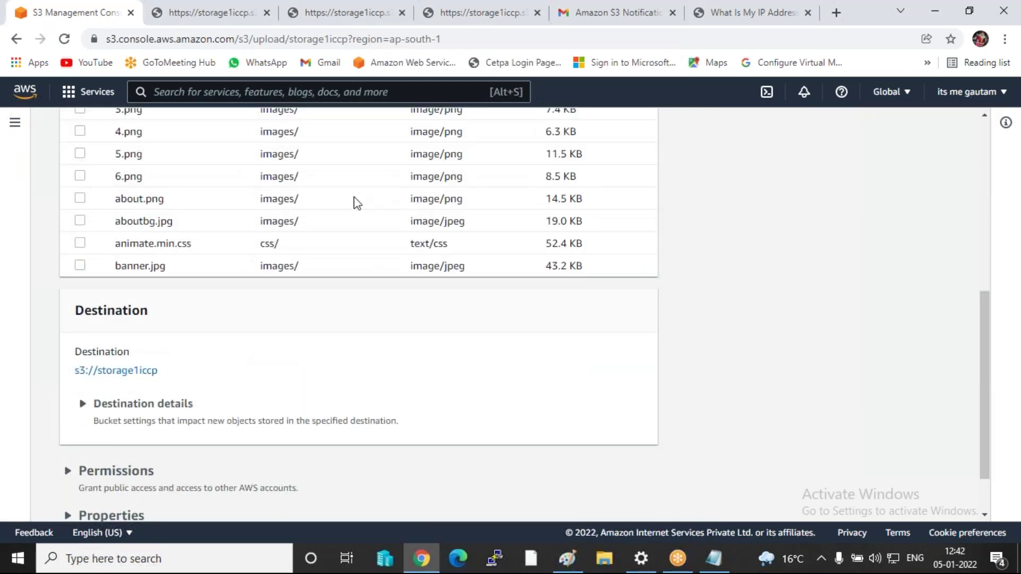
{"action": "scroll", "coordinate": [354, 201], "scroll_direction": "up", "scroll_amount": 5}
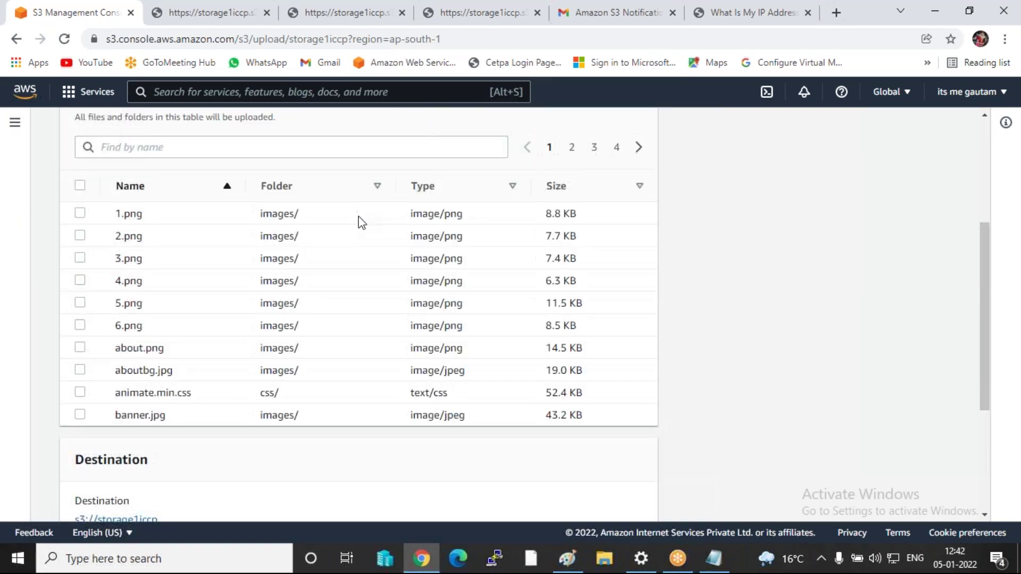
{"action": "left_click", "coordinate": [508, 249]}
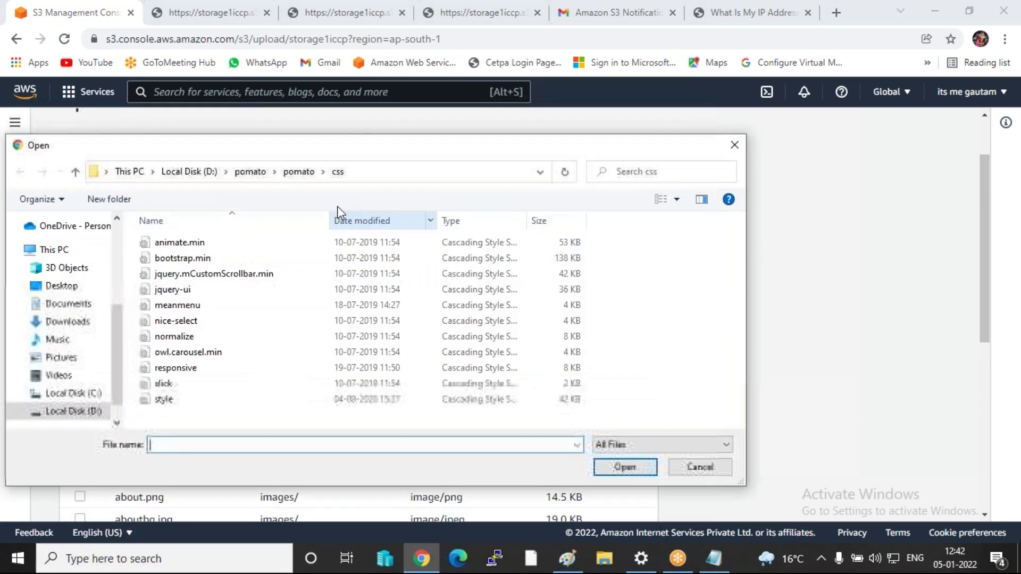
{"action": "left_click", "coordinate": [92, 415]}
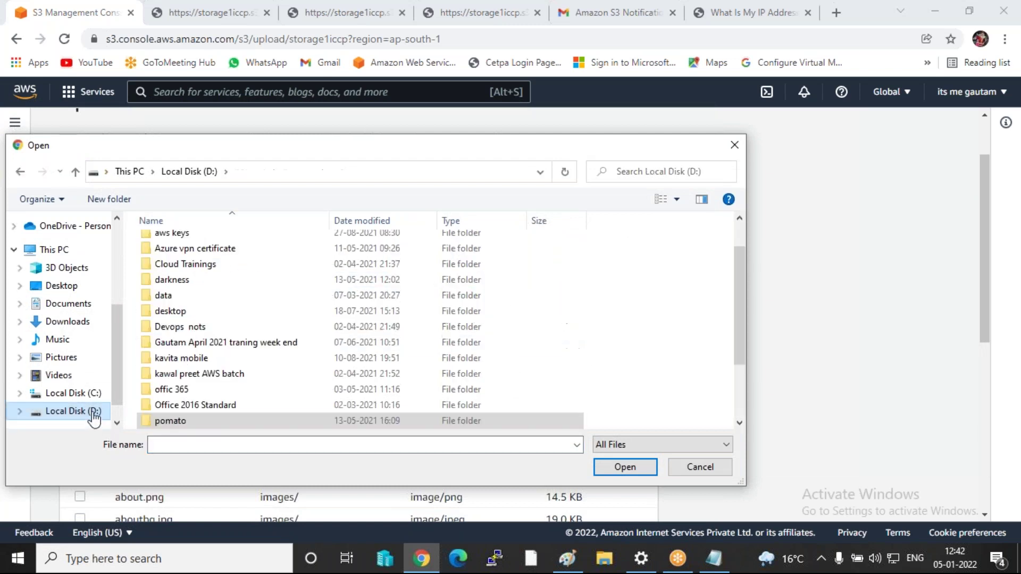
{"action": "scroll", "coordinate": [237, 354], "scroll_direction": "down", "scroll_amount": 2}
{"action": "double_click", "coordinate": [170, 343]}
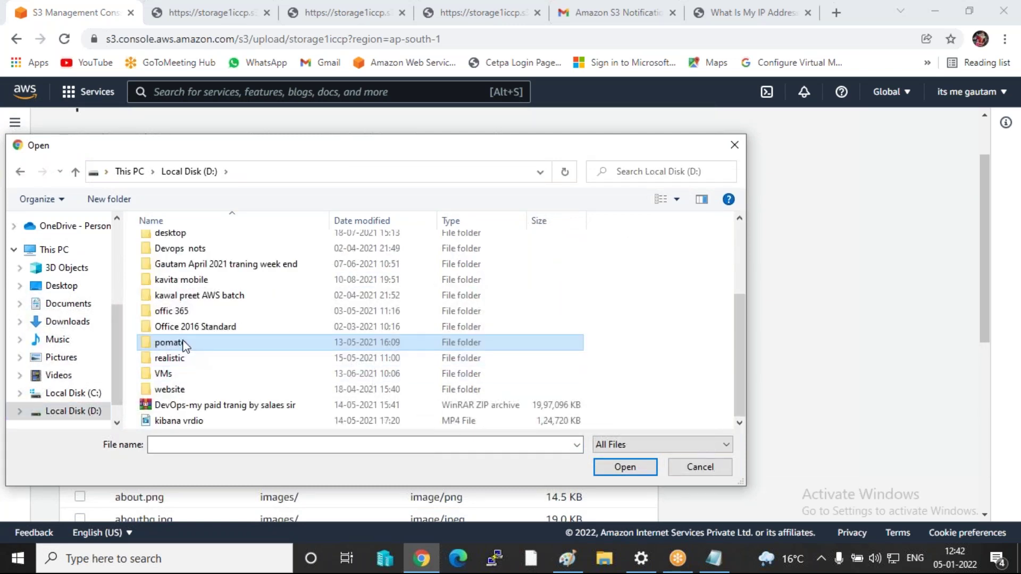
{"action": "double_click", "coordinate": [170, 243]}
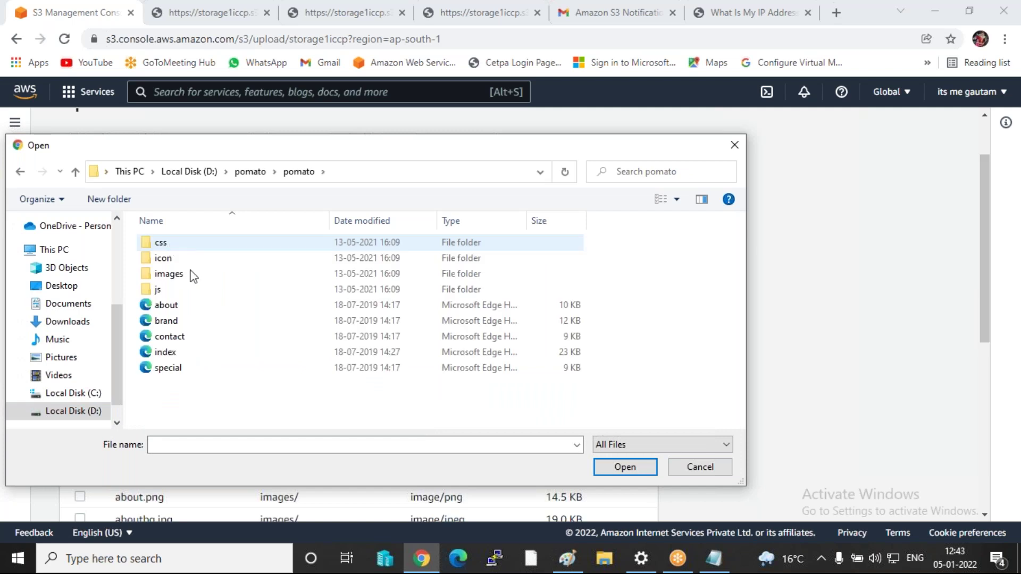
{"action": "left_click_drag", "start_coordinate": [212, 418], "coordinate": [231, 303]}
{"action": "left_click", "coordinate": [620, 469]}
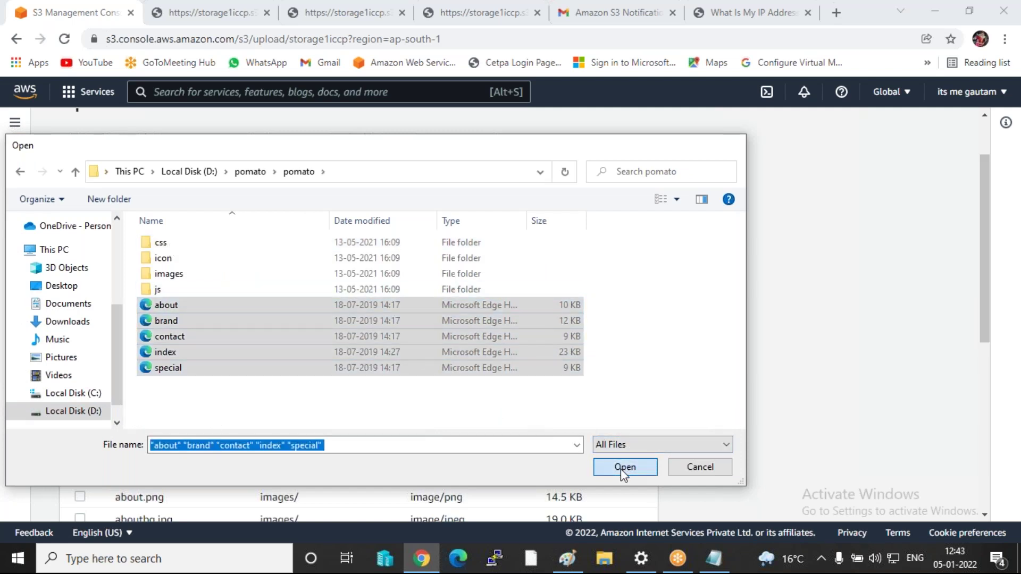
{"action": "scroll", "coordinate": [611, 329], "scroll_direction": "down", "scroll_amount": 7}
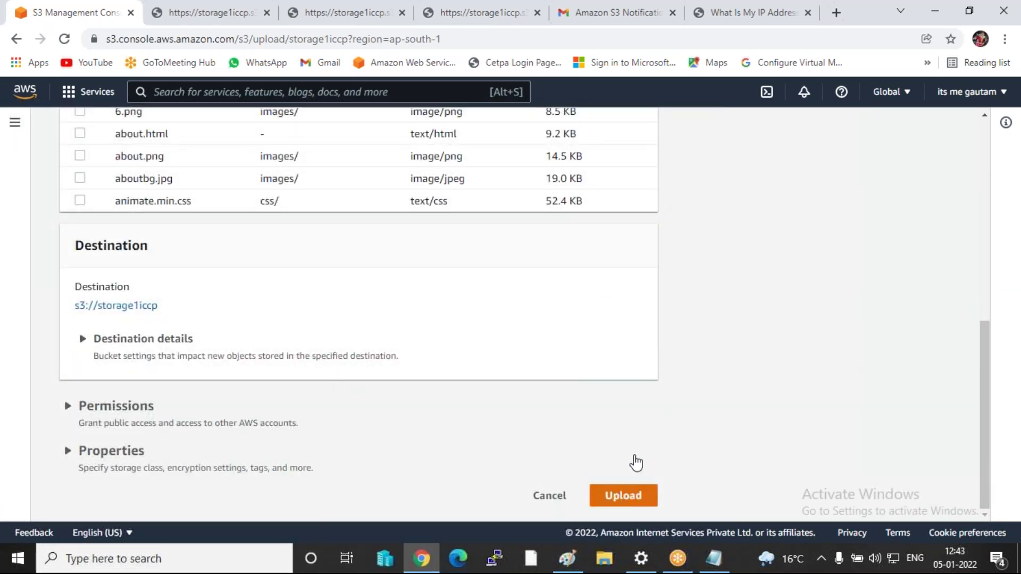
- Upload all 44 queued files (1.9 MB) to storage1iccp and close the upload status
{"action": "left_click", "coordinate": [624, 496]}
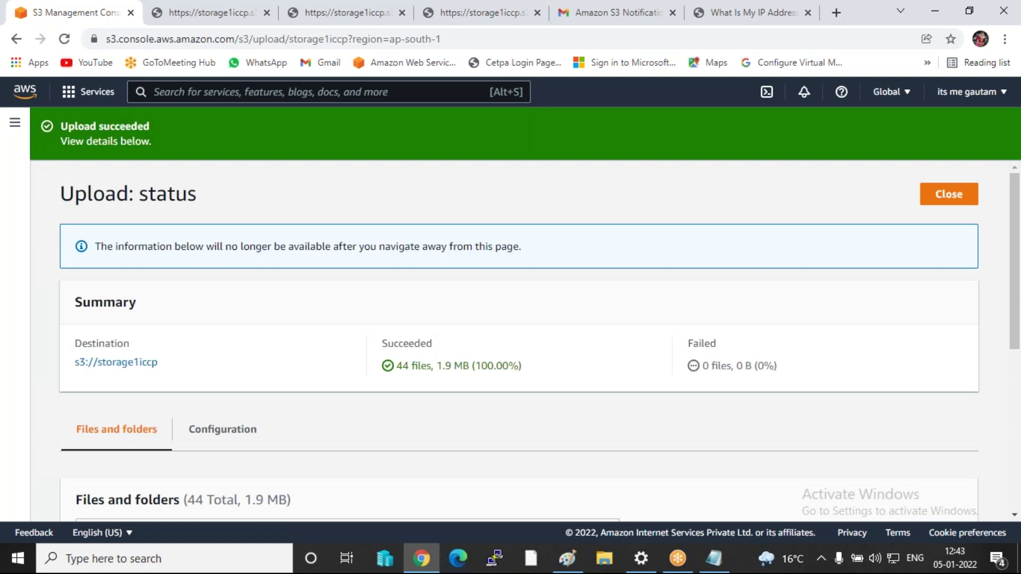
{"action": "left_click", "coordinate": [957, 197]}
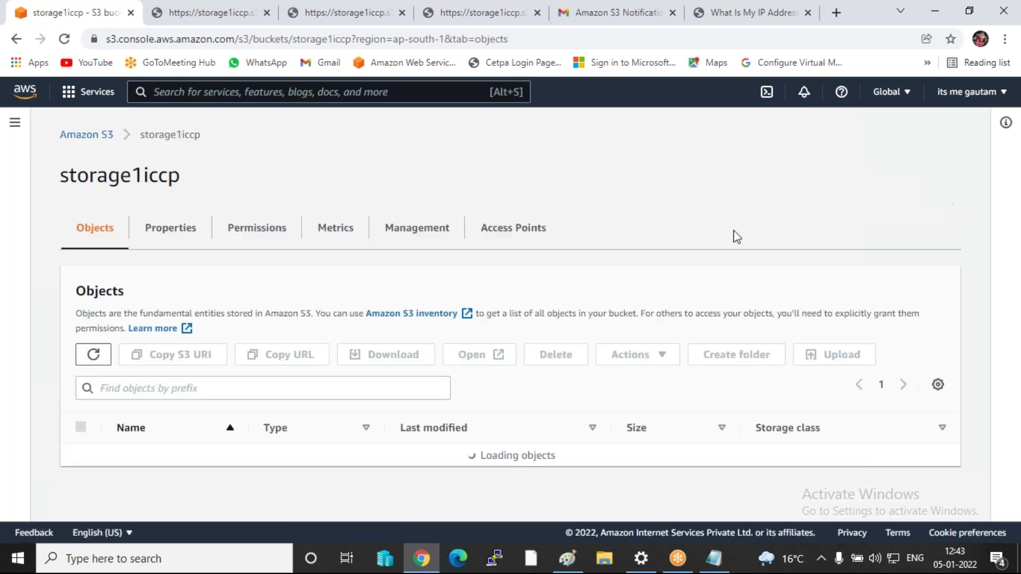
{"action": "scroll", "coordinate": [345, 383], "scroll_direction": "down", "scroll_amount": 3}
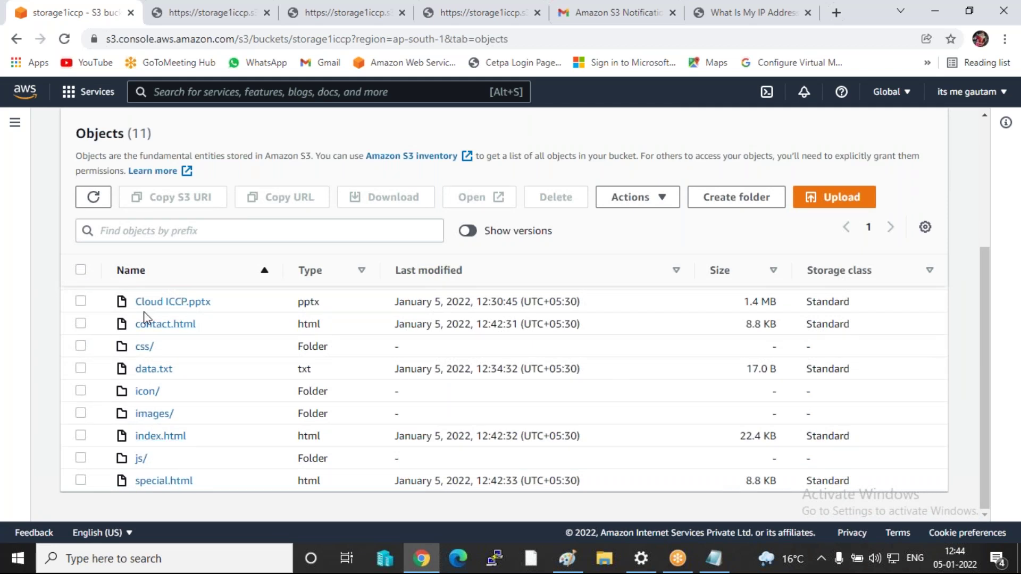
{"action": "left_click", "coordinate": [84, 271]}
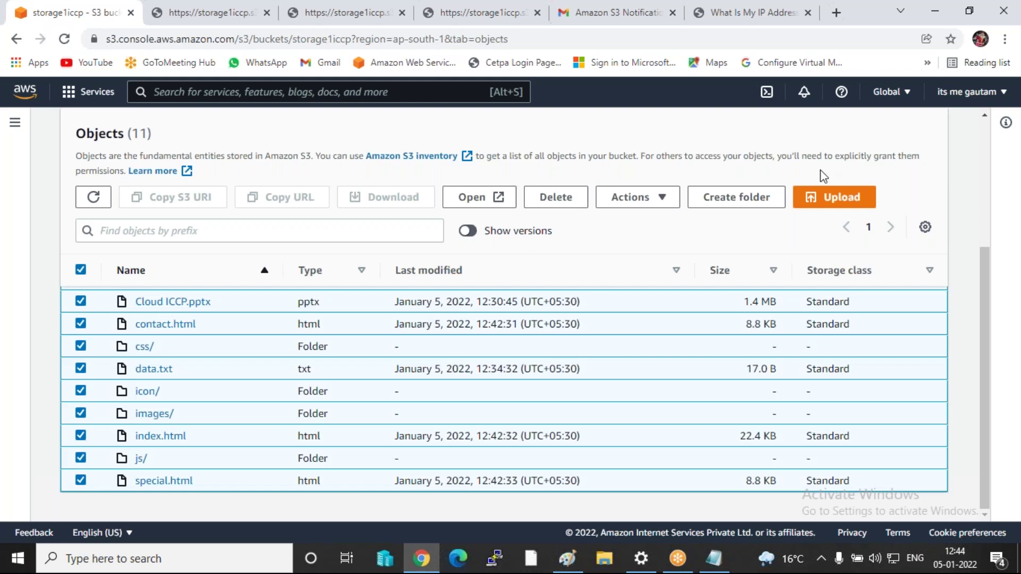
{"action": "left_click", "coordinate": [644, 197]}
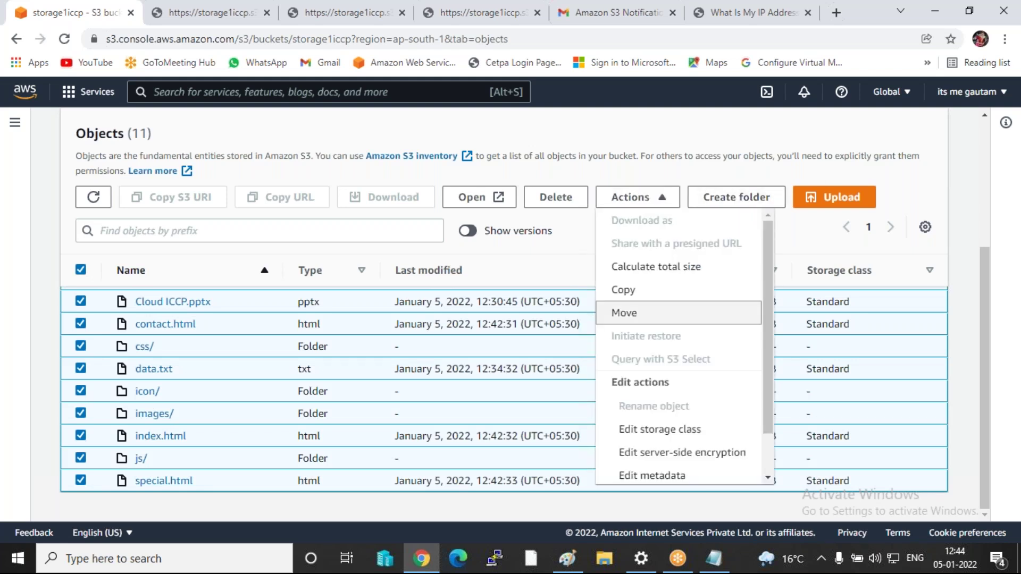
{"action": "scroll", "coordinate": [665, 372], "scroll_direction": "down", "scroll_amount": 1}
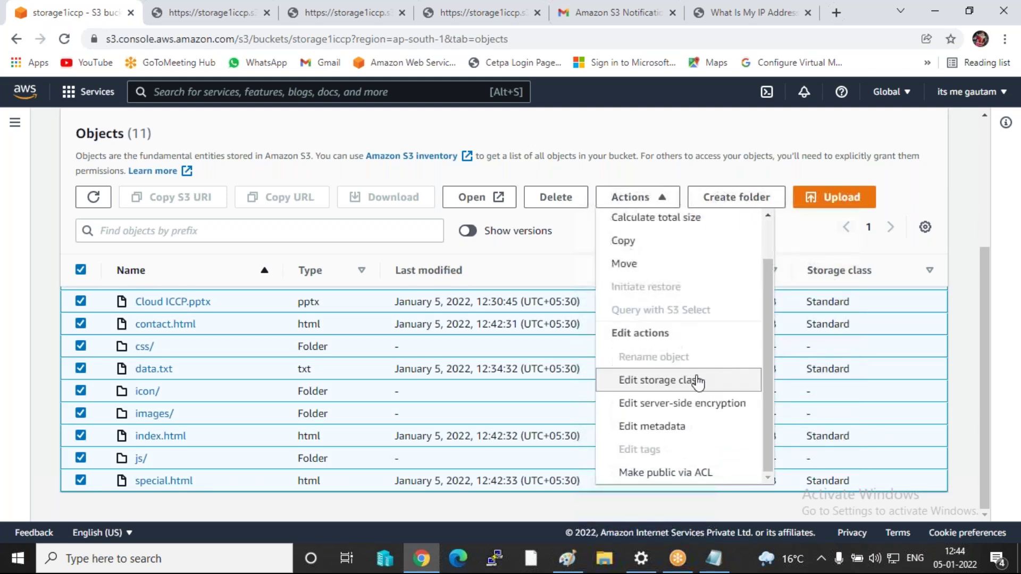
{"action": "left_click", "coordinate": [666, 473]}
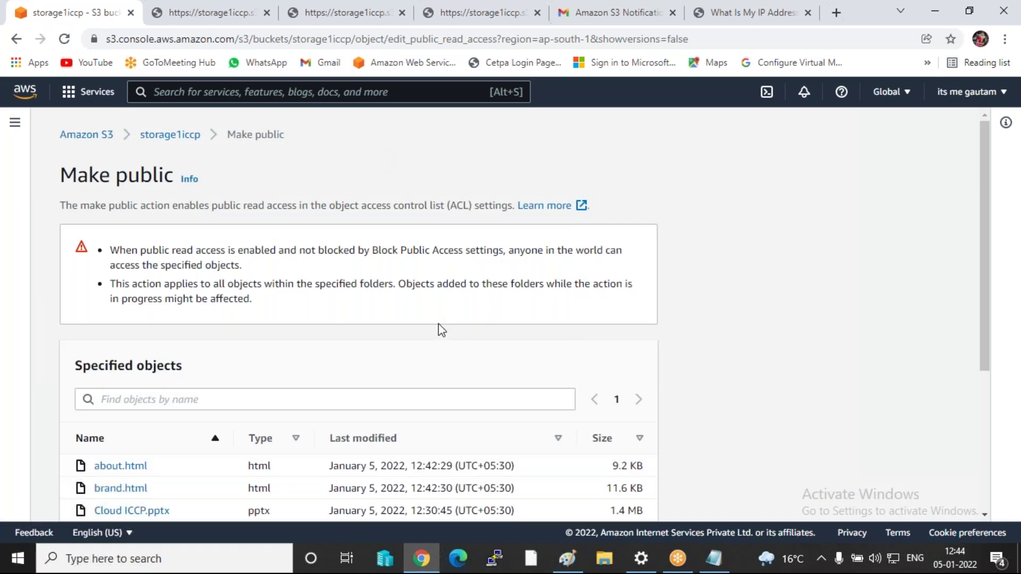
{"action": "scroll", "coordinate": [441, 333], "scroll_direction": "down", "scroll_amount": 4}
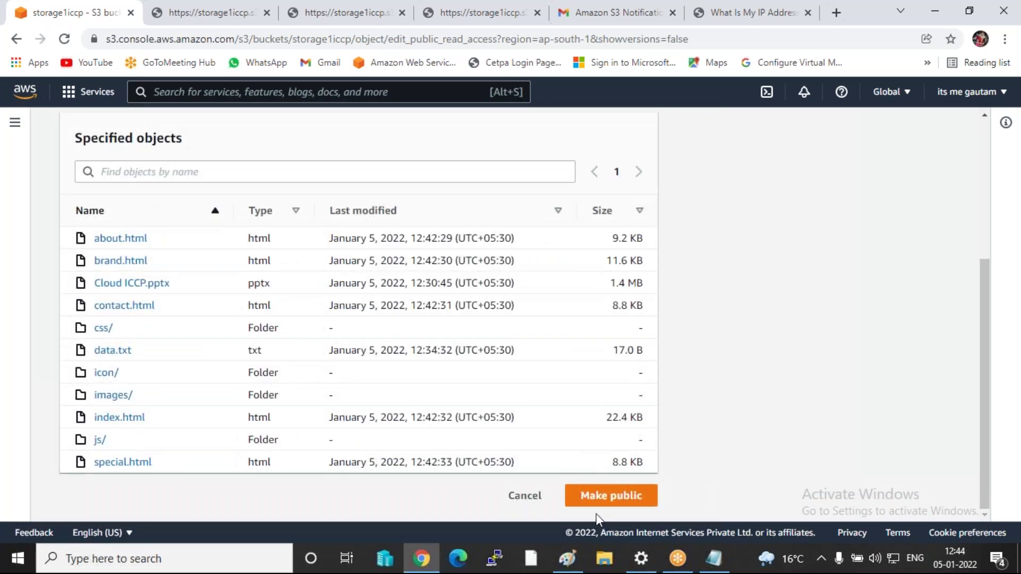
{"action": "left_click", "coordinate": [600, 496]}
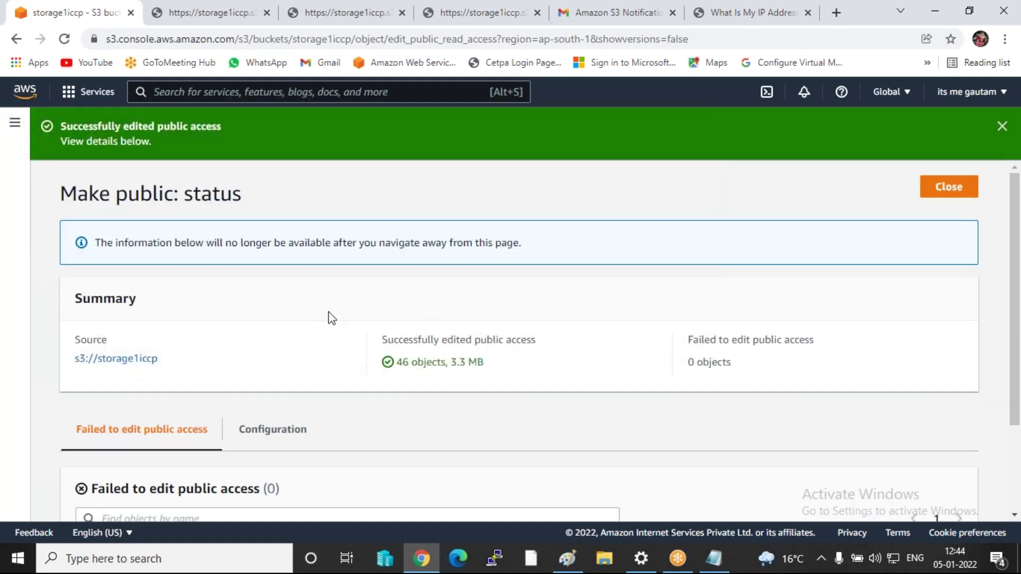
{"action": "left_click", "coordinate": [955, 197]}
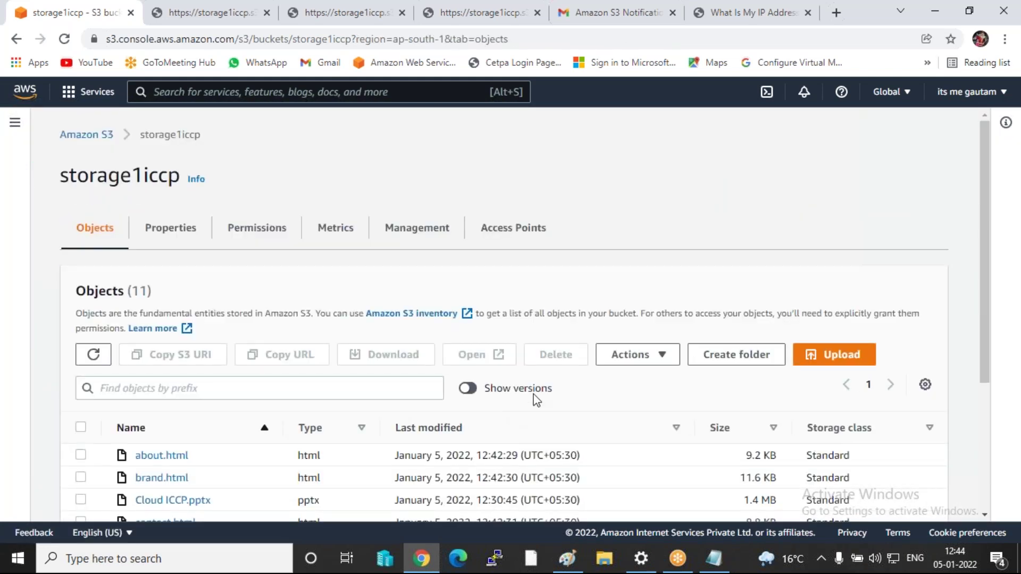
{"action": "scroll", "coordinate": [266, 303], "scroll_direction": "down", "scroll_amount": 3}
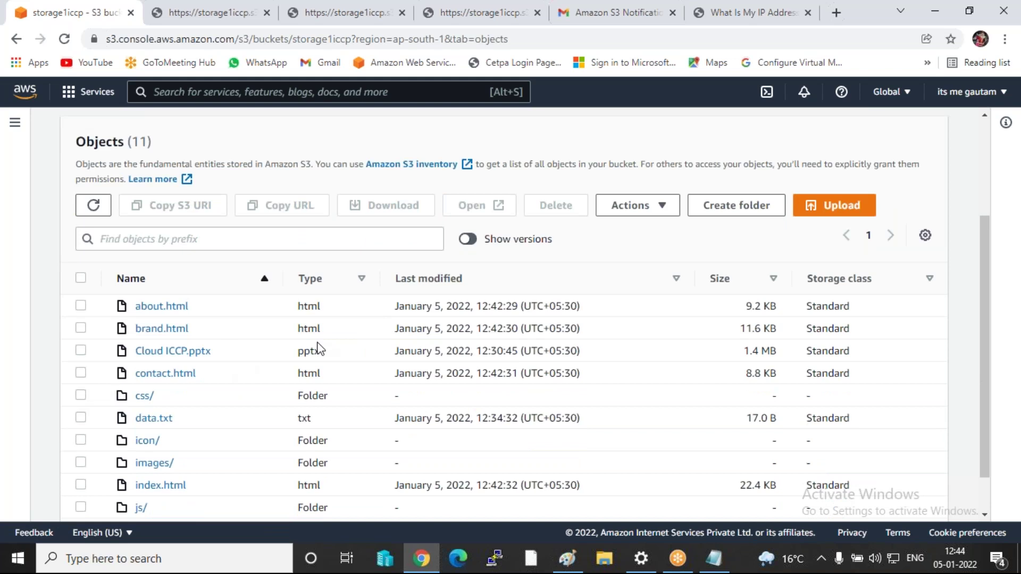
{"action": "scroll", "coordinate": [243, 301], "scroll_direction": "up", "scroll_amount": 3}
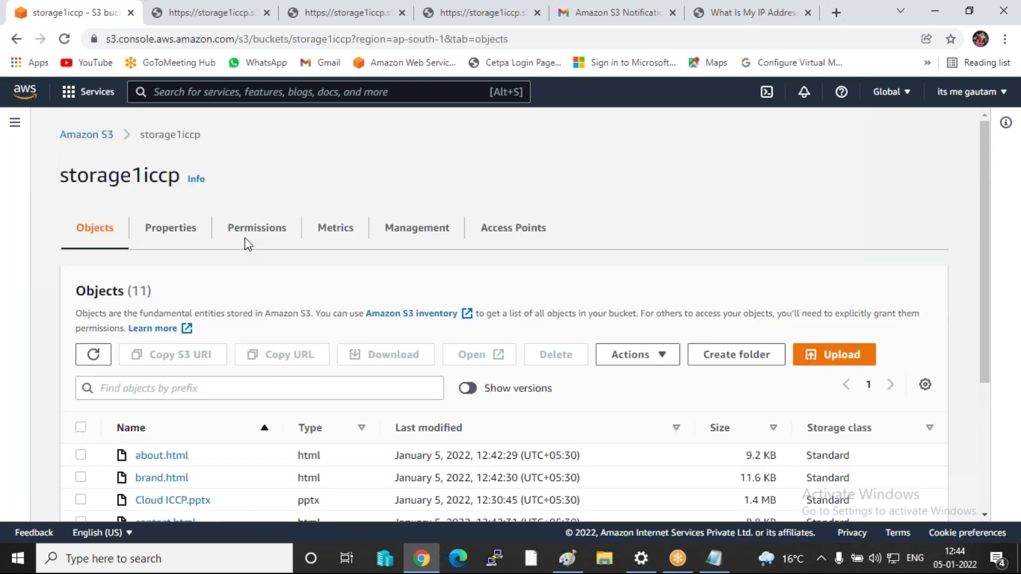
- Go to storage1iccp's Properties and scroll down to Static website hosting
{"action": "left_click", "coordinate": [170, 228]}
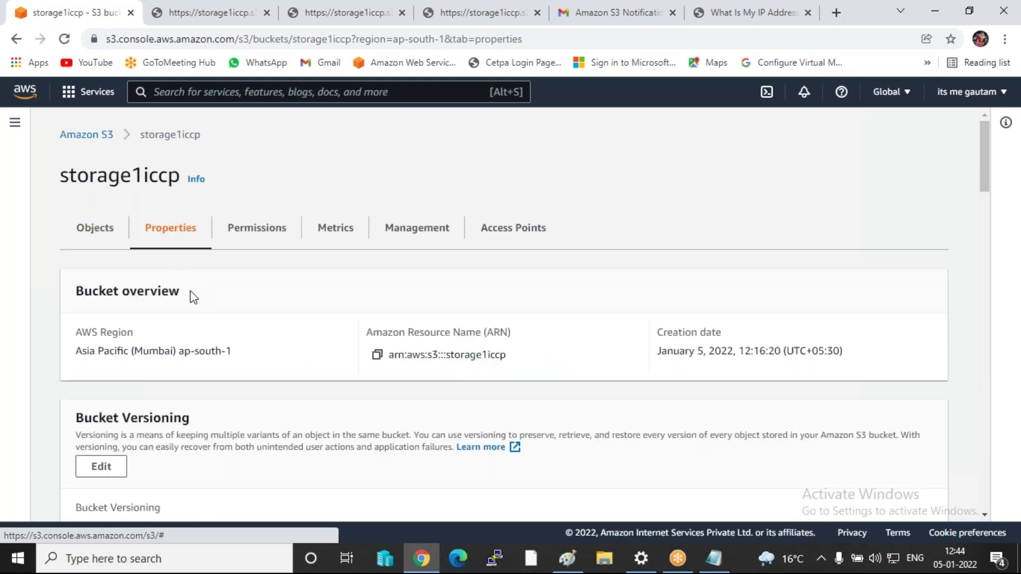
{"action": "scroll", "coordinate": [175, 325], "scroll_direction": "down", "scroll_amount": 5}
{"action": "scroll", "coordinate": [154, 336], "scroll_direction": "down", "scroll_amount": 15}
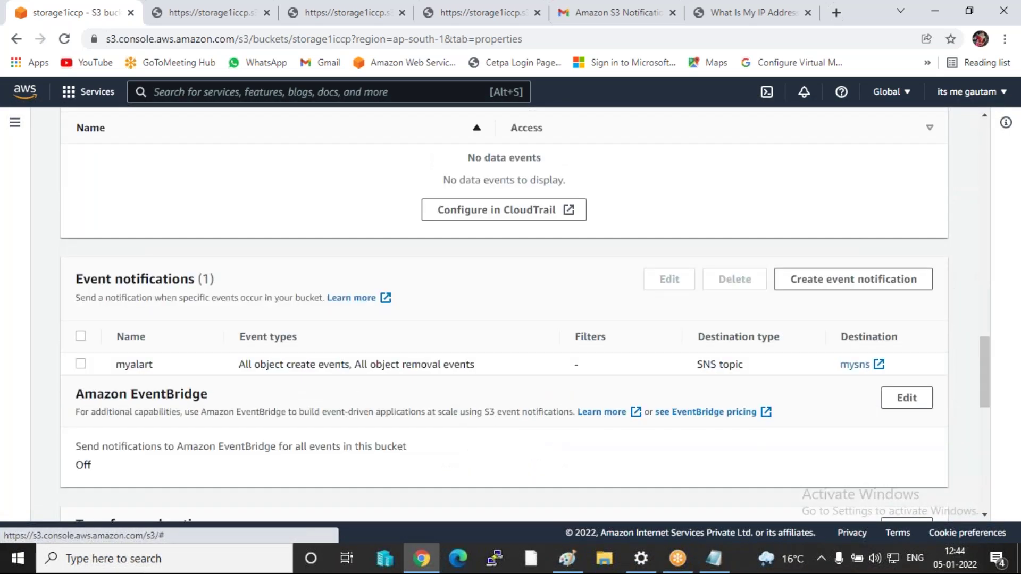
{"action": "scroll", "coordinate": [504, 314], "scroll_direction": "down", "scroll_amount": 3}
{"action": "scroll", "coordinate": [176, 389], "scroll_direction": "down", "scroll_amount": 5}
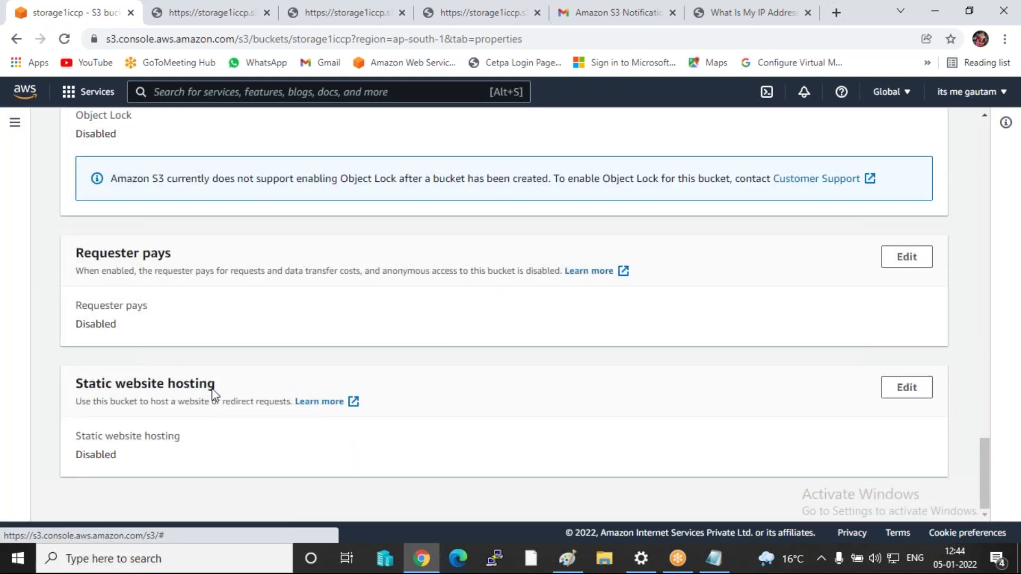
- Enable static website hosting with index.html as index and error.html as error document, and save
{"action": "left_click", "coordinate": [910, 391]}
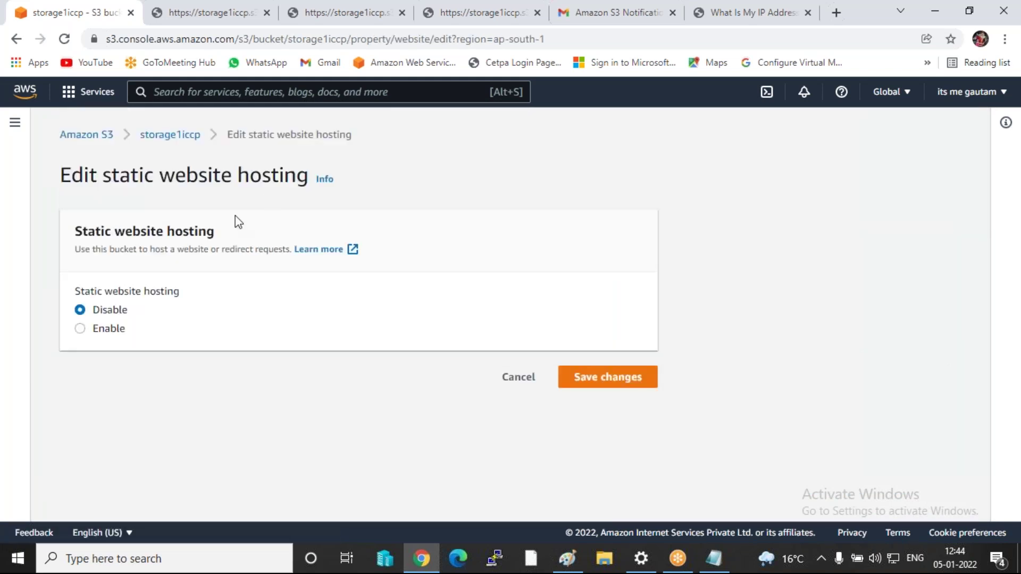
{"action": "left_click", "coordinate": [104, 330]}
{"action": "scroll", "coordinate": [280, 306], "scroll_direction": "down", "scroll_amount": 5}
{"action": "left_click", "coordinate": [128, 280]}
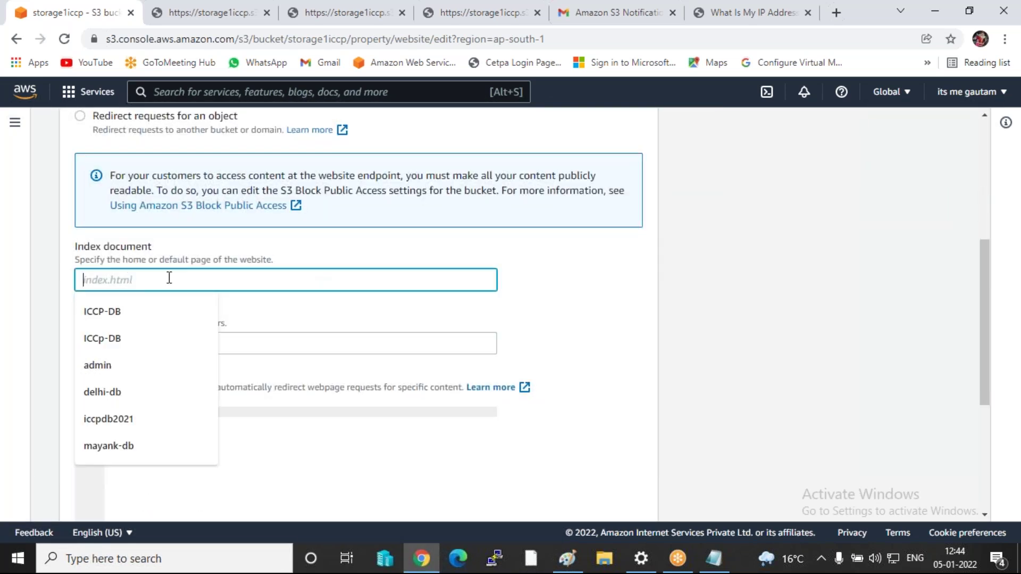
{"action": "type", "text": "ind"}
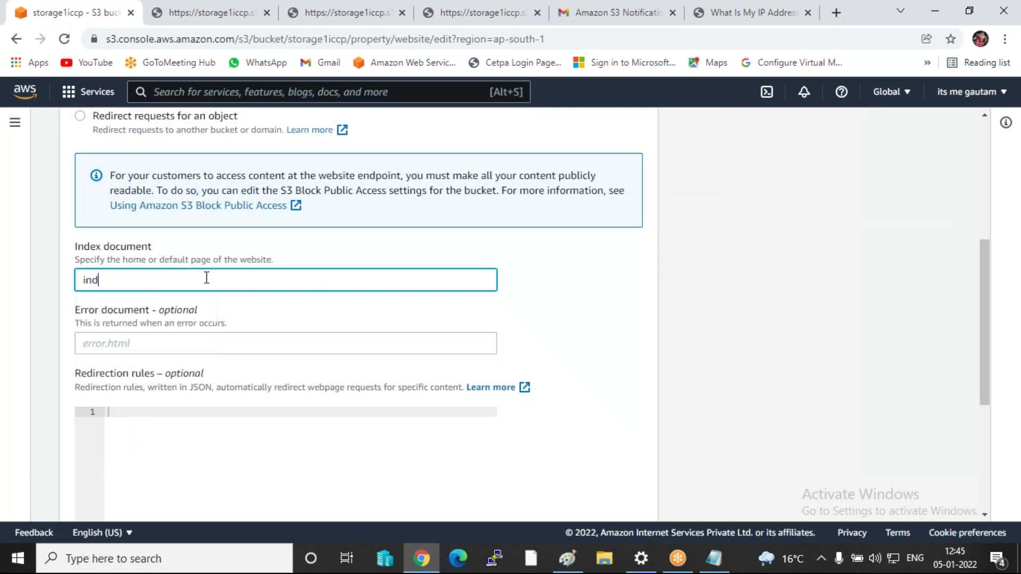
{"action": "type", "text": "ex.html"}
{"action": "left_click", "coordinate": [128, 340]}
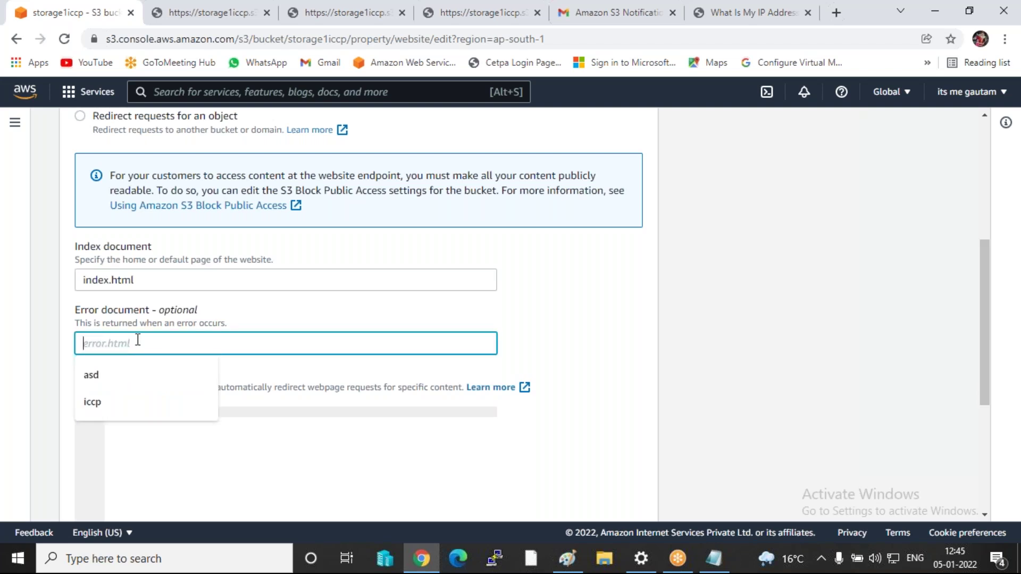
{"action": "type", "text": "error"}
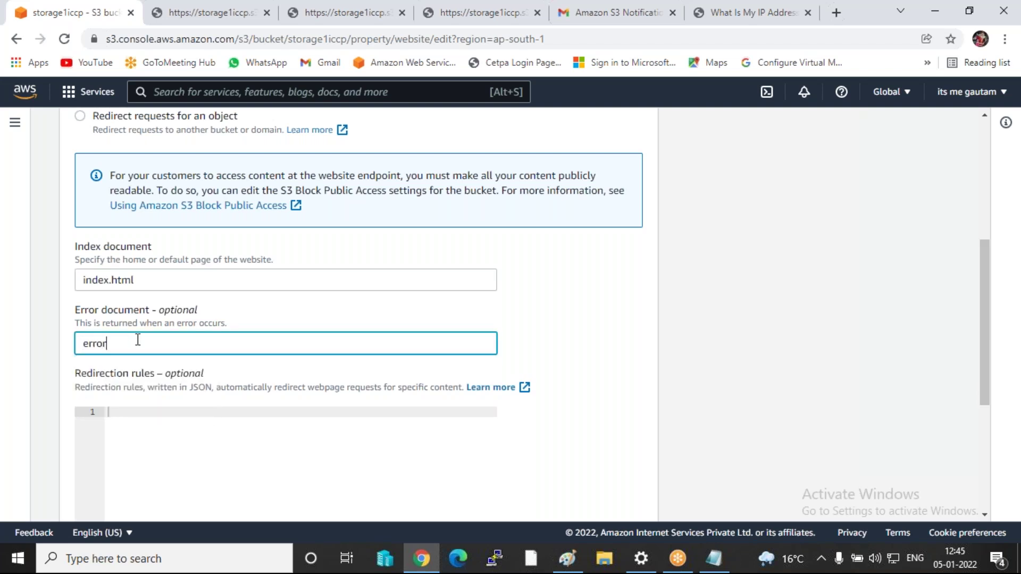
{"action": "key", "text": "BackSpace"}
{"action": "key", "text": "BackSpace"}
{"action": "key", "text": "BackSpace"}
{"action": "type", "text": "error.html"}
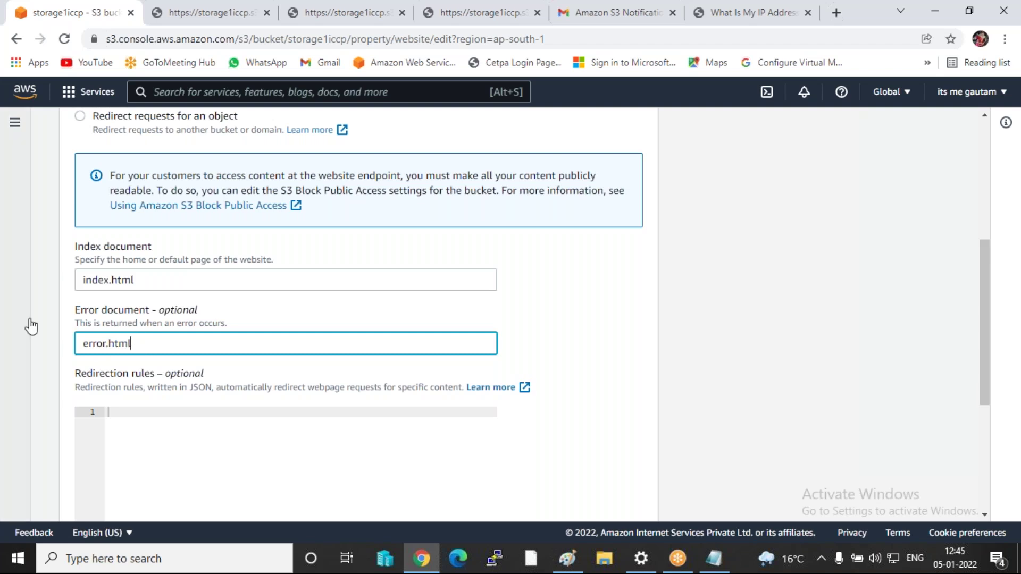
{"action": "scroll", "coordinate": [117, 345], "scroll_direction": "down", "scroll_amount": 3}
{"action": "scroll", "coordinate": [481, 496], "scroll_direction": "down", "scroll_amount": 2}
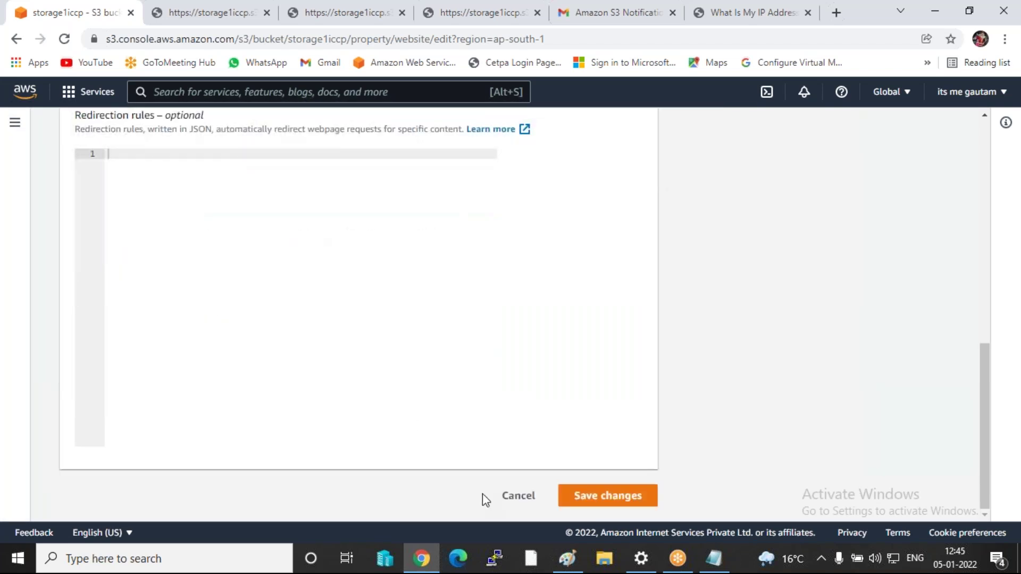
{"action": "left_click", "coordinate": [611, 496]}
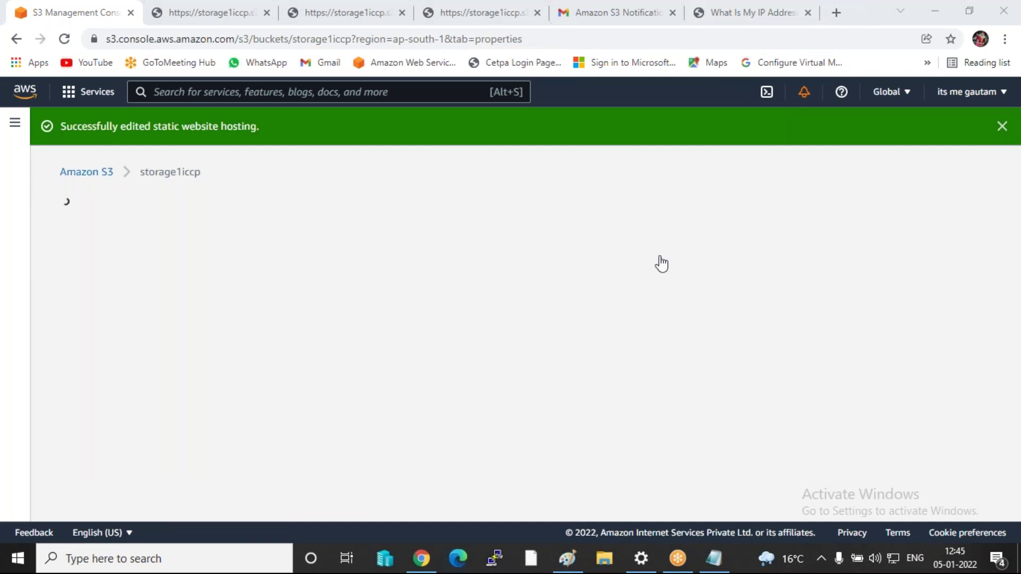
{"action": "left_click", "coordinate": [934, 10]}
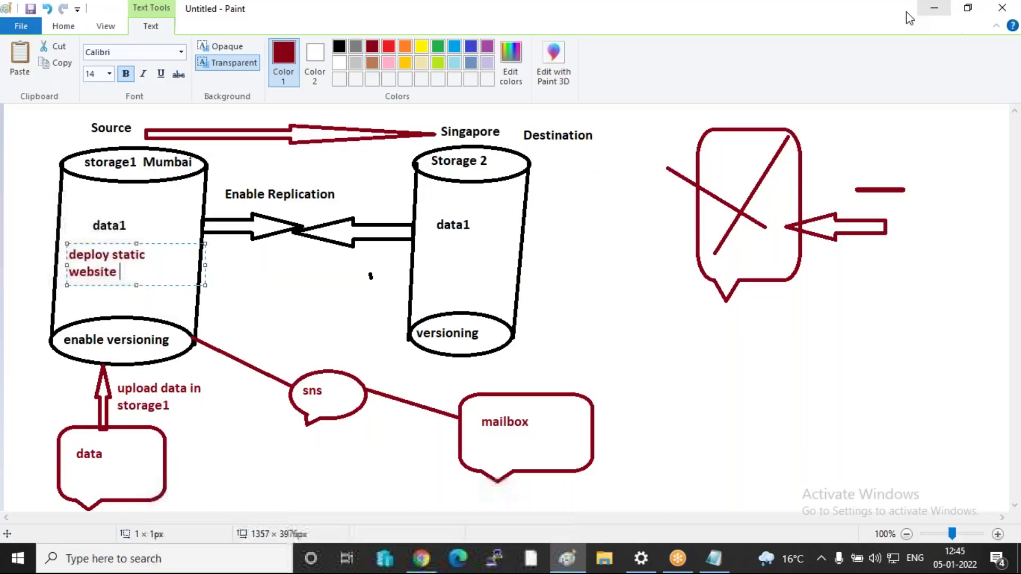
- Minimize the Paint and note windows to clear the desktop, then search Windows for 'not'
{"action": "left_click", "coordinate": [934, 9]}
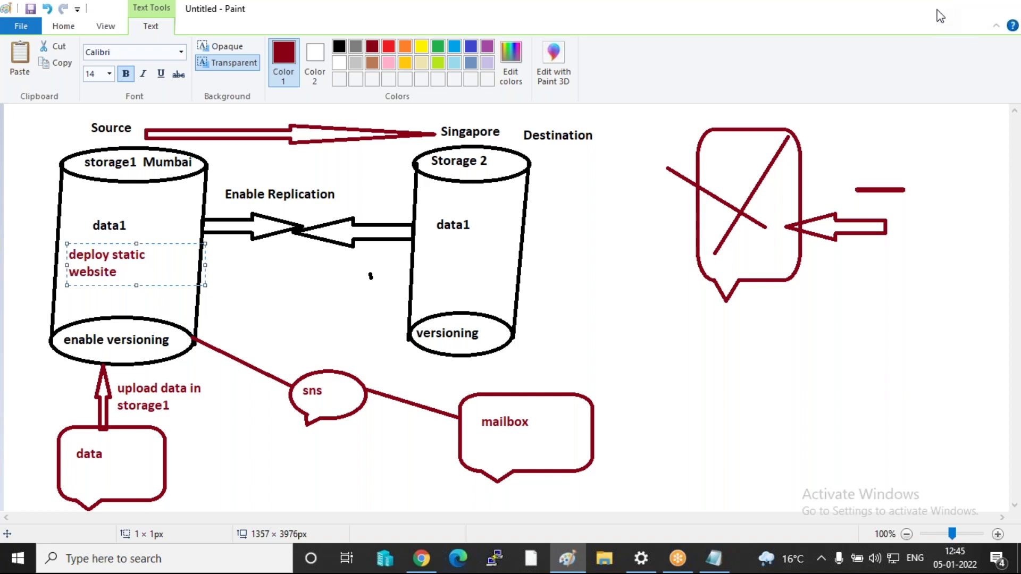
{"action": "left_click", "coordinate": [892, 60]}
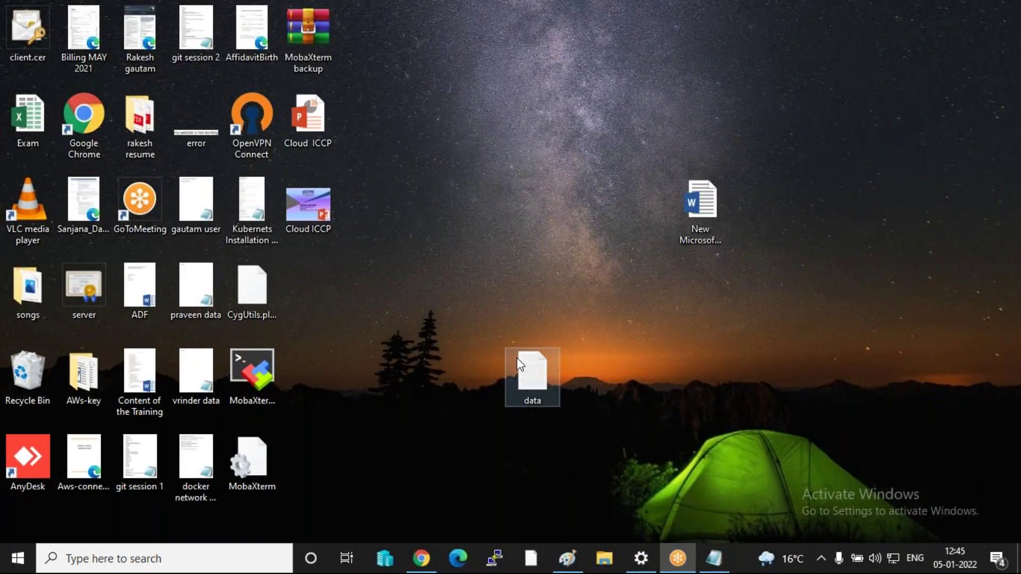
{"action": "right_click", "coordinate": [524, 118]}
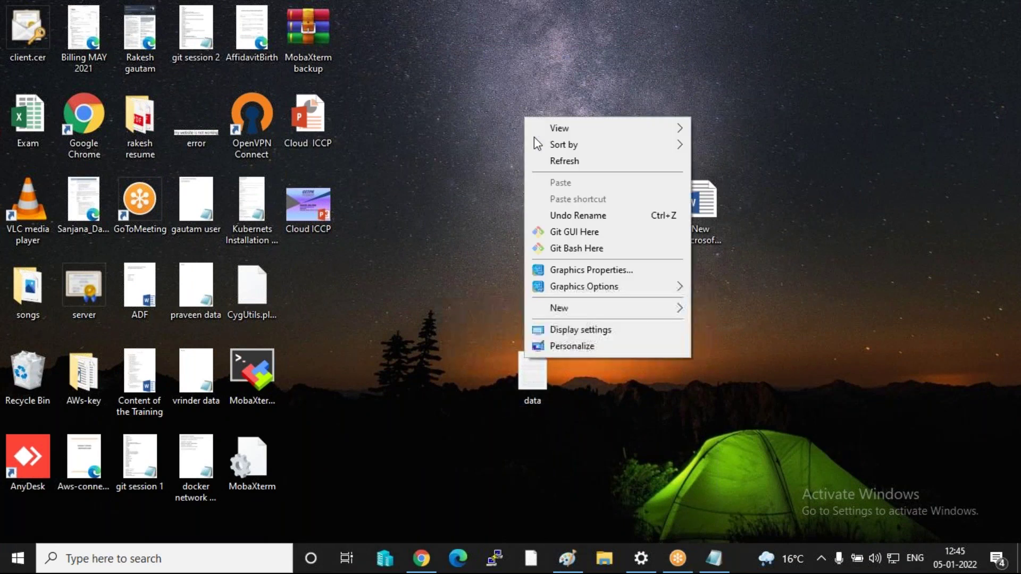
{"action": "mouse_move", "coordinate": [594, 314]}
{"action": "left_click", "coordinate": [464, 171]}
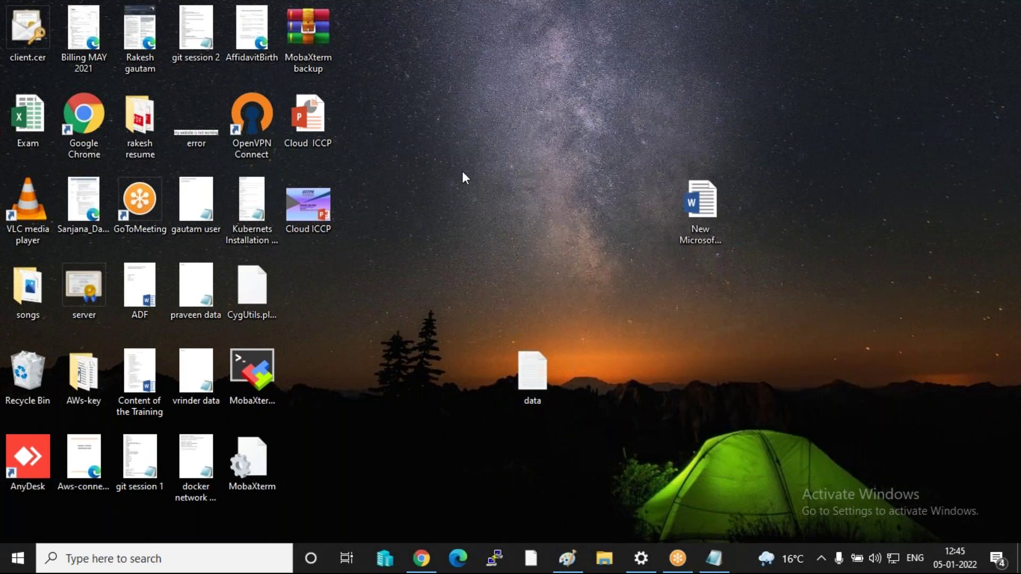
{"action": "key", "text": "super"}
{"action": "type", "text": "not"}
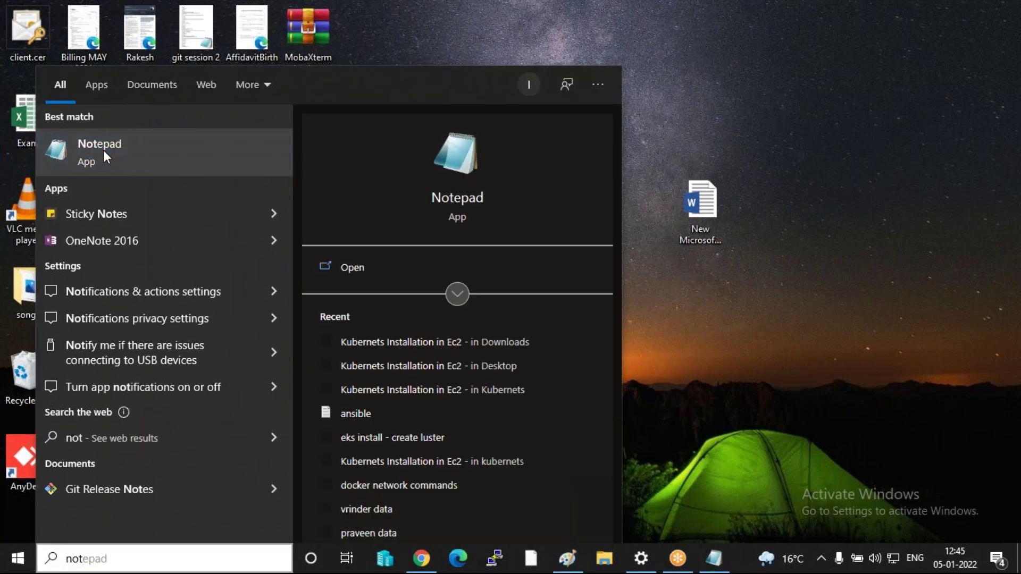
- Write 'mywebsit is not working' in Notepad and save it over error.html on the Desktop
{"action": "left_click", "coordinate": [103, 150]}
{"action": "type", "text": "mywebsit is not worki"}
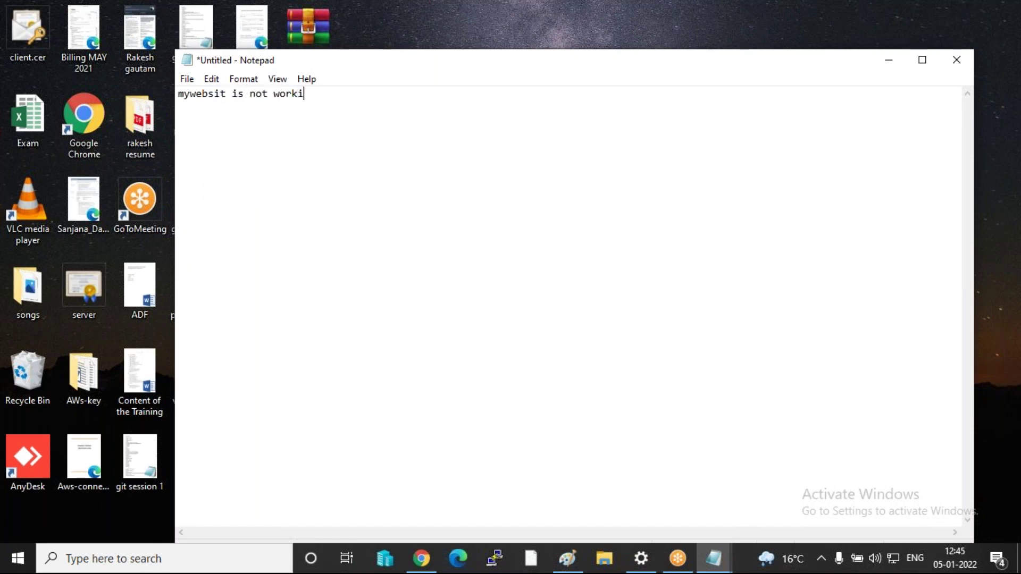
{"action": "left_click", "coordinate": [187, 81]}
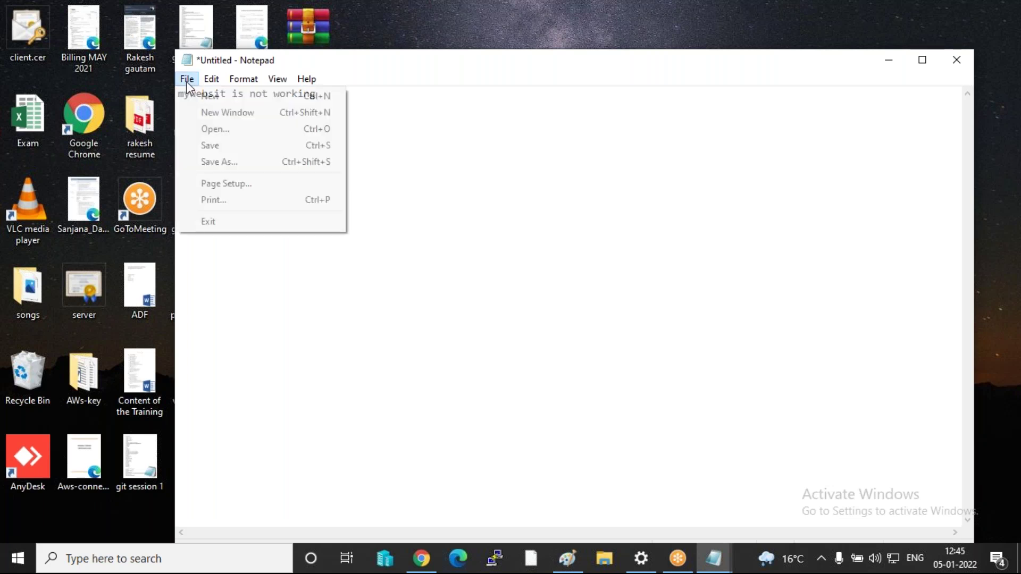
{"action": "left_click", "coordinate": [235, 163]}
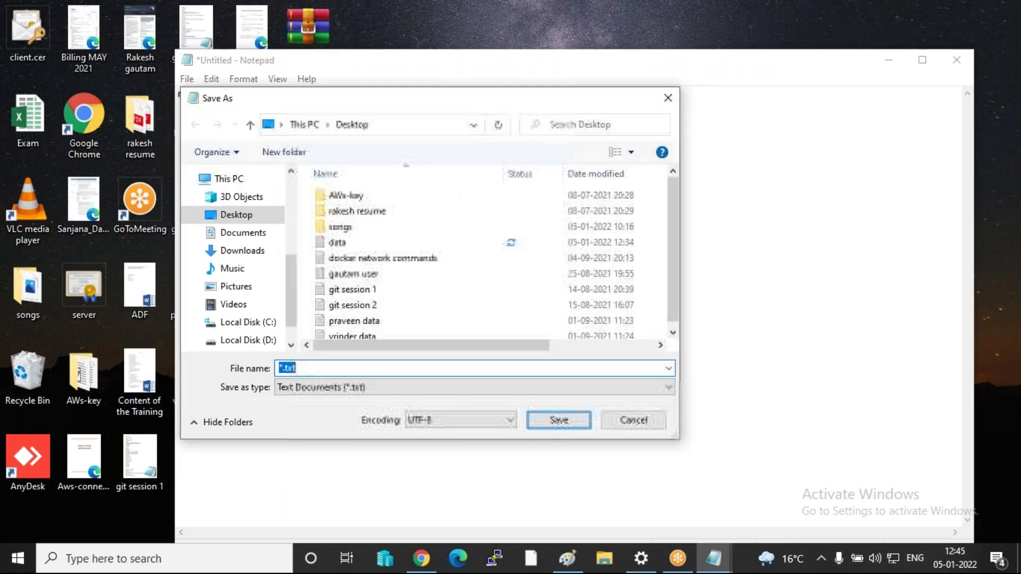
{"action": "type", "text": "erro"}
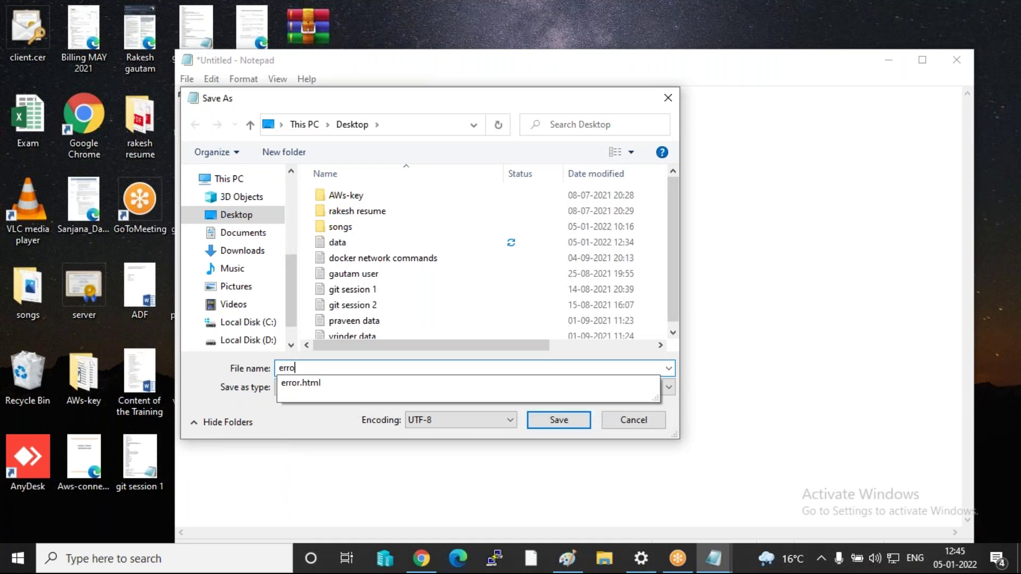
{"action": "type", "text": "r.html"}
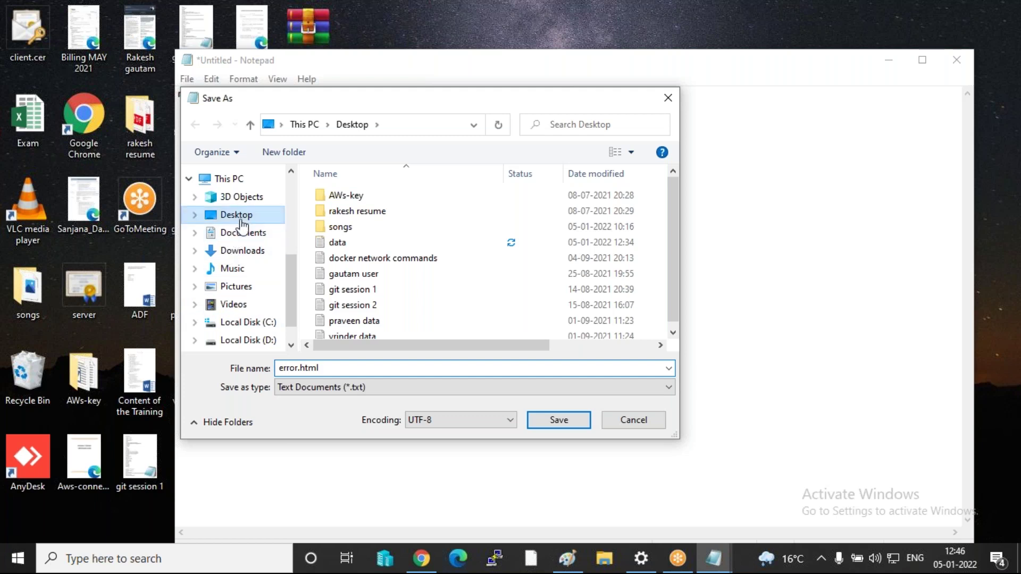
{"action": "left_click", "coordinate": [249, 220]}
{"action": "left_click", "coordinate": [565, 423]}
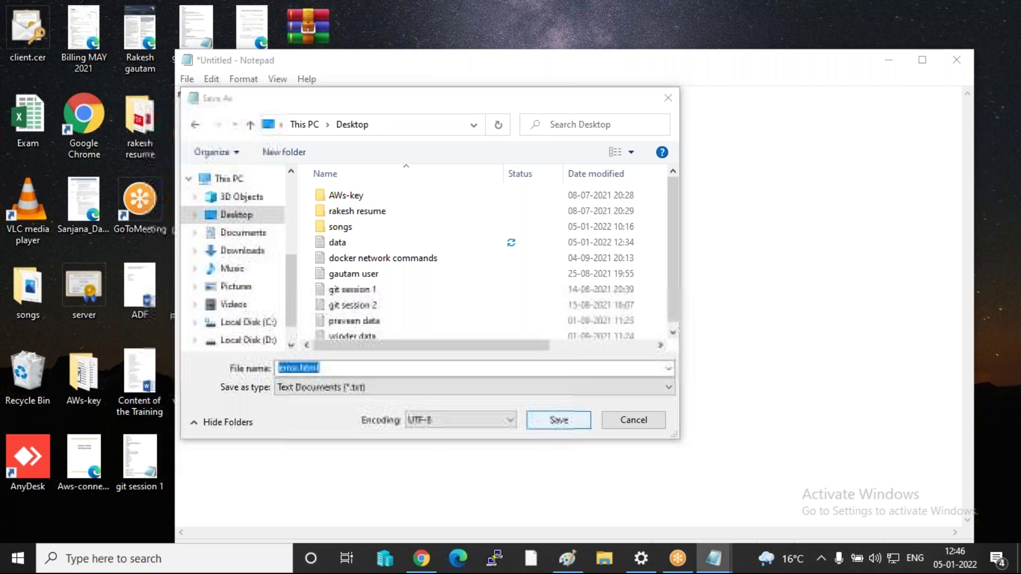
{"action": "left_click", "coordinate": [548, 281]}
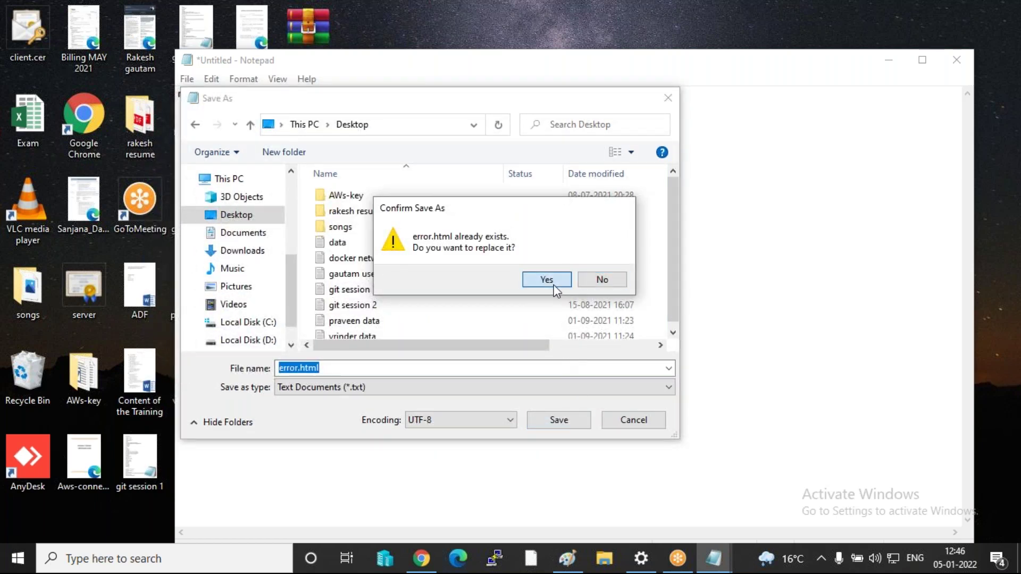
{"action": "left_click", "coordinate": [951, 66]}
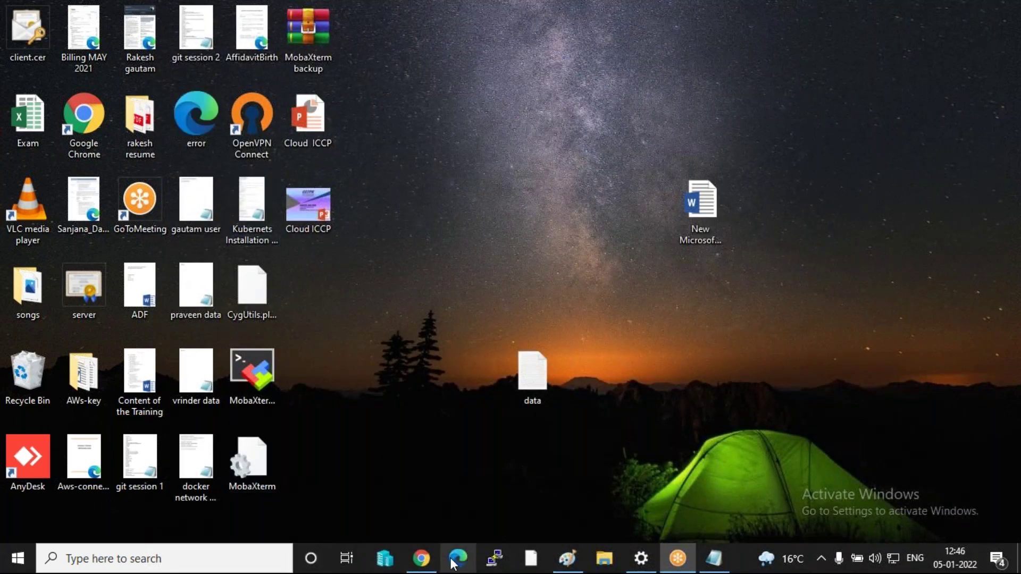
{"action": "left_click", "coordinate": [421, 559]}
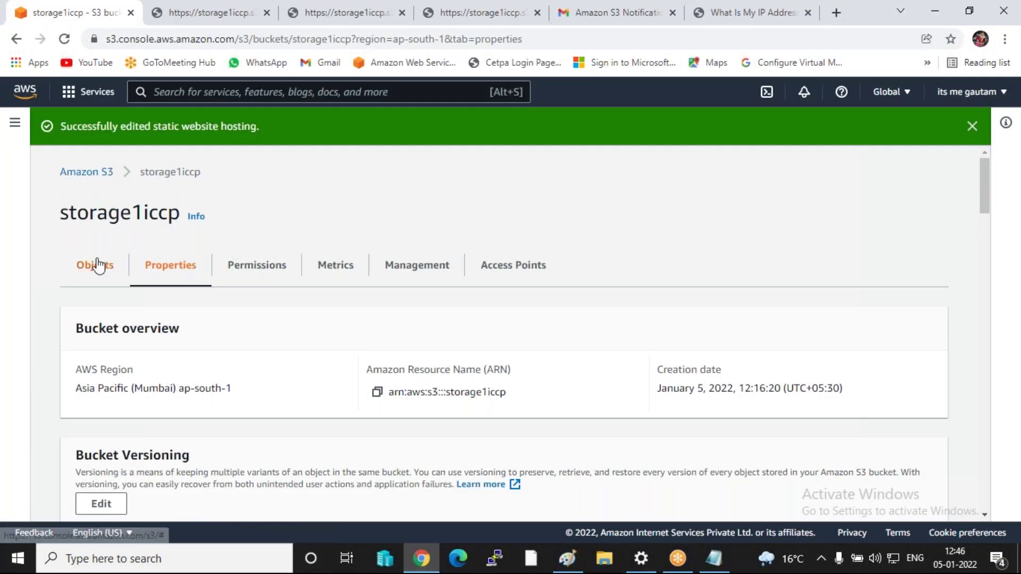
- Upload error.html from the Desktop into the storage1iccp bucket
{"action": "left_click", "coordinate": [97, 271]}
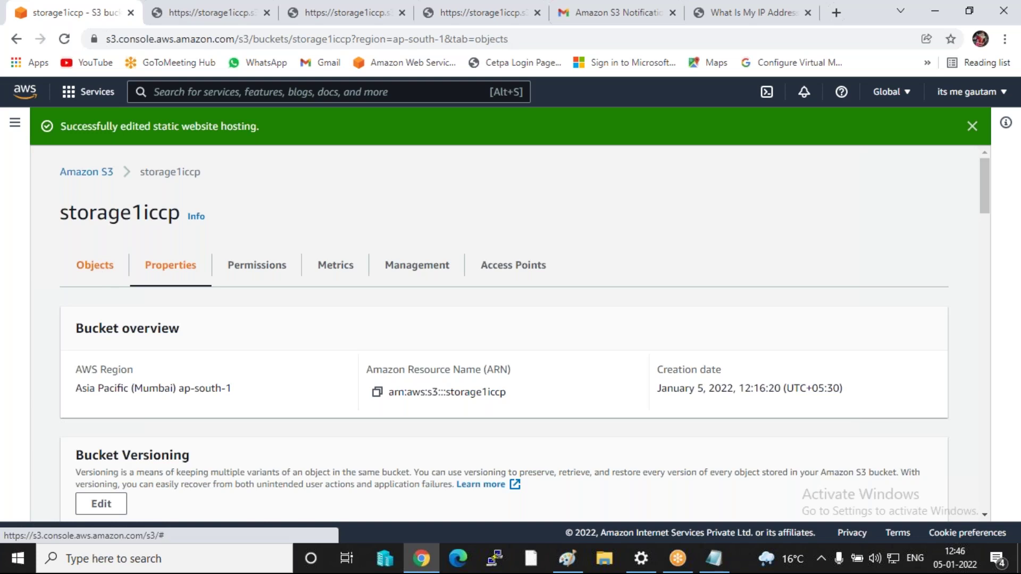
{"action": "left_click", "coordinate": [848, 361]}
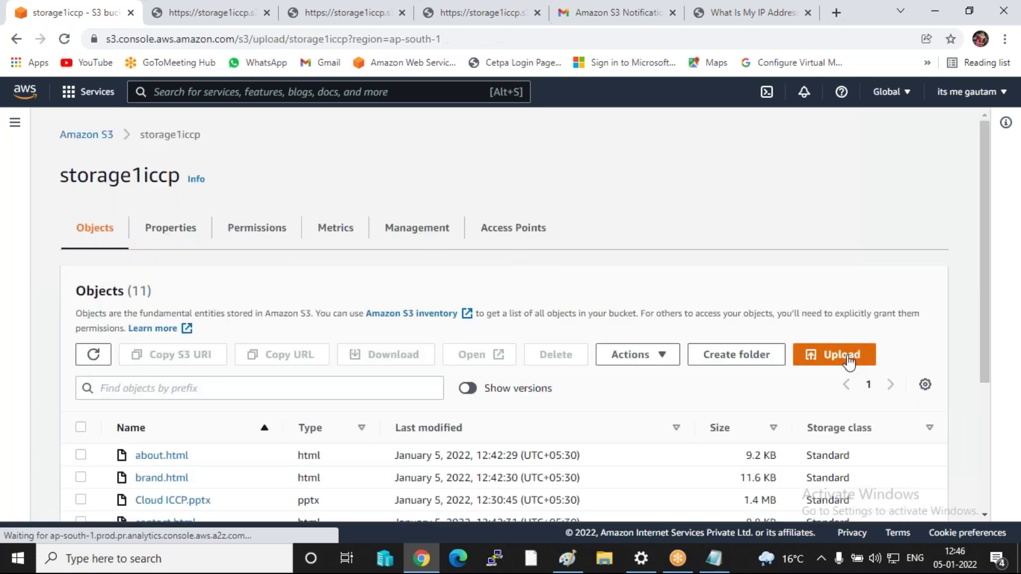
{"action": "left_click", "coordinate": [513, 321]}
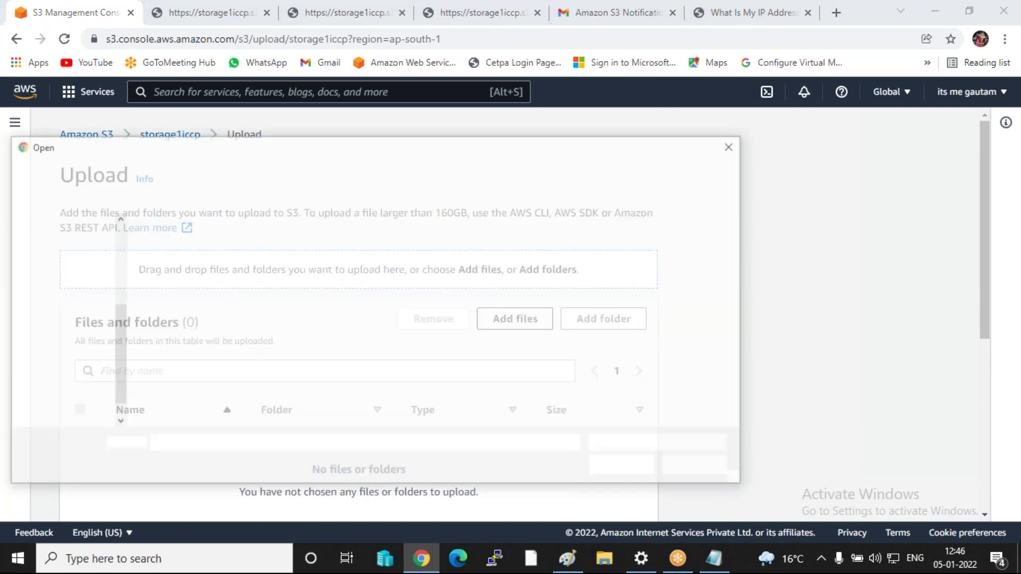
{"action": "left_click", "coordinate": [51, 289]}
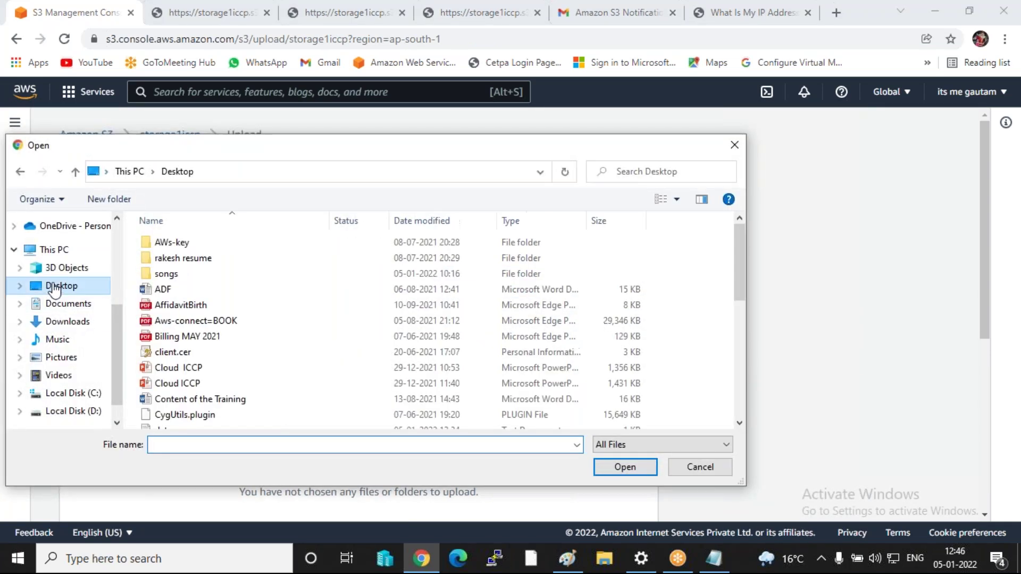
{"action": "scroll", "coordinate": [203, 376], "scroll_direction": "down", "scroll_amount": 1}
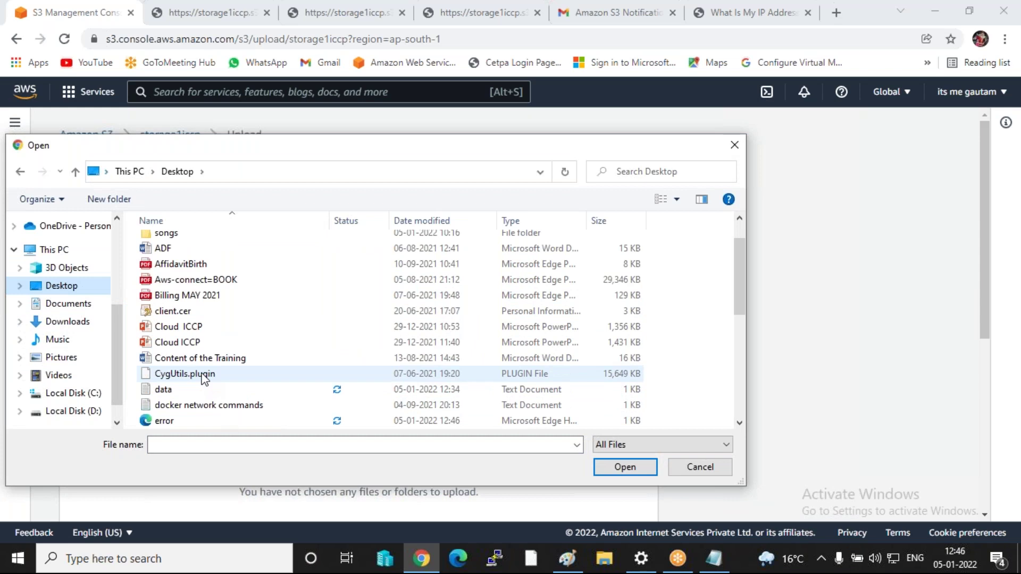
{"action": "scroll", "coordinate": [203, 378], "scroll_direction": "down", "scroll_amount": 1}
{"action": "double_click", "coordinate": [166, 373]}
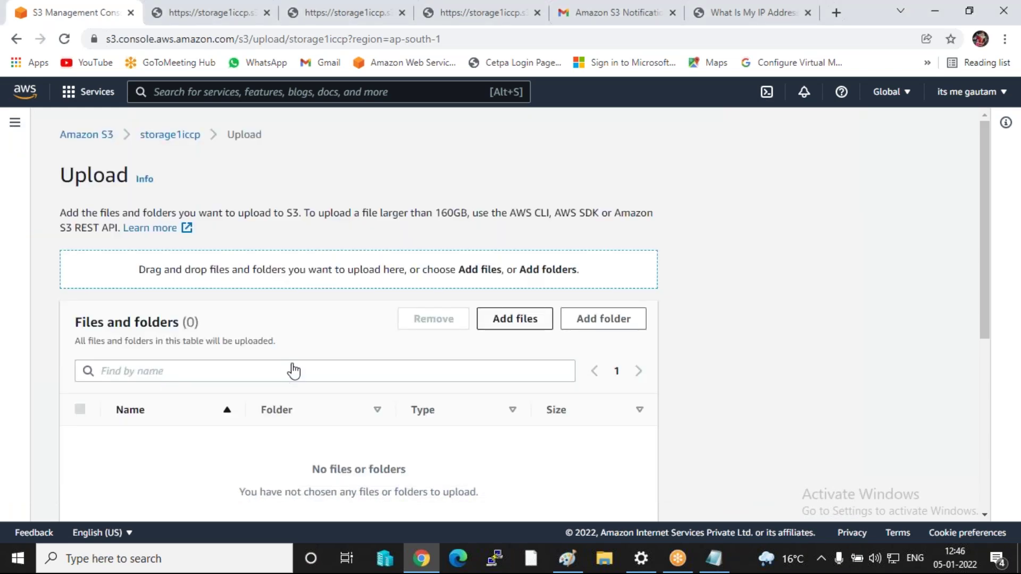
{"action": "scroll", "coordinate": [479, 346], "scroll_direction": "down", "scroll_amount": 5}
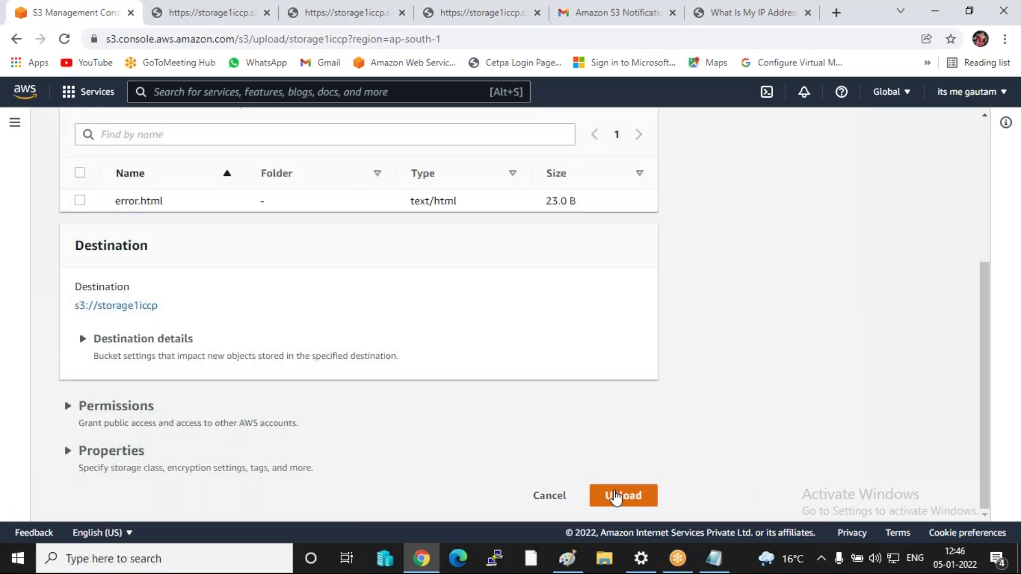
{"action": "left_click", "coordinate": [616, 497]}
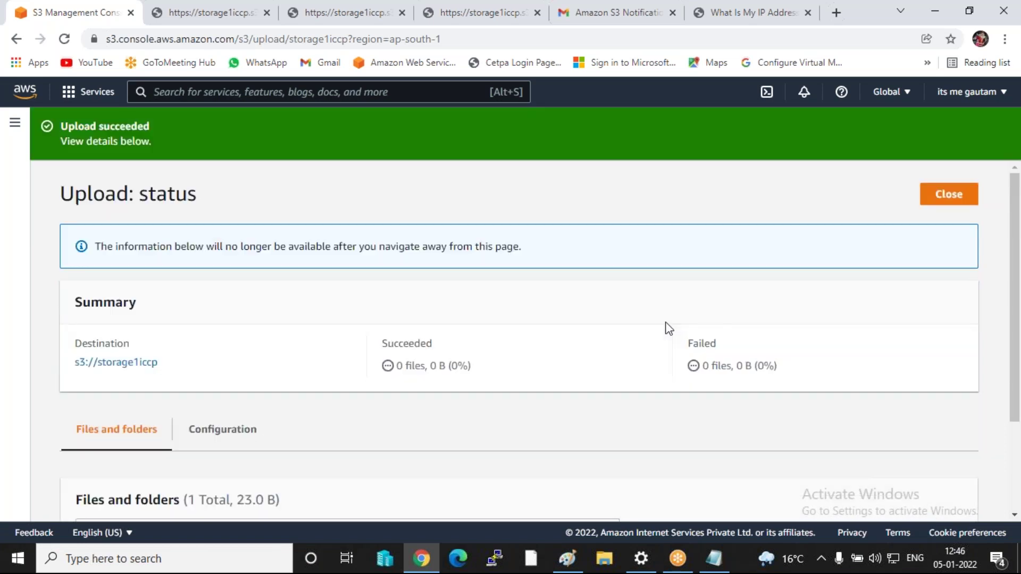
{"action": "left_click", "coordinate": [940, 195]}
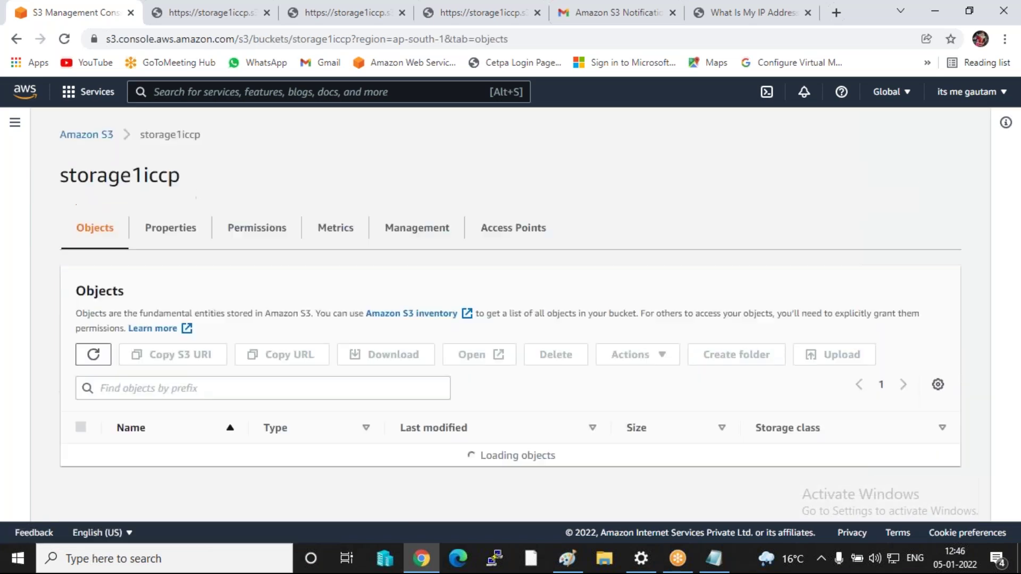
- Make error.html public via ACL, bringing the bucket to 12 objects
{"action": "scroll", "coordinate": [226, 308], "scroll_direction": "down", "scroll_amount": 4}
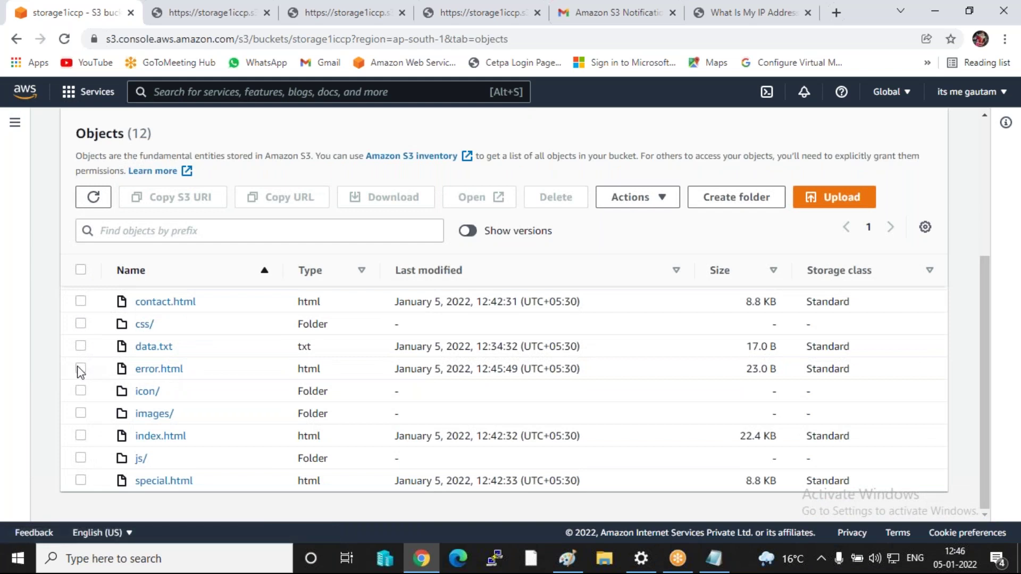
{"action": "left_click", "coordinate": [80, 369]}
{"action": "left_click", "coordinate": [650, 201]}
{"action": "scroll", "coordinate": [665, 380], "scroll_direction": "down", "scroll_amount": 2}
{"action": "left_click", "coordinate": [668, 473]}
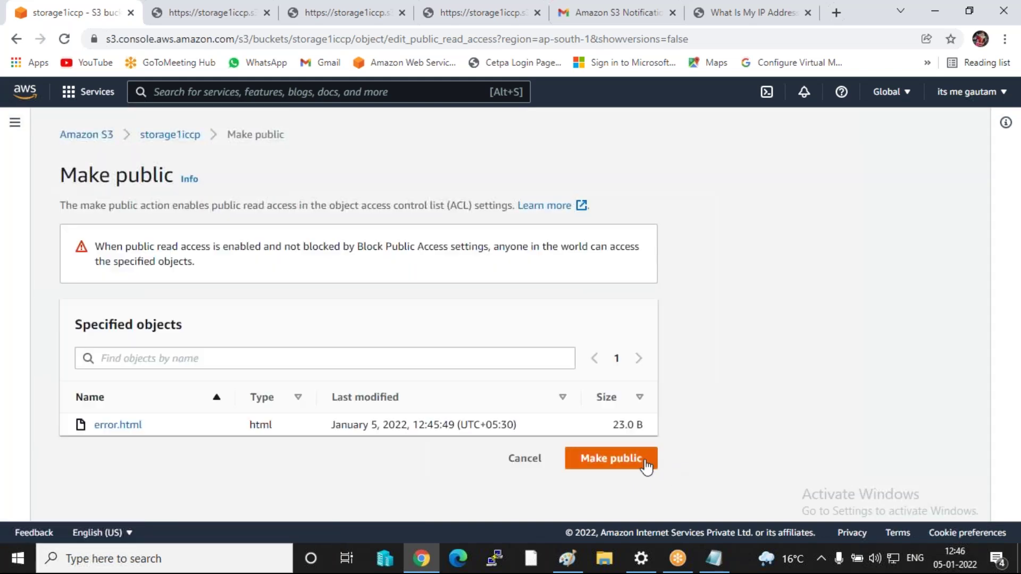
{"action": "left_click", "coordinate": [642, 461]}
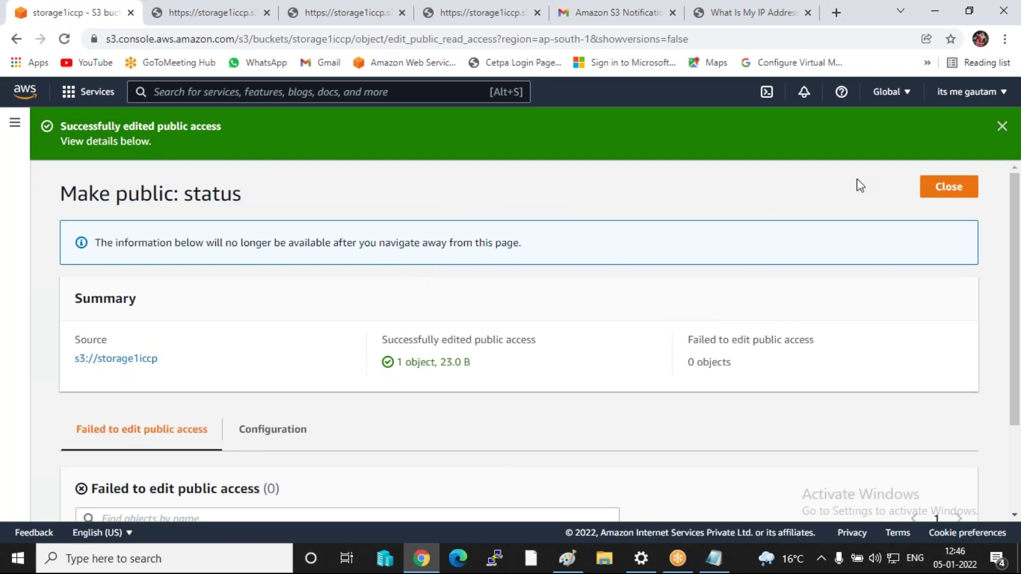
{"action": "left_click", "coordinate": [949, 187]}
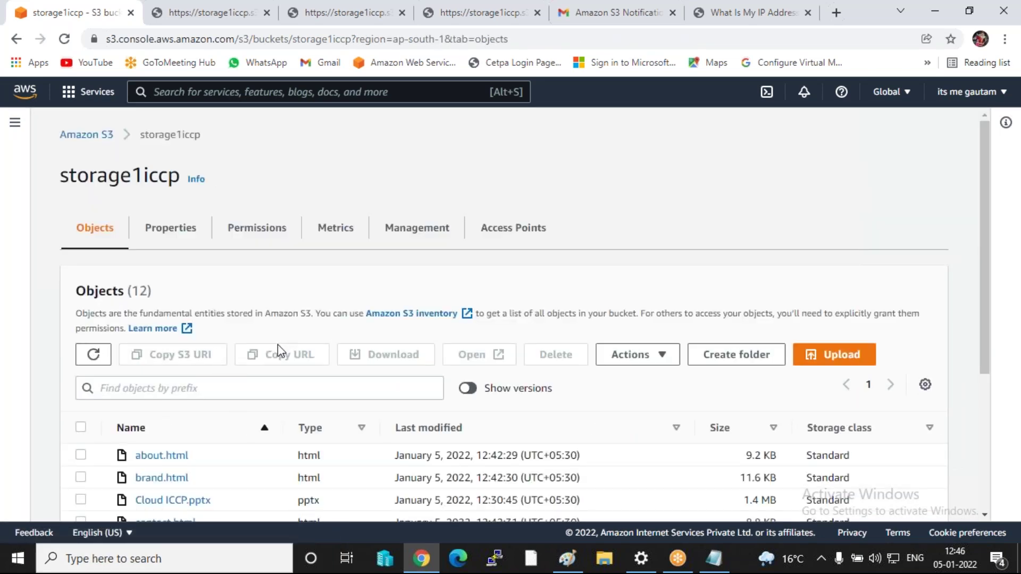
{"action": "scroll", "coordinate": [239, 372], "scroll_direction": "down", "scroll_amount": 3}
- Copy the storage1iccp static website endpoint from the bucket's Properties
{"action": "scroll", "coordinate": [192, 419], "scroll_direction": "up", "scroll_amount": 3}
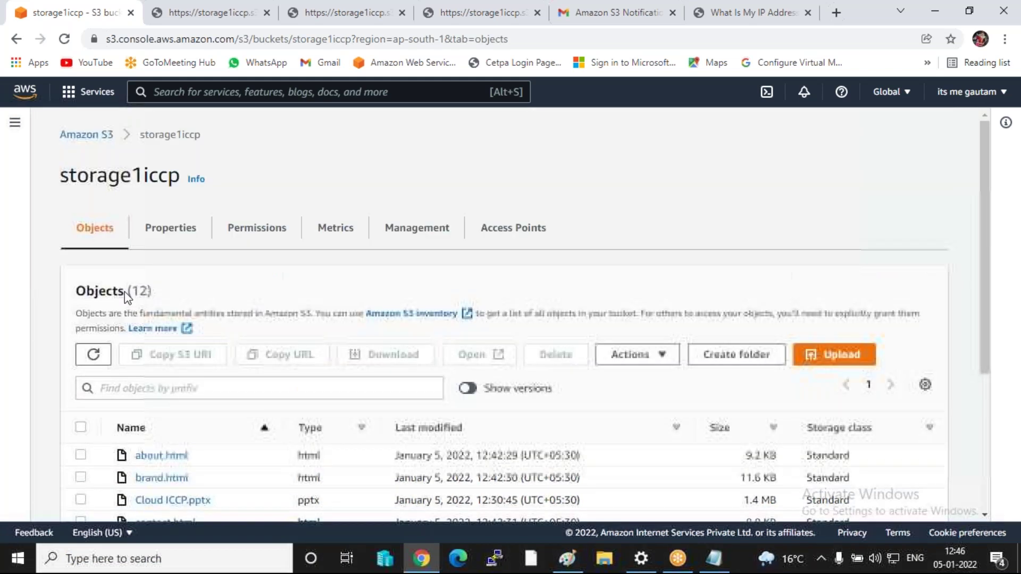
{"action": "left_click", "coordinate": [155, 232]}
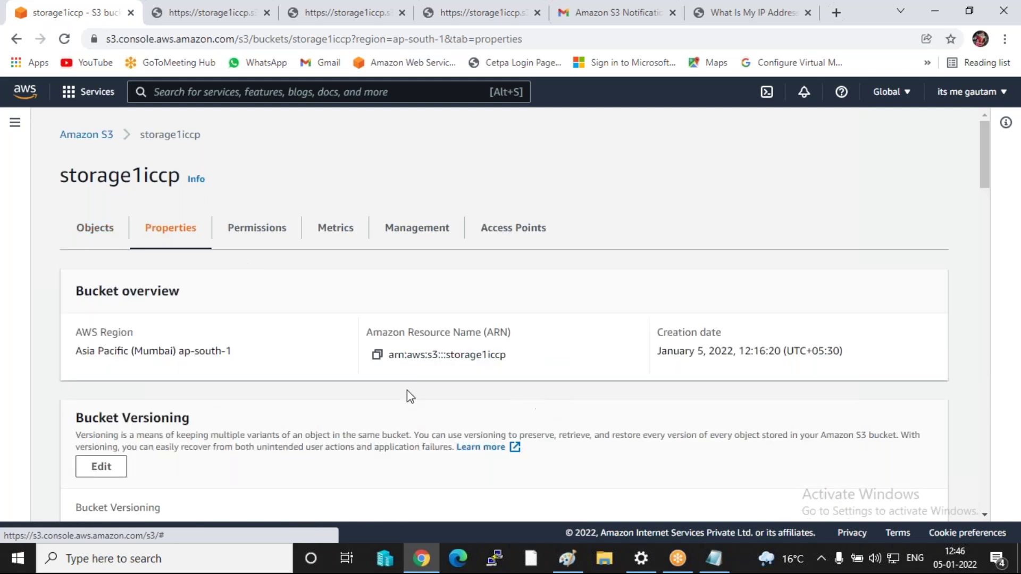
{"action": "scroll", "coordinate": [230, 360], "scroll_direction": "down", "scroll_amount": 15}
{"action": "scroll", "coordinate": [341, 372], "scroll_direction": "down", "scroll_amount": 15}
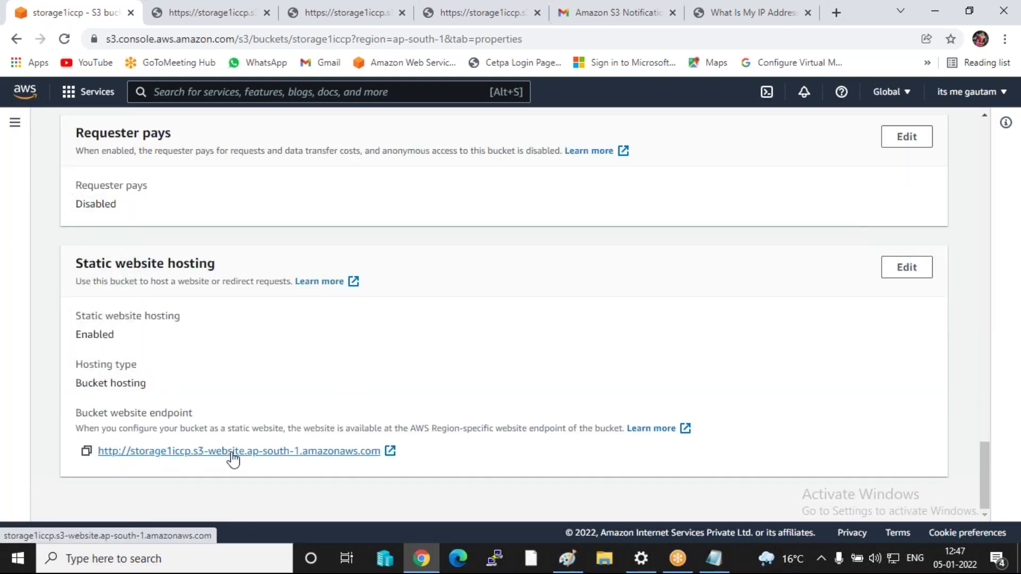
{"action": "left_click", "coordinate": [87, 452]}
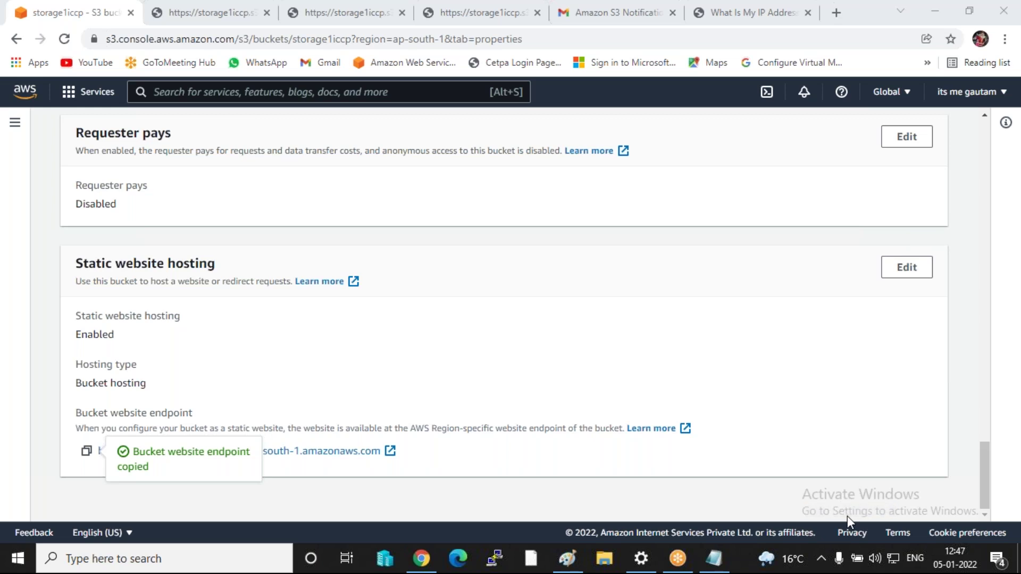
- Close the IP-address and S3 notification tabs and select the address on the data.txt tab
{"action": "left_click", "coordinate": [808, 12]}
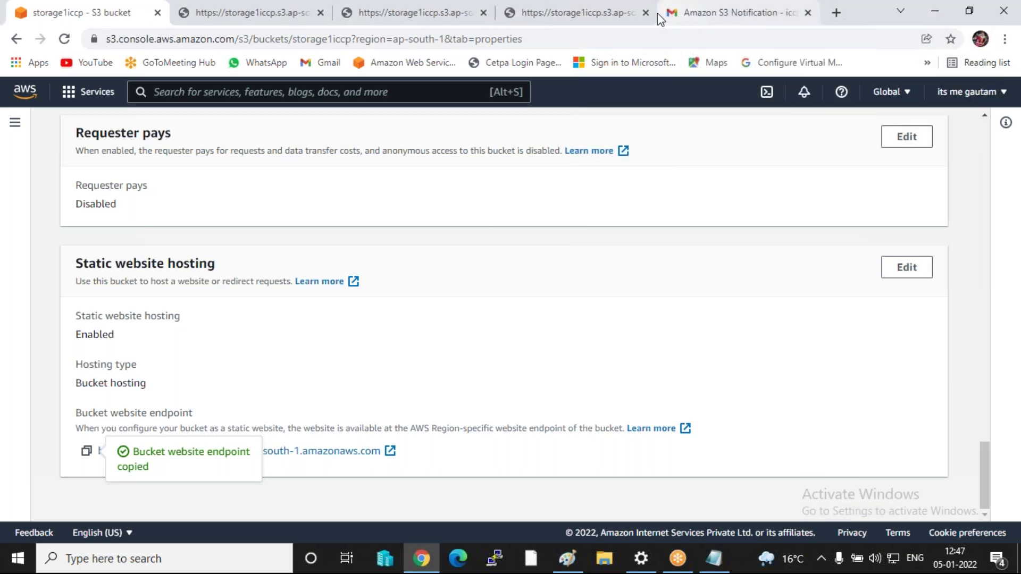
{"action": "left_click", "coordinate": [808, 12]}
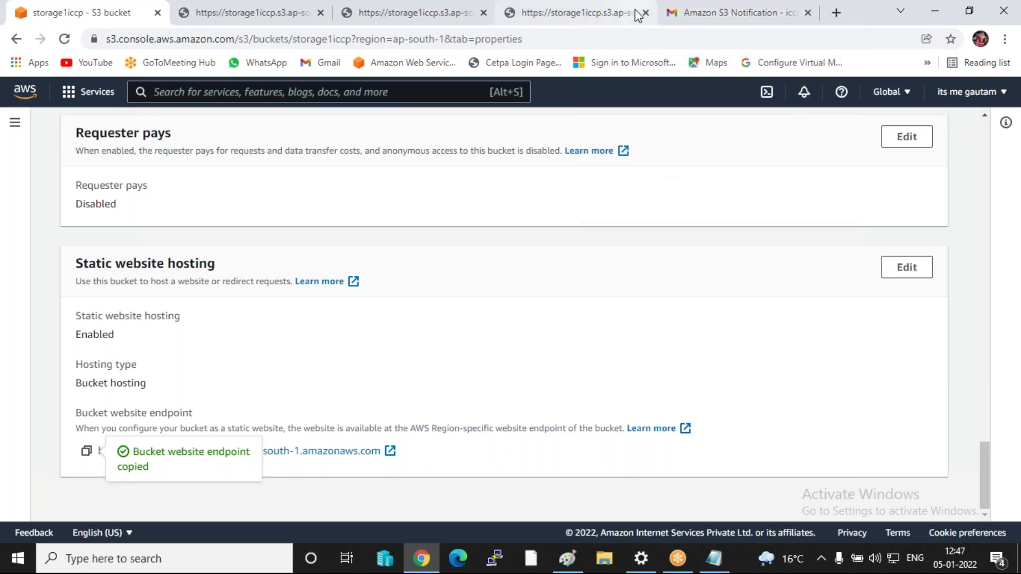
{"action": "left_click", "coordinate": [647, 16]}
{"action": "left_click", "coordinate": [215, 39]}
- Paste the website endpoint into the address bar and browse the live Pomato site
{"action": "key", "text": "ctrl+v"}
{"action": "key", "text": "Return"}
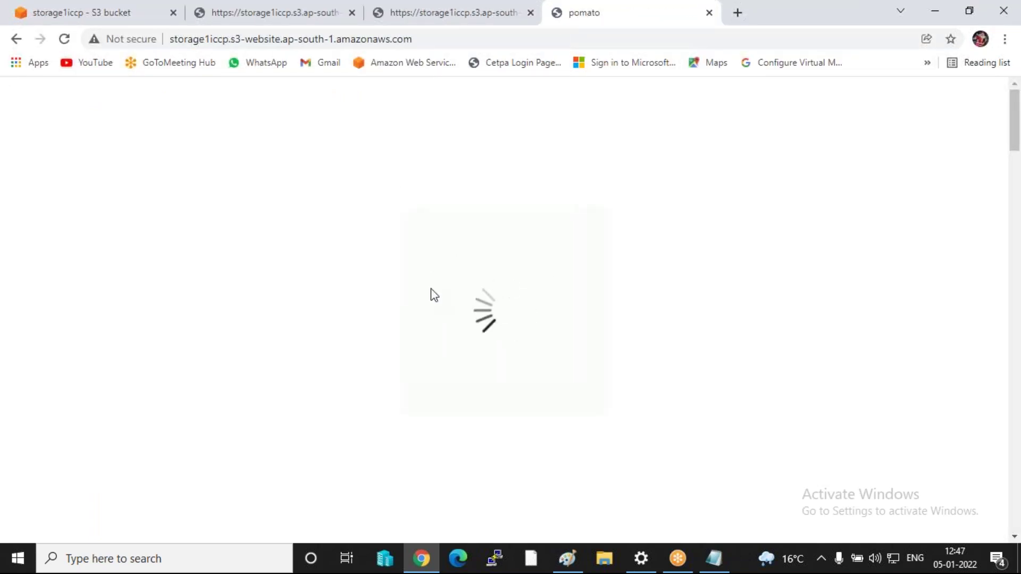
{"action": "scroll", "coordinate": [445, 273], "scroll_direction": "down", "scroll_amount": 7}
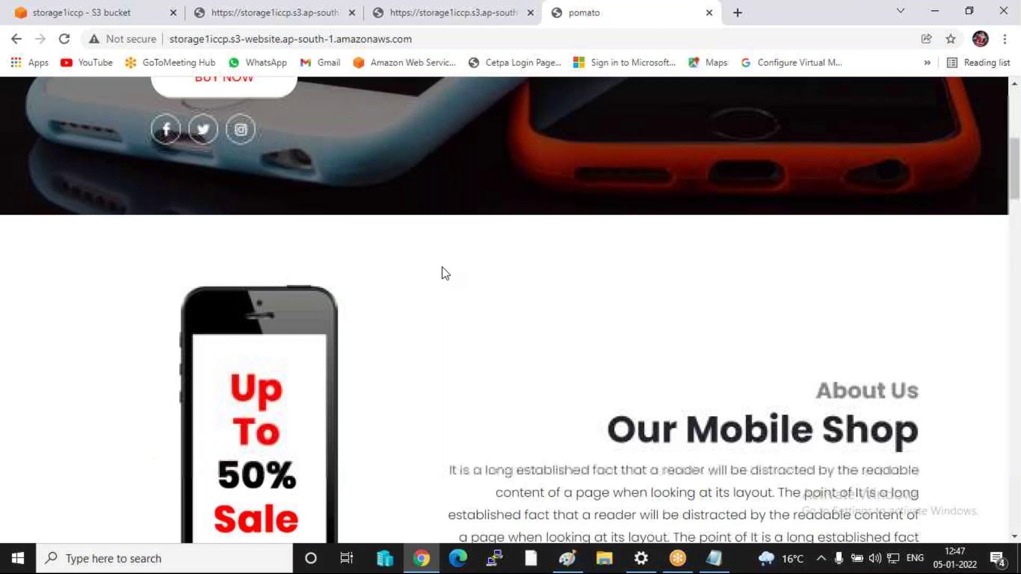
{"action": "scroll", "coordinate": [442, 276], "scroll_direction": "down", "scroll_amount": 12}
{"action": "scroll", "coordinate": [423, 292], "scroll_direction": "up", "scroll_amount": 7}
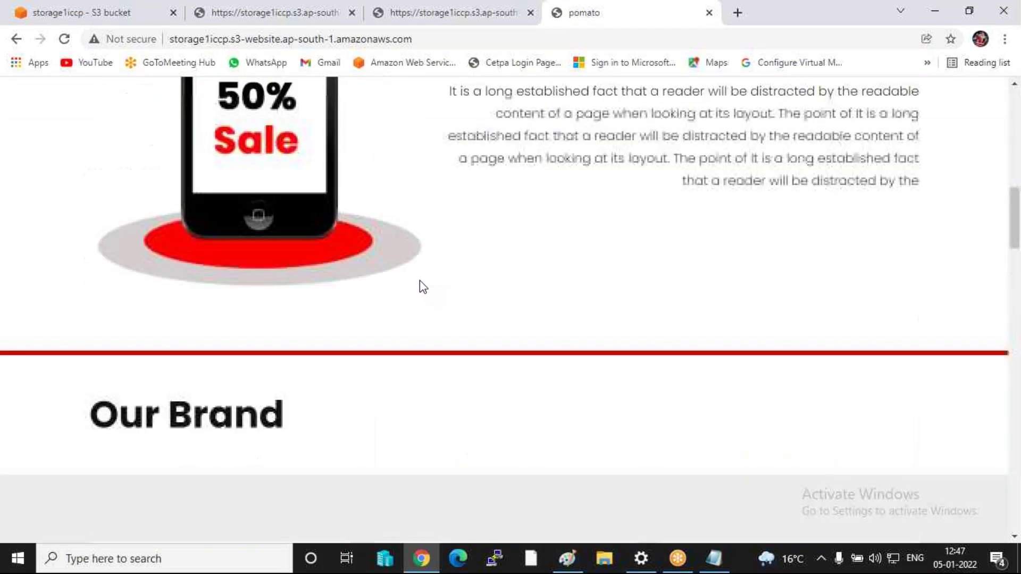
{"action": "scroll", "coordinate": [423, 286], "scroll_direction": "up", "scroll_amount": 10}
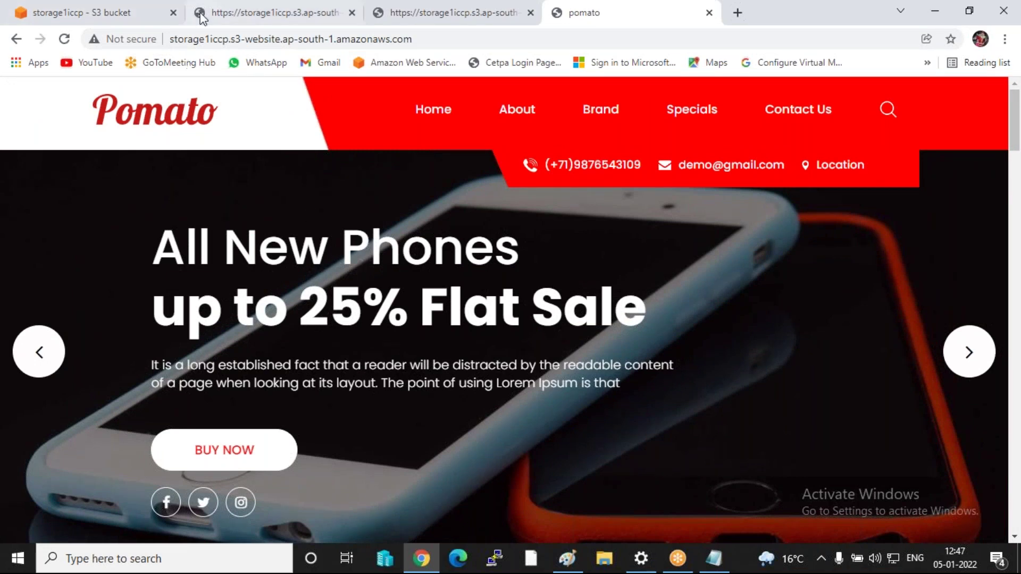
- Go back to the S3 tab and show storage1iccp's Objects list
{"action": "left_click", "coordinate": [85, 14]}
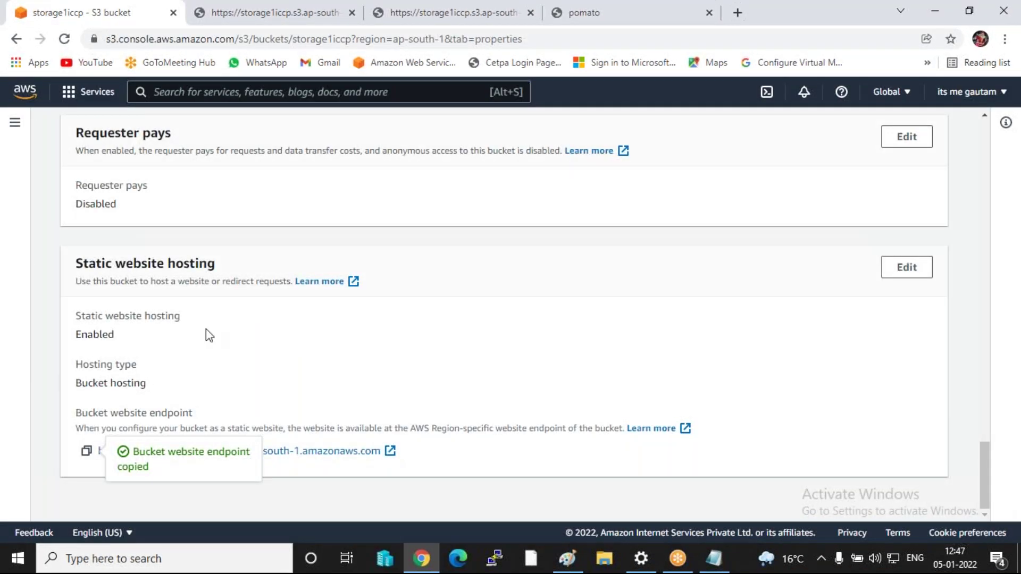
{"action": "scroll", "coordinate": [206, 328], "scroll_direction": "up", "scroll_amount": 4}
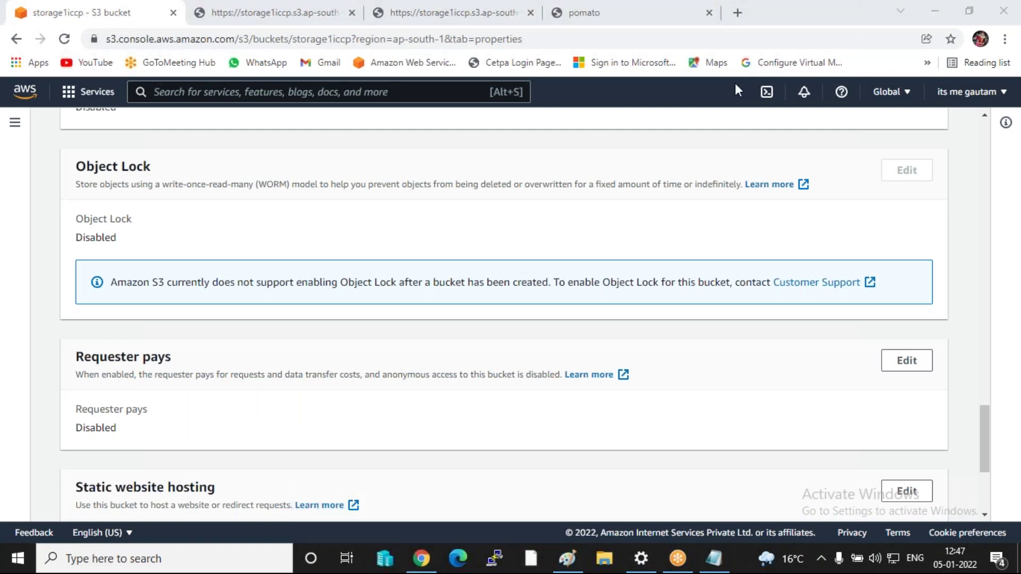
{"action": "scroll", "coordinate": [504, 313], "scroll_direction": "up", "scroll_amount": 15}
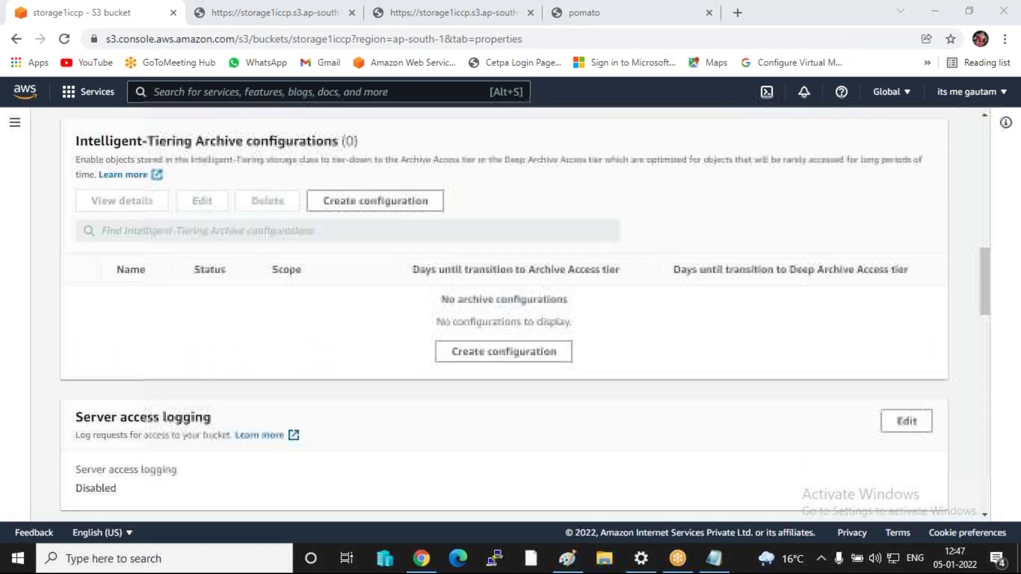
{"action": "scroll", "coordinate": [504, 313], "scroll_direction": "up", "scroll_amount": 10}
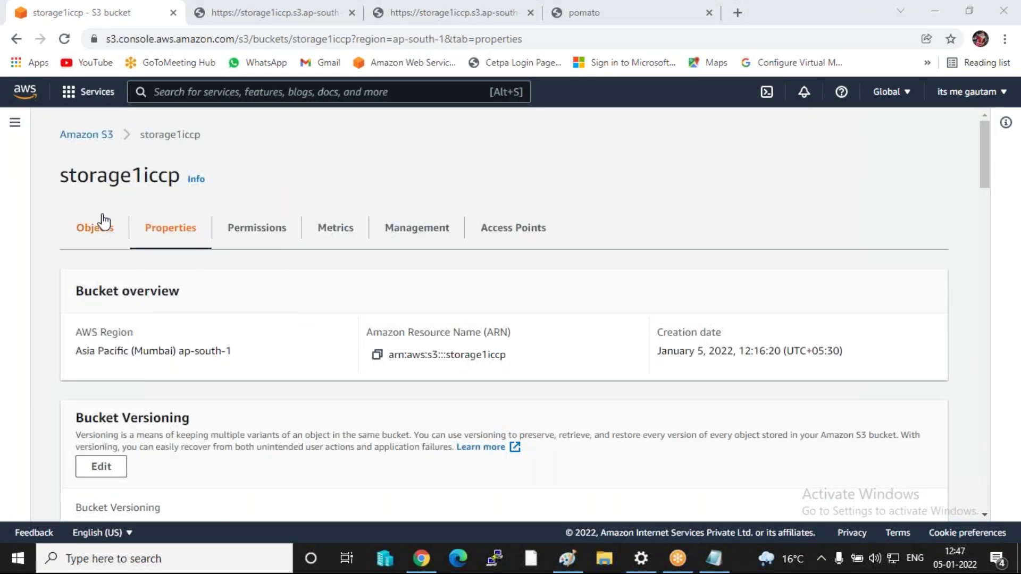
{"action": "left_click", "coordinate": [84, 229]}
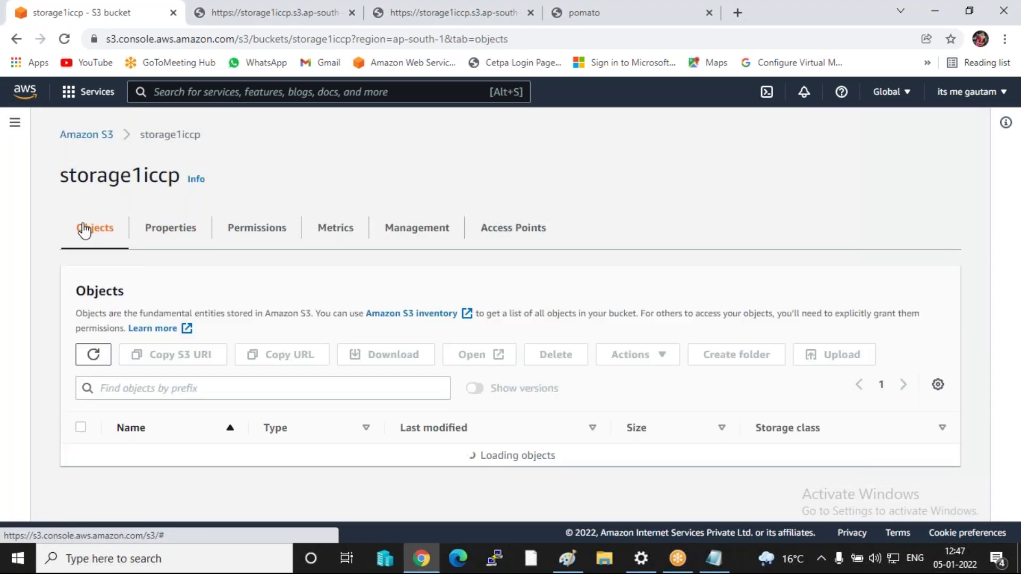
- Select all storage1iccp objects except error.html and begin deleting them
{"action": "scroll", "coordinate": [80, 276], "scroll_direction": "down", "scroll_amount": 5}
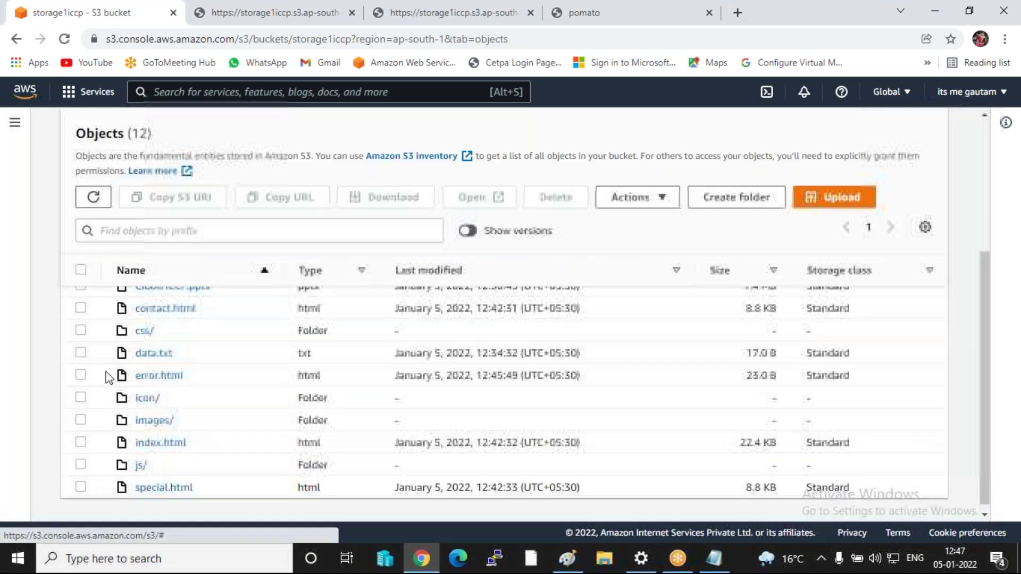
{"action": "left_click", "coordinate": [81, 270]}
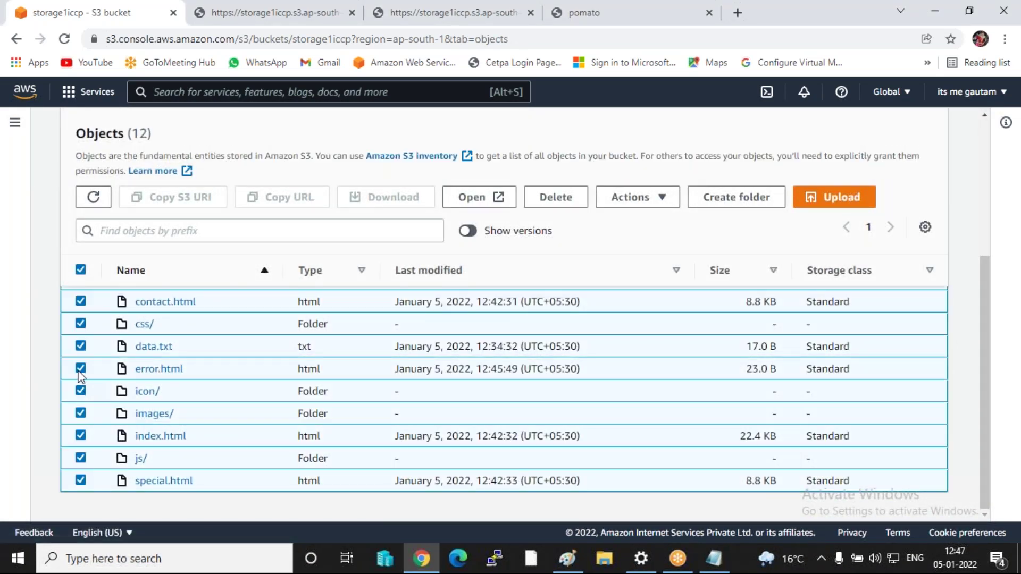
{"action": "left_click", "coordinate": [81, 368]}
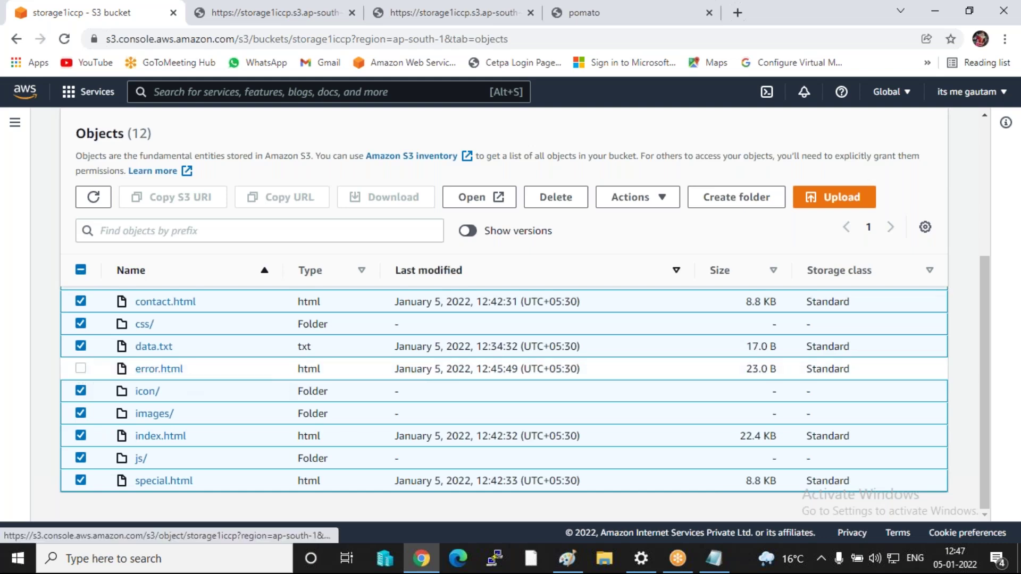
{"action": "left_click", "coordinate": [570, 200]}
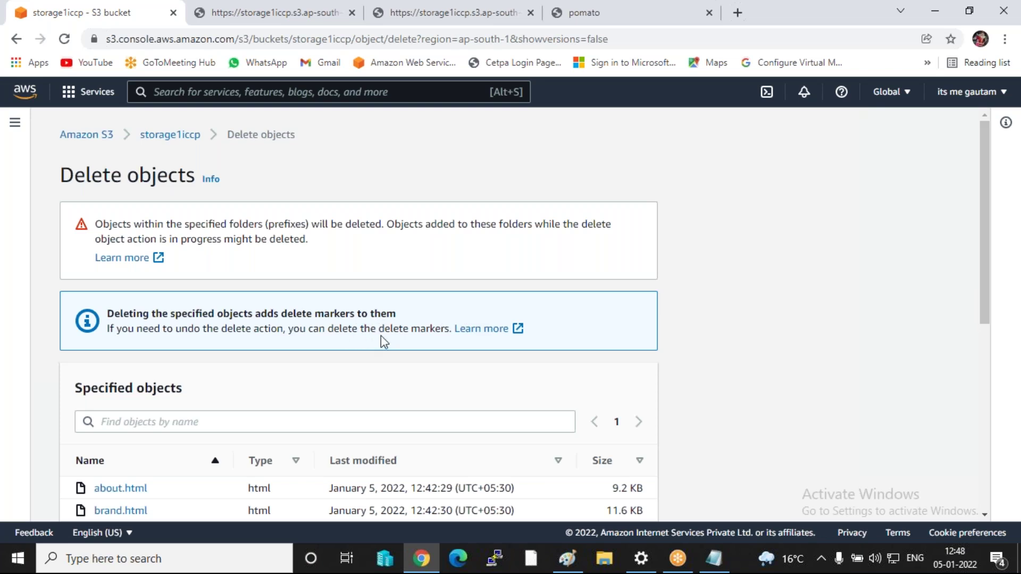
- Confirm with 'delete' to remove 46 objects (3.3 MB), leaving only error.html
{"action": "scroll", "coordinate": [164, 483], "scroll_direction": "down", "scroll_amount": 7}
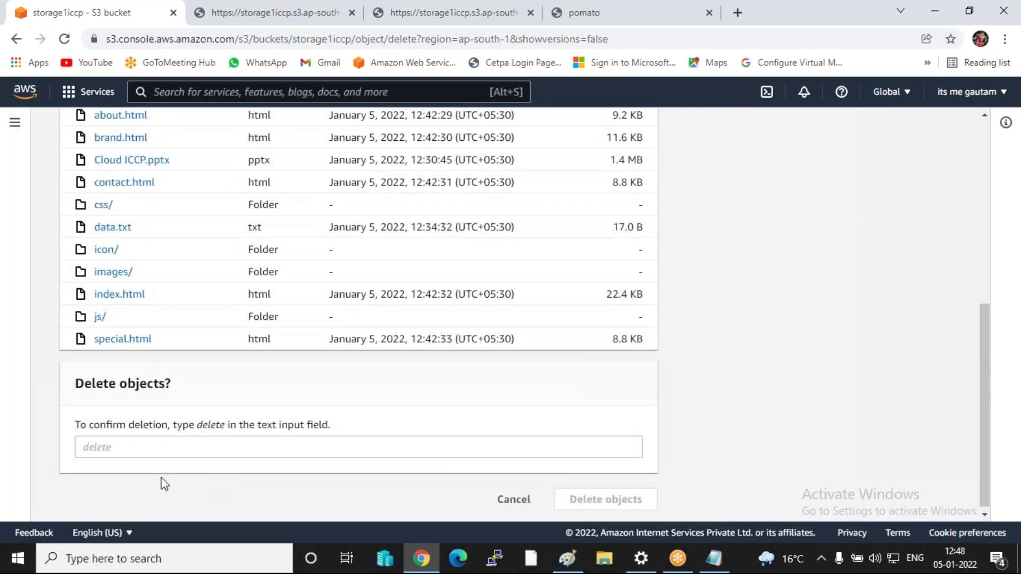
{"action": "left_click", "coordinate": [124, 449]}
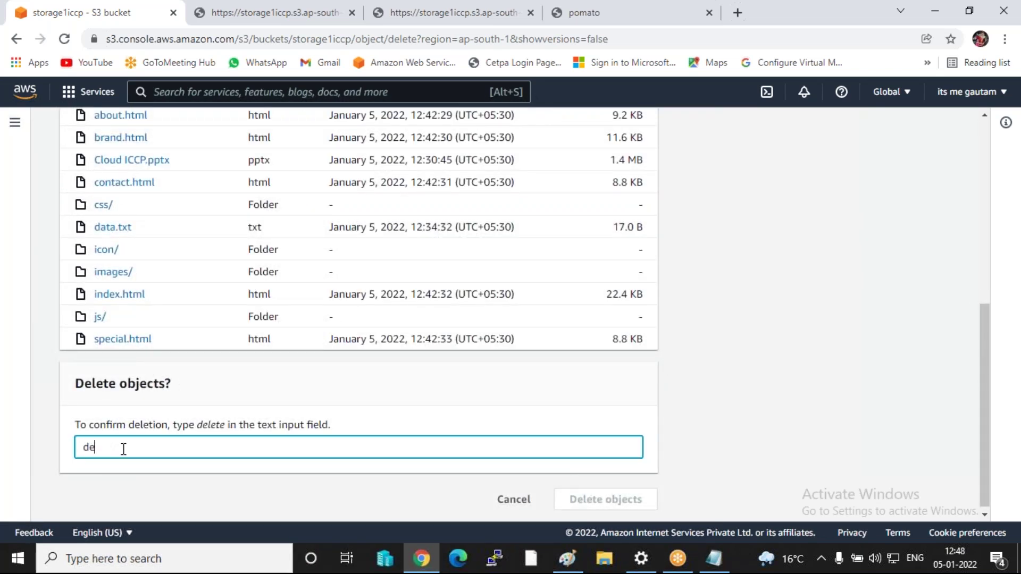
{"action": "type", "text": "delete"}
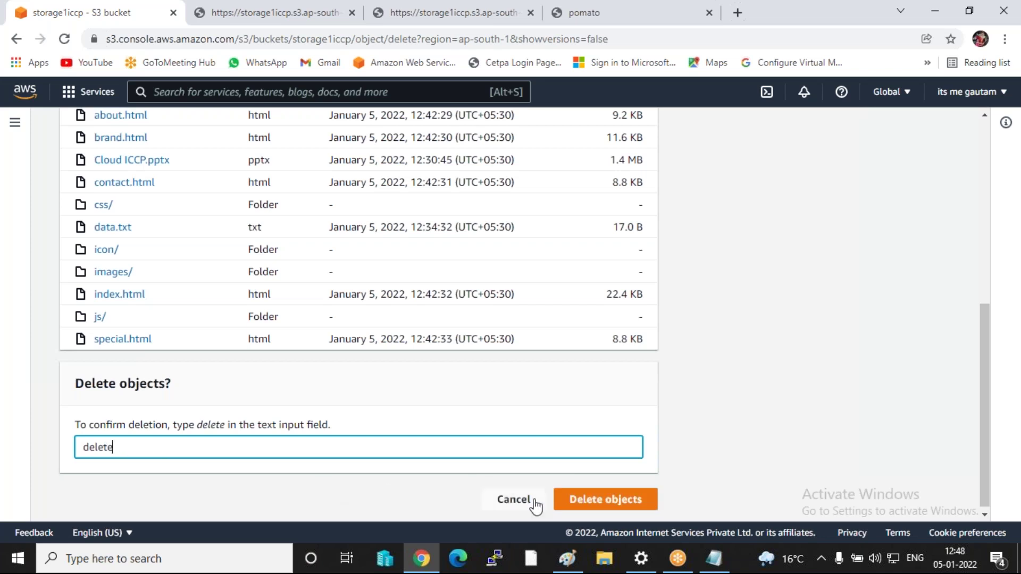
{"action": "left_click", "coordinate": [555, 505]}
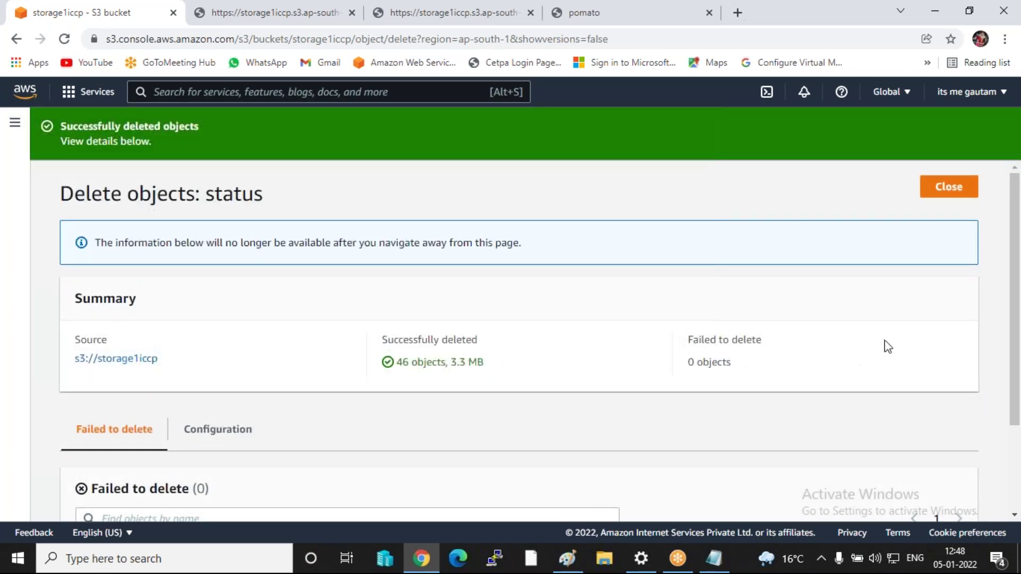
{"action": "left_click", "coordinate": [952, 186]}
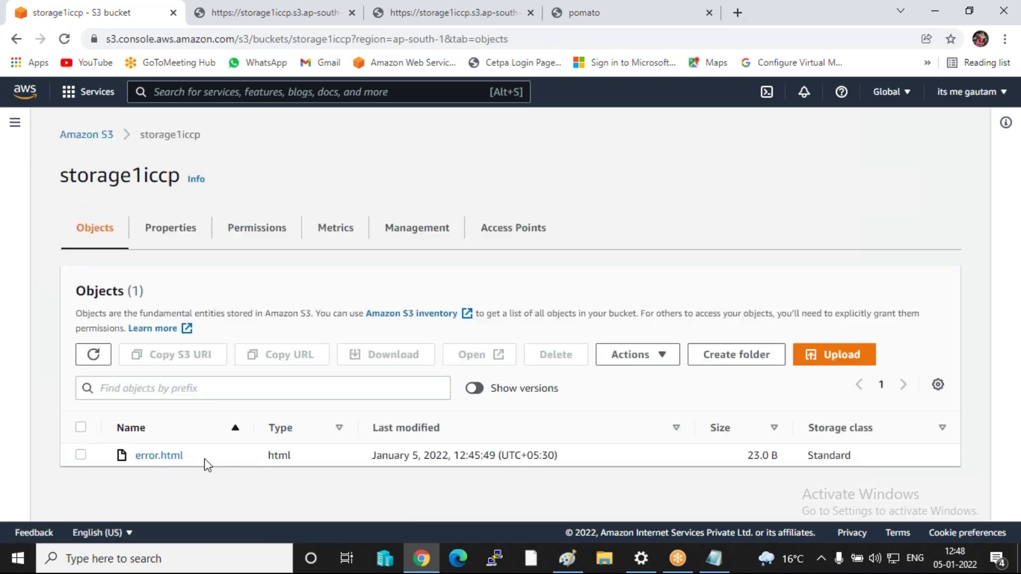
{"action": "left_click", "coordinate": [617, 13]}
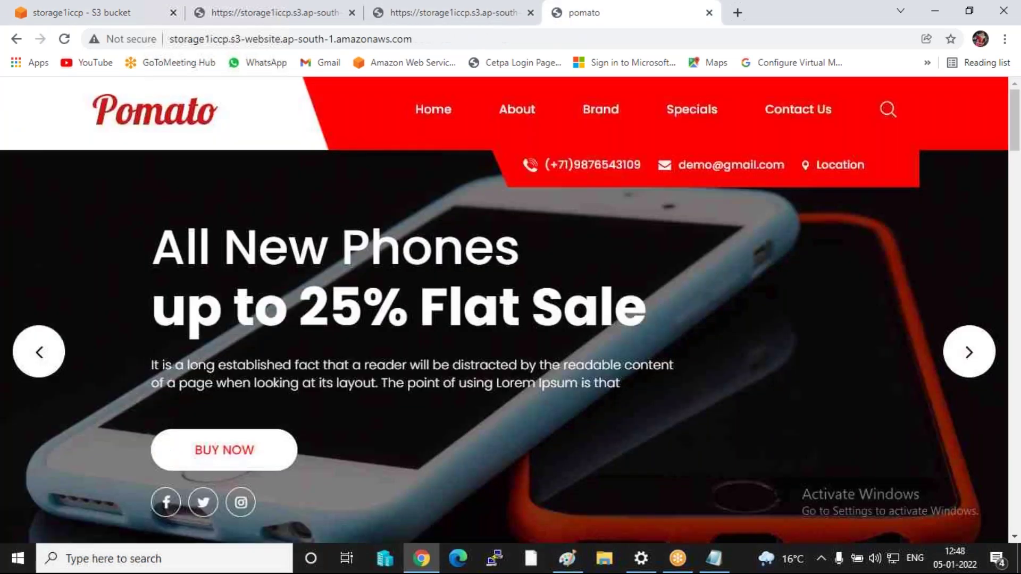
{"action": "left_click", "coordinate": [64, 39]}
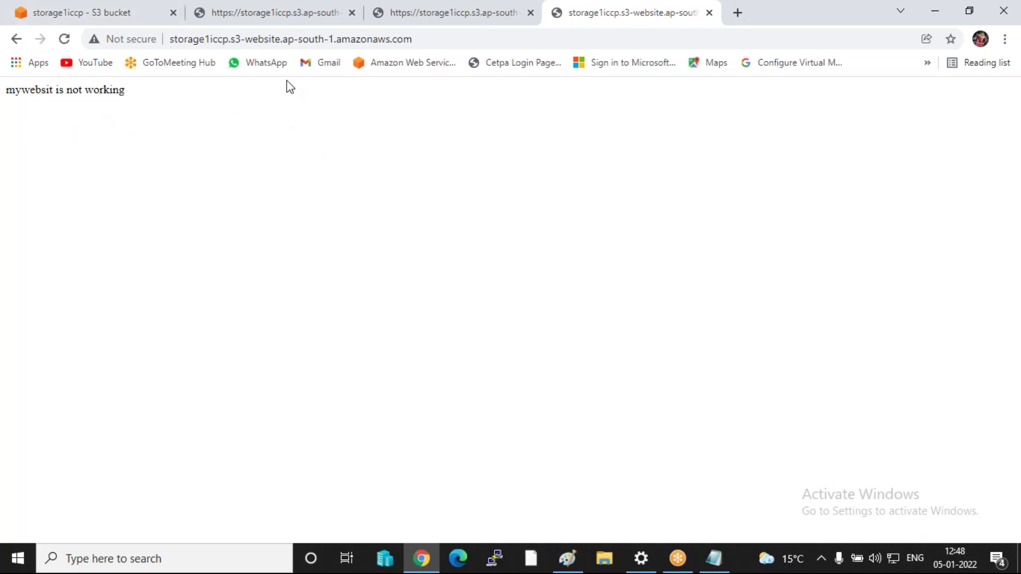
{"action": "left_click", "coordinate": [271, 5]}
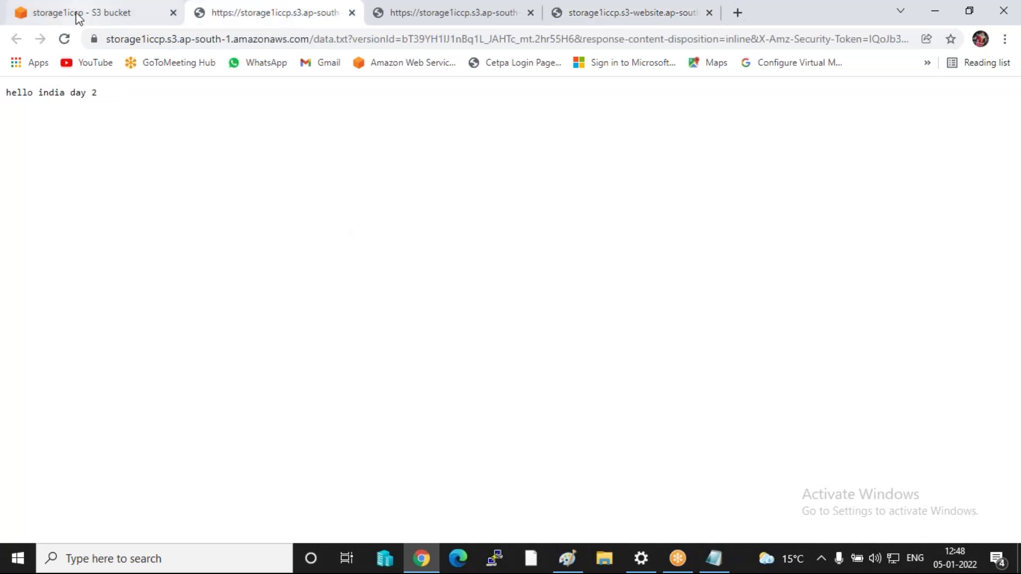
{"action": "left_click", "coordinate": [77, 13]}
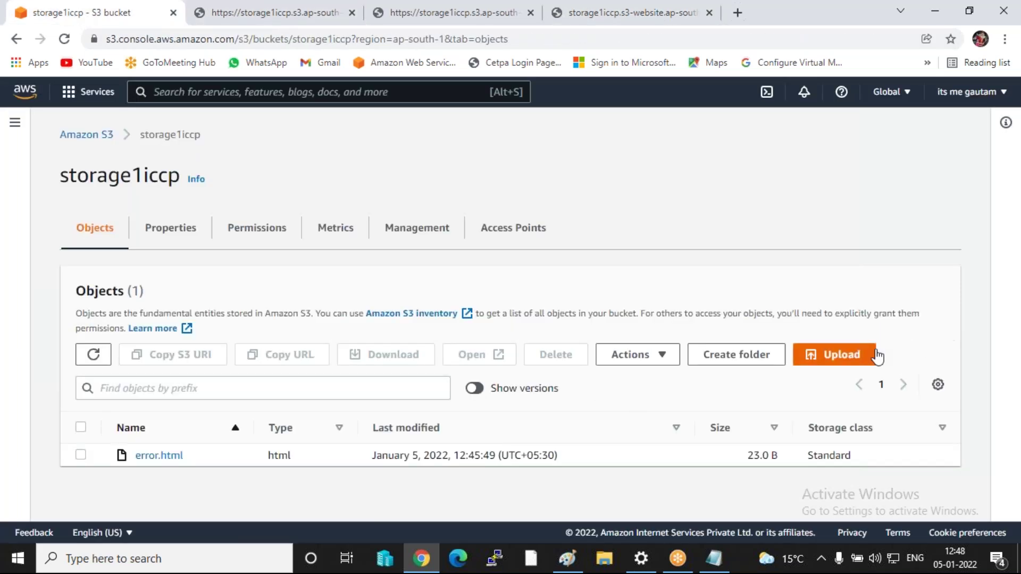
- Start an upload to storage1iccp and add the 8 files of the js folder from D:\website\shree
{"action": "left_click", "coordinate": [831, 361]}
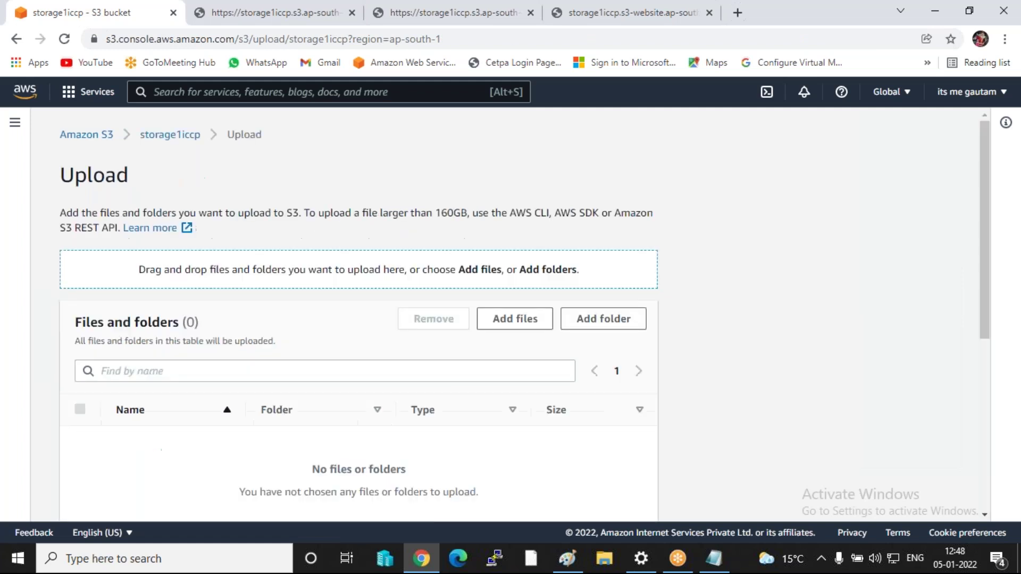
{"action": "left_click", "coordinate": [604, 319]}
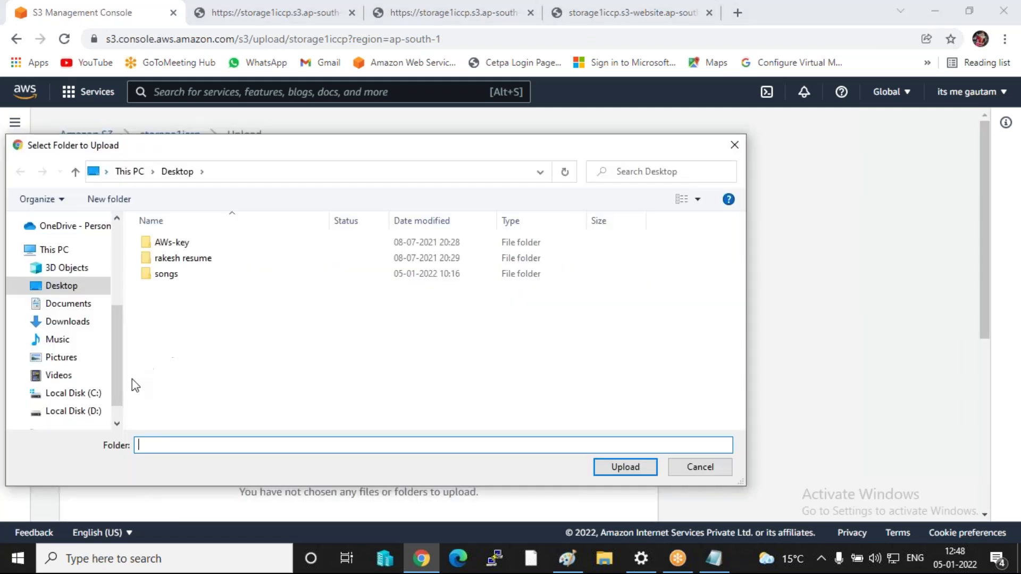
{"action": "left_click", "coordinate": [89, 412]}
{"action": "scroll", "coordinate": [211, 358], "scroll_direction": "down", "scroll_amount": 2}
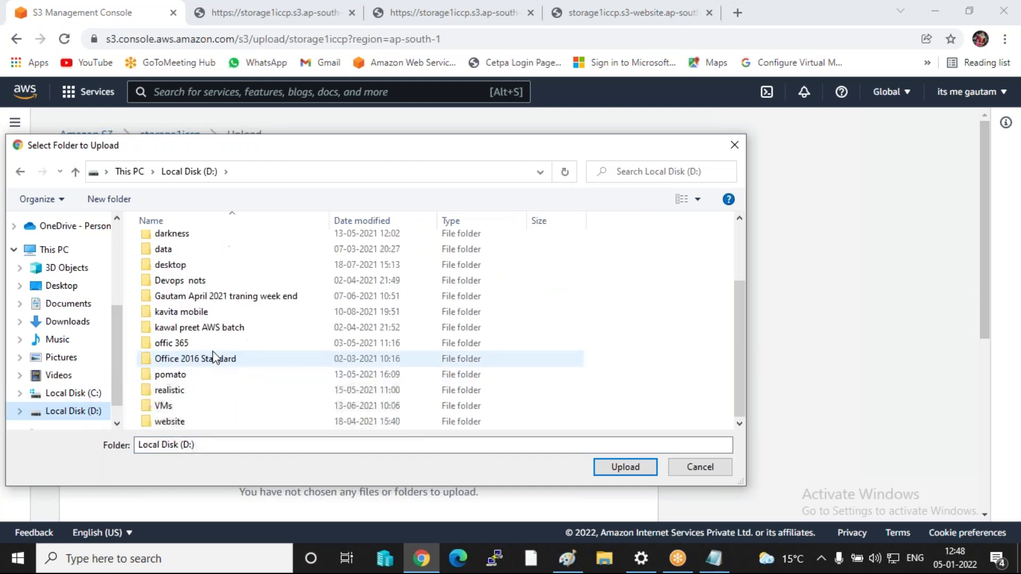
{"action": "double_click", "coordinate": [187, 423]}
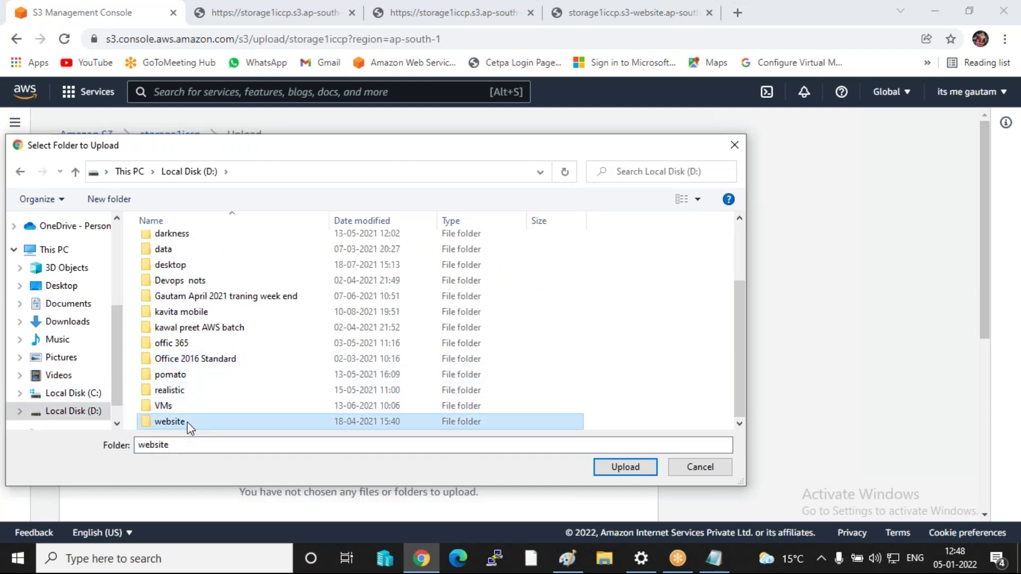
{"action": "double_click", "coordinate": [169, 243]}
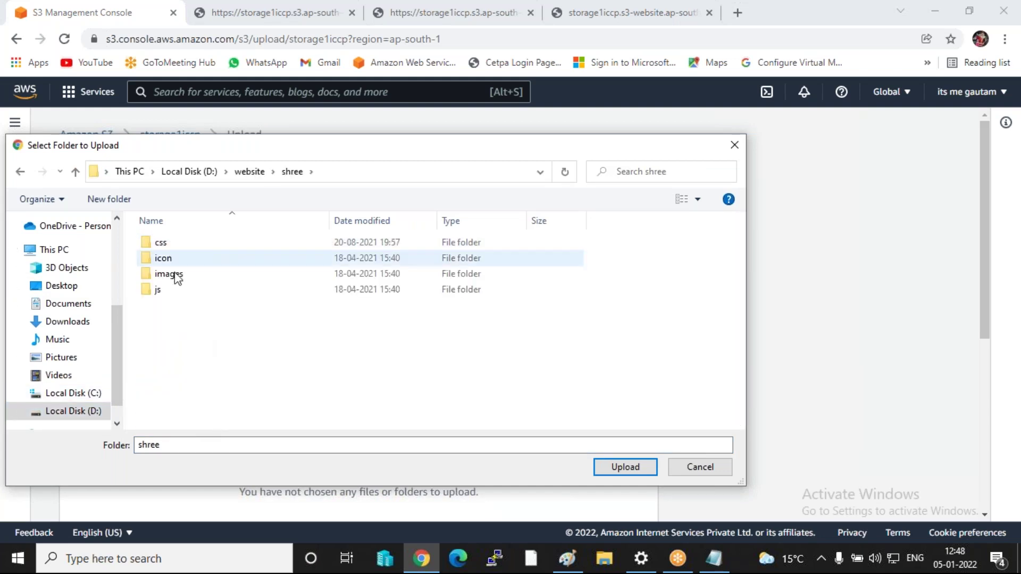
{"action": "left_click", "coordinate": [160, 291]}
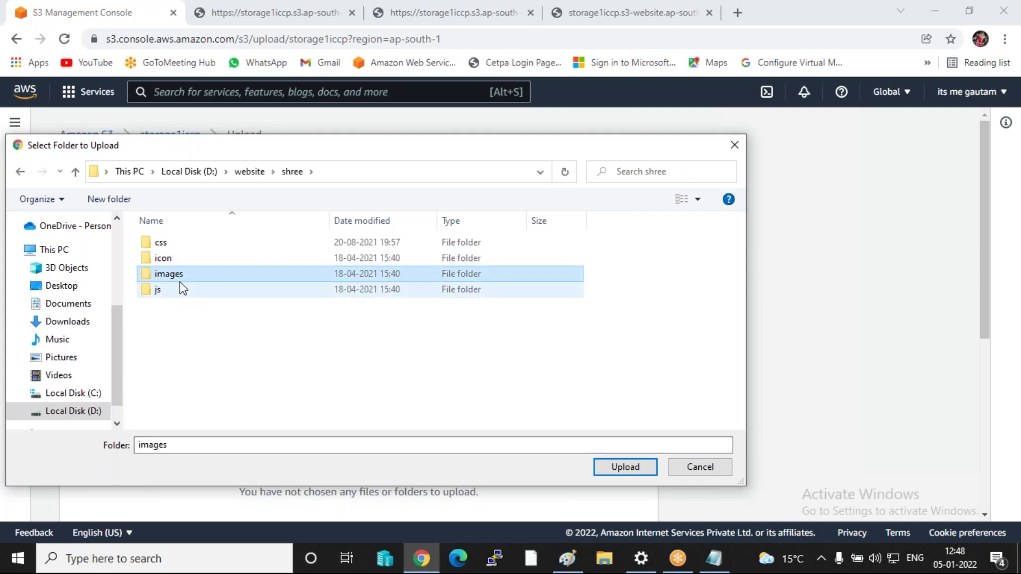
{"action": "left_click", "coordinate": [159, 289]}
{"action": "left_click", "coordinate": [643, 466]}
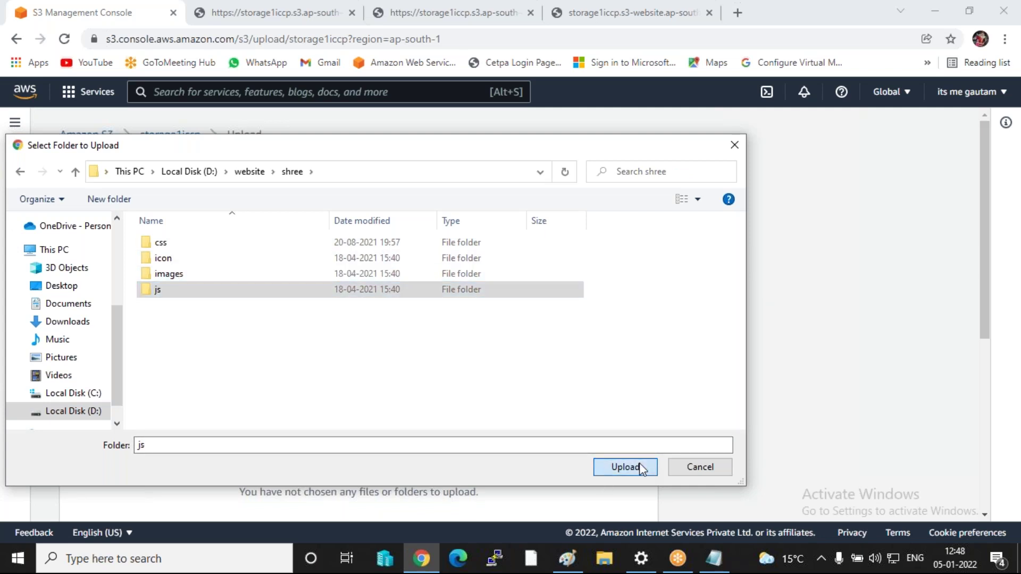
{"action": "left_click", "coordinate": [578, 127]}
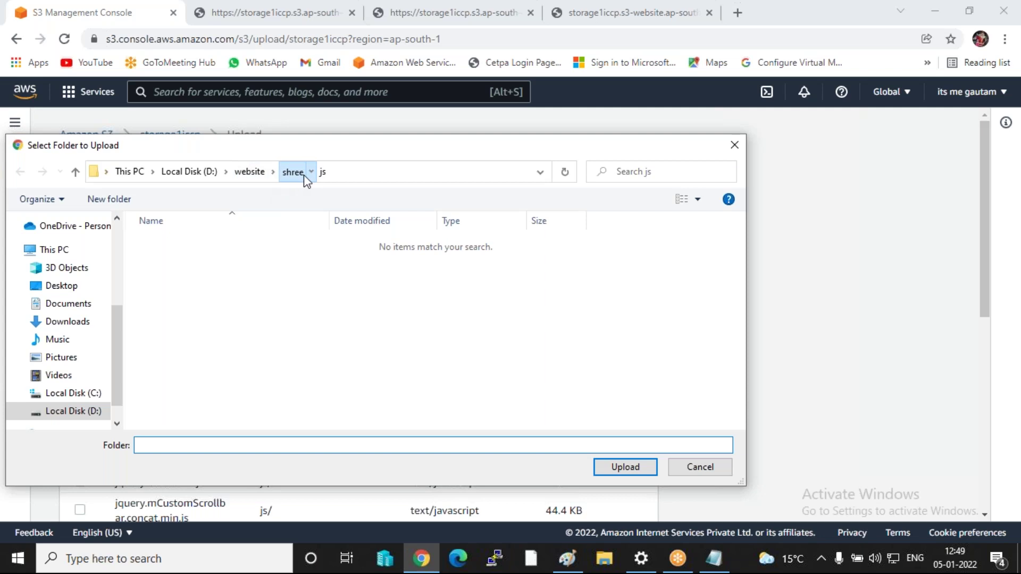
- Add the images folder (12 files) and the icon folder (1 file) to the upload list
{"action": "left_click", "coordinate": [293, 172]}
{"action": "left_click", "coordinate": [173, 274]}
{"action": "left_click", "coordinate": [619, 465]}
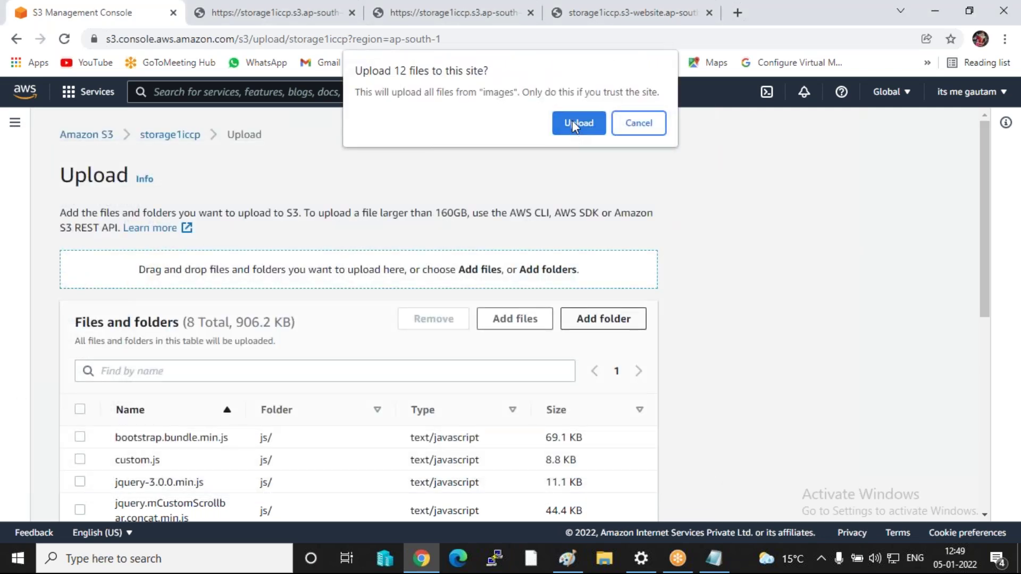
{"action": "left_click", "coordinate": [573, 122]}
{"action": "left_click", "coordinate": [630, 319]}
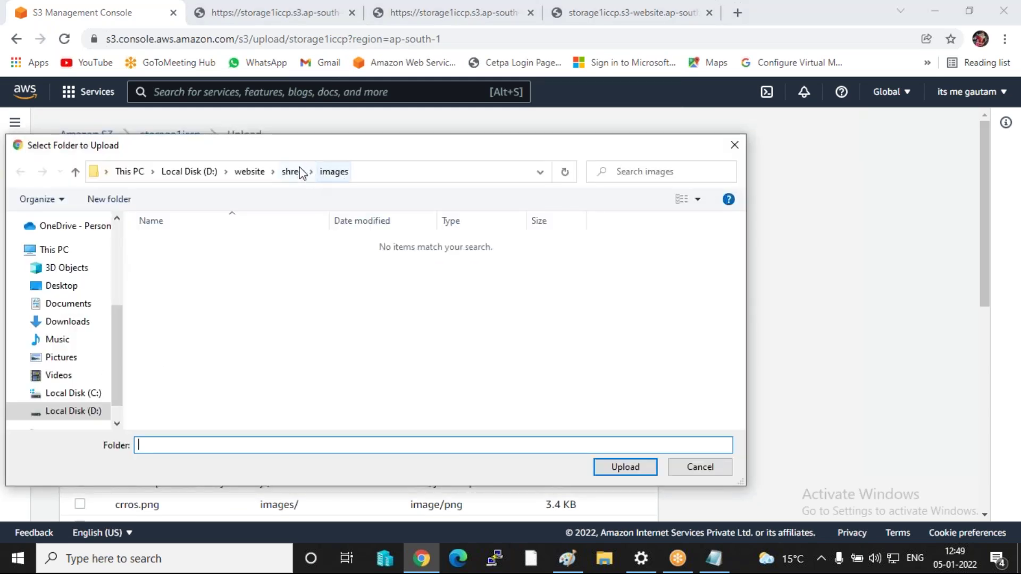
{"action": "left_click", "coordinate": [292, 173]}
{"action": "left_click", "coordinate": [184, 259]}
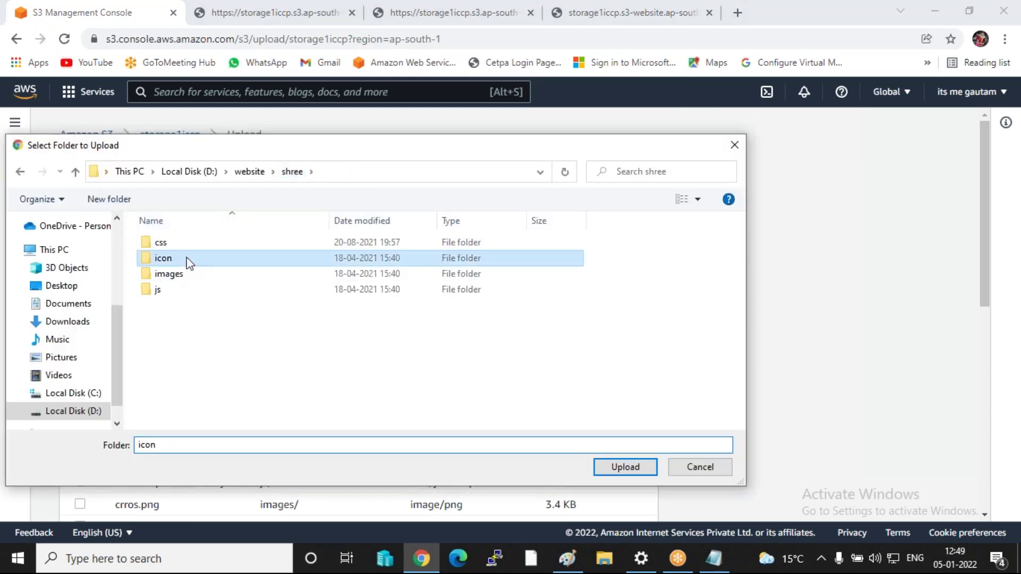
{"action": "left_click", "coordinate": [623, 467]}
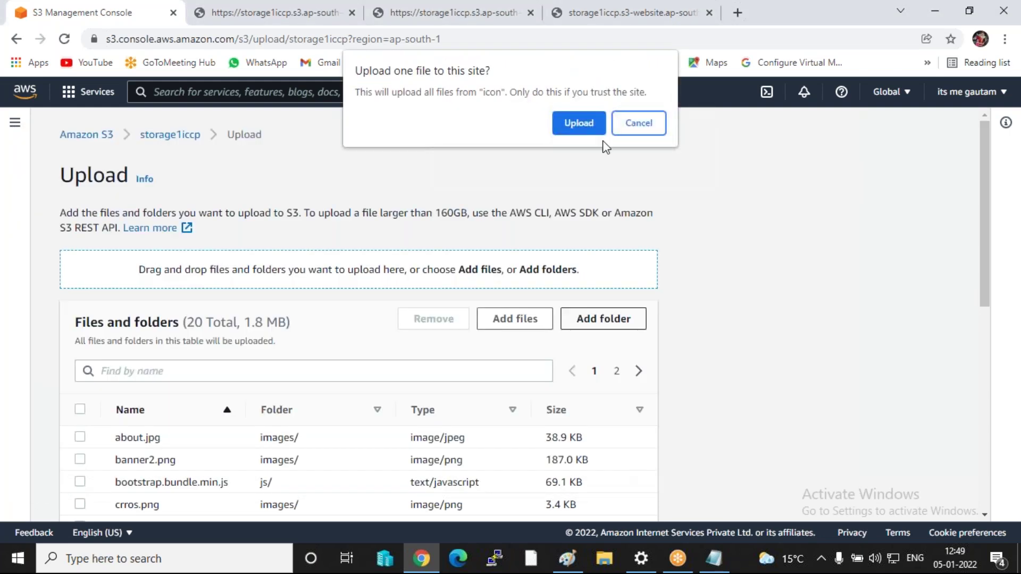
{"action": "left_click", "coordinate": [569, 122]}
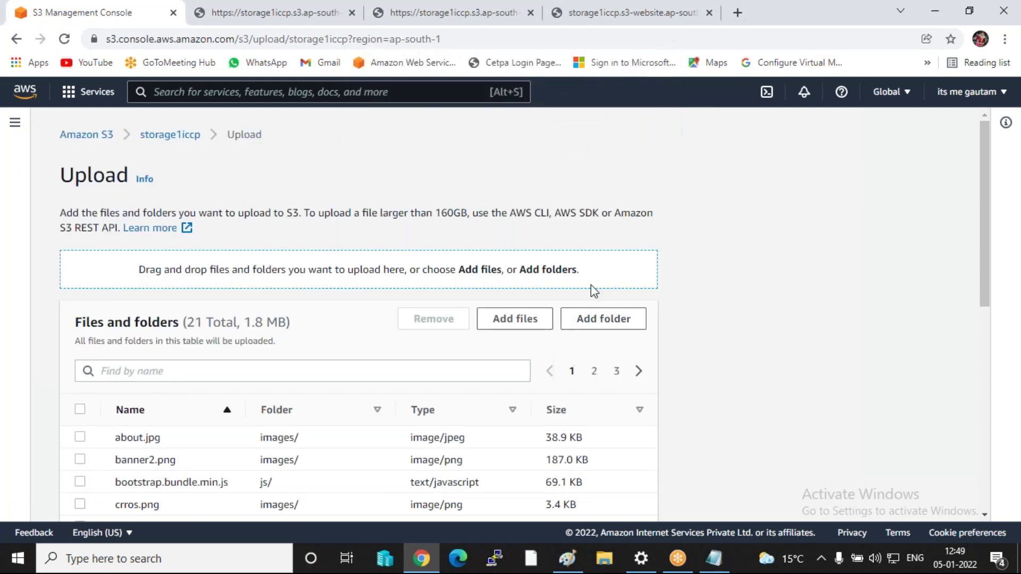
- Add the css folder's 11 files to the upload list
{"action": "left_click", "coordinate": [596, 328]}
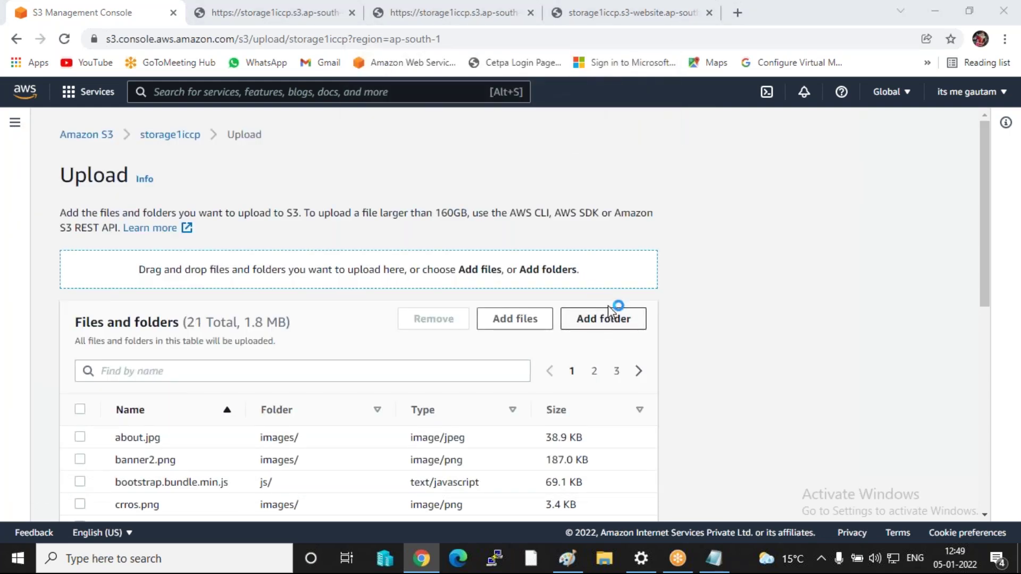
{"action": "left_click", "coordinate": [292, 171]}
{"action": "left_click", "coordinate": [163, 243]}
{"action": "left_click", "coordinate": [615, 469]}
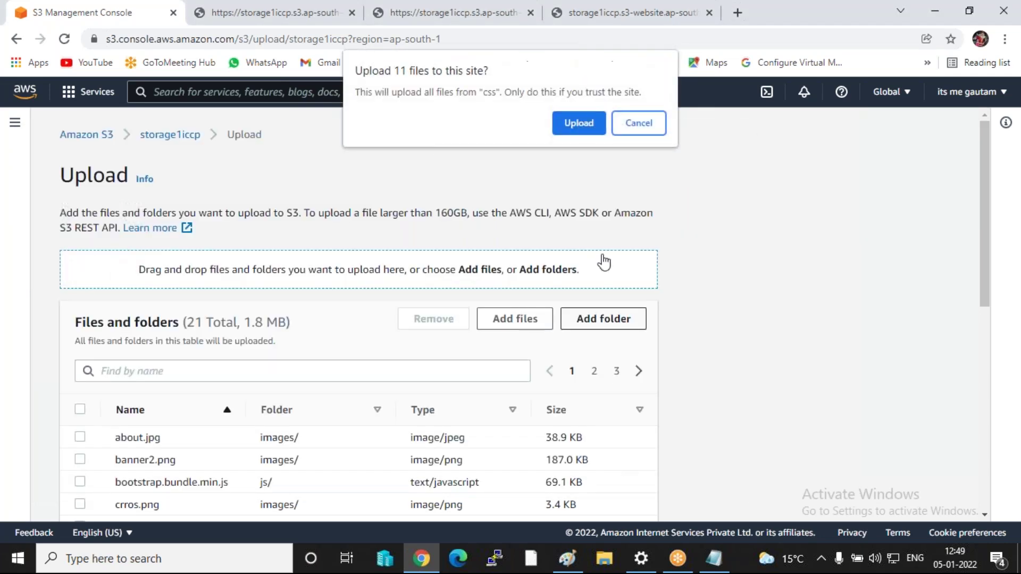
{"action": "left_click", "coordinate": [577, 122]}
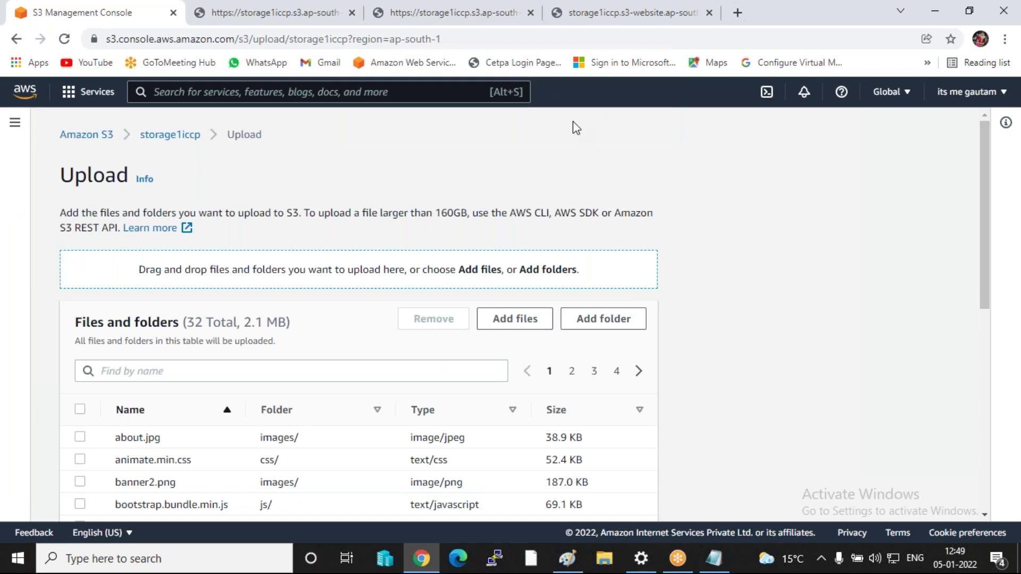
{"action": "left_click", "coordinate": [519, 323]}
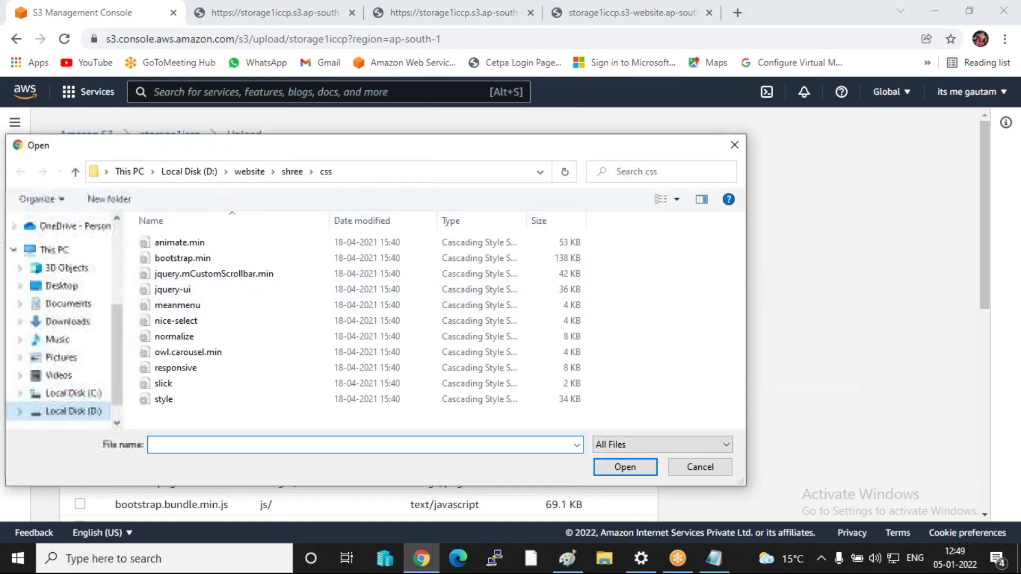
- Add the index file from D:\website\shree and upload all 33 files to storage1iccp
{"action": "left_click", "coordinate": [63, 411]}
{"action": "scroll", "coordinate": [184, 391], "scroll_direction": "down", "scroll_amount": 1}
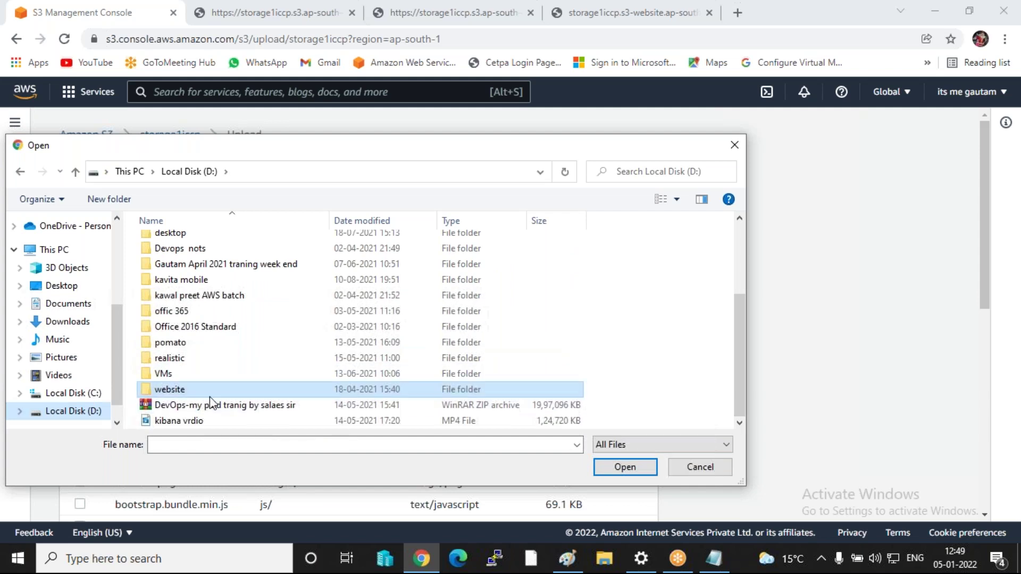
{"action": "double_click", "coordinate": [184, 391]}
{"action": "double_click", "coordinate": [176, 243]}
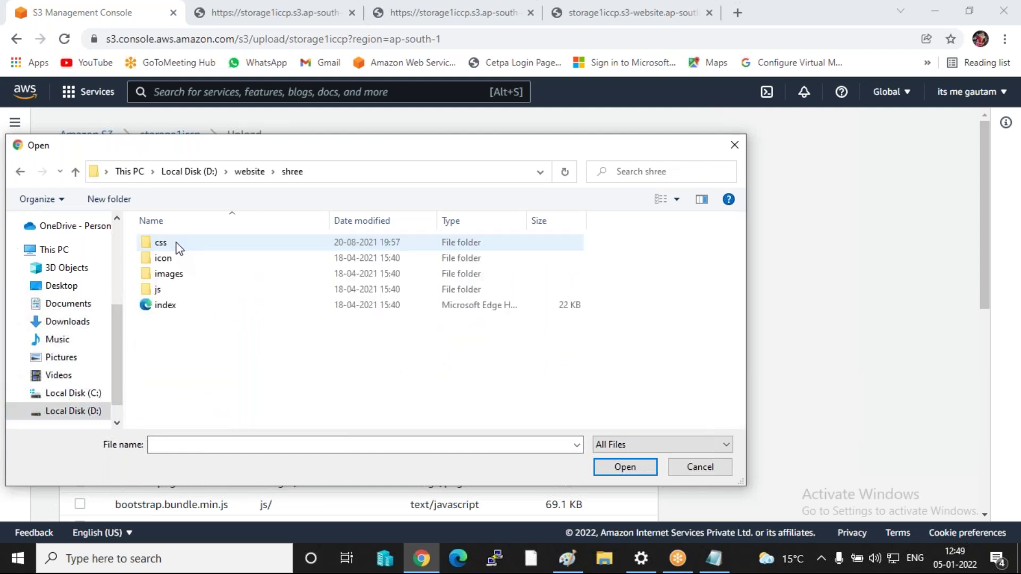
{"action": "left_click", "coordinate": [171, 306]}
{"action": "left_click", "coordinate": [622, 467]}
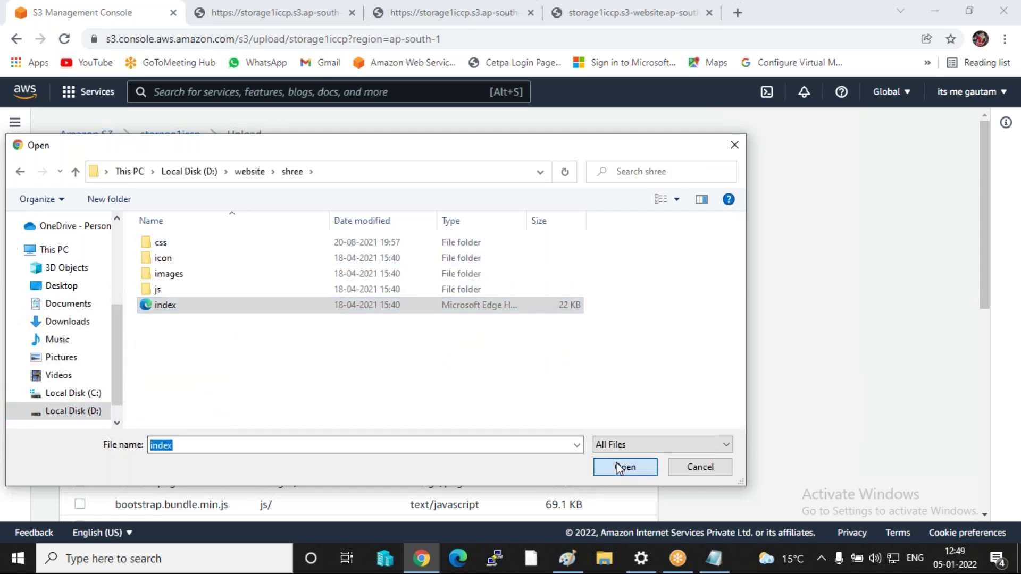
{"action": "scroll", "coordinate": [619, 407], "scroll_direction": "down", "scroll_amount": 8}
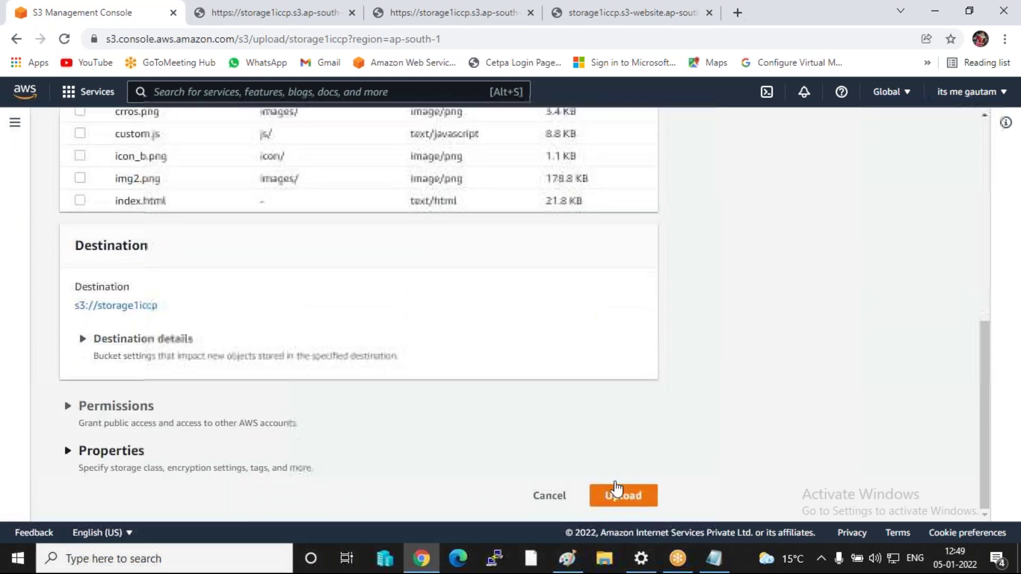
{"action": "left_click", "coordinate": [623, 495]}
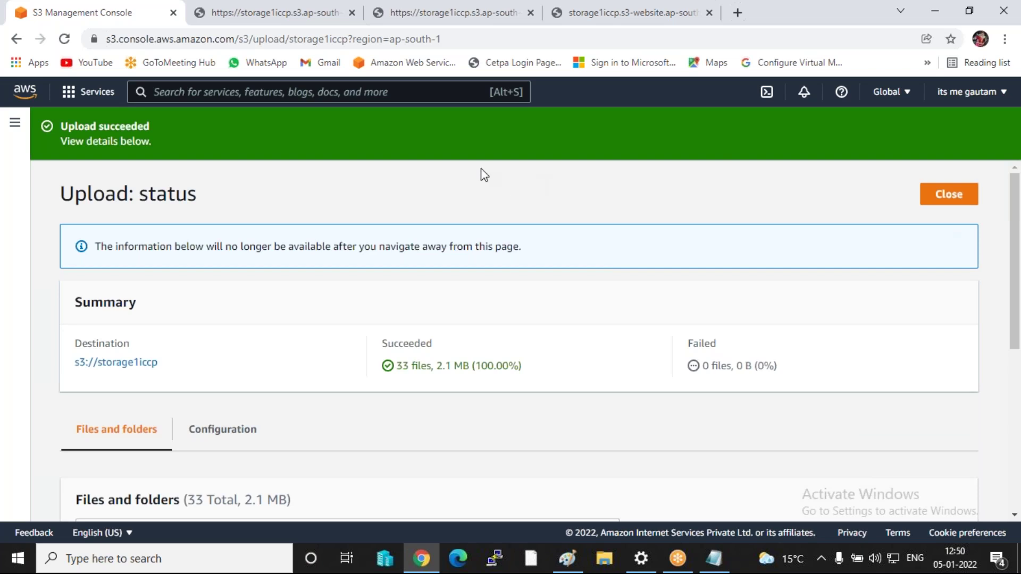
{"action": "left_click", "coordinate": [944, 194]}
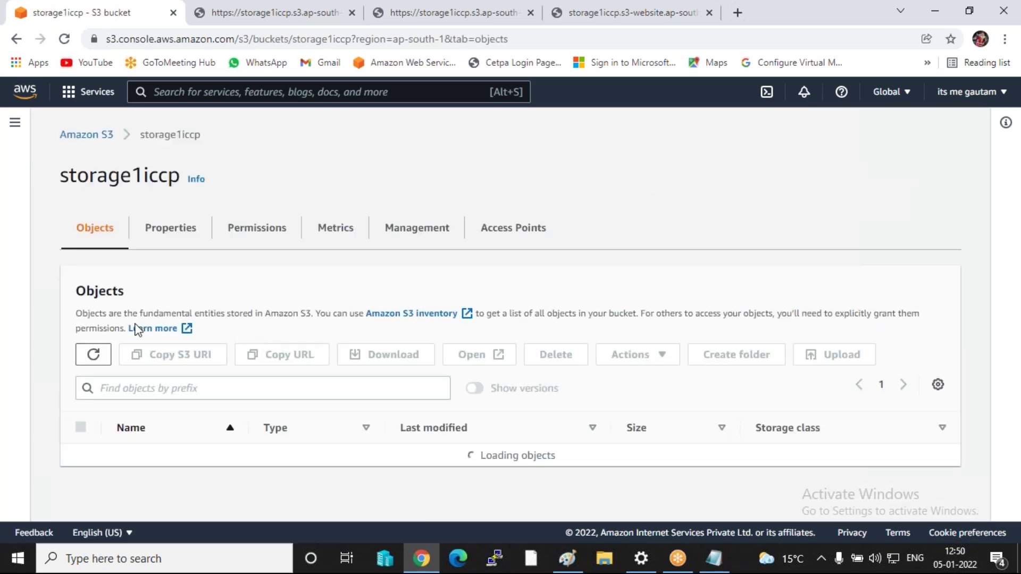
- Select all objects in the bucket and make them public via ACL
{"action": "scroll", "coordinate": [99, 338], "scroll_direction": "down", "scroll_amount": 2}
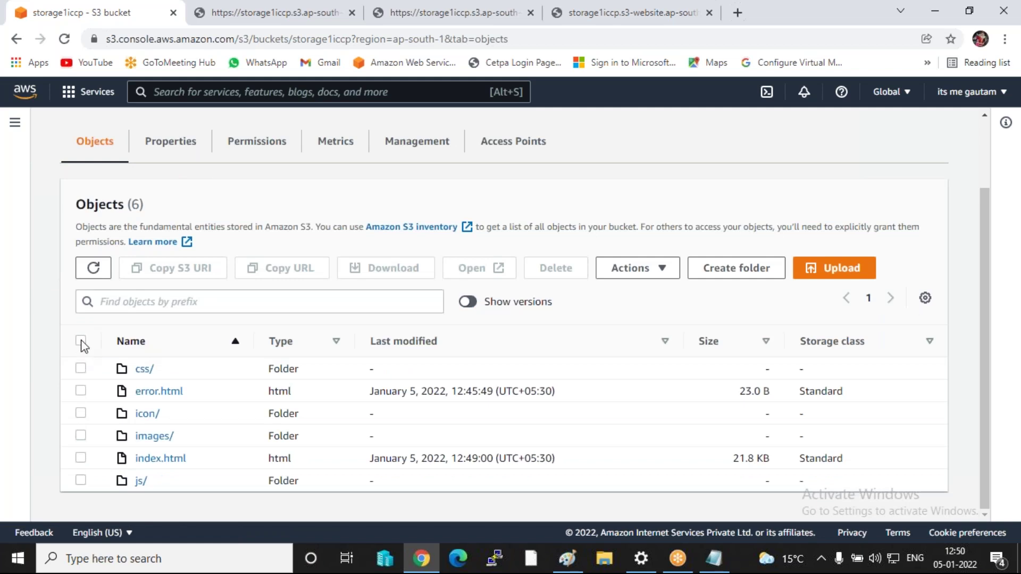
{"action": "left_click", "coordinate": [81, 341]}
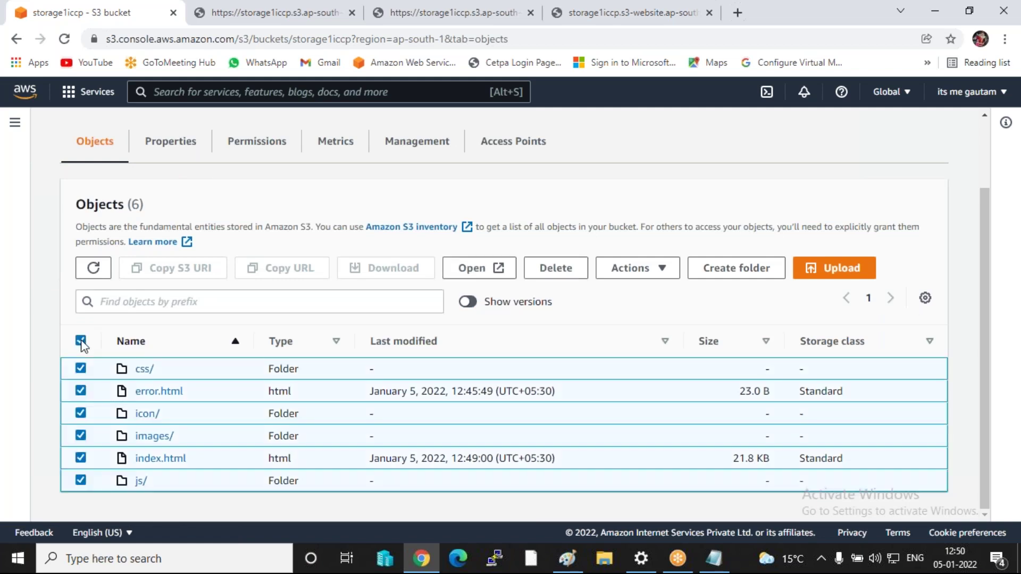
{"action": "left_click", "coordinate": [638, 268]}
{"action": "scroll", "coordinate": [696, 434], "scroll_direction": "down", "scroll_amount": 2}
{"action": "left_click", "coordinate": [684, 473]}
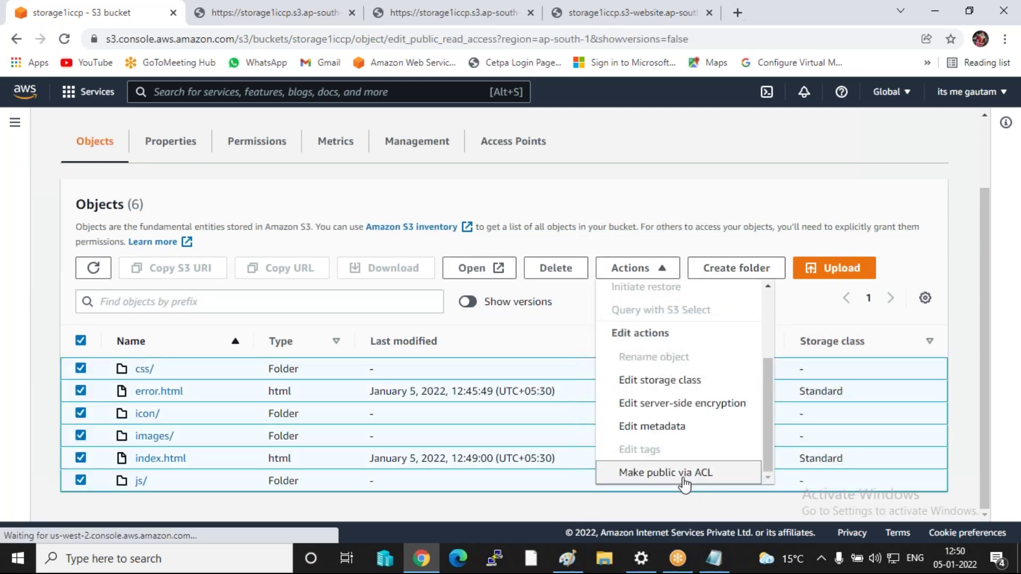
{"action": "scroll", "coordinate": [702, 416], "scroll_direction": "down", "scroll_amount": 3}
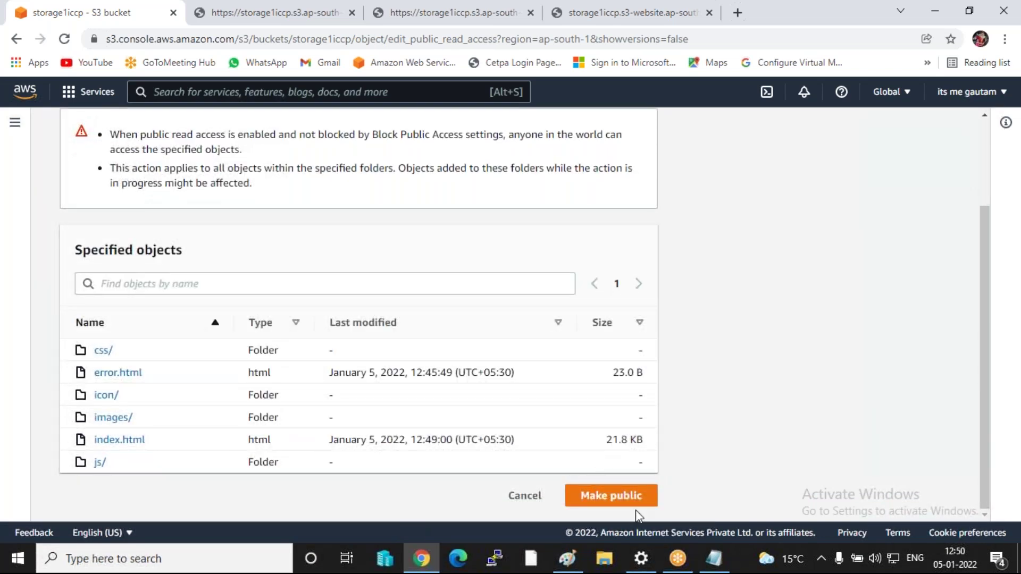
{"action": "left_click", "coordinate": [583, 496]}
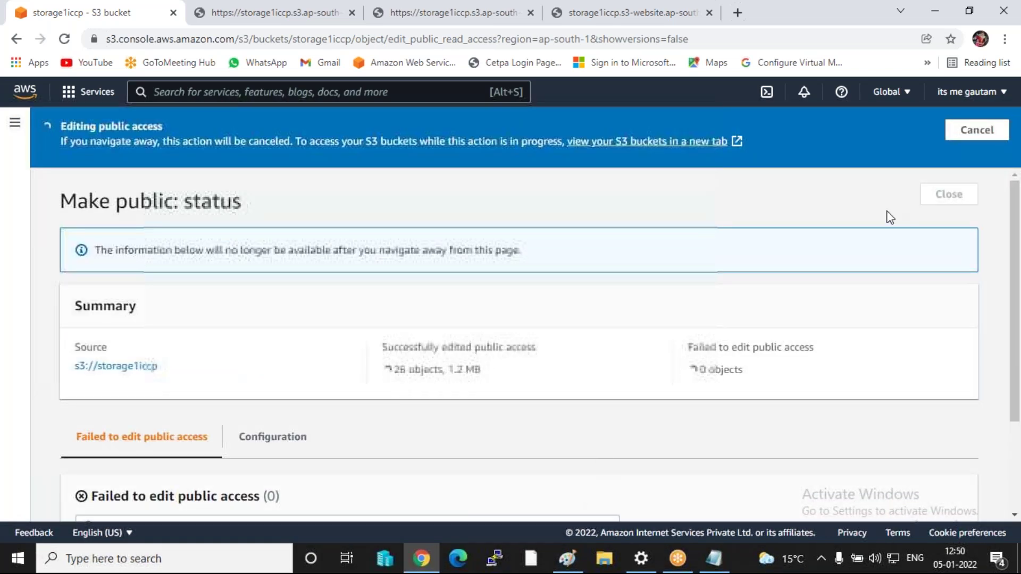
- Reload the S3 website endpoint tab and scroll through the live Shree Vegetables Shop site
{"action": "left_click", "coordinate": [955, 189]}
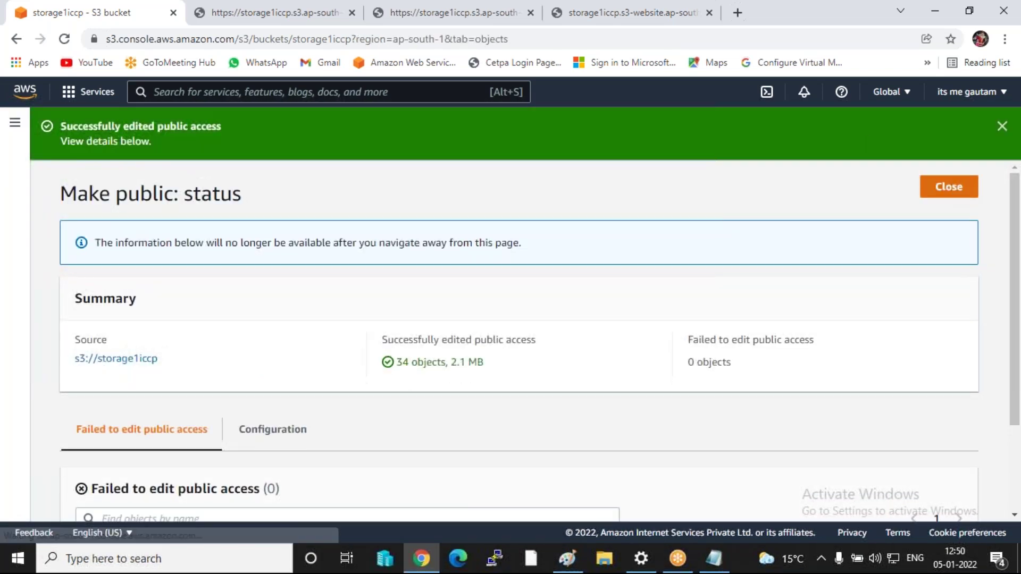
{"action": "left_click", "coordinate": [639, 19]}
{"action": "left_click", "coordinate": [276, 14]}
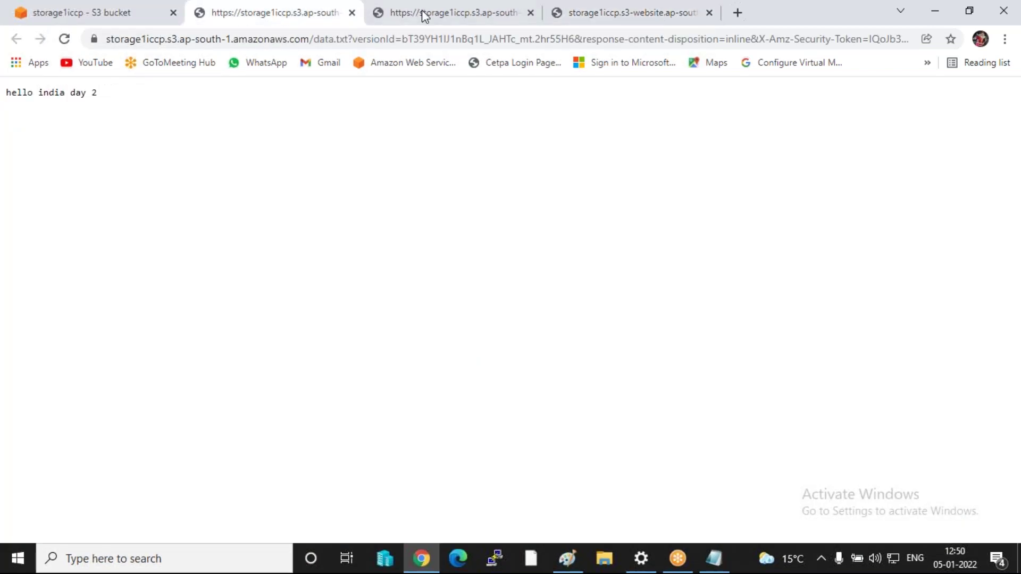
{"action": "left_click", "coordinate": [414, 14]}
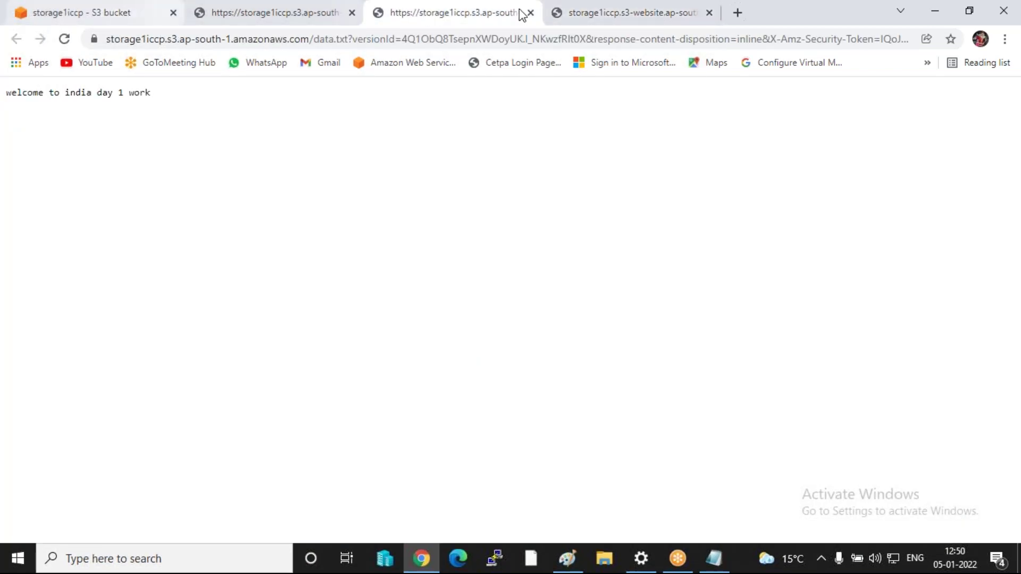
{"action": "left_click", "coordinate": [612, 16]}
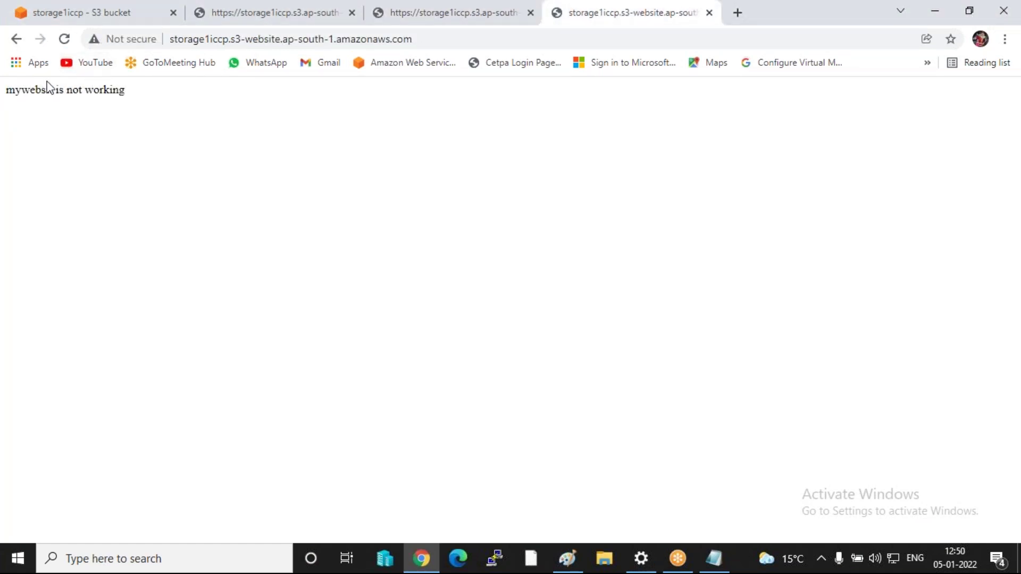
{"action": "left_click", "coordinate": [64, 41]}
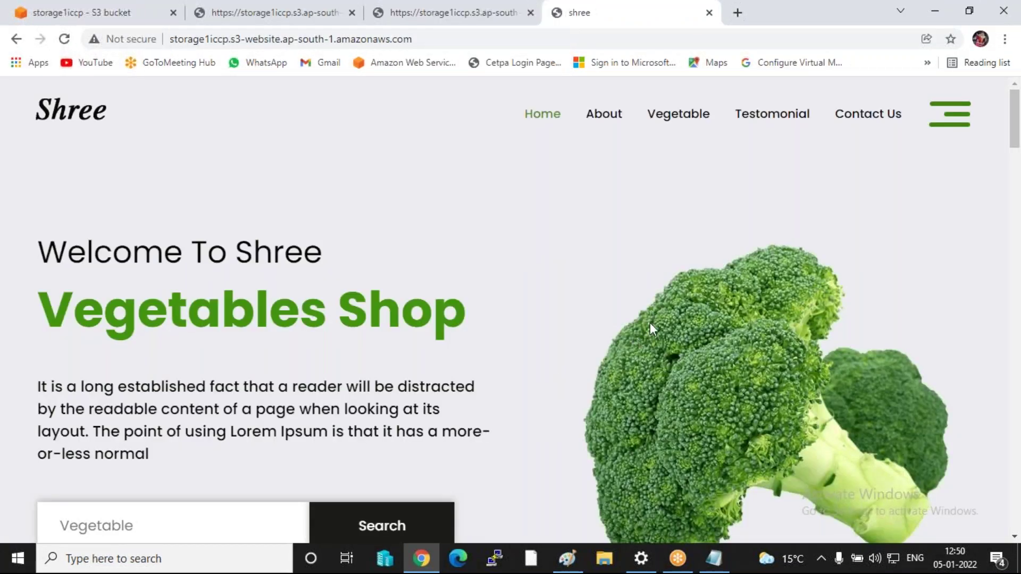
{"action": "scroll", "coordinate": [650, 324], "scroll_direction": "down", "scroll_amount": 15}
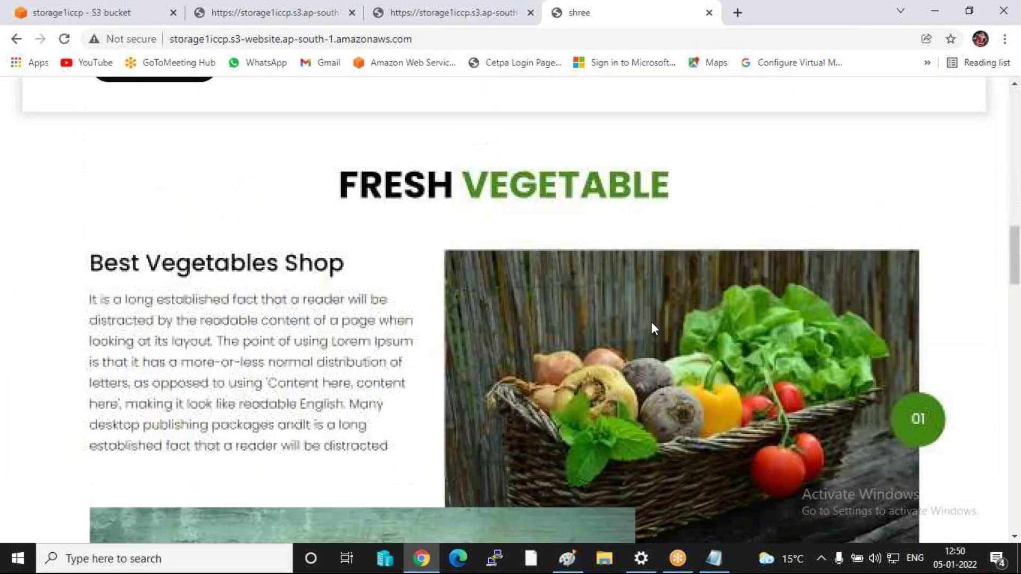
{"action": "scroll", "coordinate": [652, 321], "scroll_direction": "down", "scroll_amount": 10}
{"action": "scroll", "coordinate": [655, 323], "scroll_direction": "down", "scroll_amount": 1}
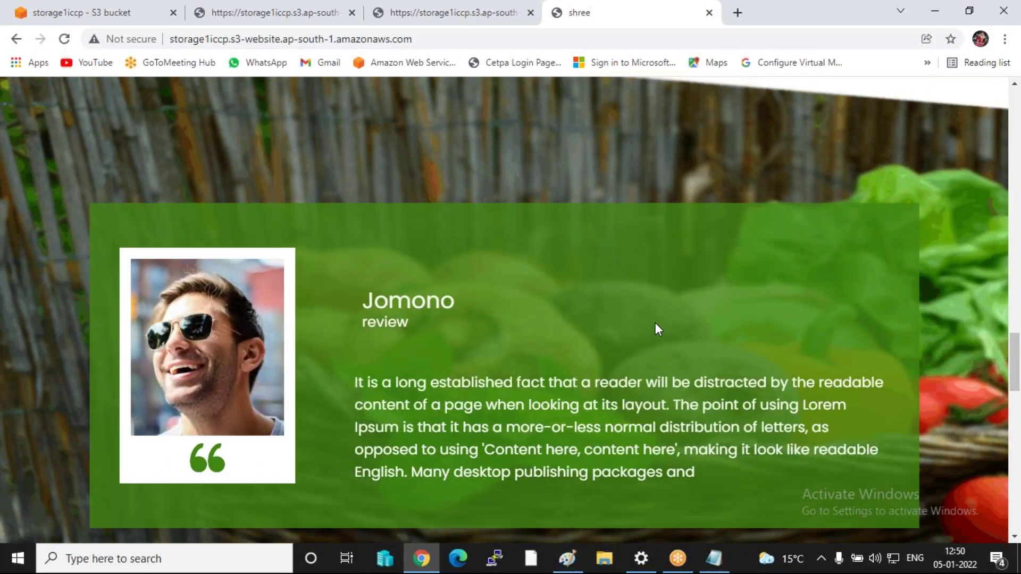
{"action": "scroll", "coordinate": [655, 323], "scroll_direction": "up", "scroll_amount": 20}
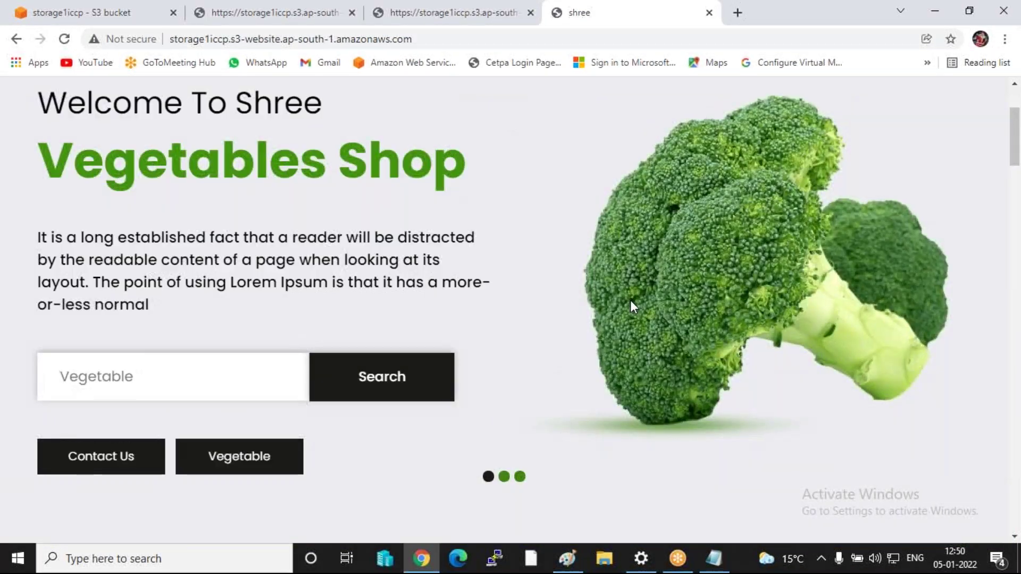
{"action": "scroll", "coordinate": [630, 300], "scroll_direction": "up", "scroll_amount": 3}
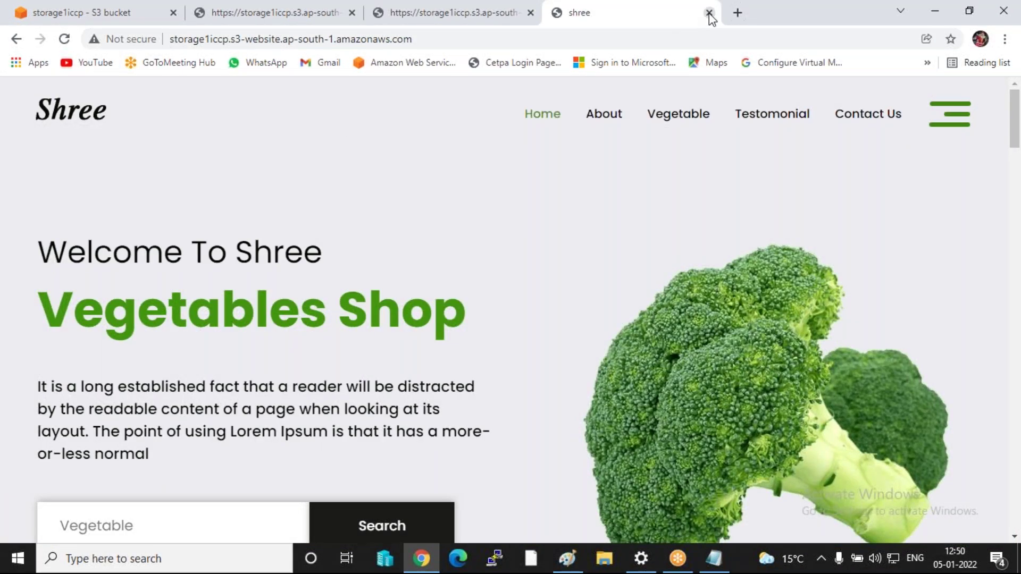
- Close the Shree website and day 1 tabs, returning to the storage1iccp bucket page
{"action": "left_click", "coordinate": [709, 13]}
{"action": "left_click", "coordinate": [530, 12]}
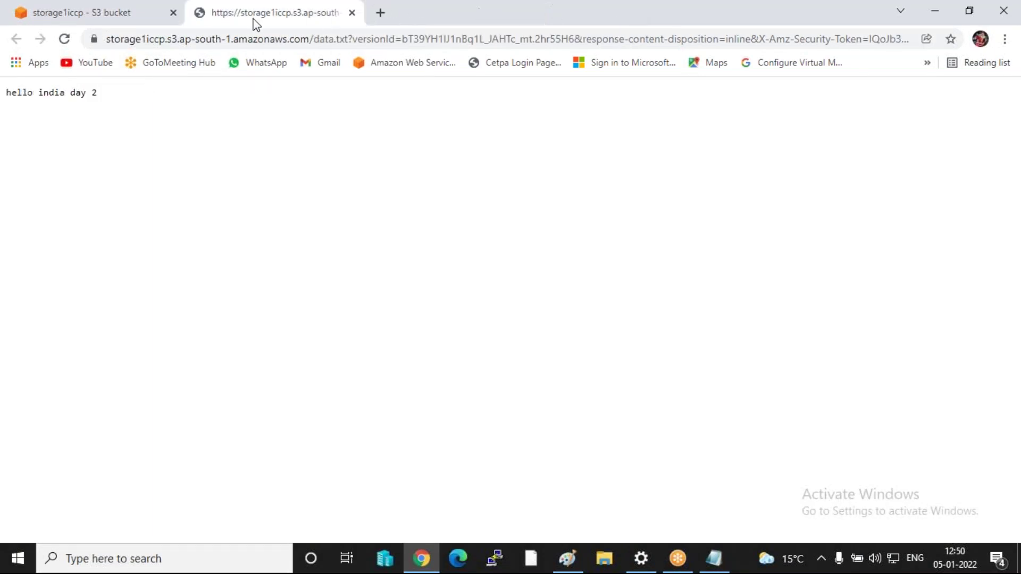
{"action": "left_click", "coordinate": [68, 23]}
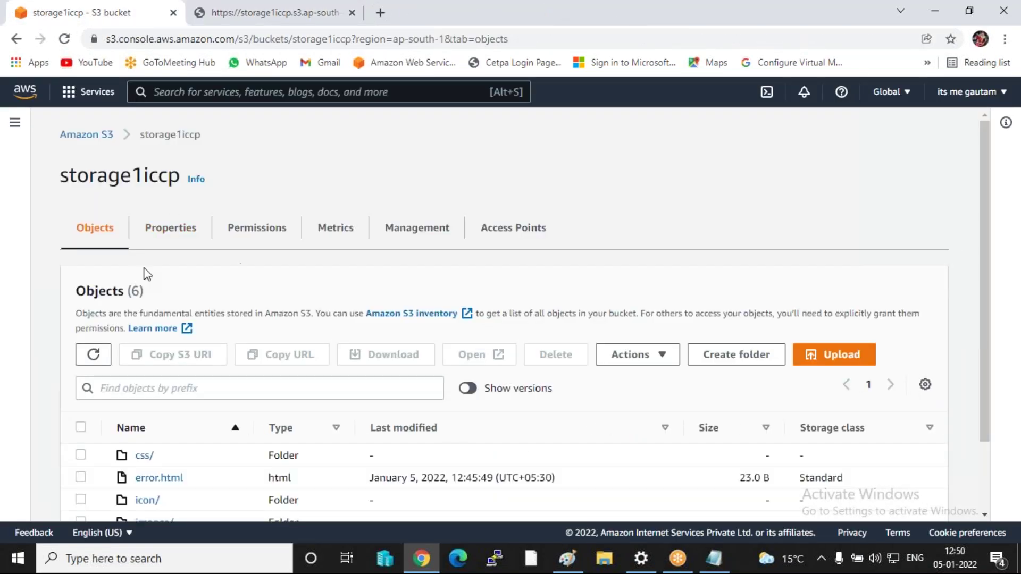
- Select the storage2iccp bucket for deletion and choose to empty it first
{"action": "left_click", "coordinate": [90, 140]}
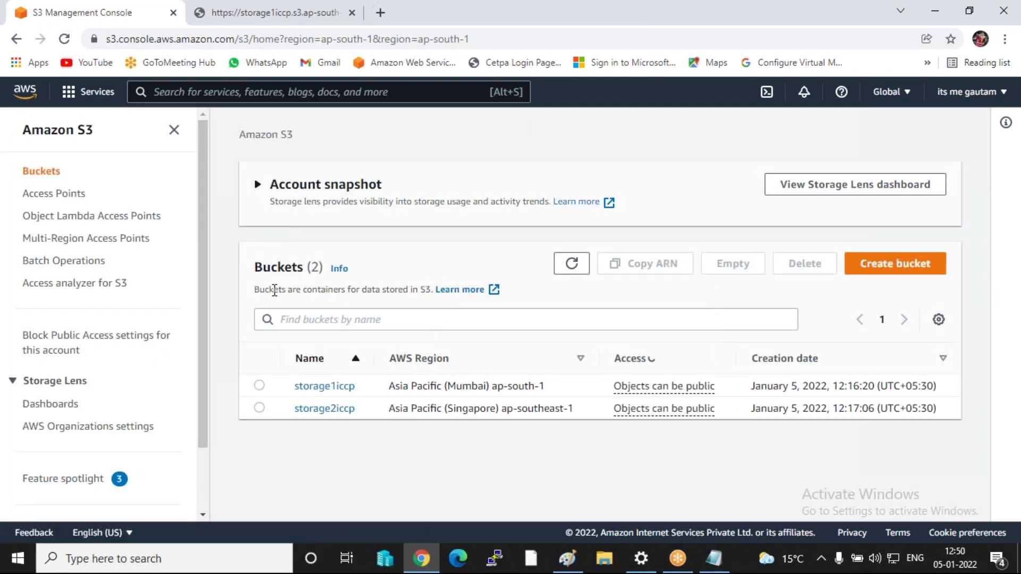
{"action": "left_click", "coordinate": [309, 409]}
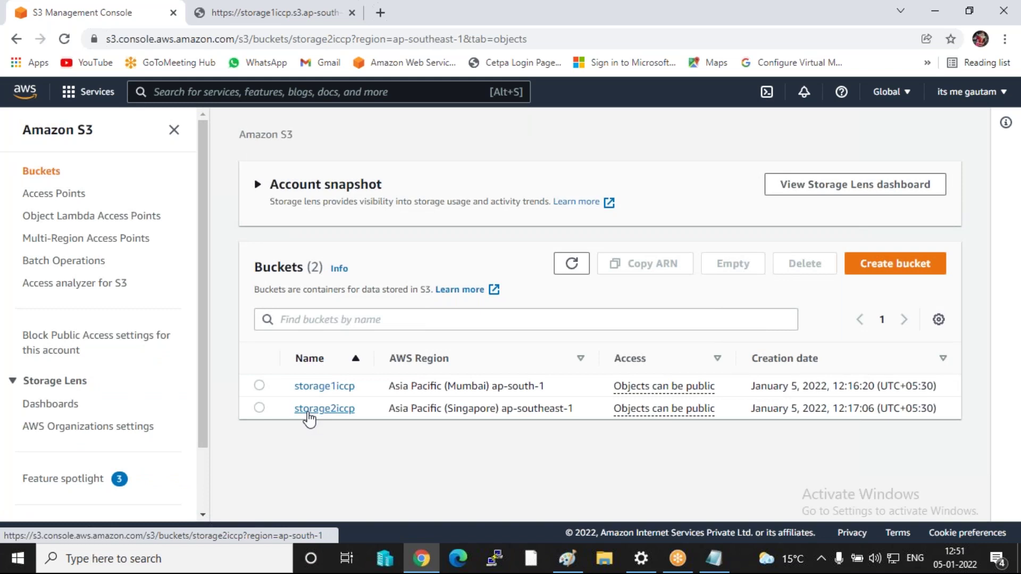
{"action": "scroll", "coordinate": [386, 425], "scroll_direction": "down", "scroll_amount": 3}
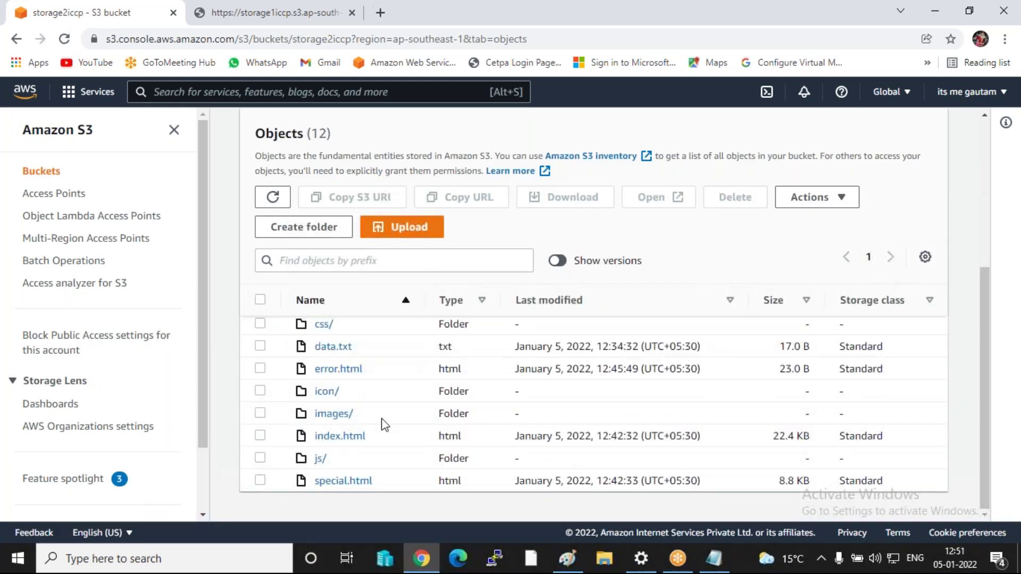
{"action": "left_click", "coordinate": [260, 300]}
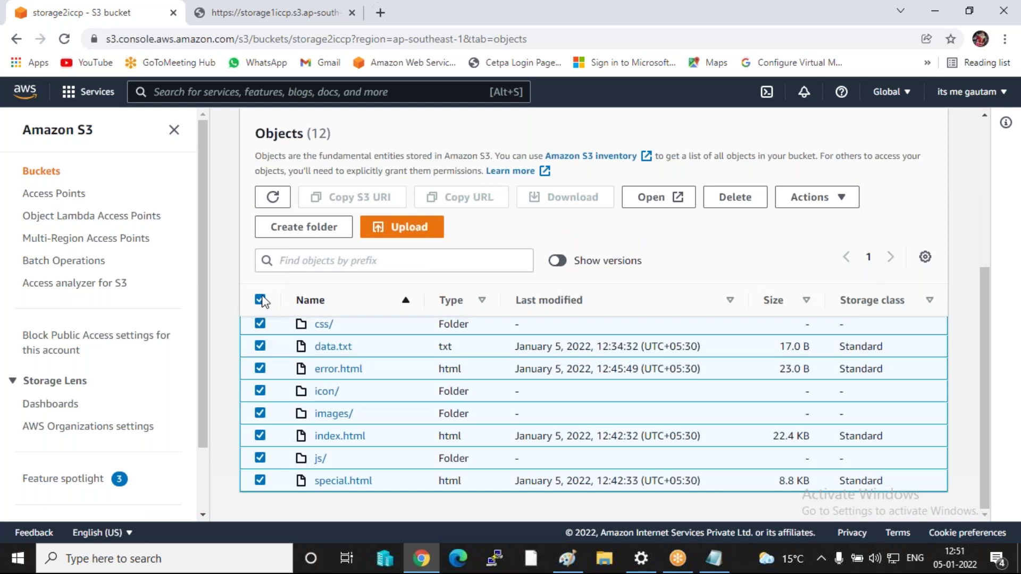
{"action": "left_click", "coordinate": [16, 39]}
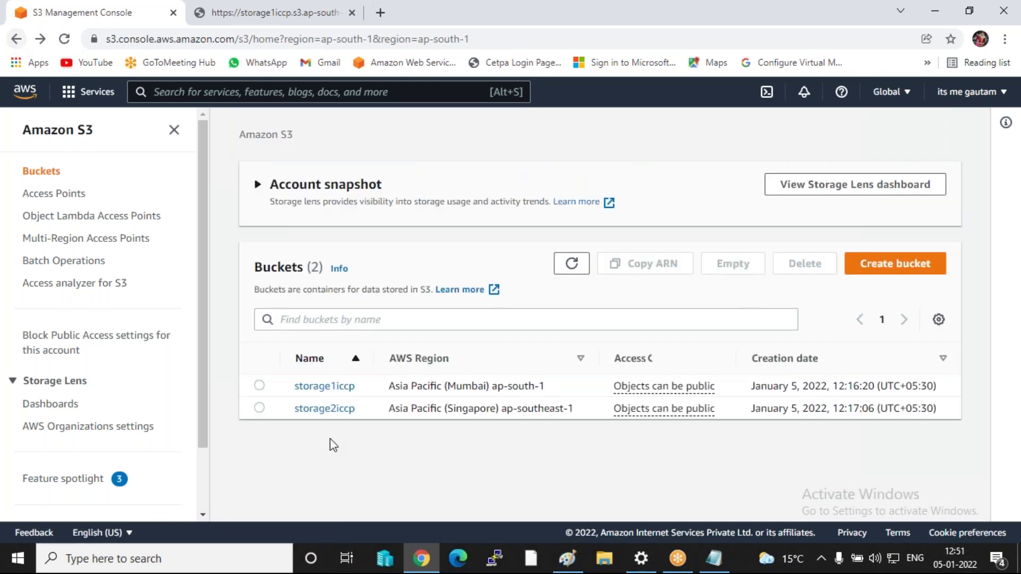
{"action": "left_click", "coordinate": [259, 408]}
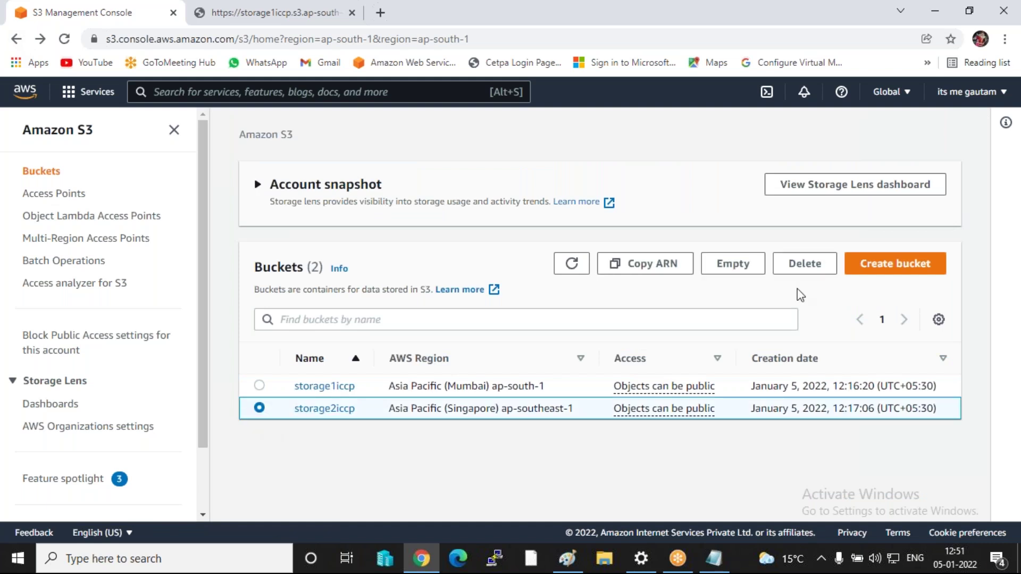
{"action": "left_click", "coordinate": [804, 264]}
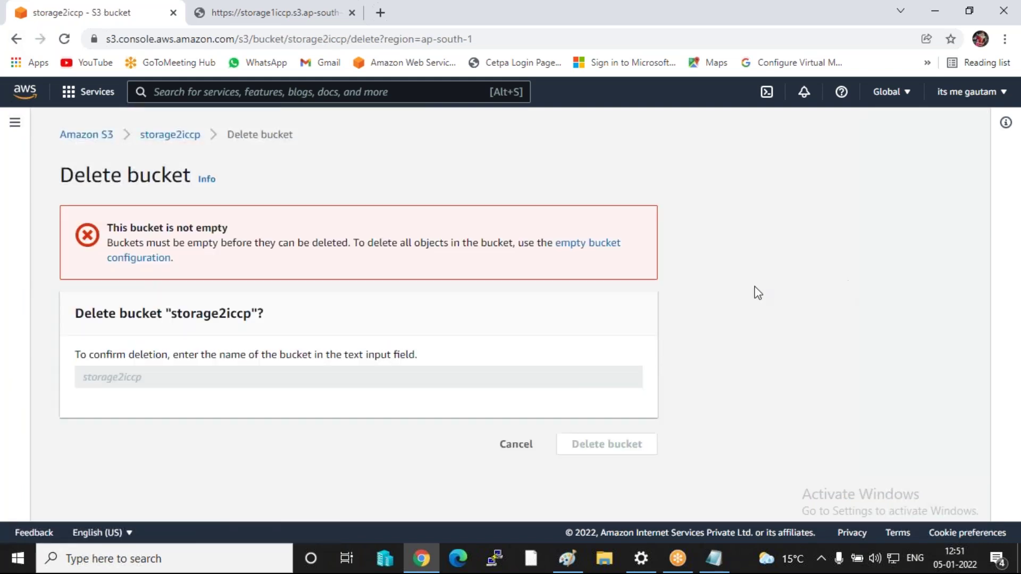
{"action": "left_click", "coordinate": [589, 244]}
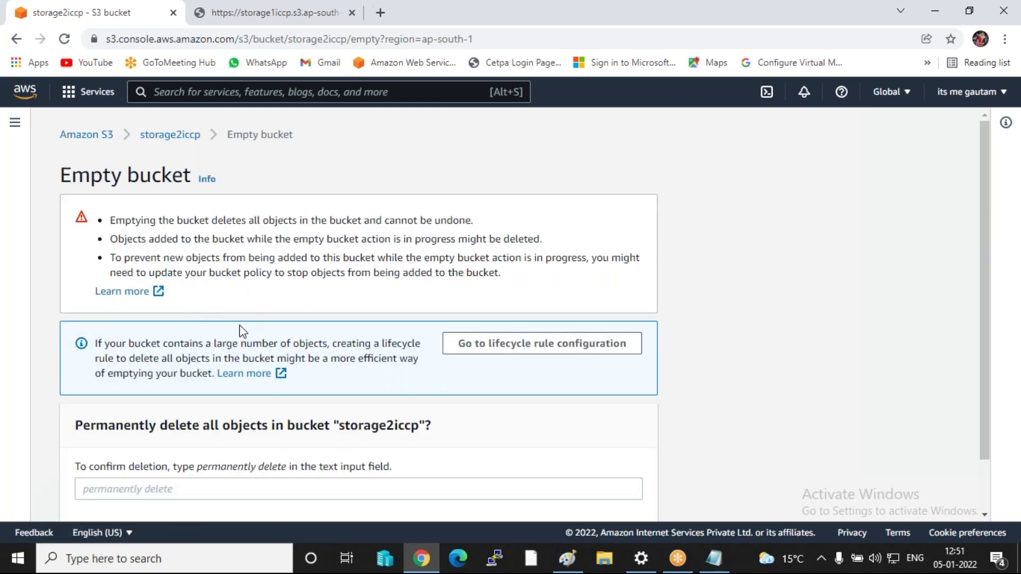
- Confirm with 'permanently delete' to empty storage2iccp's 49 objects, then exit to Buckets
{"action": "scroll", "coordinate": [372, 331], "scroll_direction": "down", "scroll_amount": 2}
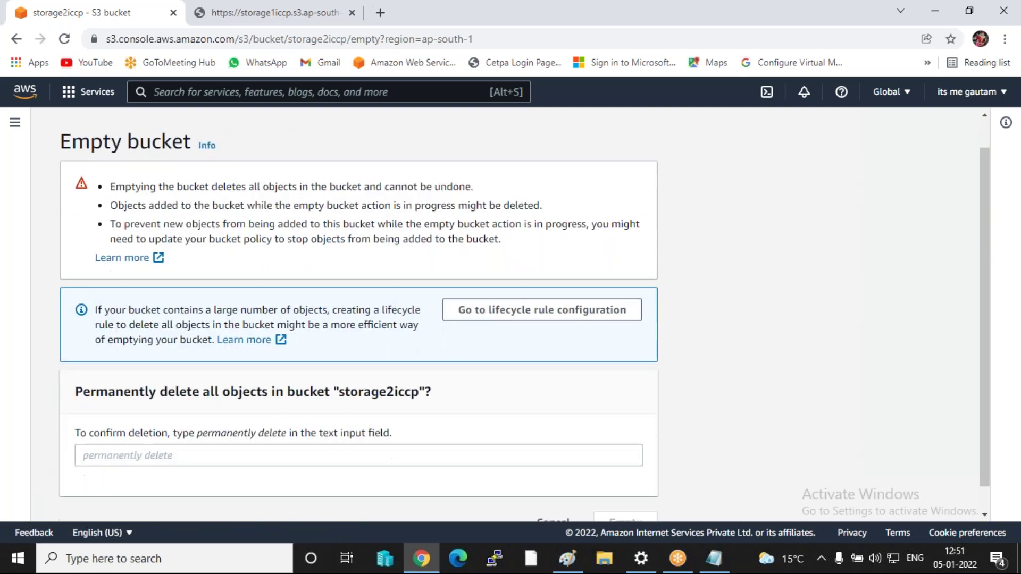
{"action": "left_click_drag", "start_coordinate": [196, 407], "coordinate": [290, 412]}
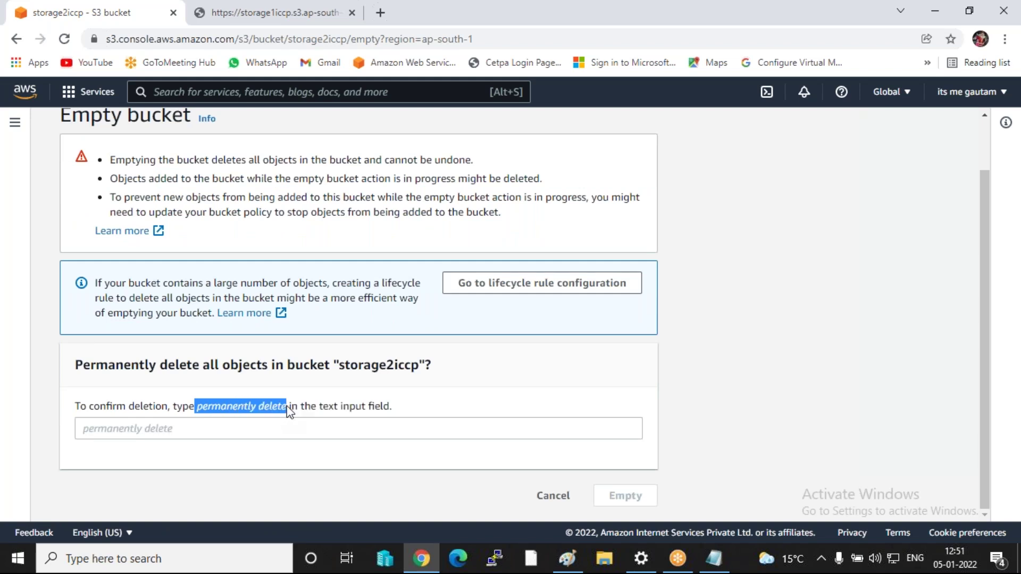
{"action": "right_click", "coordinate": [274, 407]}
{"action": "left_click", "coordinate": [307, 416]}
{"action": "left_click", "coordinate": [277, 435]}
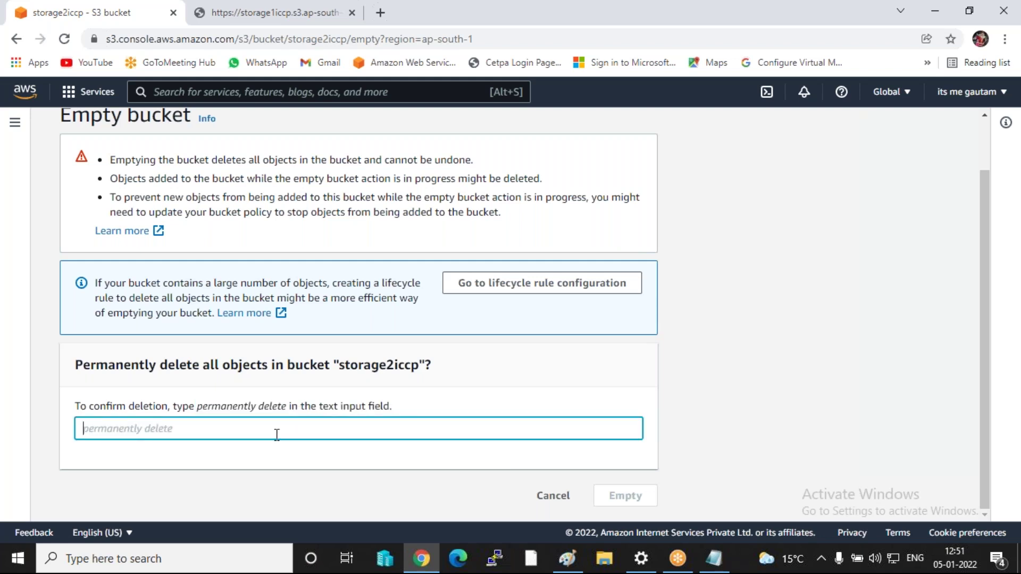
{"action": "key", "text": "ctrl+v"}
{"action": "left_click", "coordinate": [86, 429]}
{"action": "key", "text": "Delete"}
{"action": "left_click", "coordinate": [615, 500]}
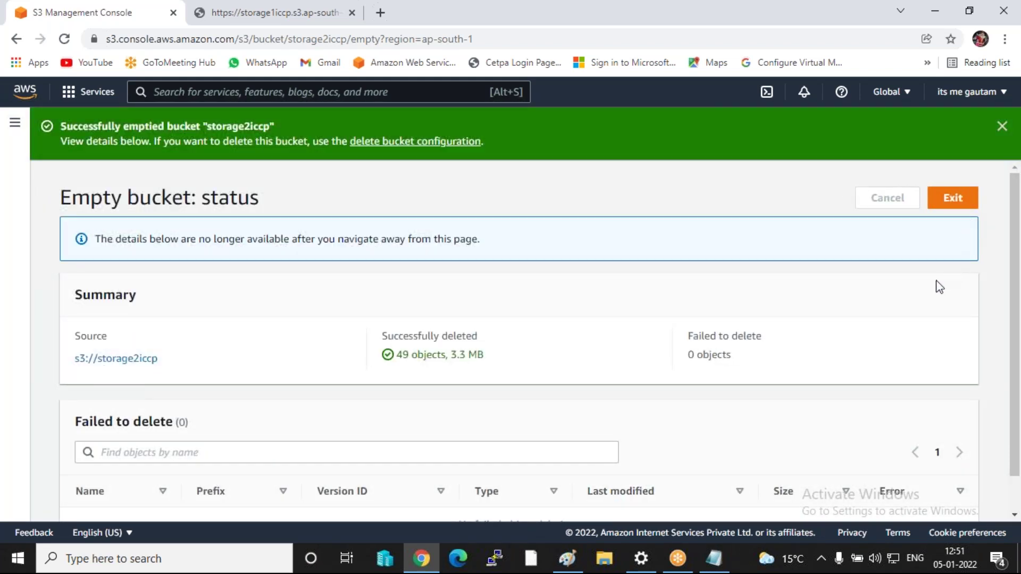
{"action": "left_click", "coordinate": [969, 206]}
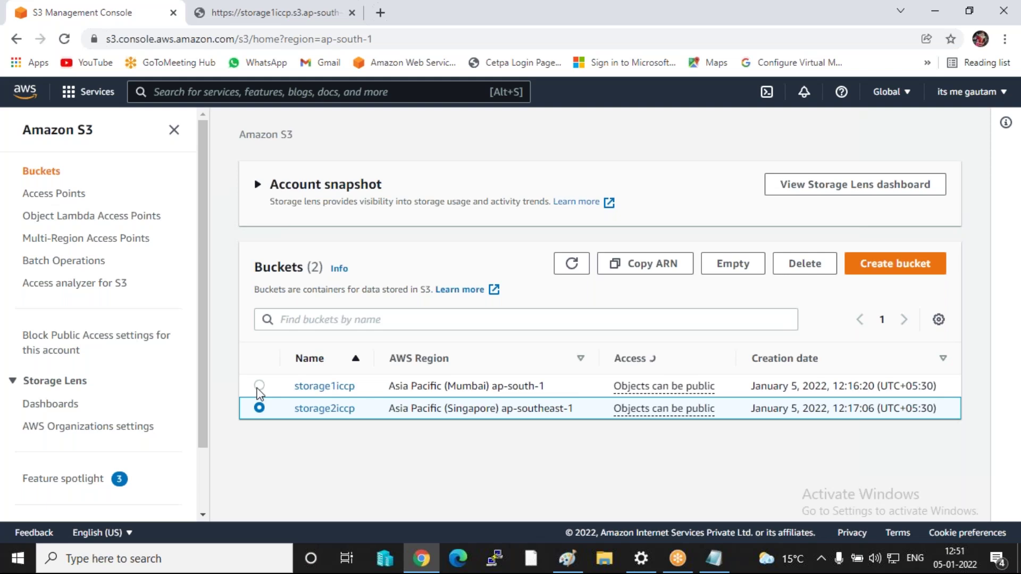
- Empty storage1iccp by confirming 'permanently delete', removing its 128 objects, then exit to Buckets
{"action": "left_click", "coordinate": [260, 386]}
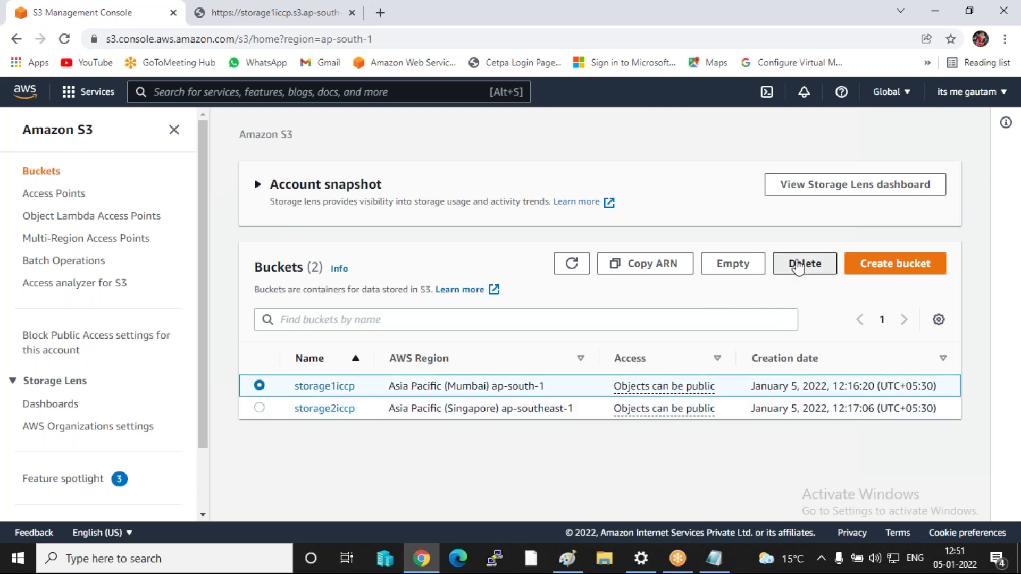
{"action": "left_click", "coordinate": [802, 264]}
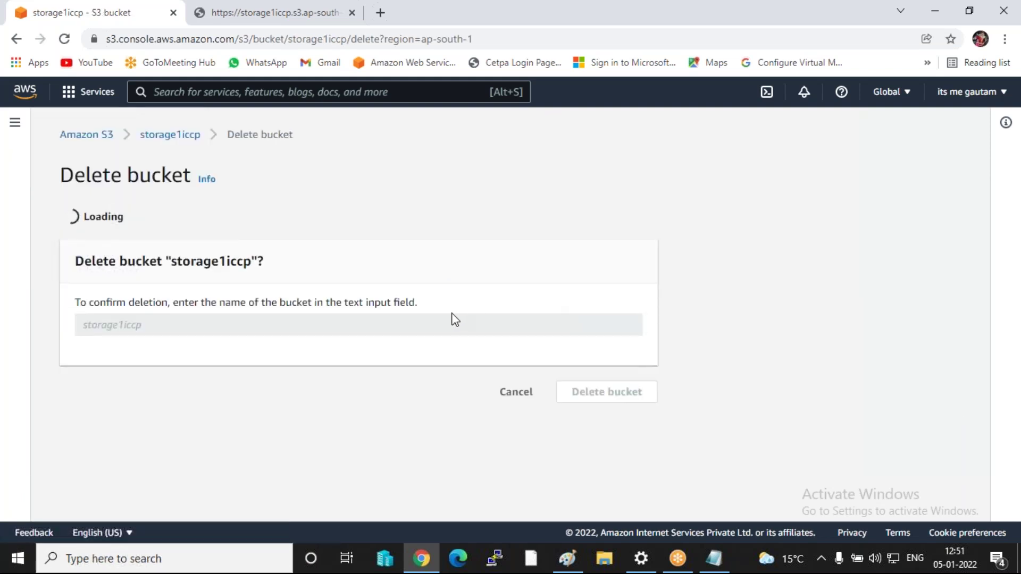
{"action": "left_click", "coordinate": [567, 246]}
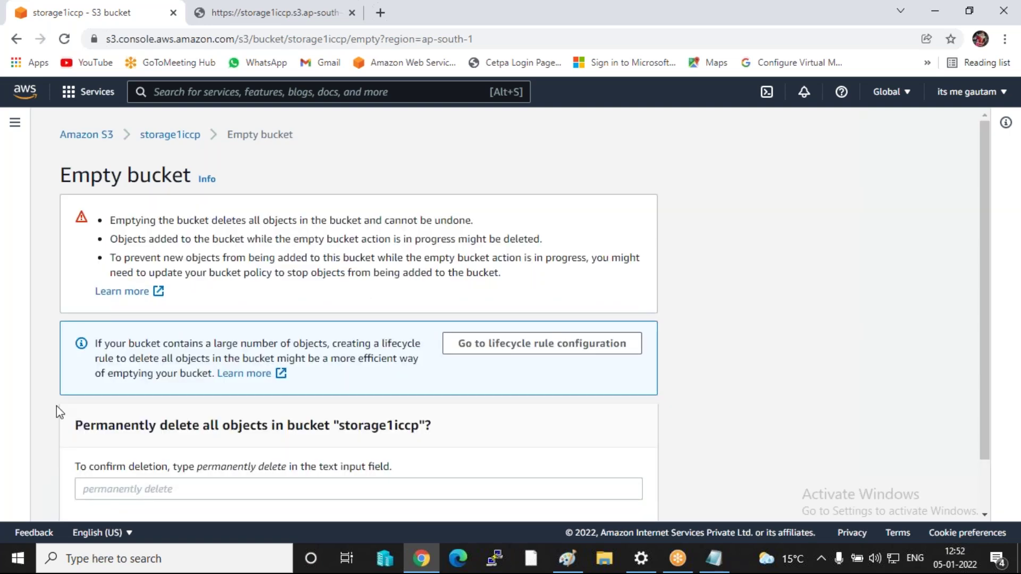
{"action": "left_click", "coordinate": [108, 490]}
{"action": "key", "text": "ctrl+v"}
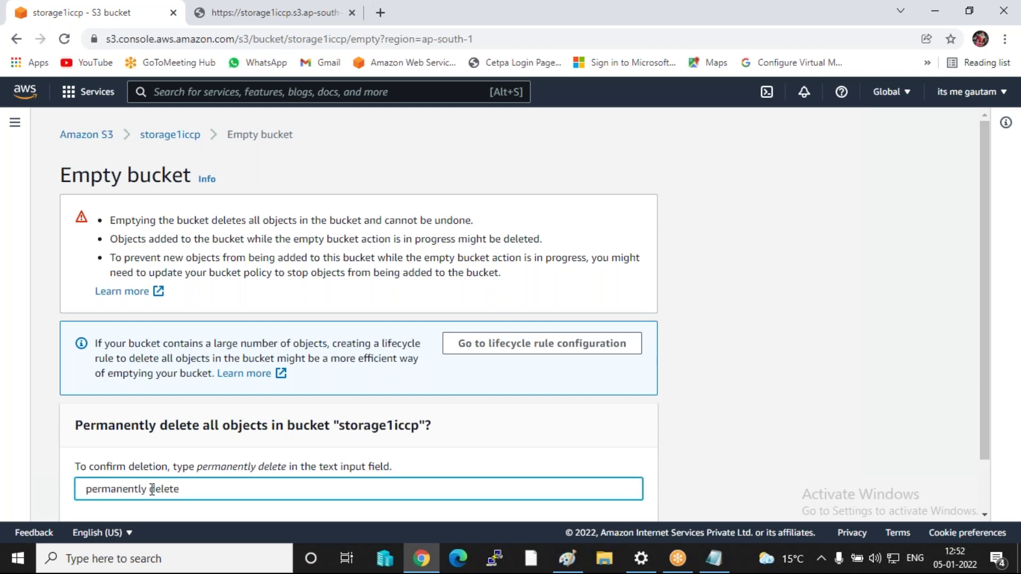
{"action": "key", "text": "BackSpace"}
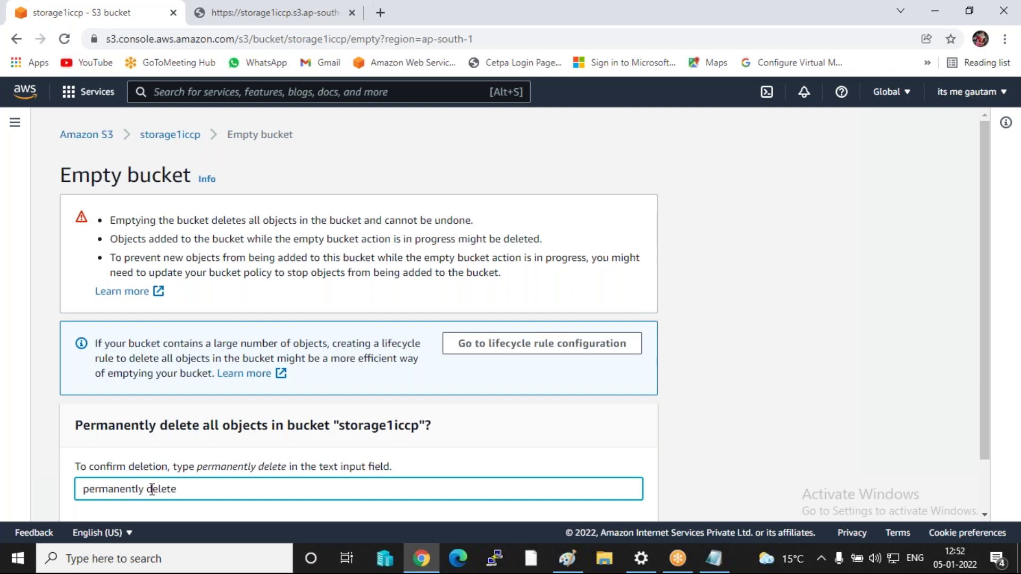
{"action": "scroll", "coordinate": [445, 378], "scroll_direction": "down", "scroll_amount": 1}
{"action": "left_click", "coordinate": [617, 496]}
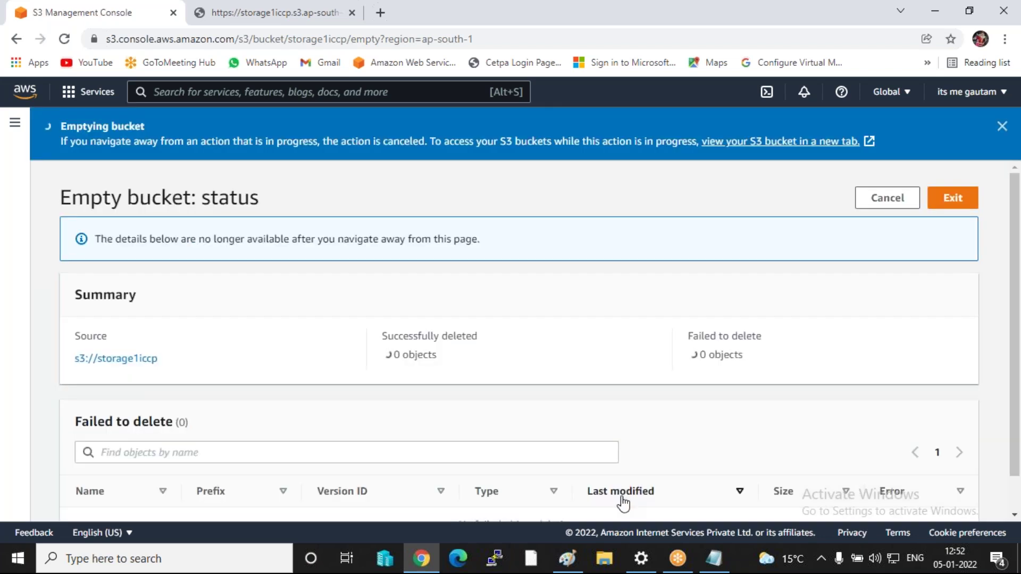
{"action": "left_click", "coordinate": [966, 205]}
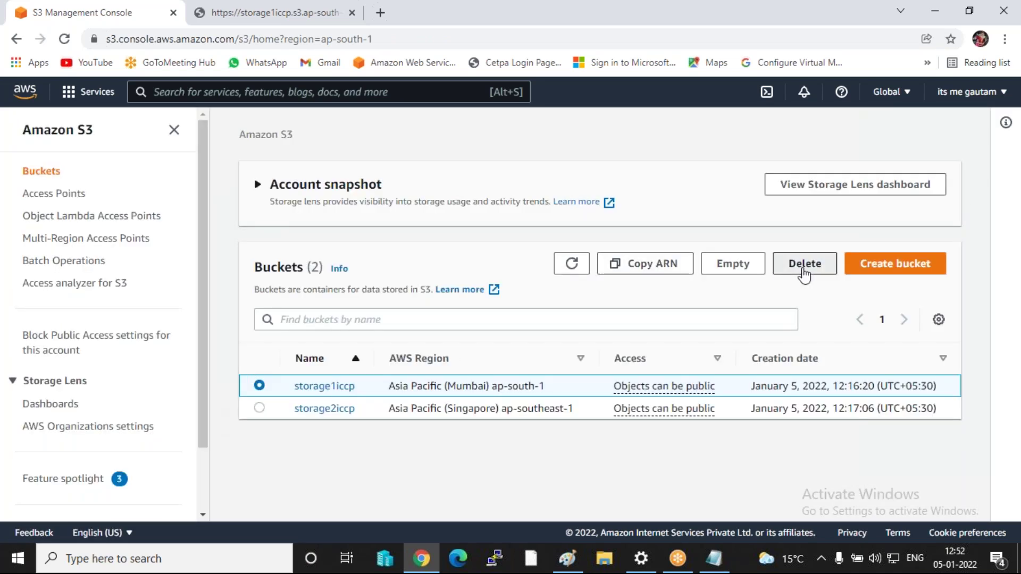
- Delete the empty storage1iccp bucket, confirming with its pasted name
{"action": "left_click", "coordinate": [802, 272]}
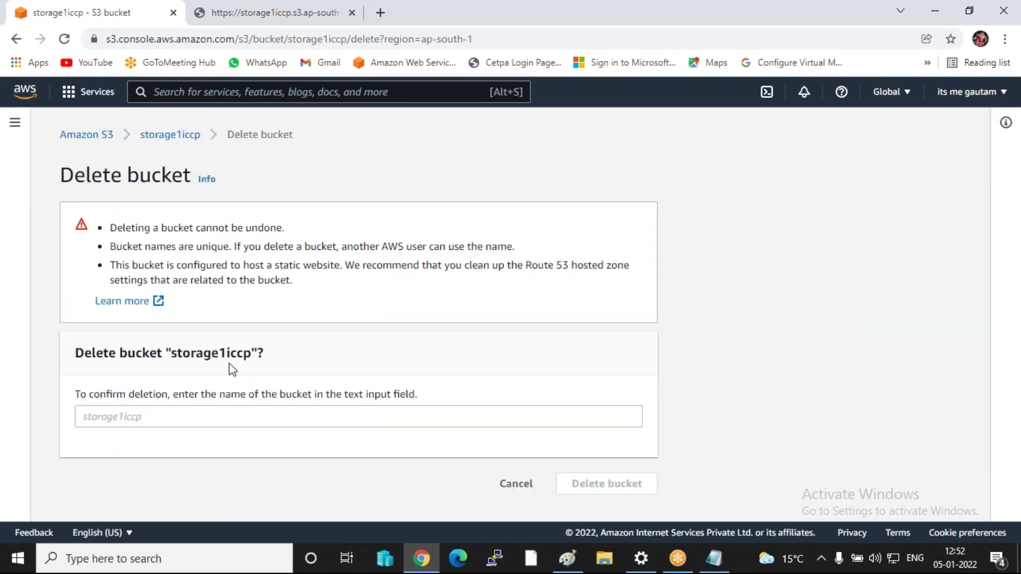
{"action": "left_click_drag", "start_coordinate": [171, 354], "coordinate": [255, 354]}
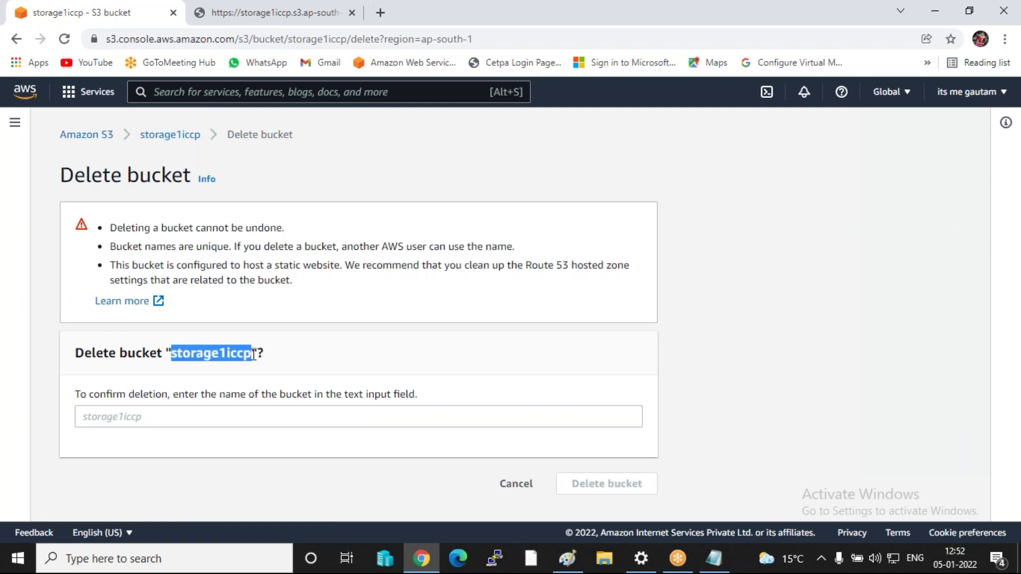
{"action": "left_click", "coordinate": [156, 408]}
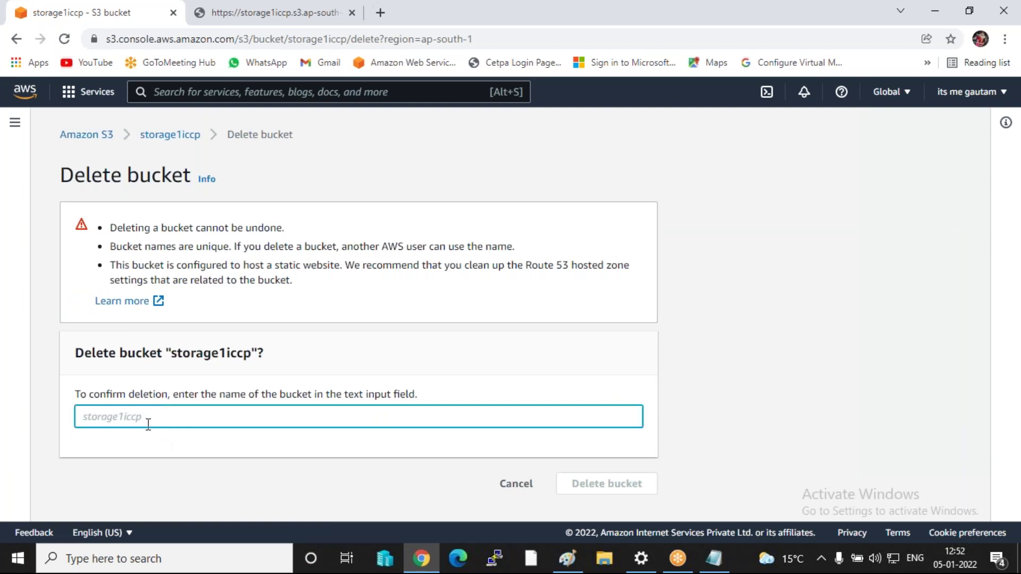
{"action": "key", "text": "ctrl+v"}
{"action": "left_click", "coordinate": [601, 484]}
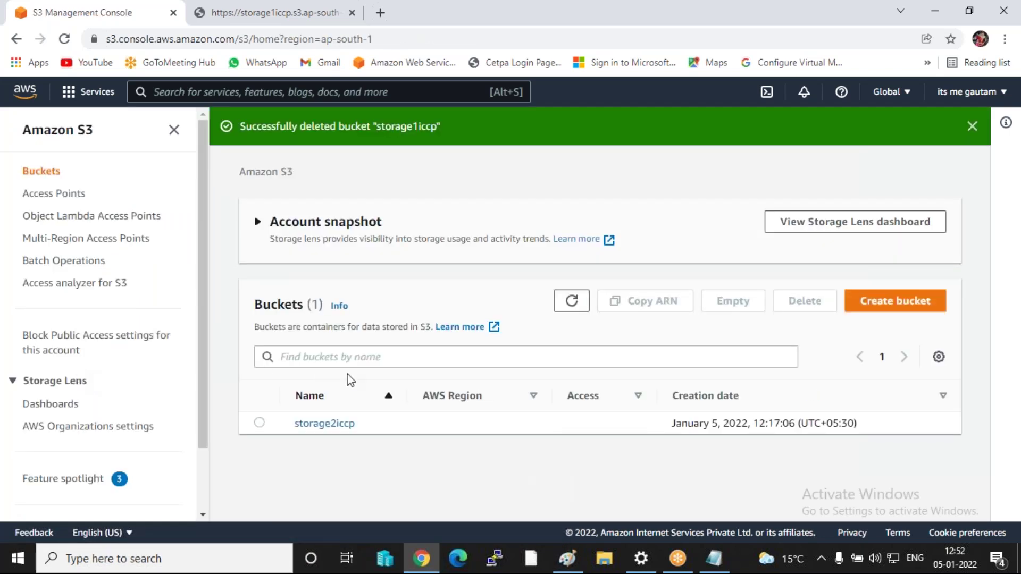
- Delete the storage2iccp bucket, confirming with its pasted name
{"action": "left_click", "coordinate": [259, 423]}
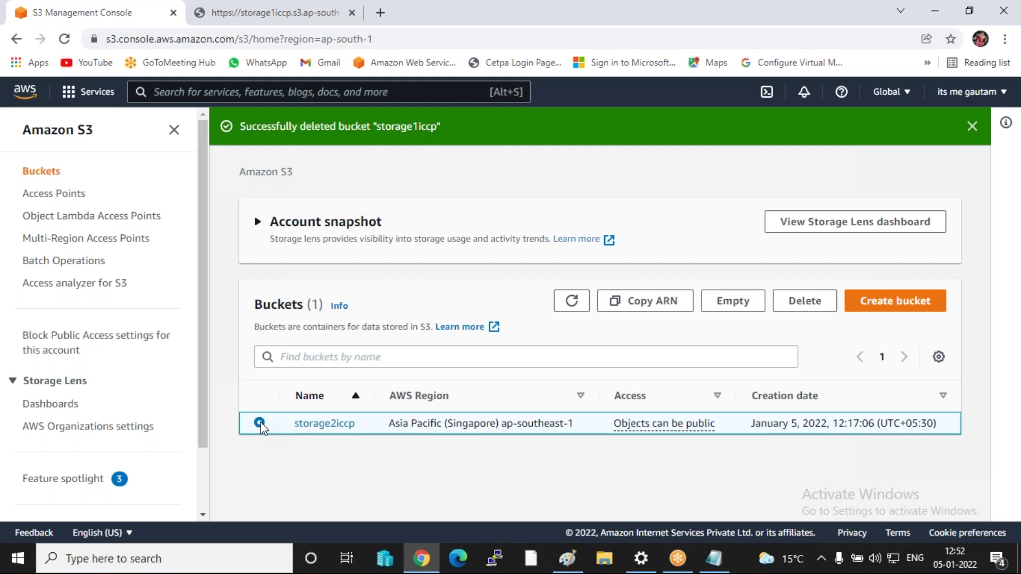
{"action": "left_click", "coordinate": [803, 311]}
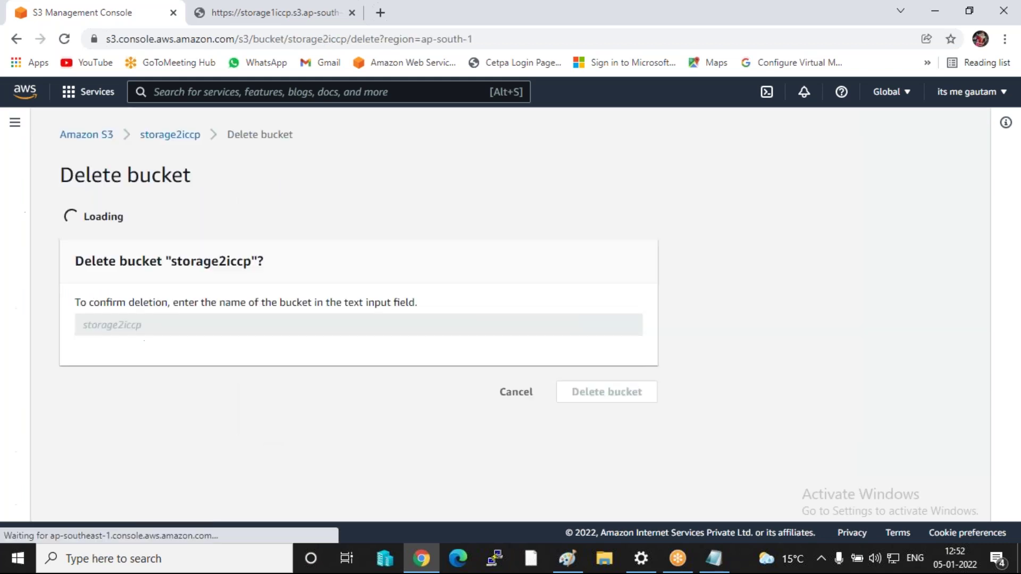
{"action": "left_click", "coordinate": [105, 381]}
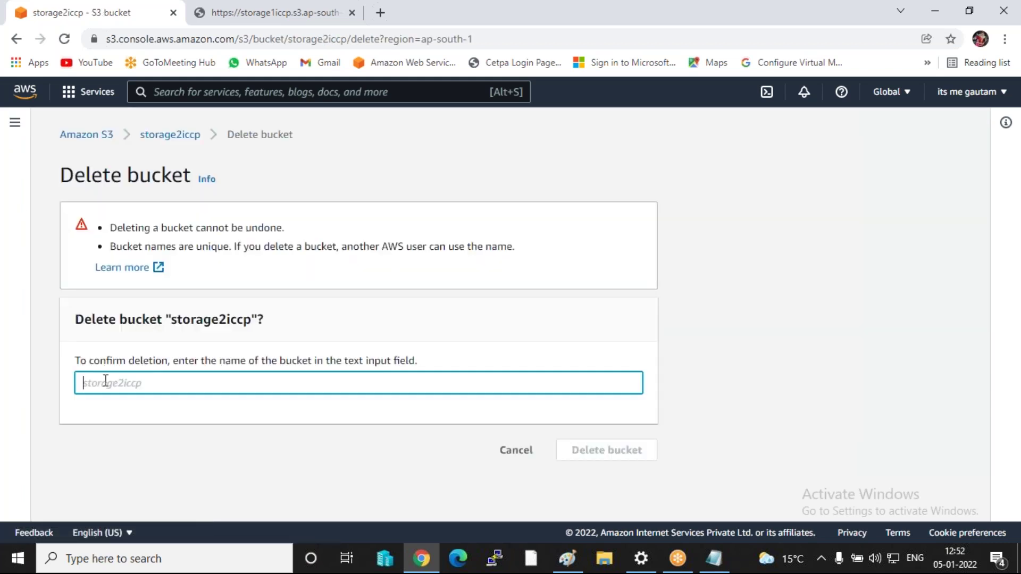
{"action": "left_click_drag", "start_coordinate": [171, 319], "coordinate": [251, 322]}
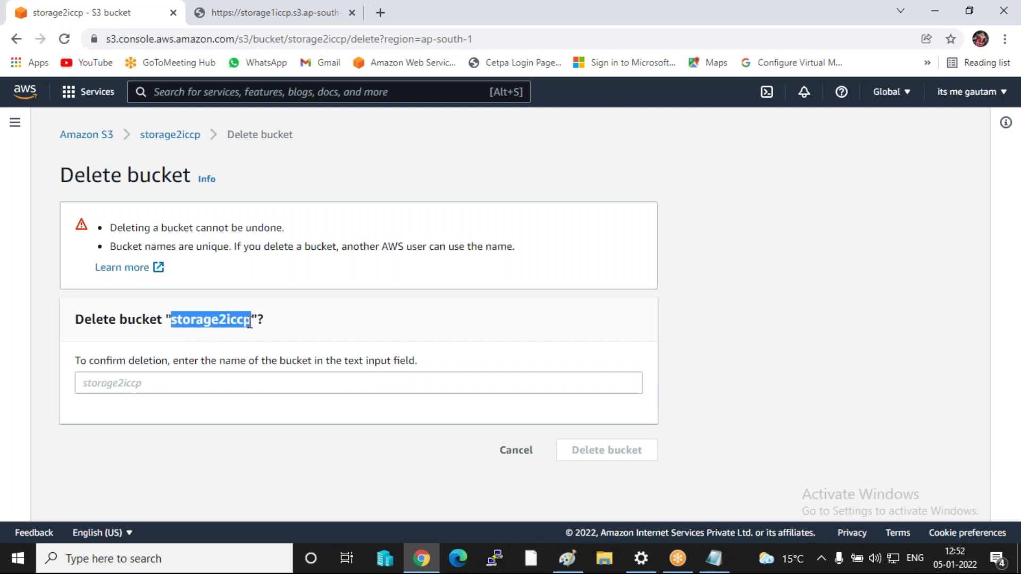
{"action": "left_click", "coordinate": [152, 375]}
{"action": "key", "text": "ctrl+v"}
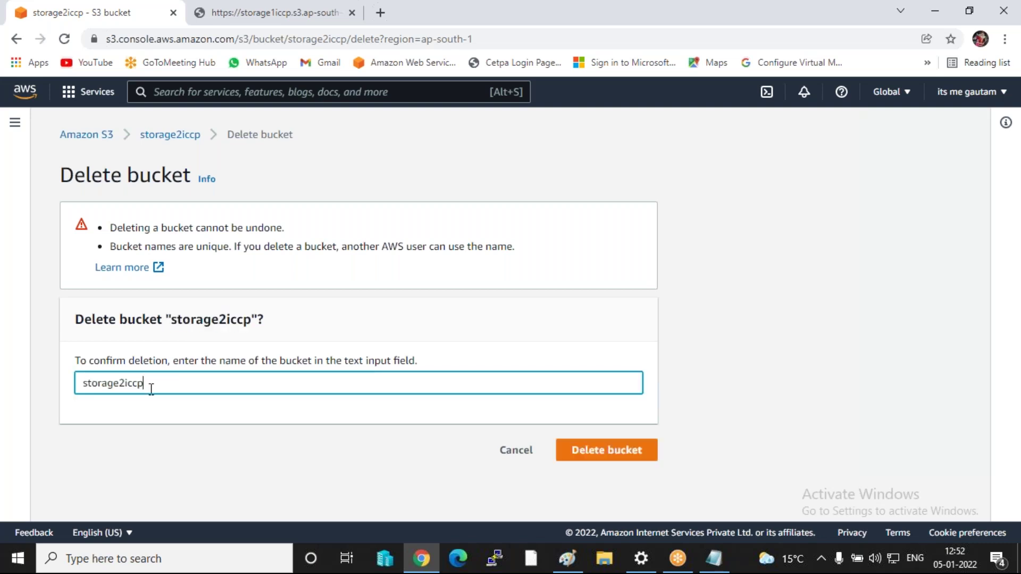
{"action": "left_click", "coordinate": [641, 458]}
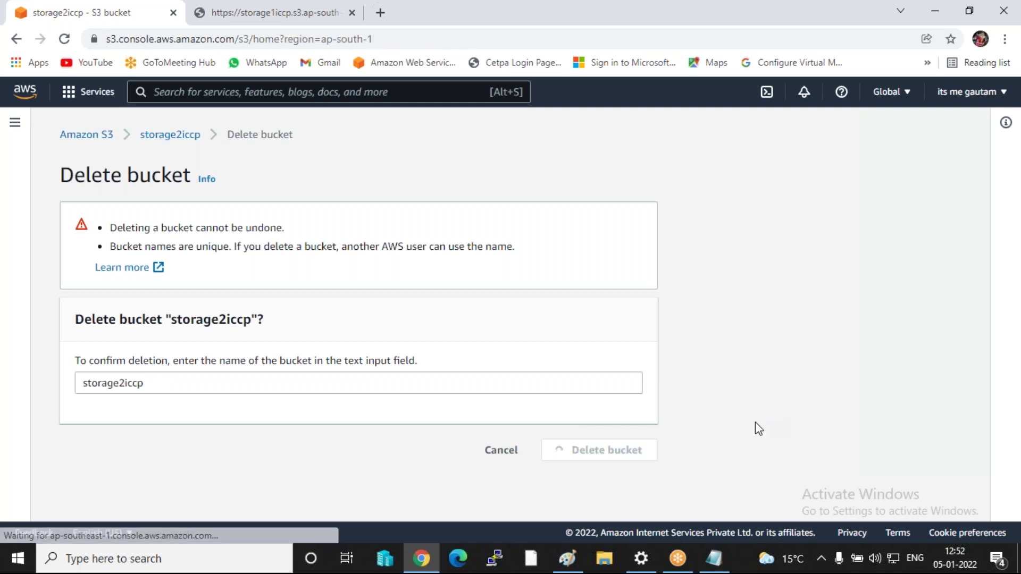